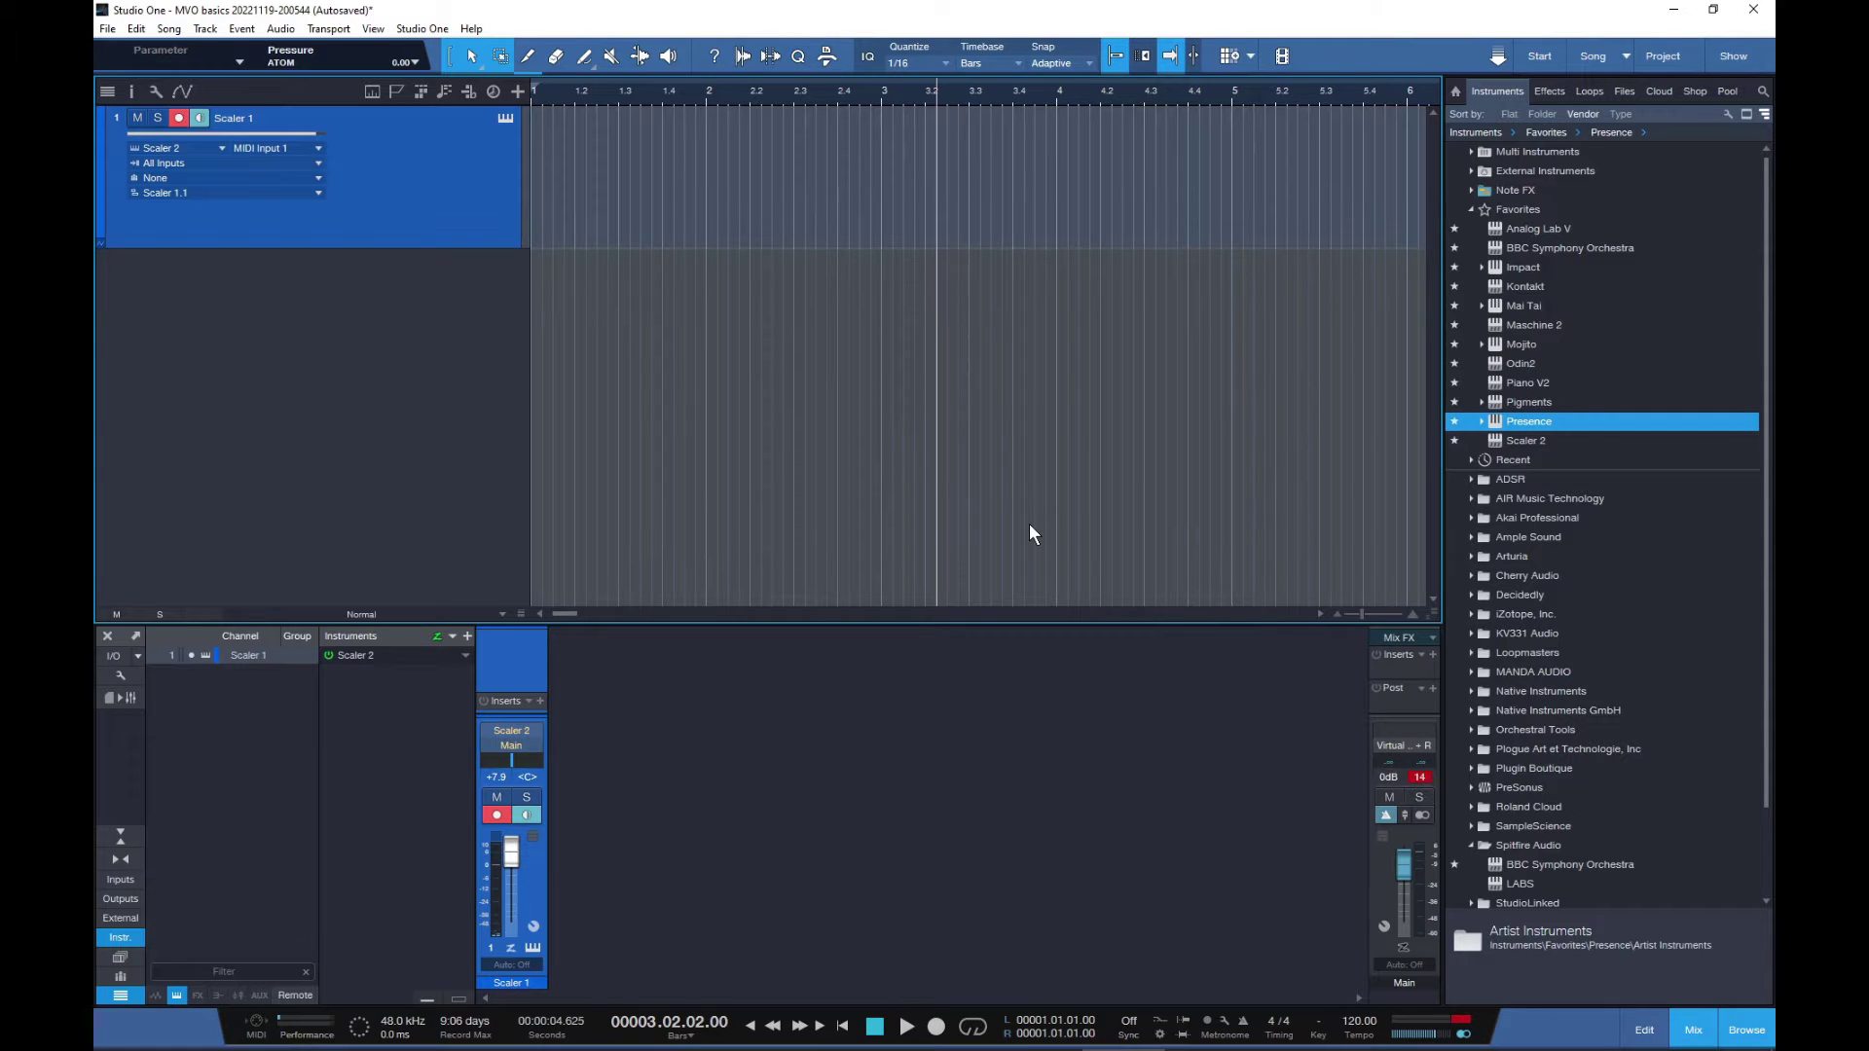
- Open Song Information's Song Notes and move and enlarge the window to read the Multi Voice Output steps
key(ctrl+i)
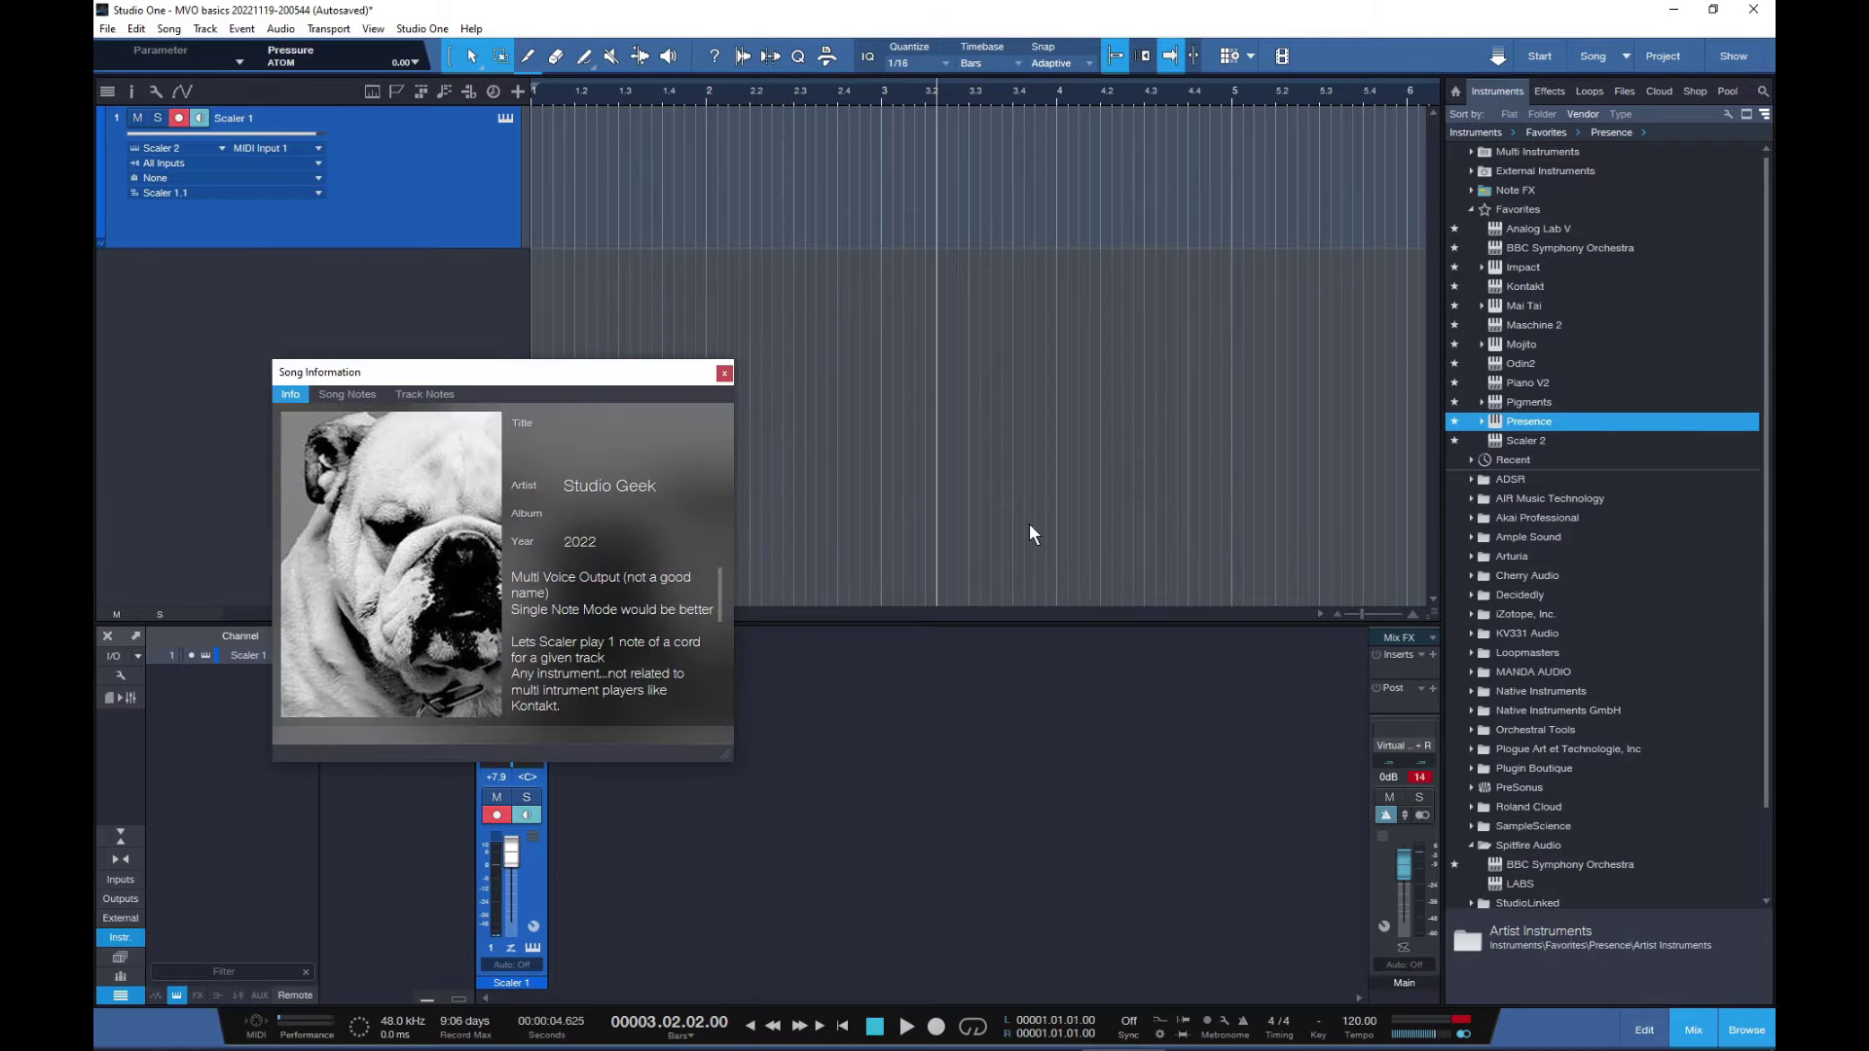
click(362, 397)
drag(559, 372, 742, 223)
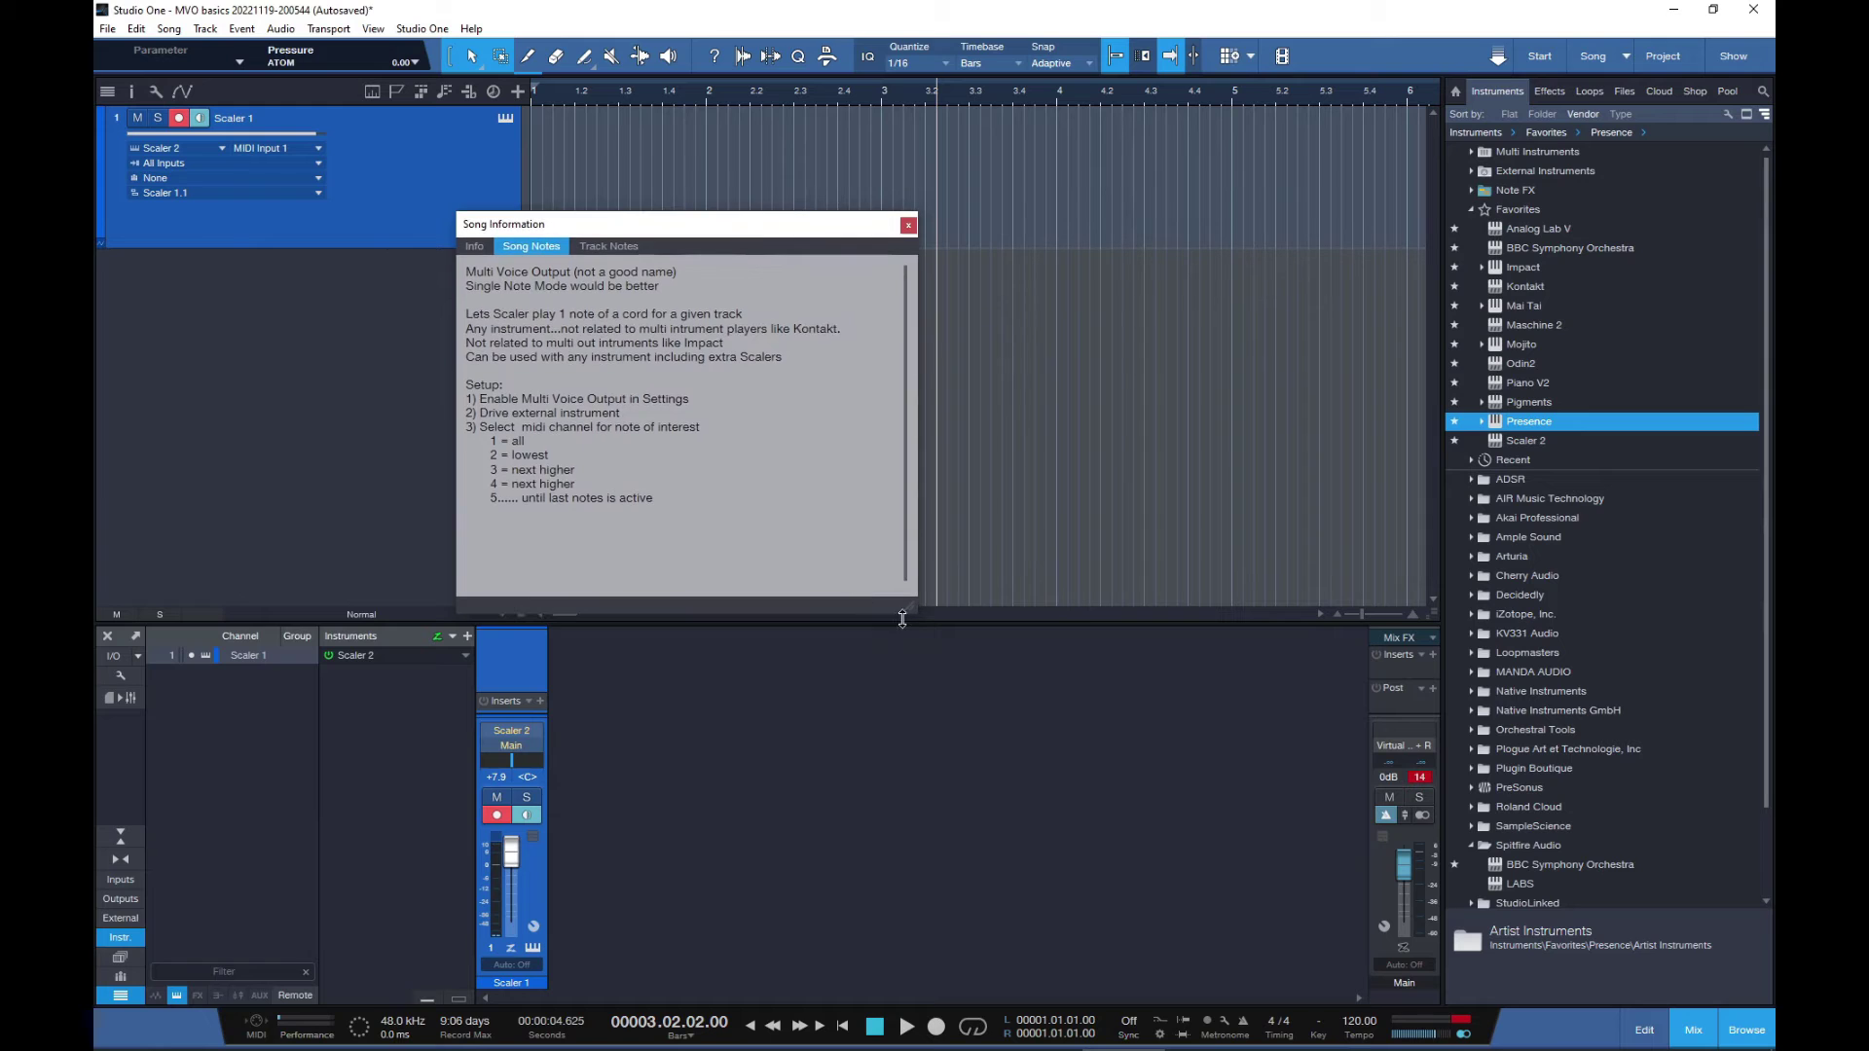
drag(916, 613, 990, 717)
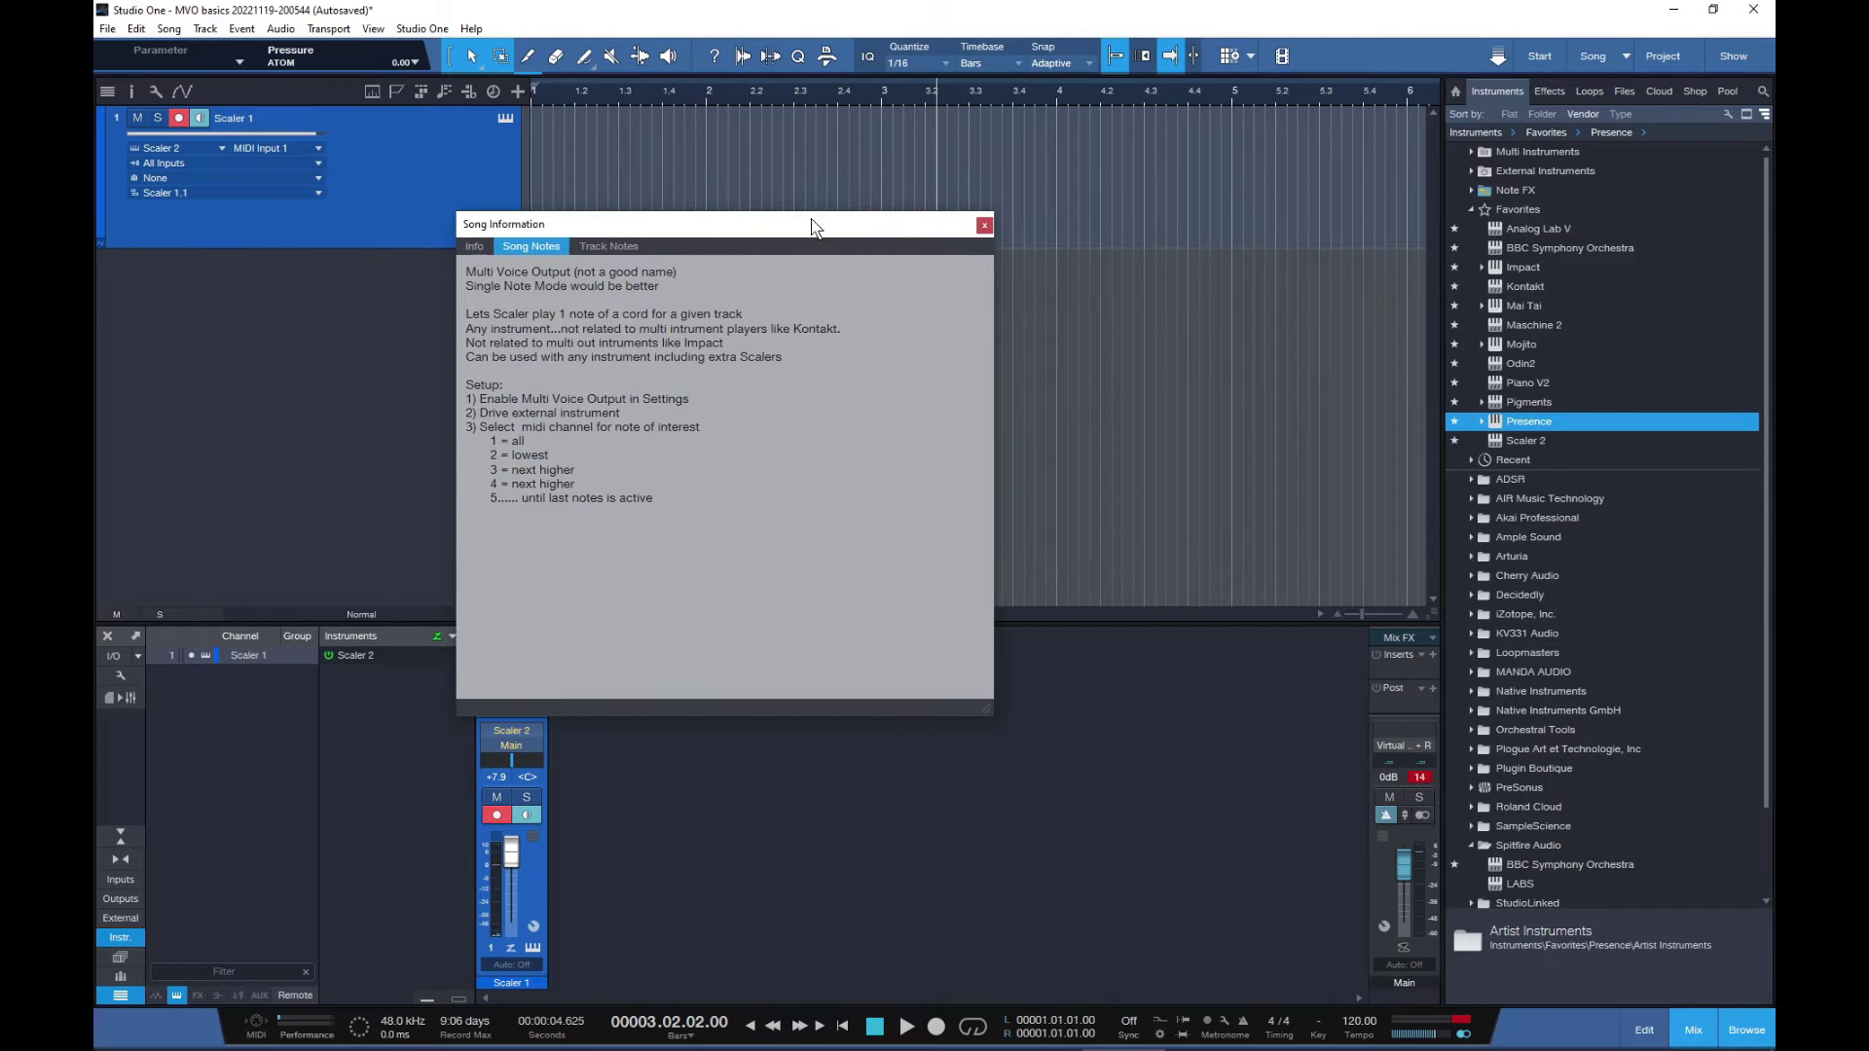
drag(815, 227, 986, 225)
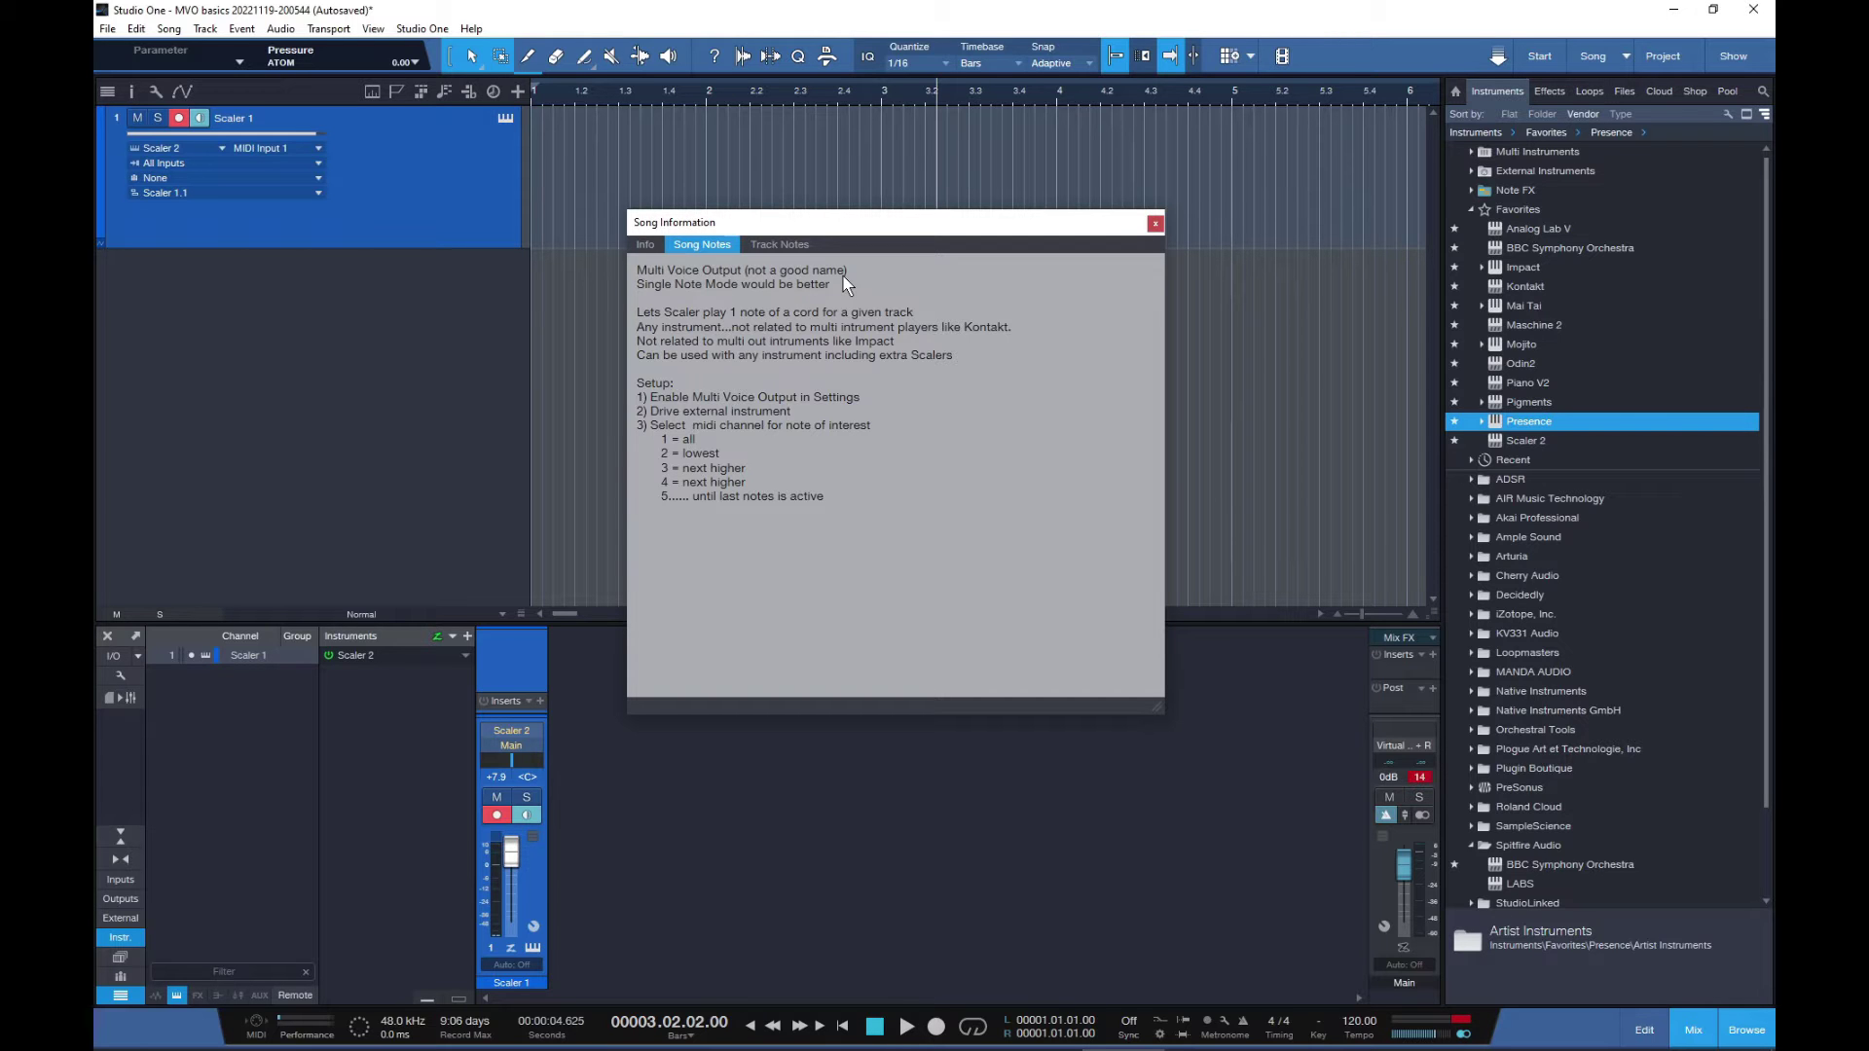
- Open track 1's Scaler 2 instrument window with its settings, enlarging the window
drag(877, 229, 819, 216)
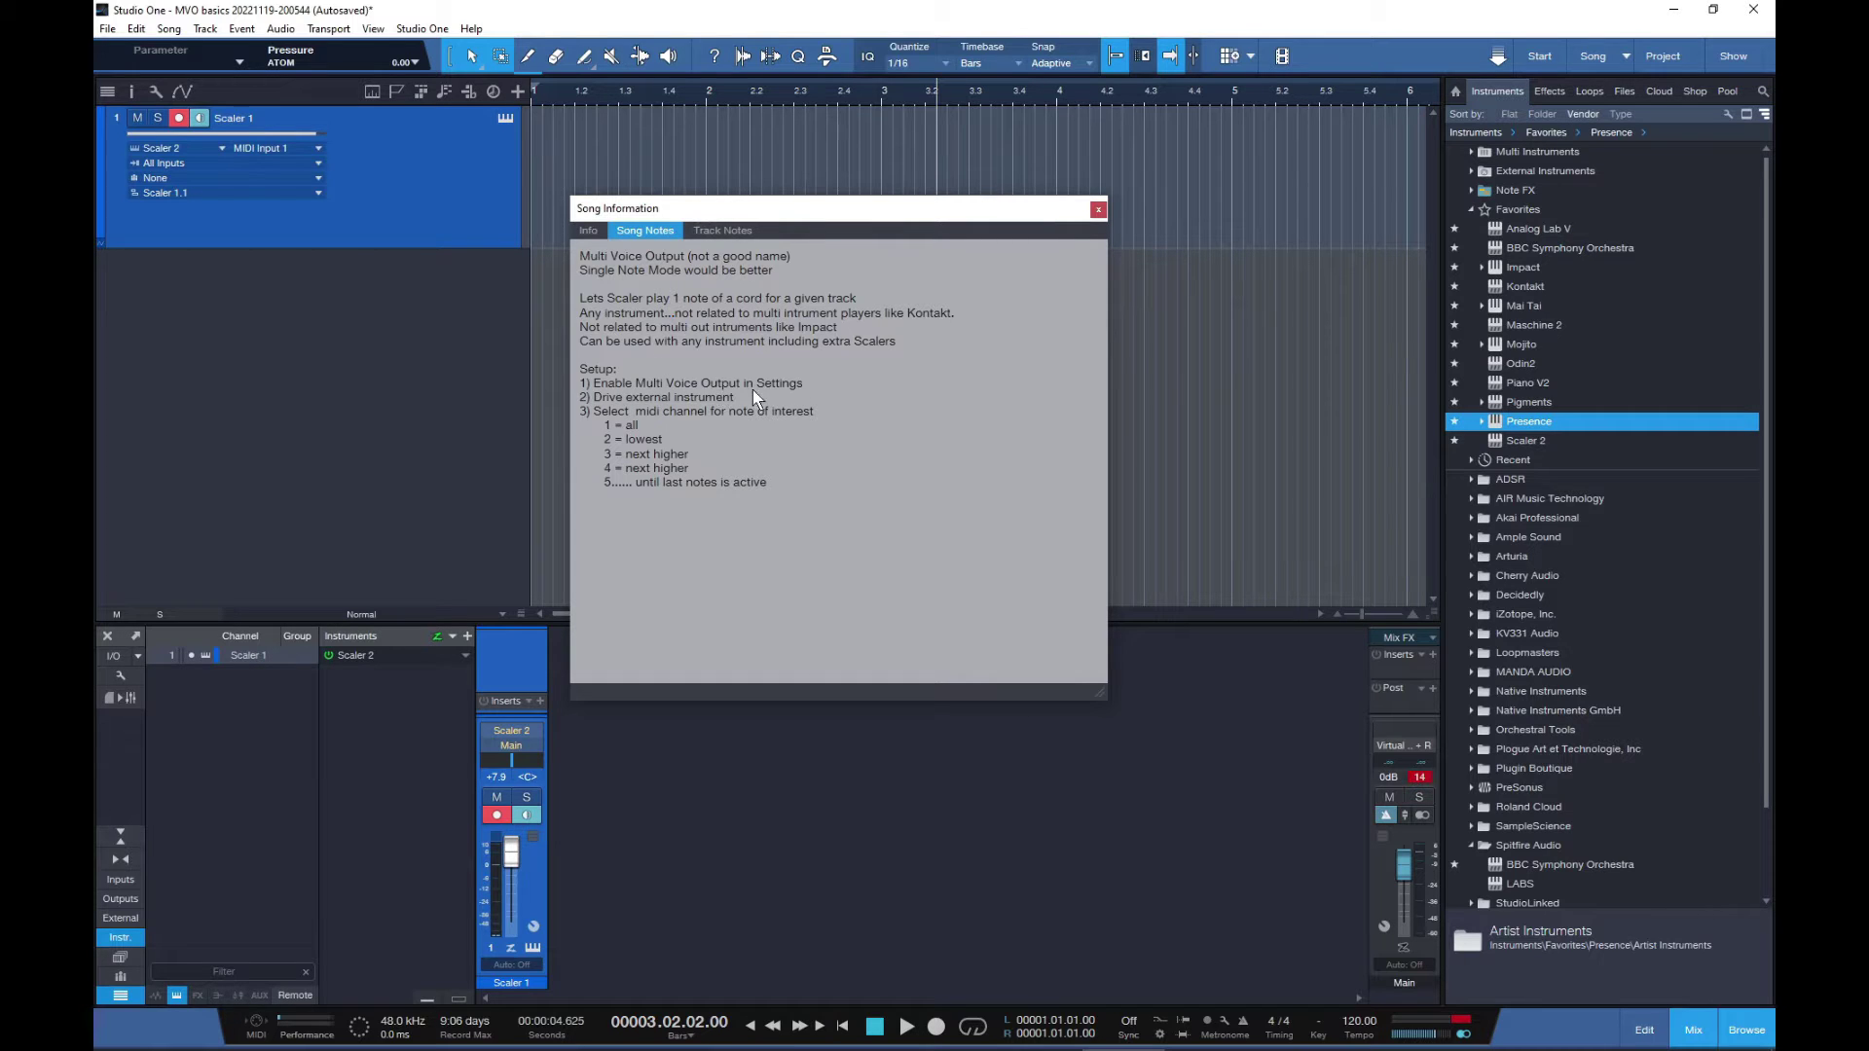
click(504, 119)
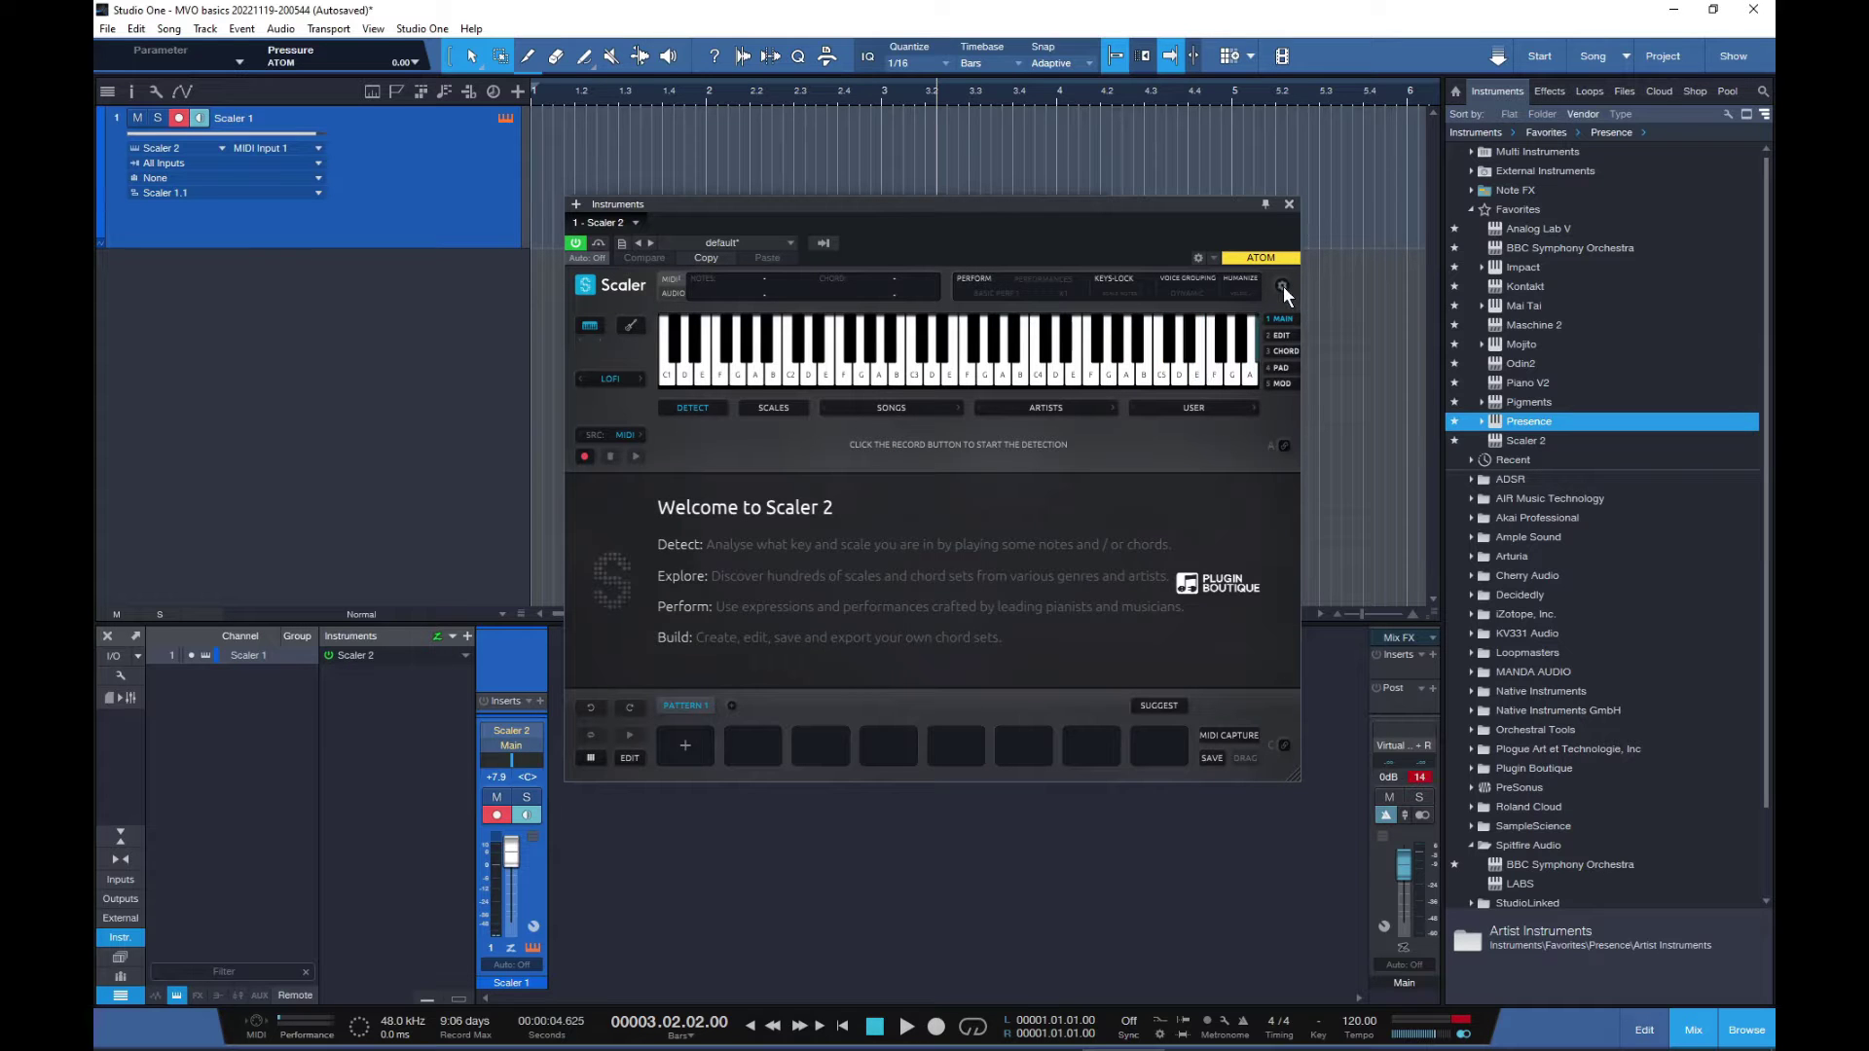
click(1283, 287)
drag(1299, 780, 1466, 919)
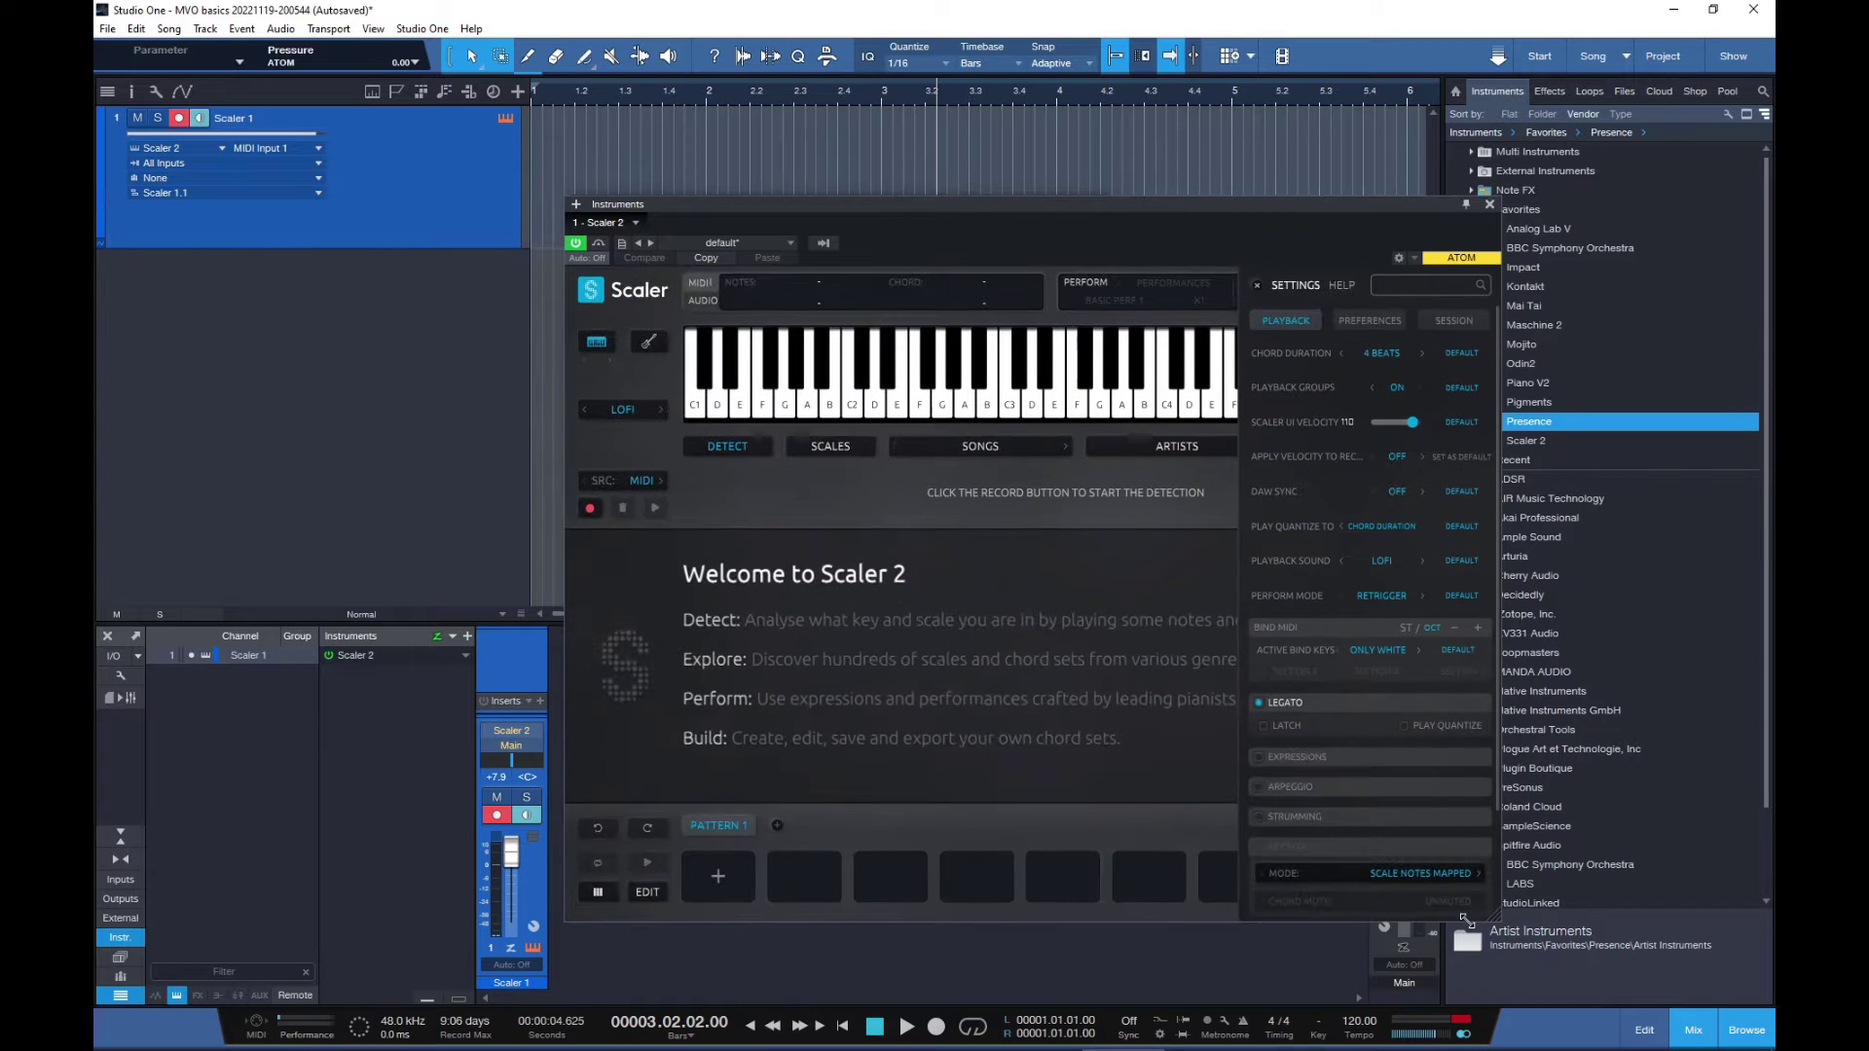
- View Scaler's Preferences, close its settings, and hide the browser panel
click(1372, 318)
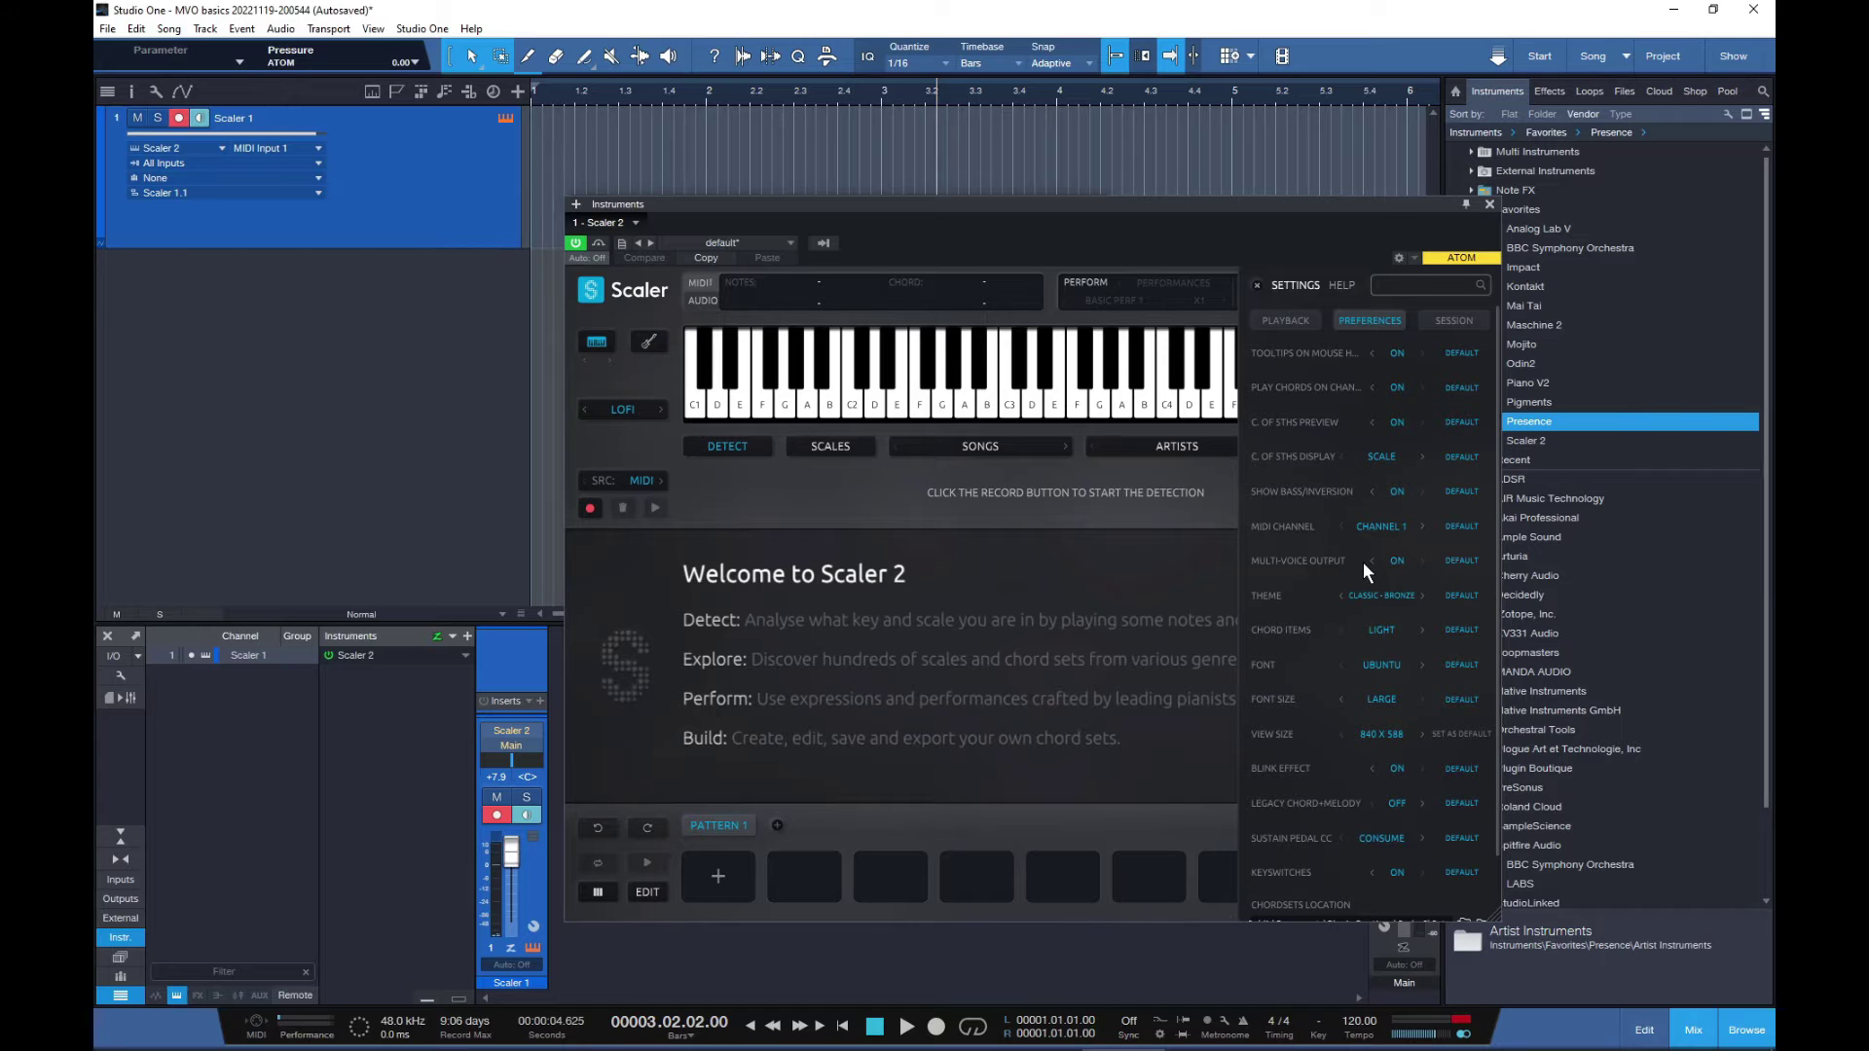
click(1256, 284)
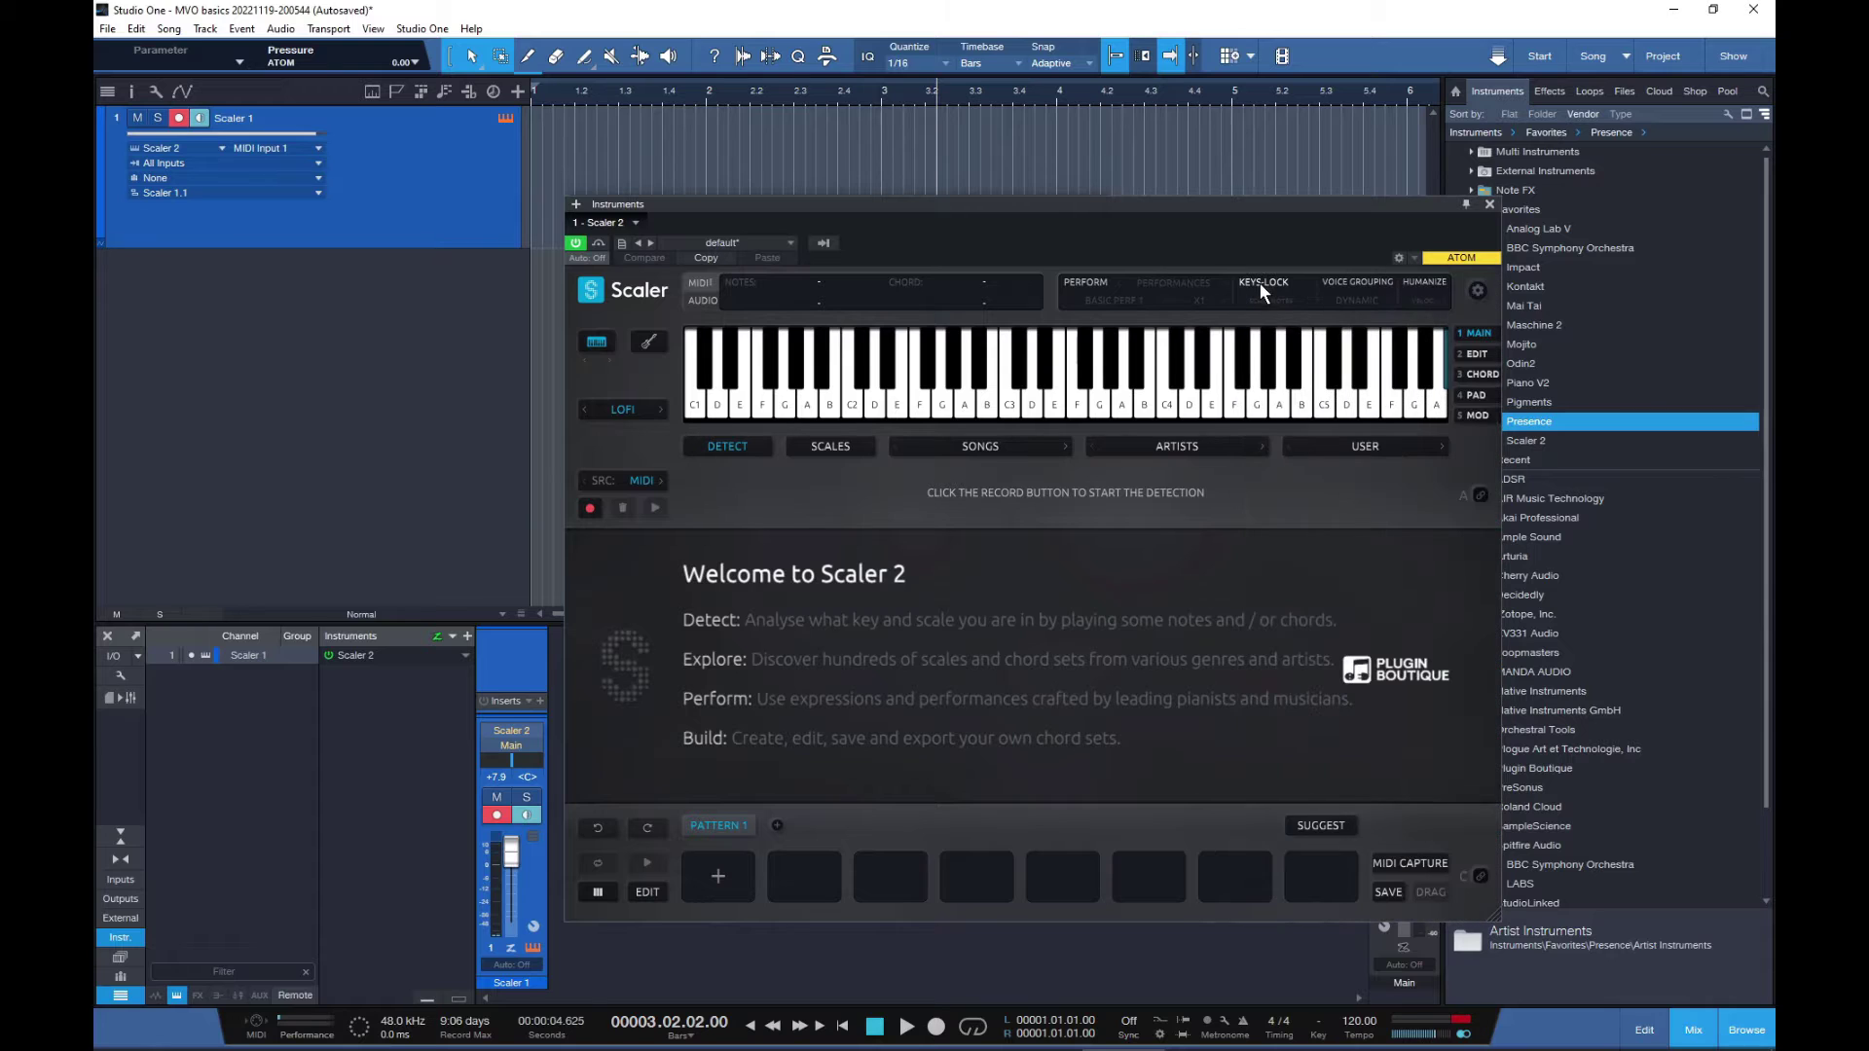
click(1747, 1033)
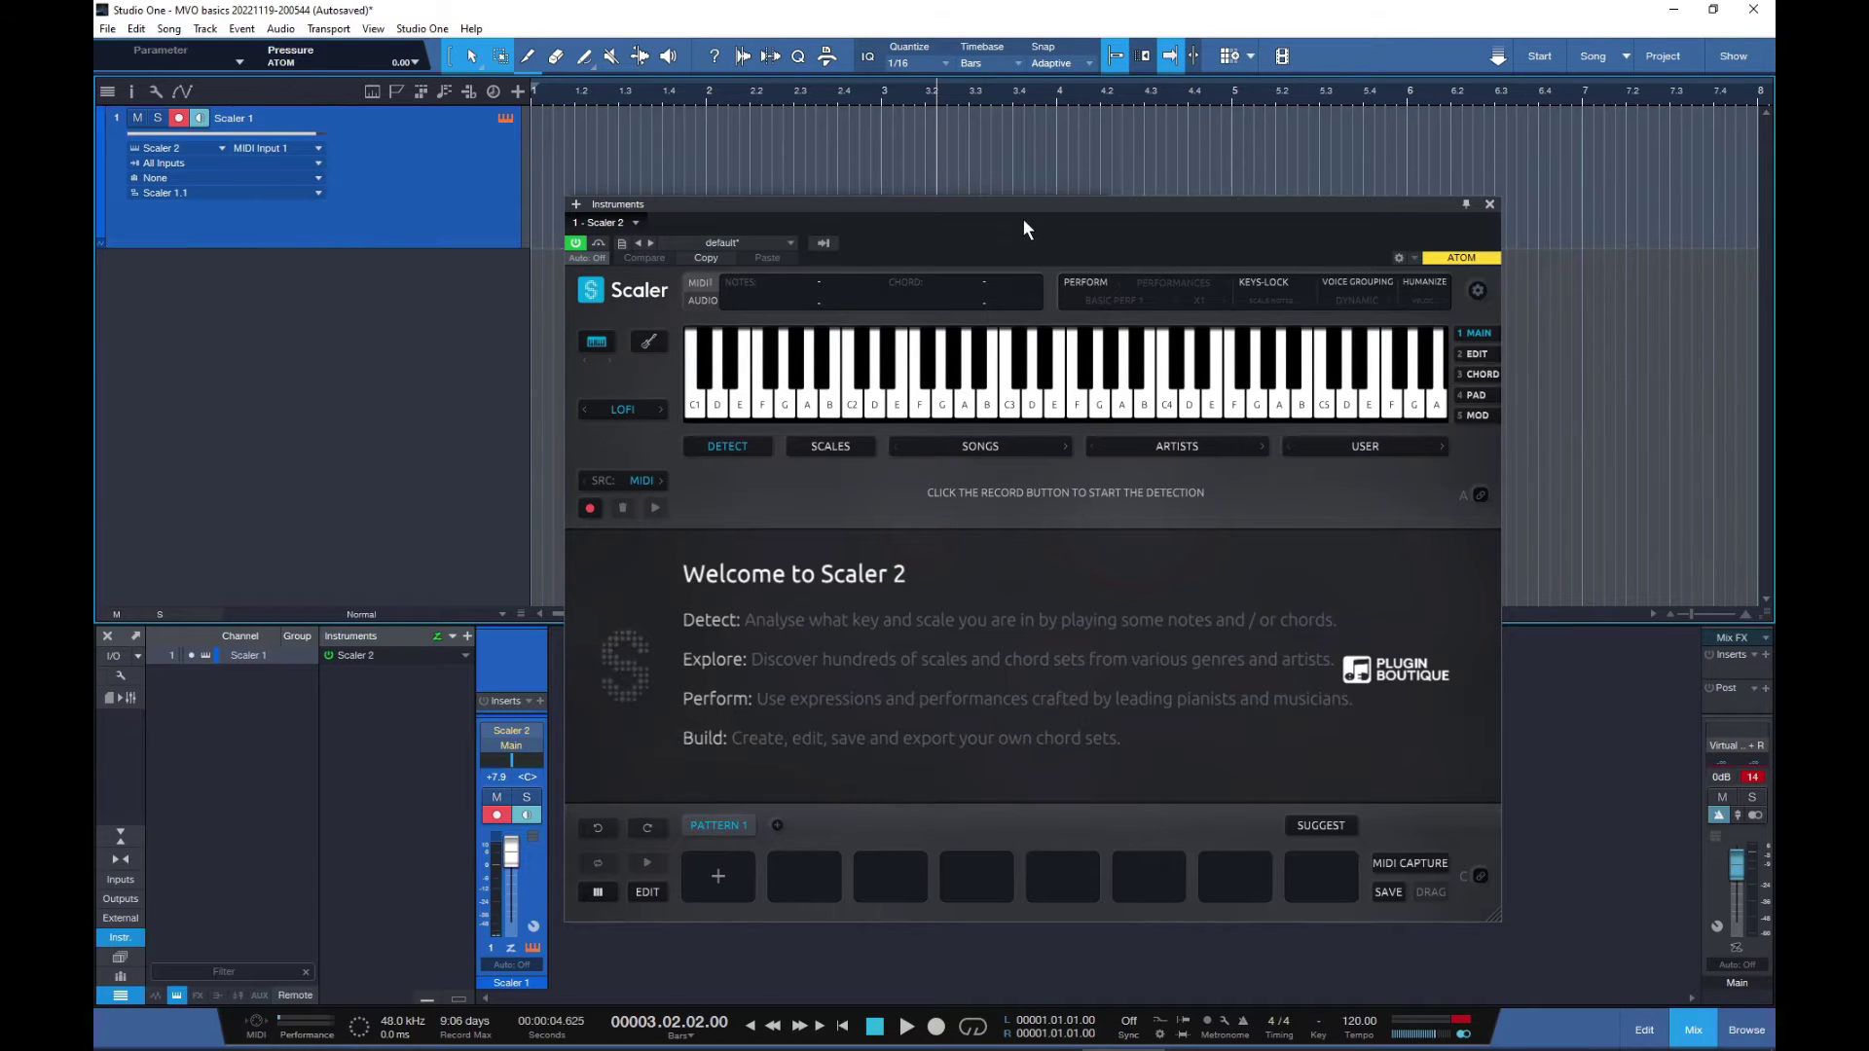
- Place the Song Information notes on the left and the Scaler 2 window on the right, both visible
drag(1020, 209, 1008, 199)
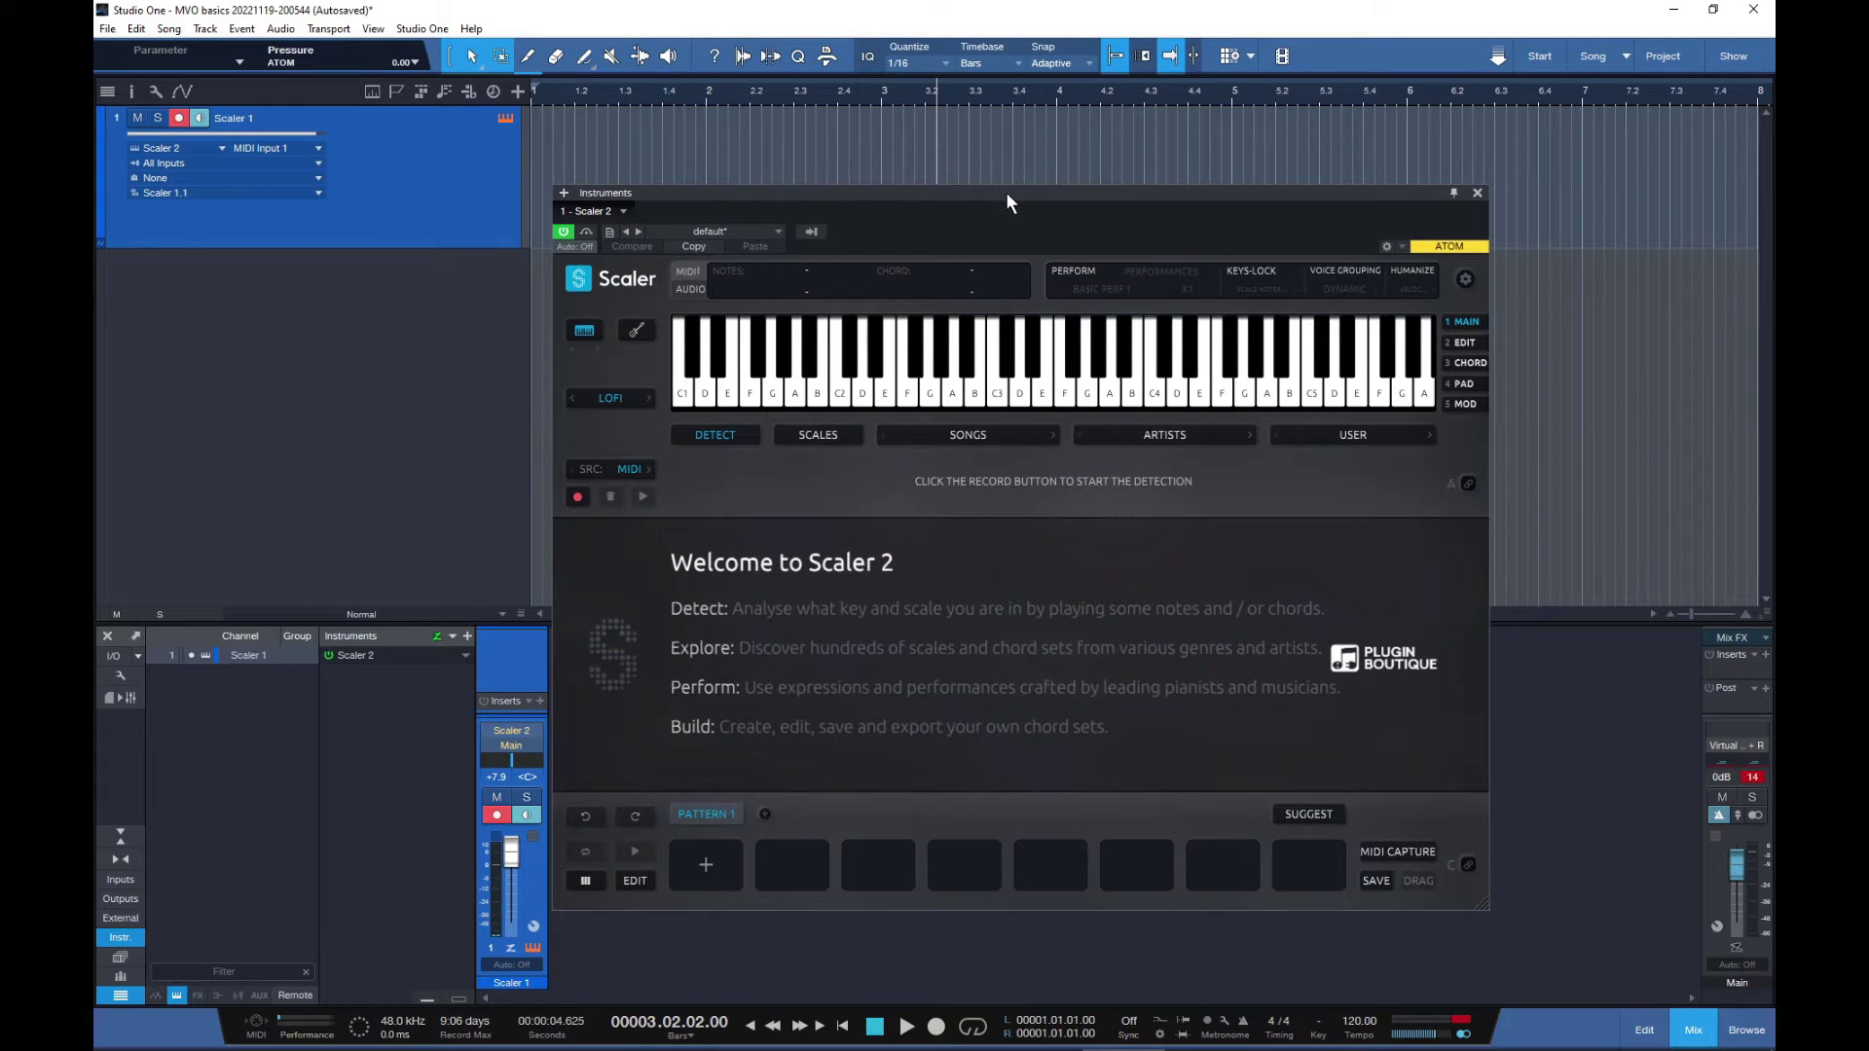
drag(1008, 200, 1030, 209)
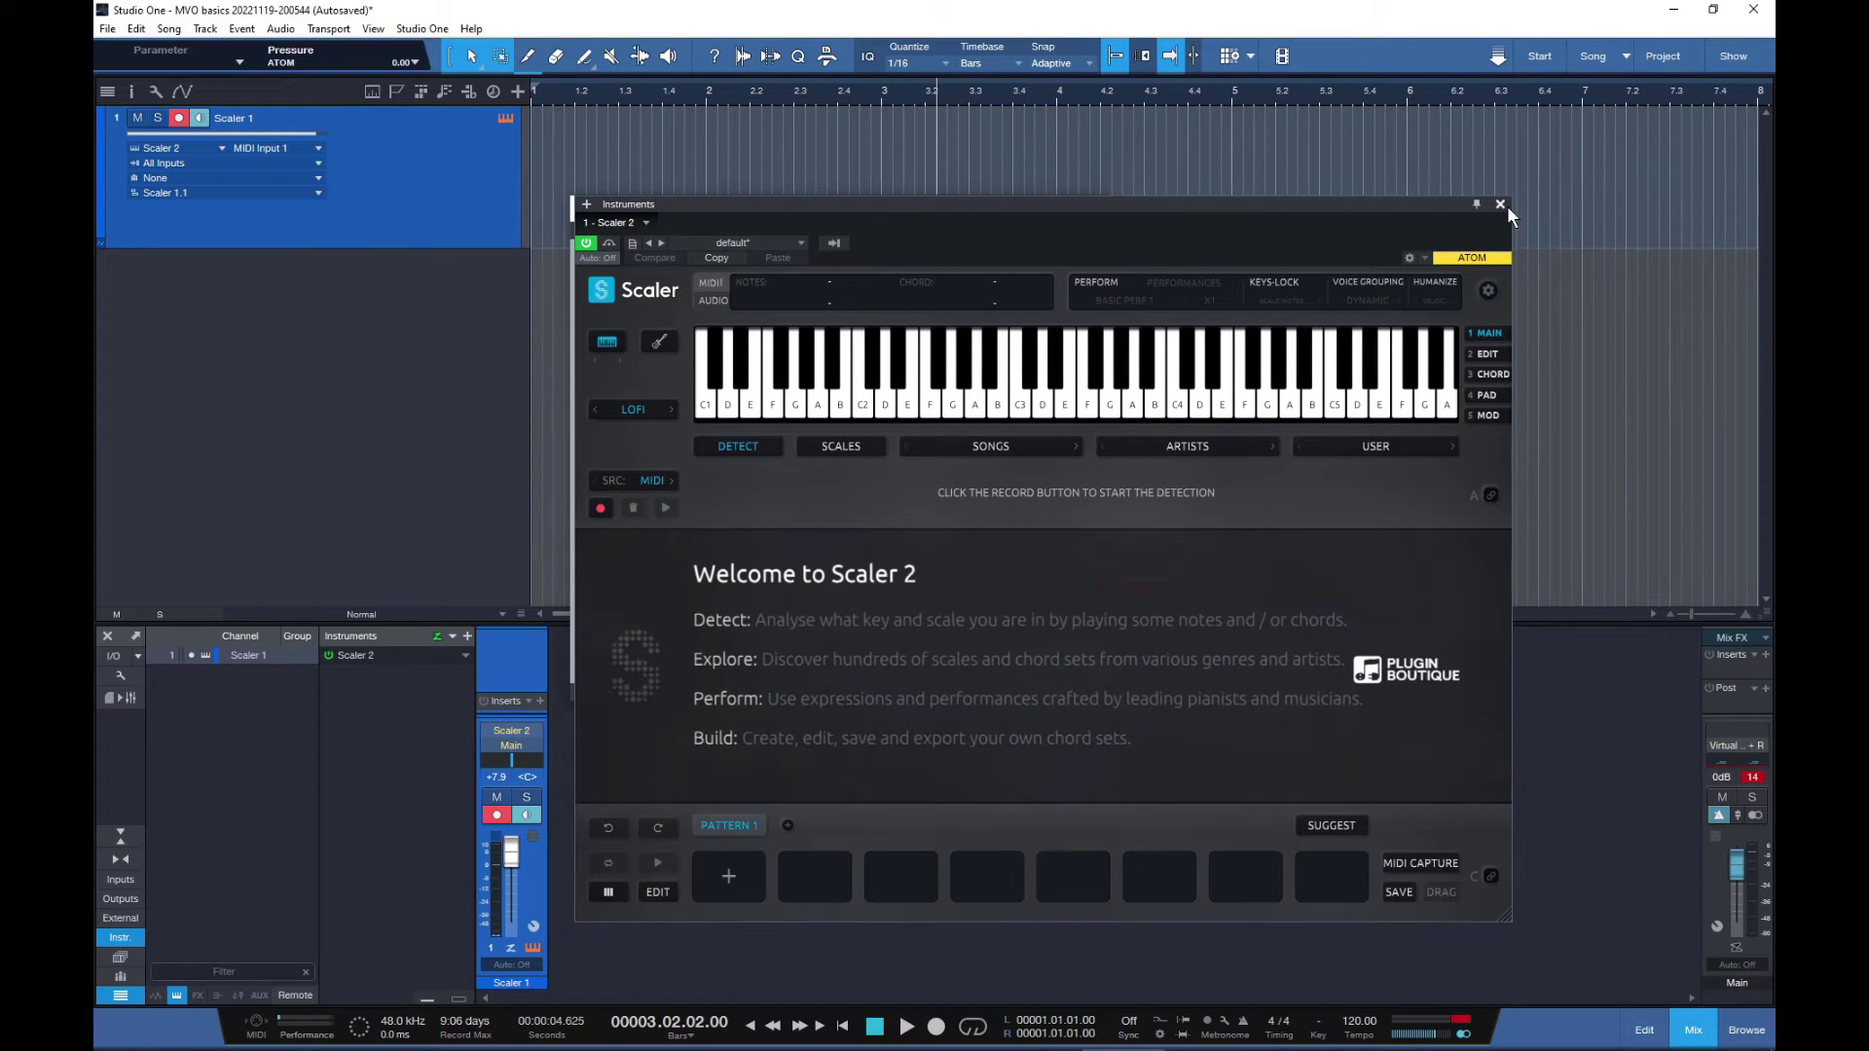
drag(1293, 210, 1488, 199)
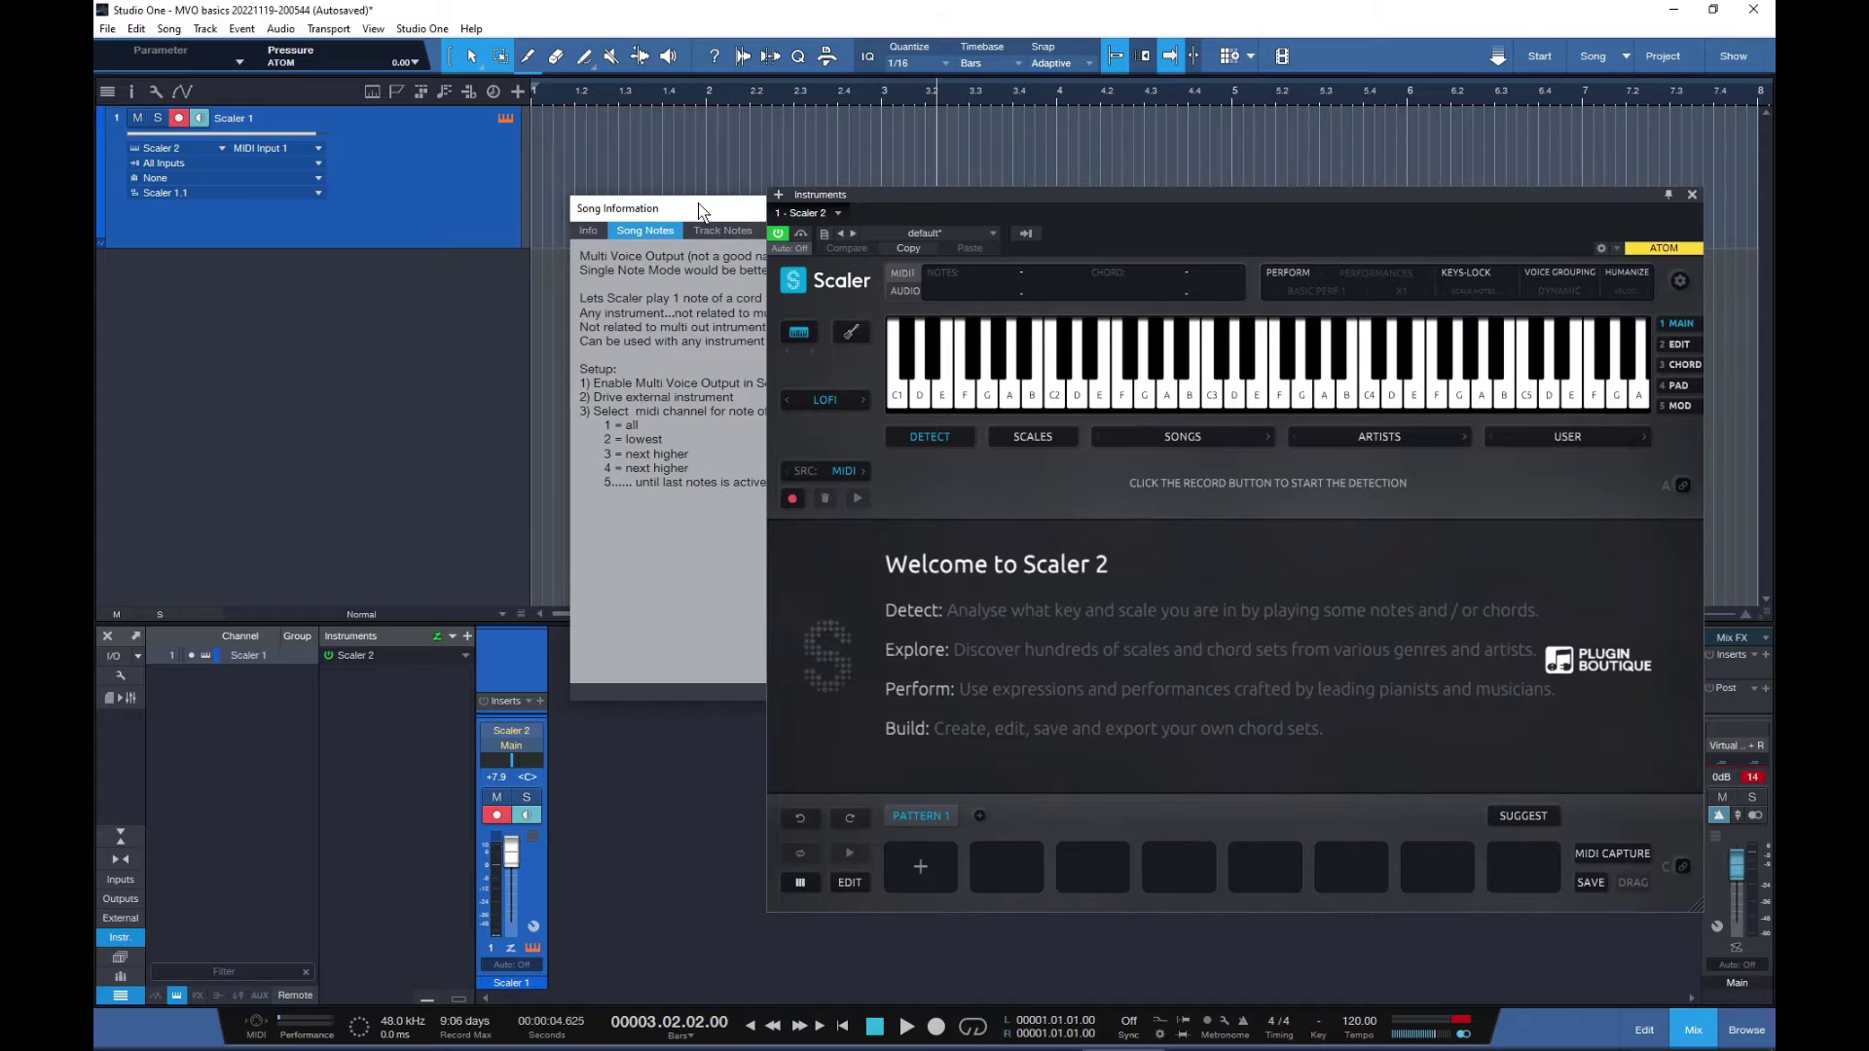
drag(703, 215, 607, 209)
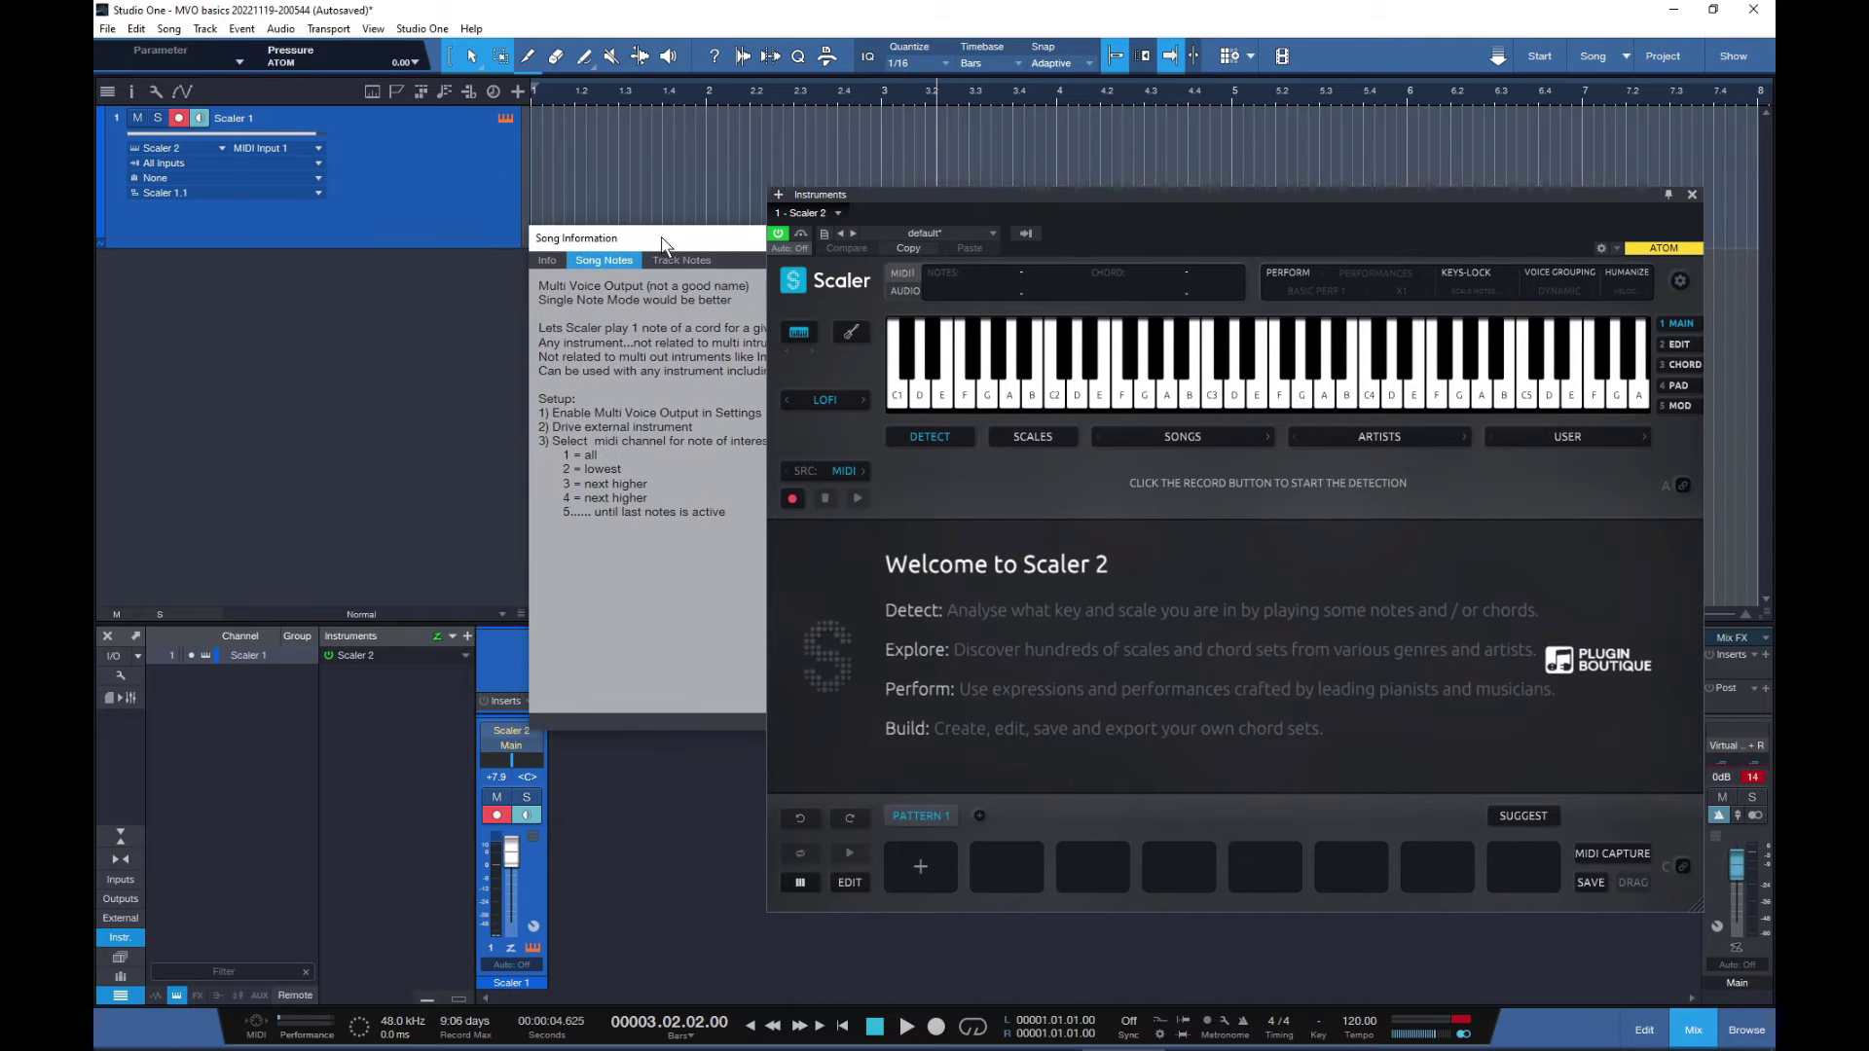
drag(661, 243, 689, 257)
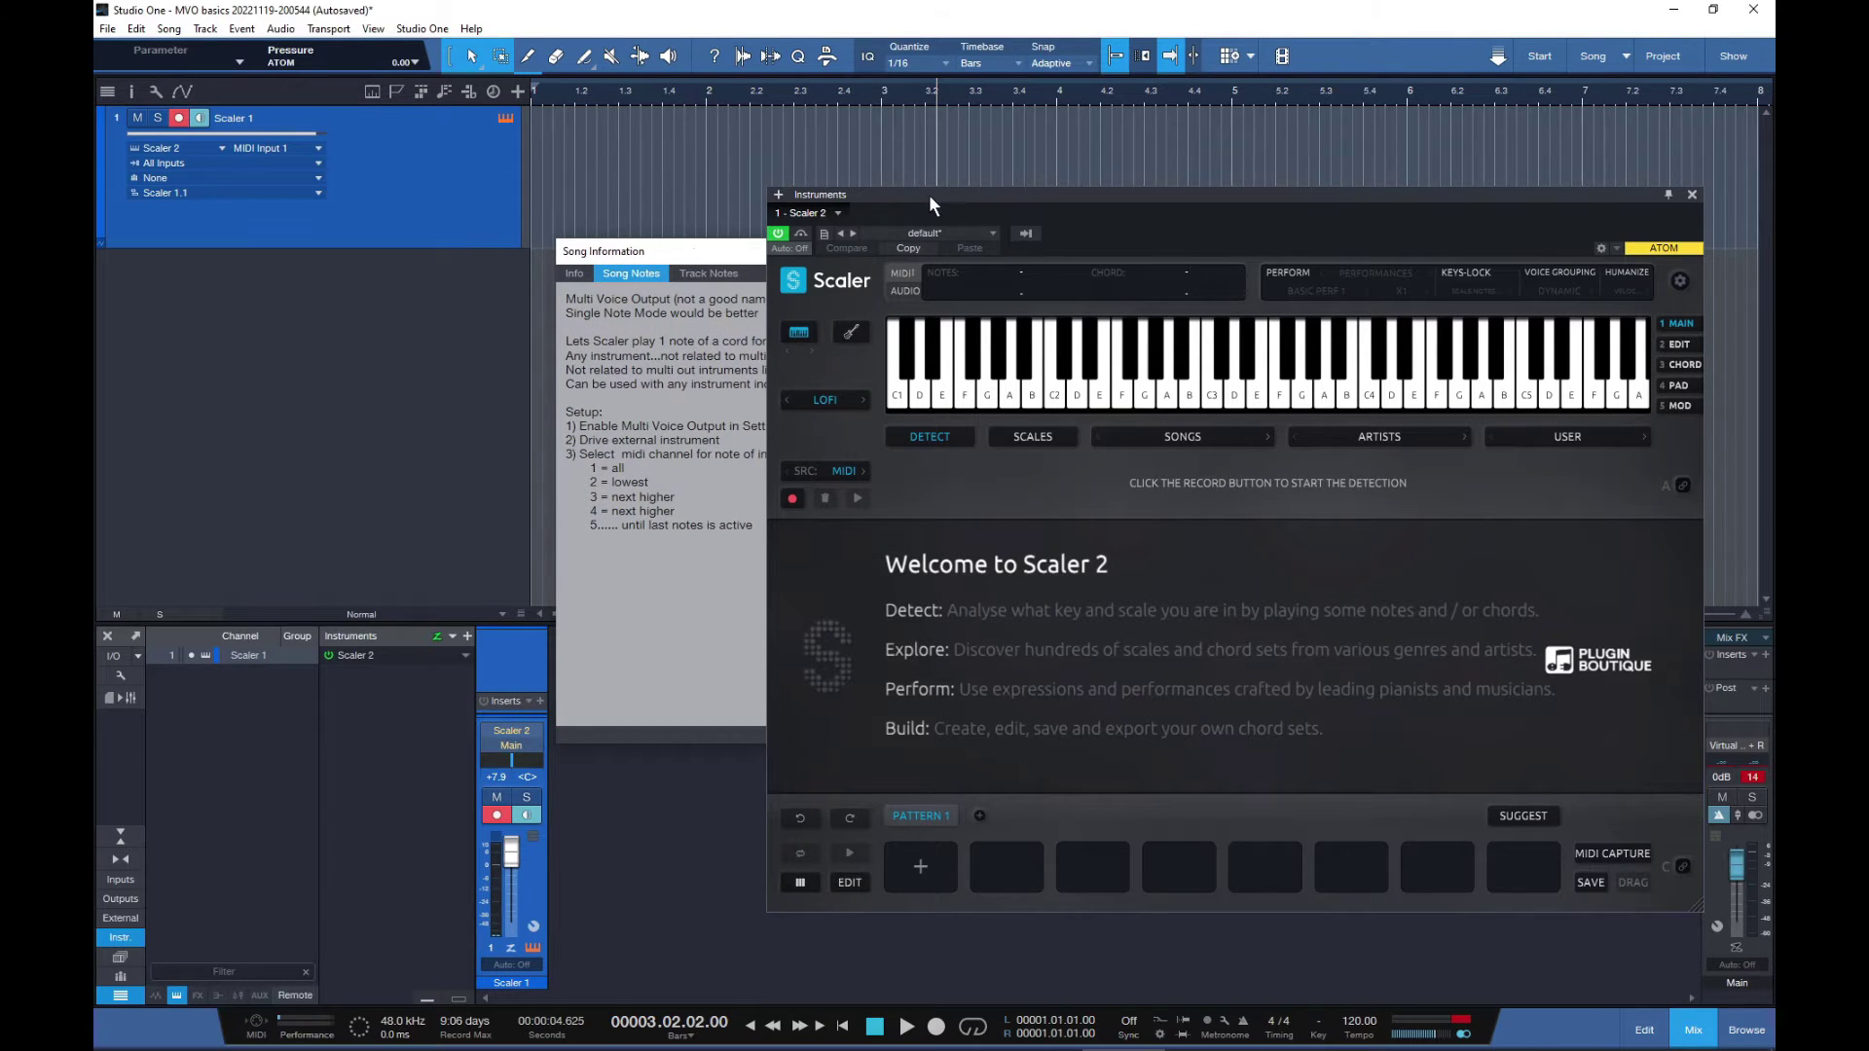
drag(930, 198, 1009, 199)
drag(745, 251, 736, 202)
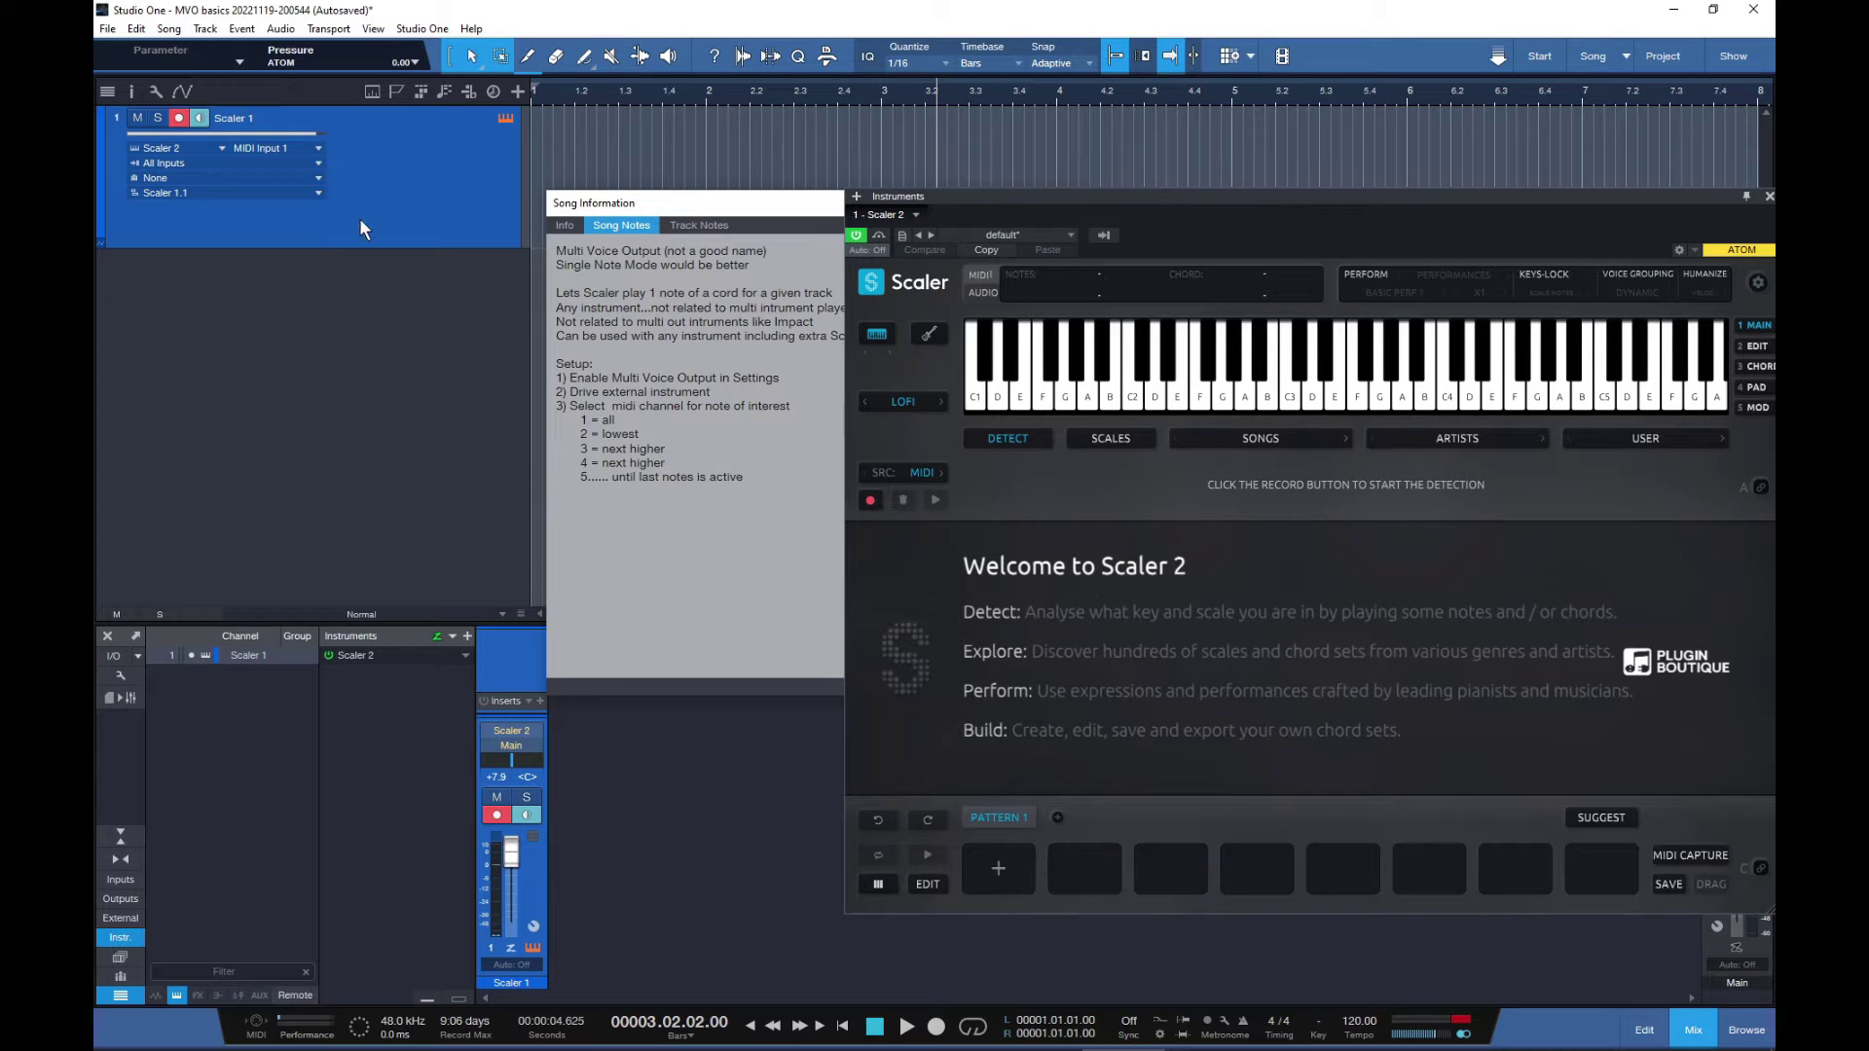
- Duplicate the Scaler 1 track with its instrument, creating track Scaler 2 with Scaler 2 (2)
right_click(404, 191)
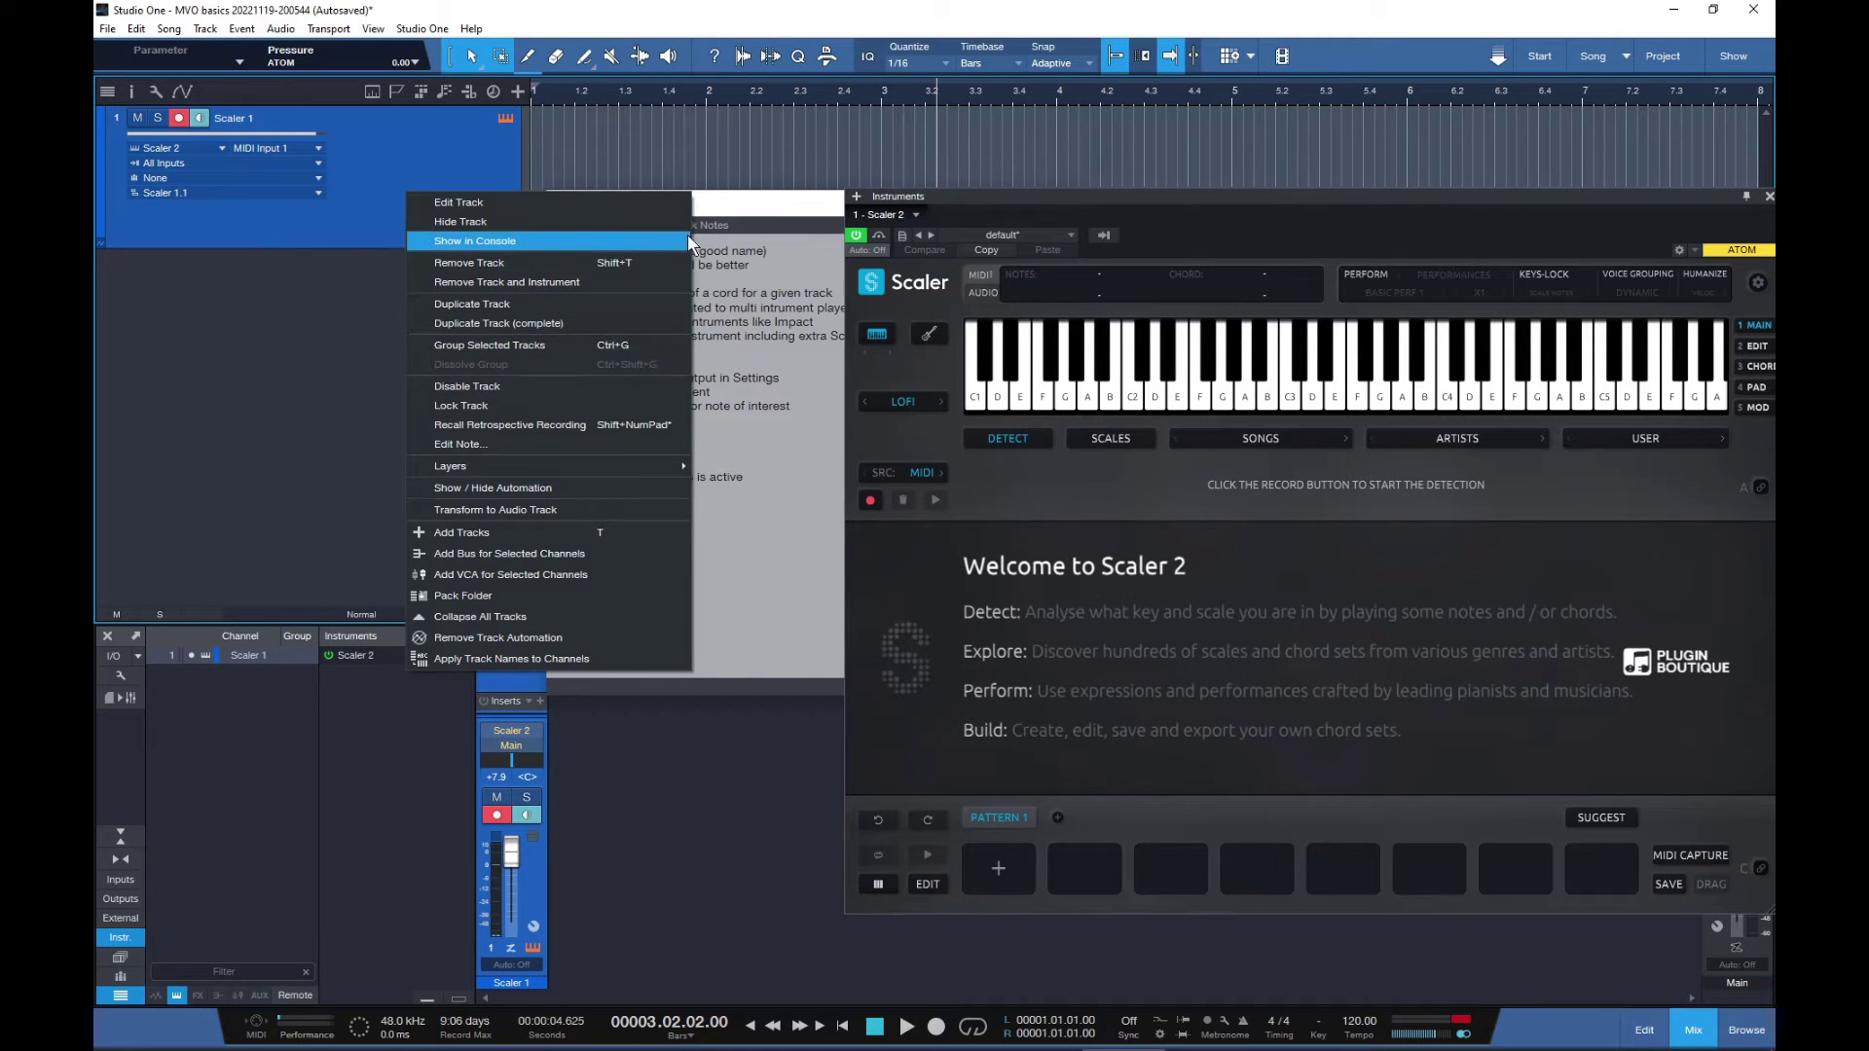
click(714, 212)
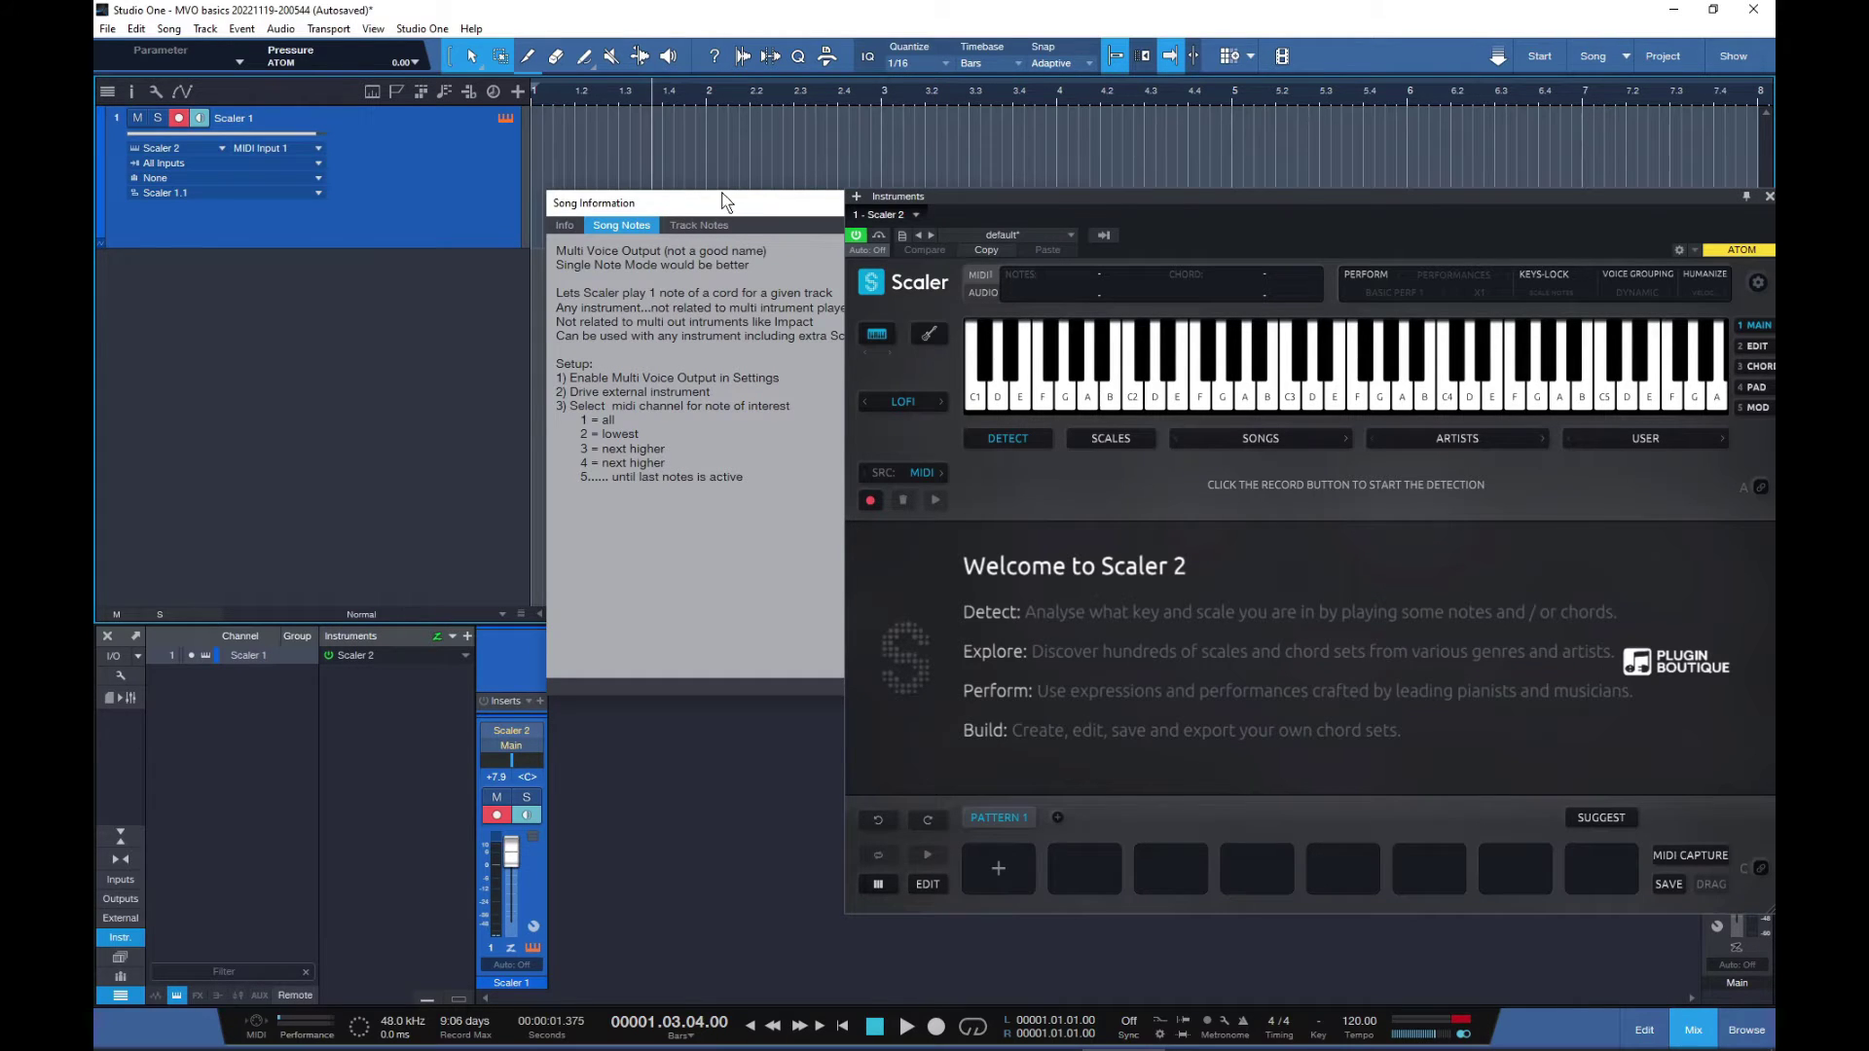
drag(717, 212, 709, 151)
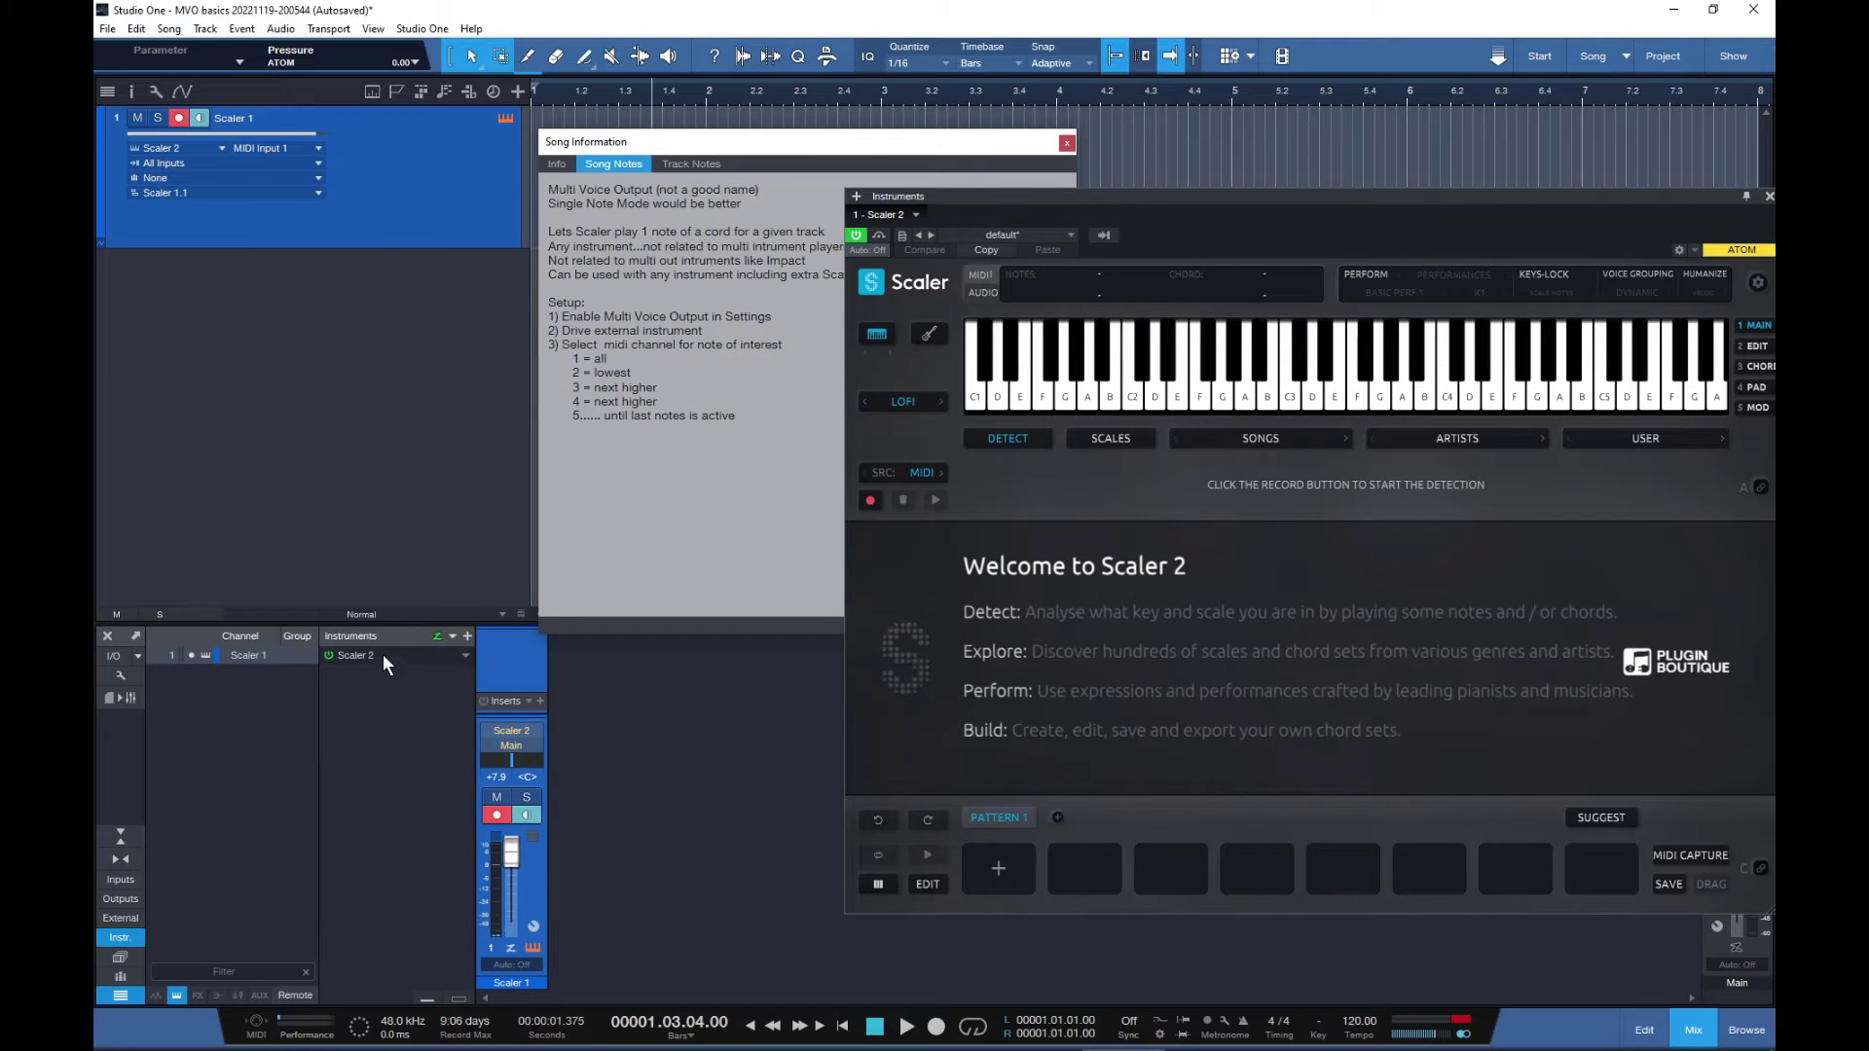
right_click(376, 196)
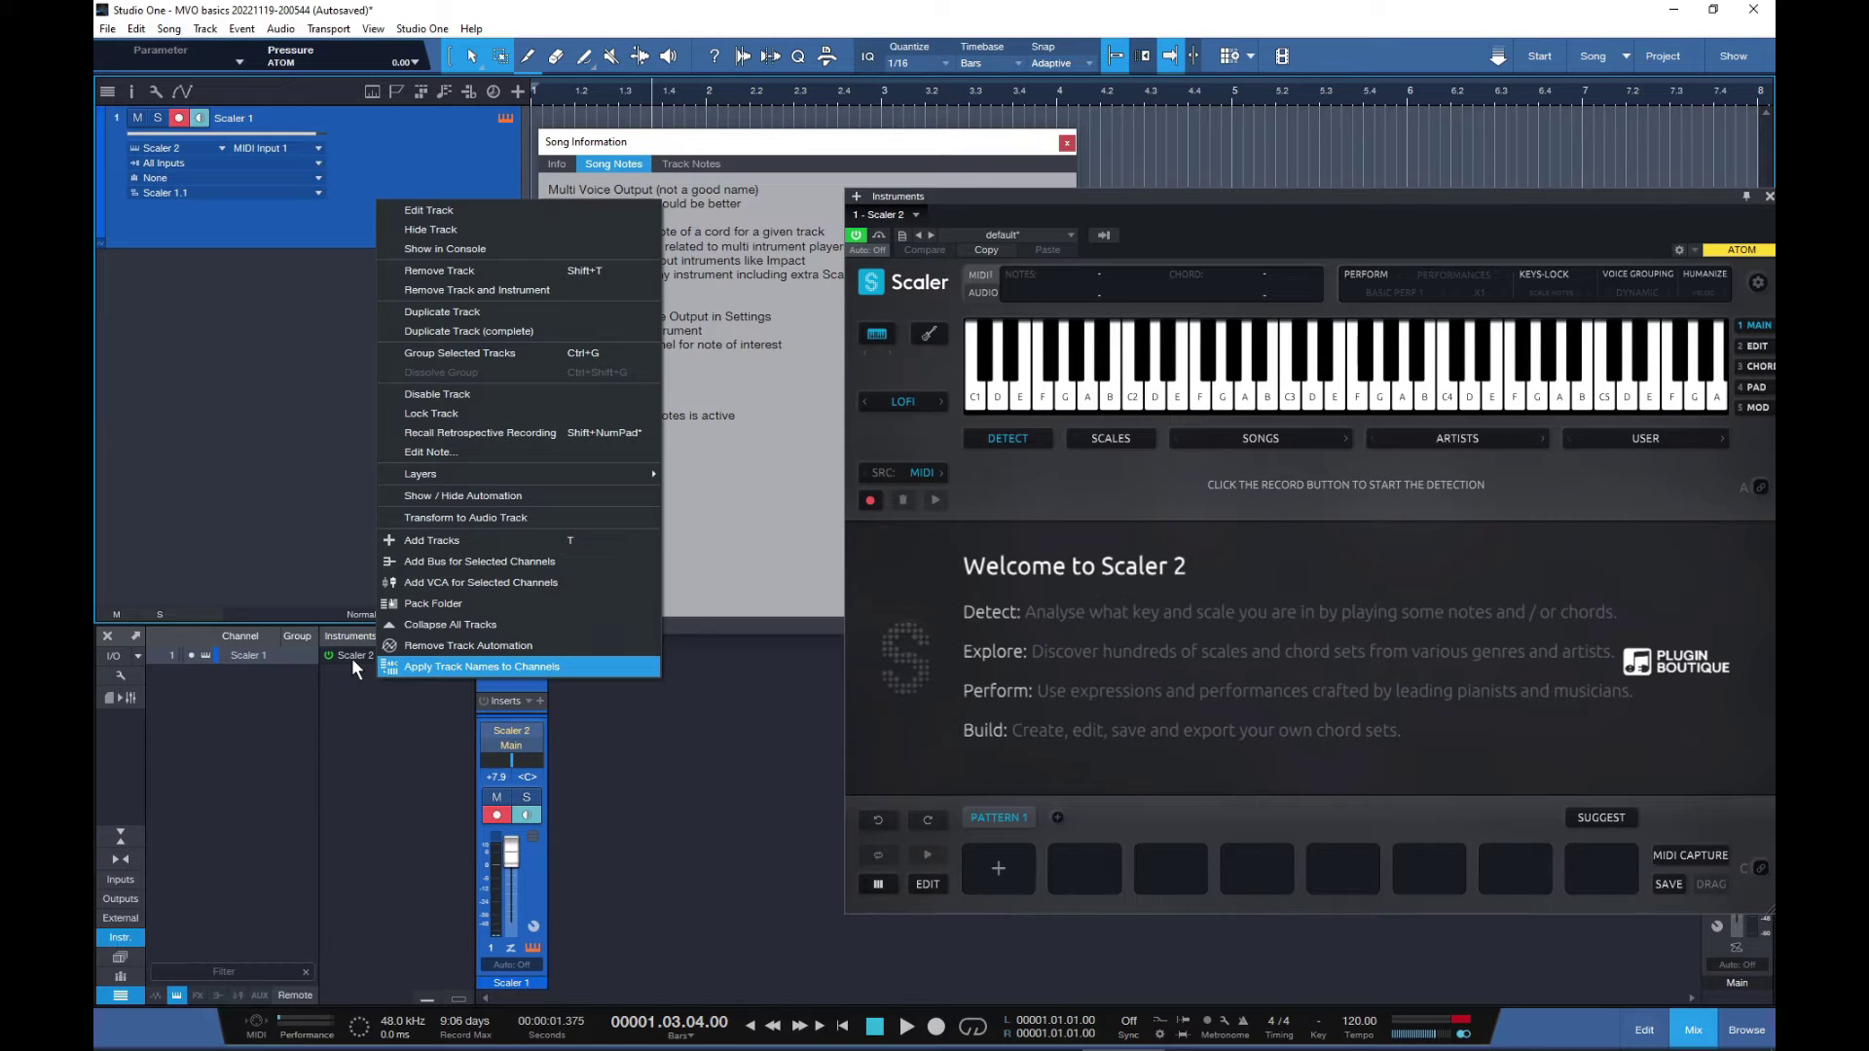
click(482, 330)
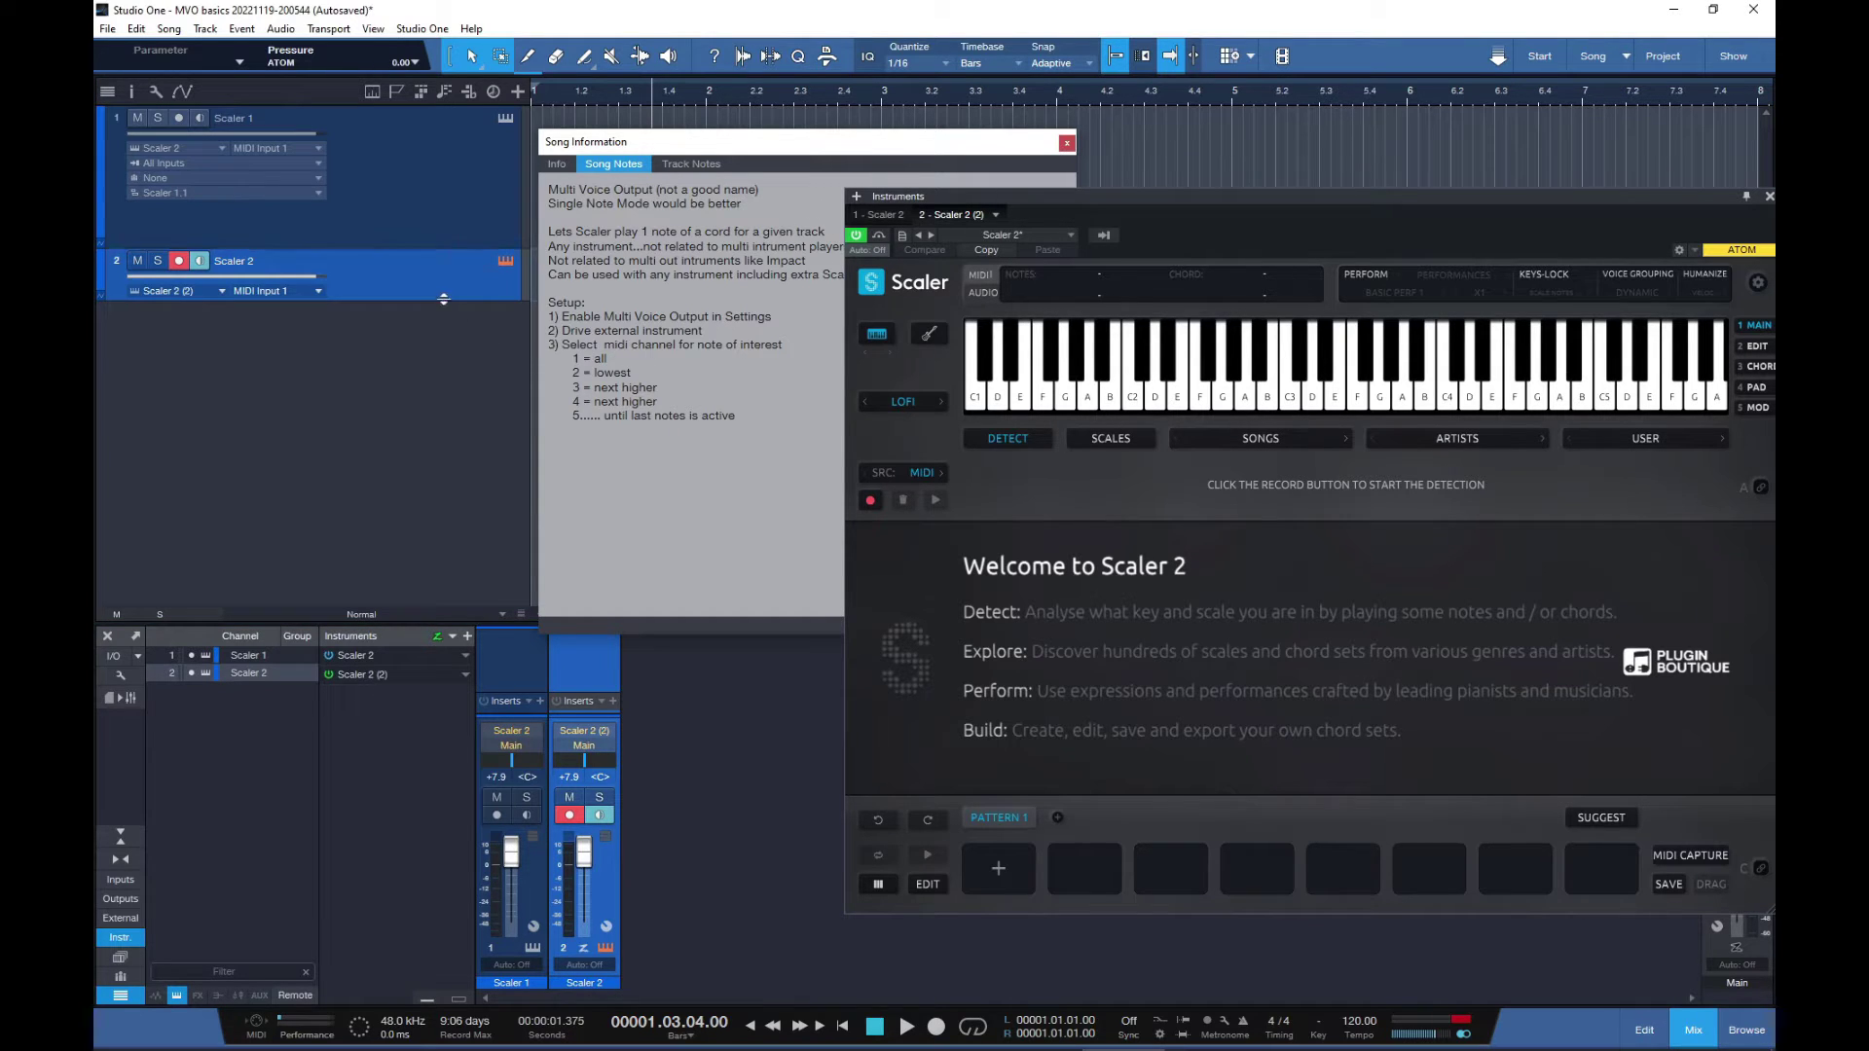
- Make track 2 taller, open its Scaler 2 (2) instrument and play notes from C2 to A3
drag(442, 299, 443, 359)
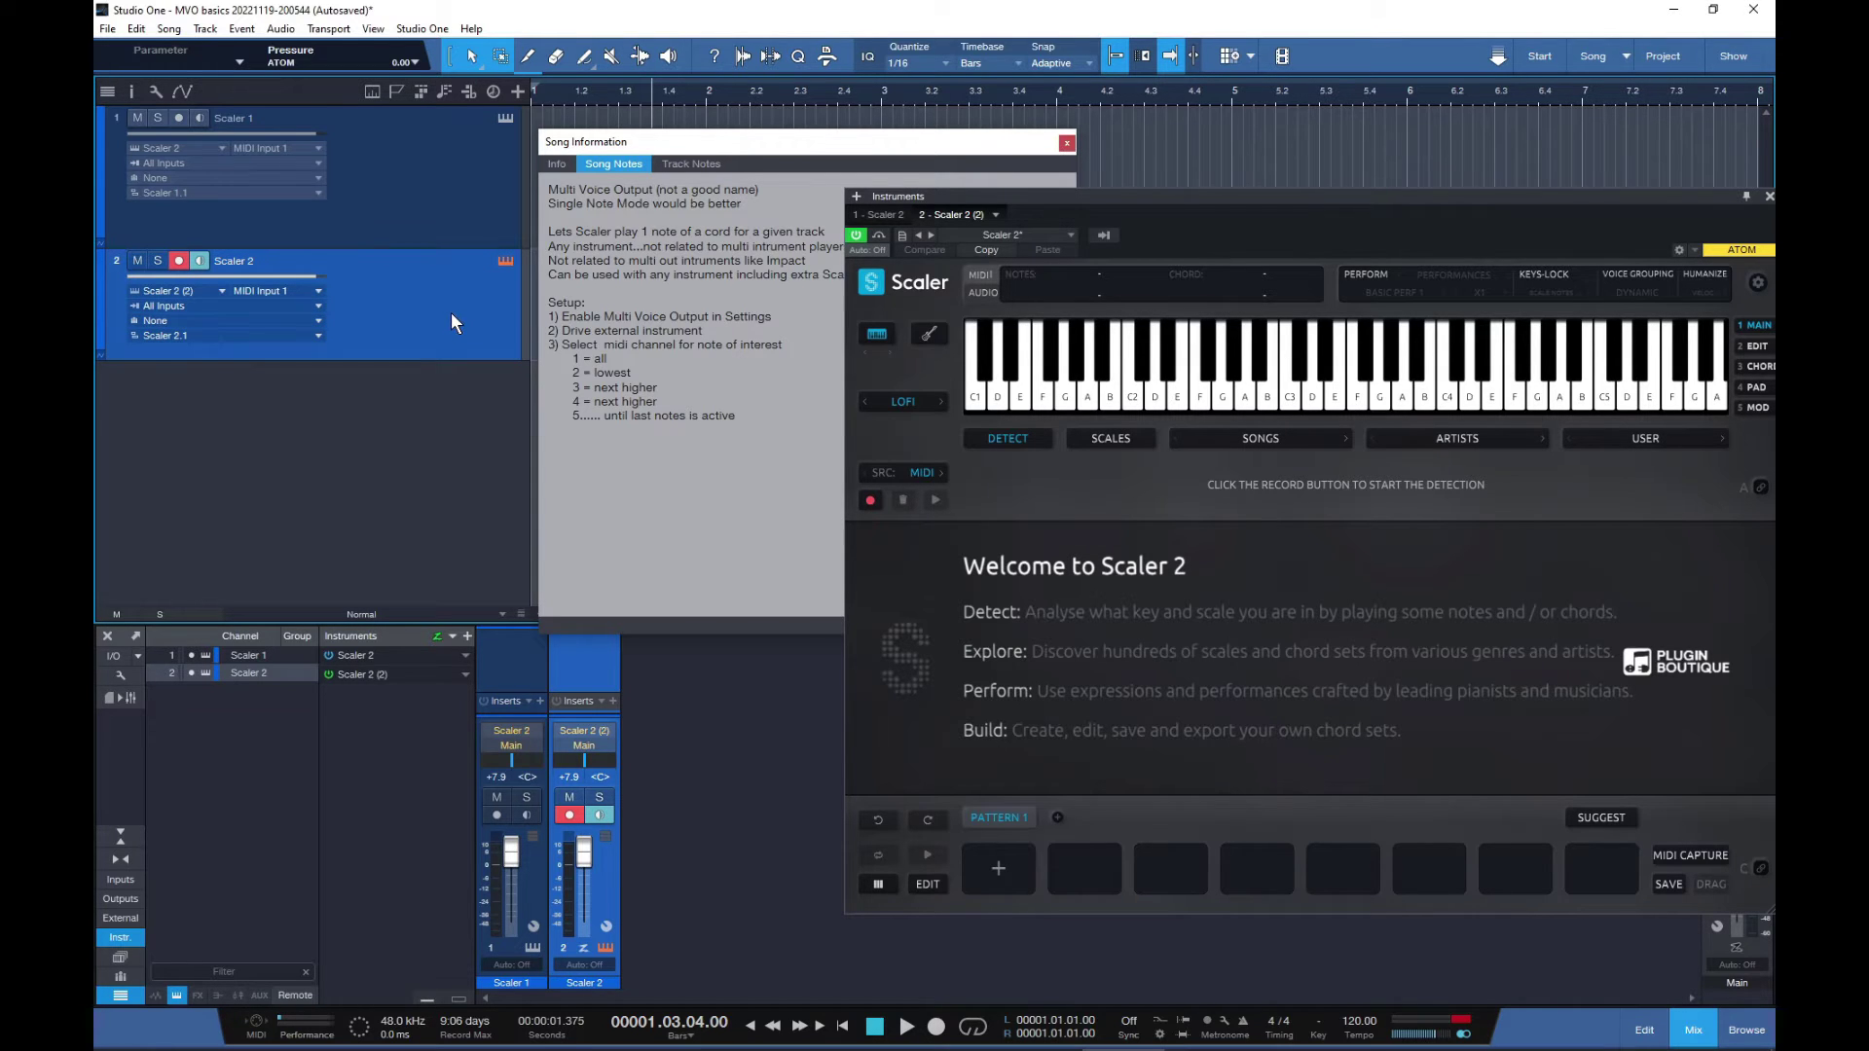
click(502, 261)
click(501, 261)
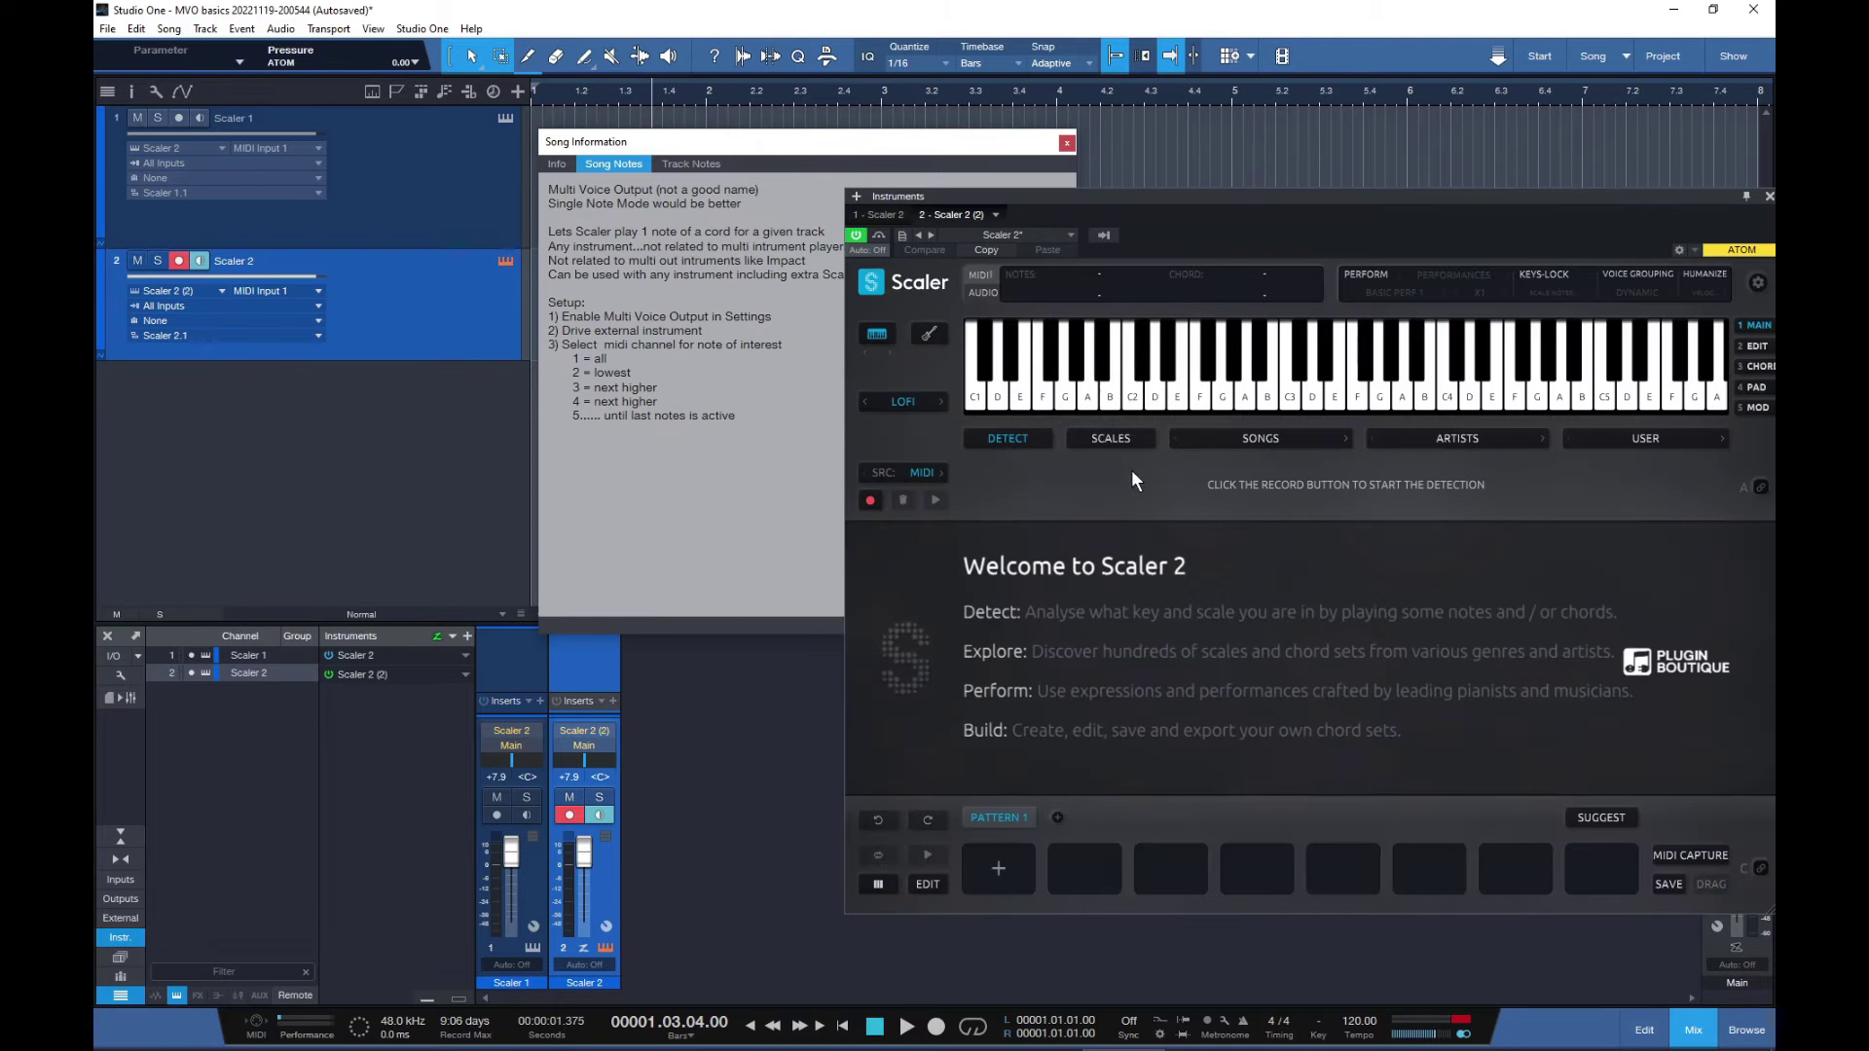
mouse_move(1133, 389)
mouse_down()
mouse_move(1413, 407)
mouse_move(1102, 387)
mouse_up()
- On track 1's Scaler, choose the Housey sound and play a few keyboard notes
click(497, 119)
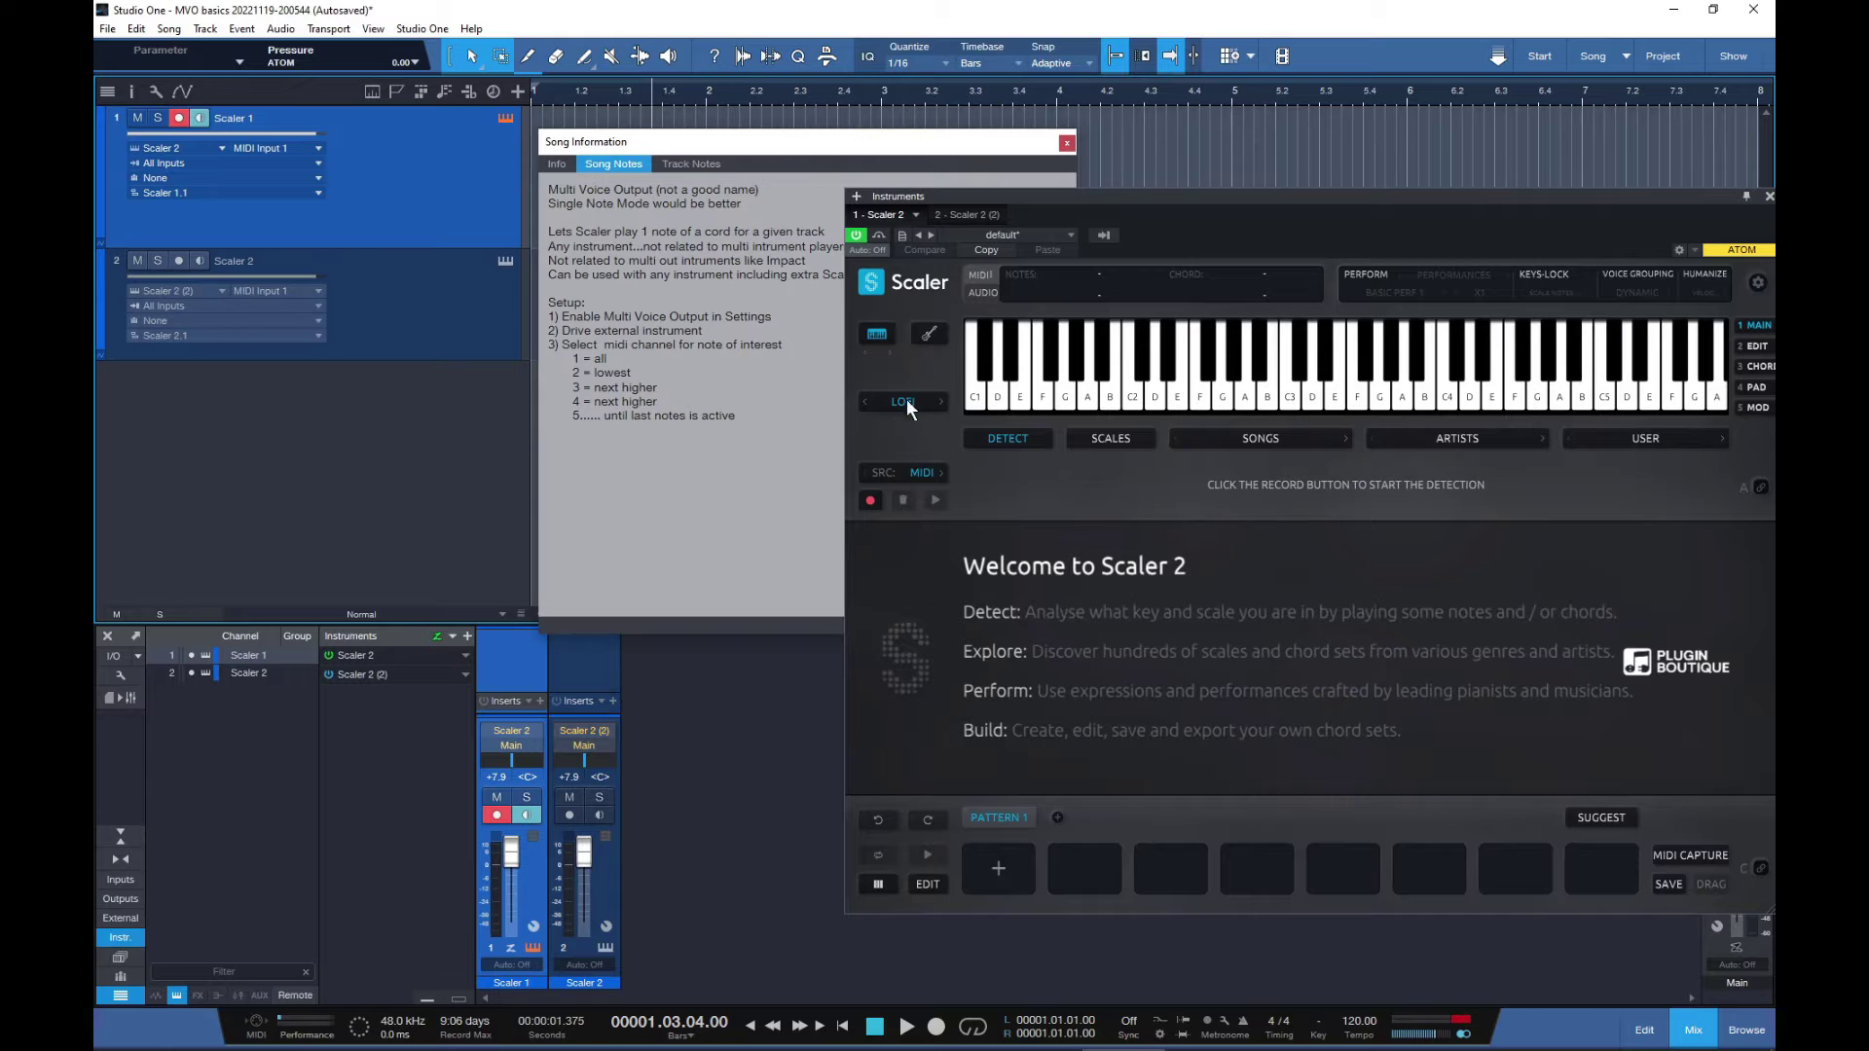
click(894, 399)
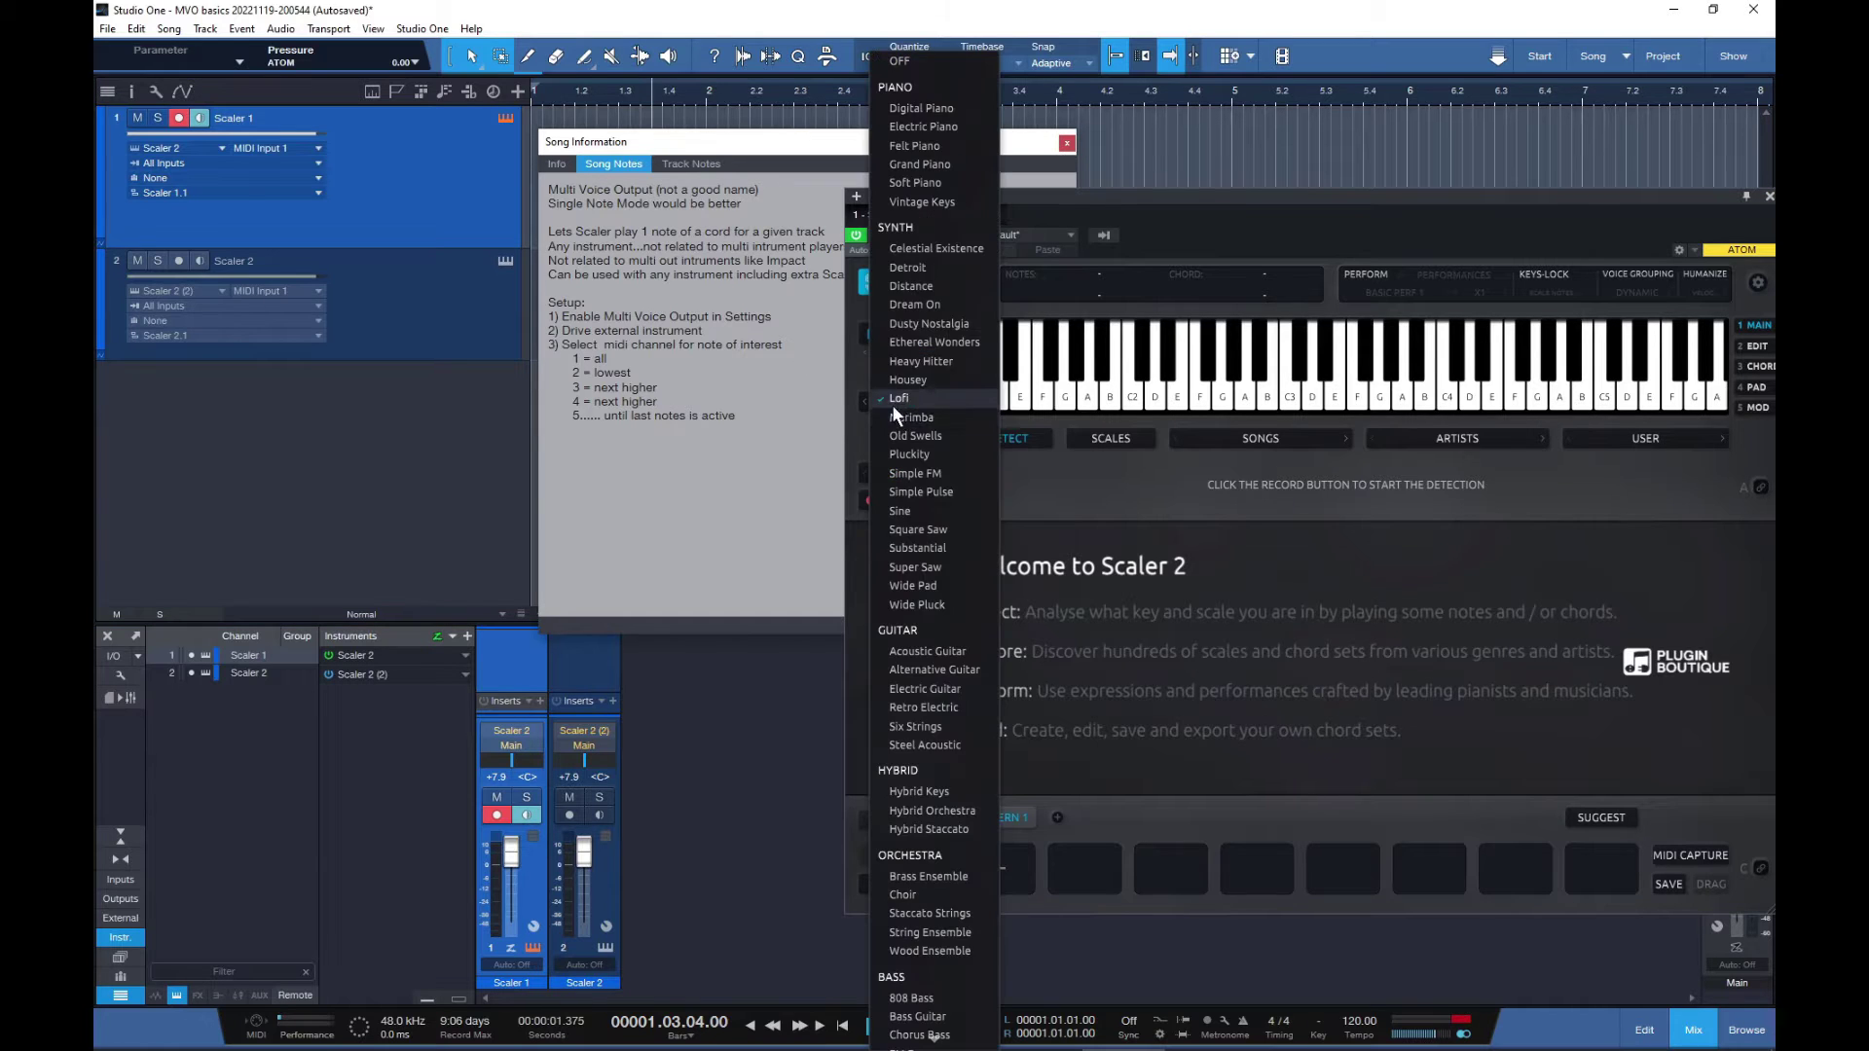
click(915, 380)
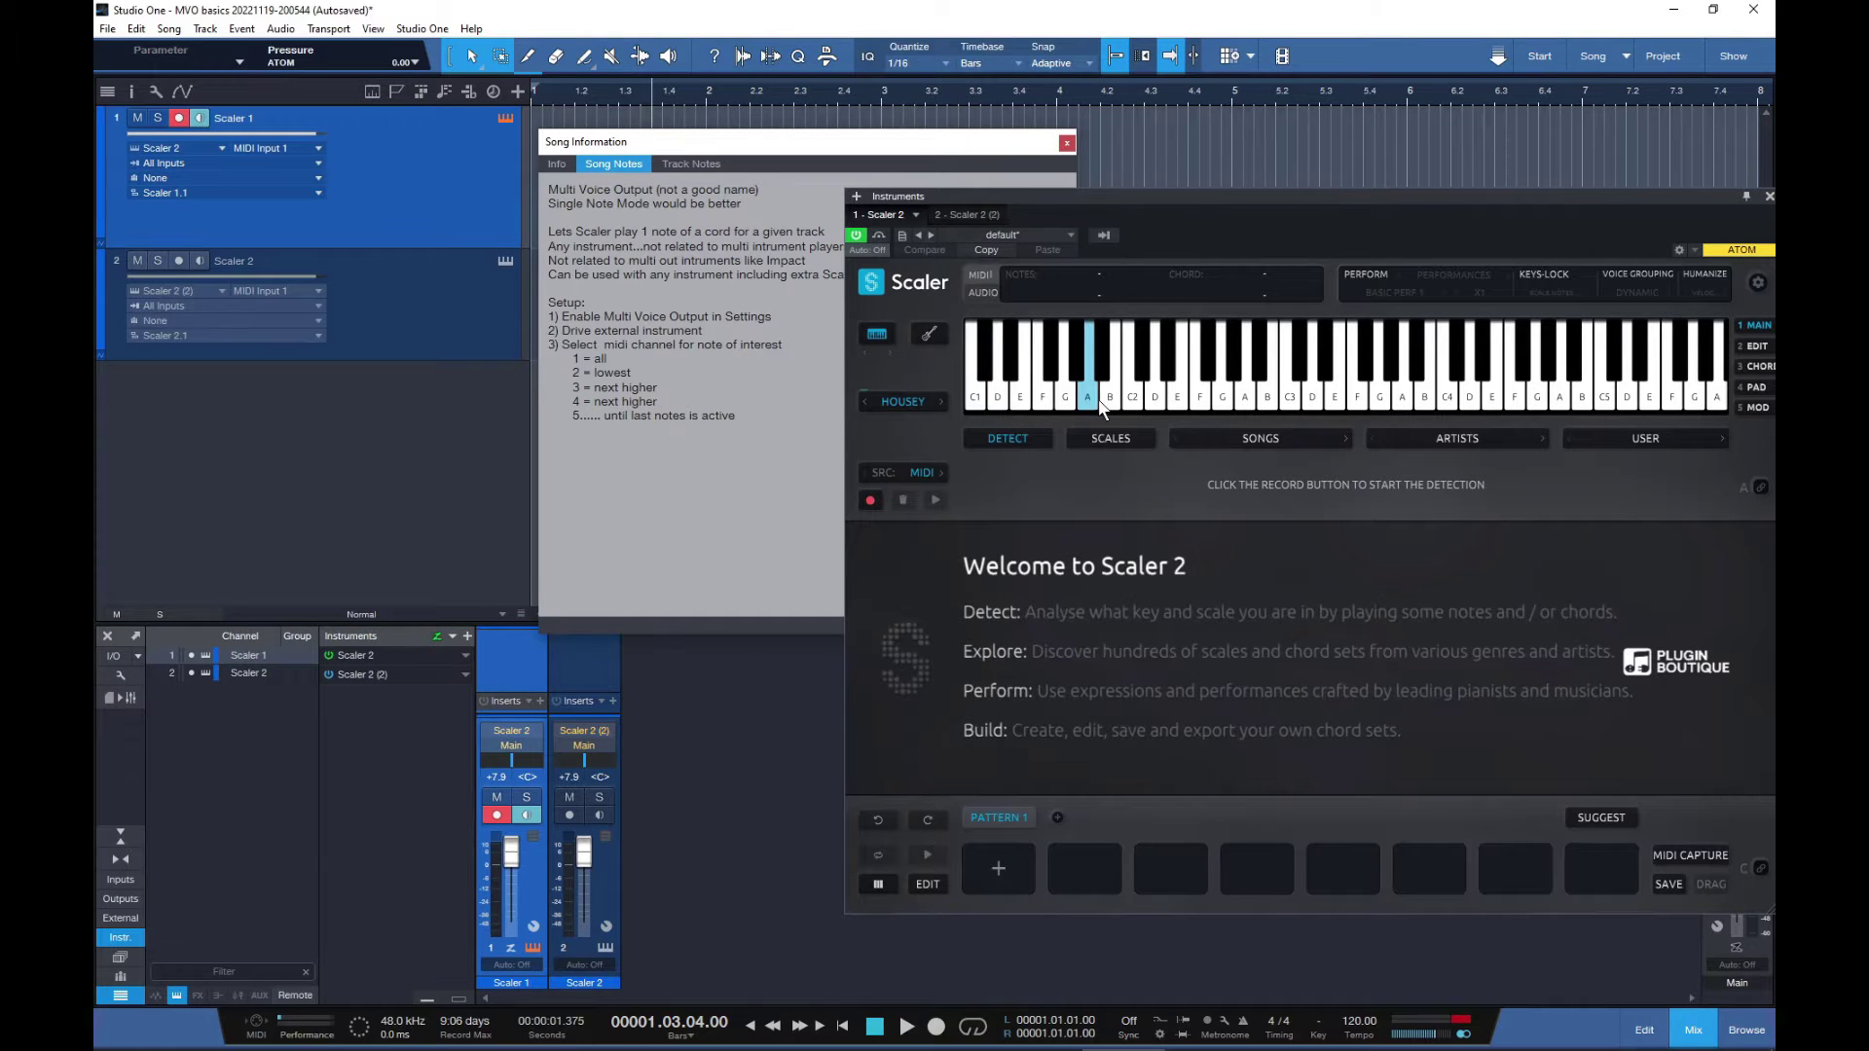
click(1179, 399)
click(1224, 399)
click(1267, 399)
click(1314, 399)
- Open the second Scaler instance on track 2 and audition several notes on its keyboard
click(1356, 399)
click(506, 261)
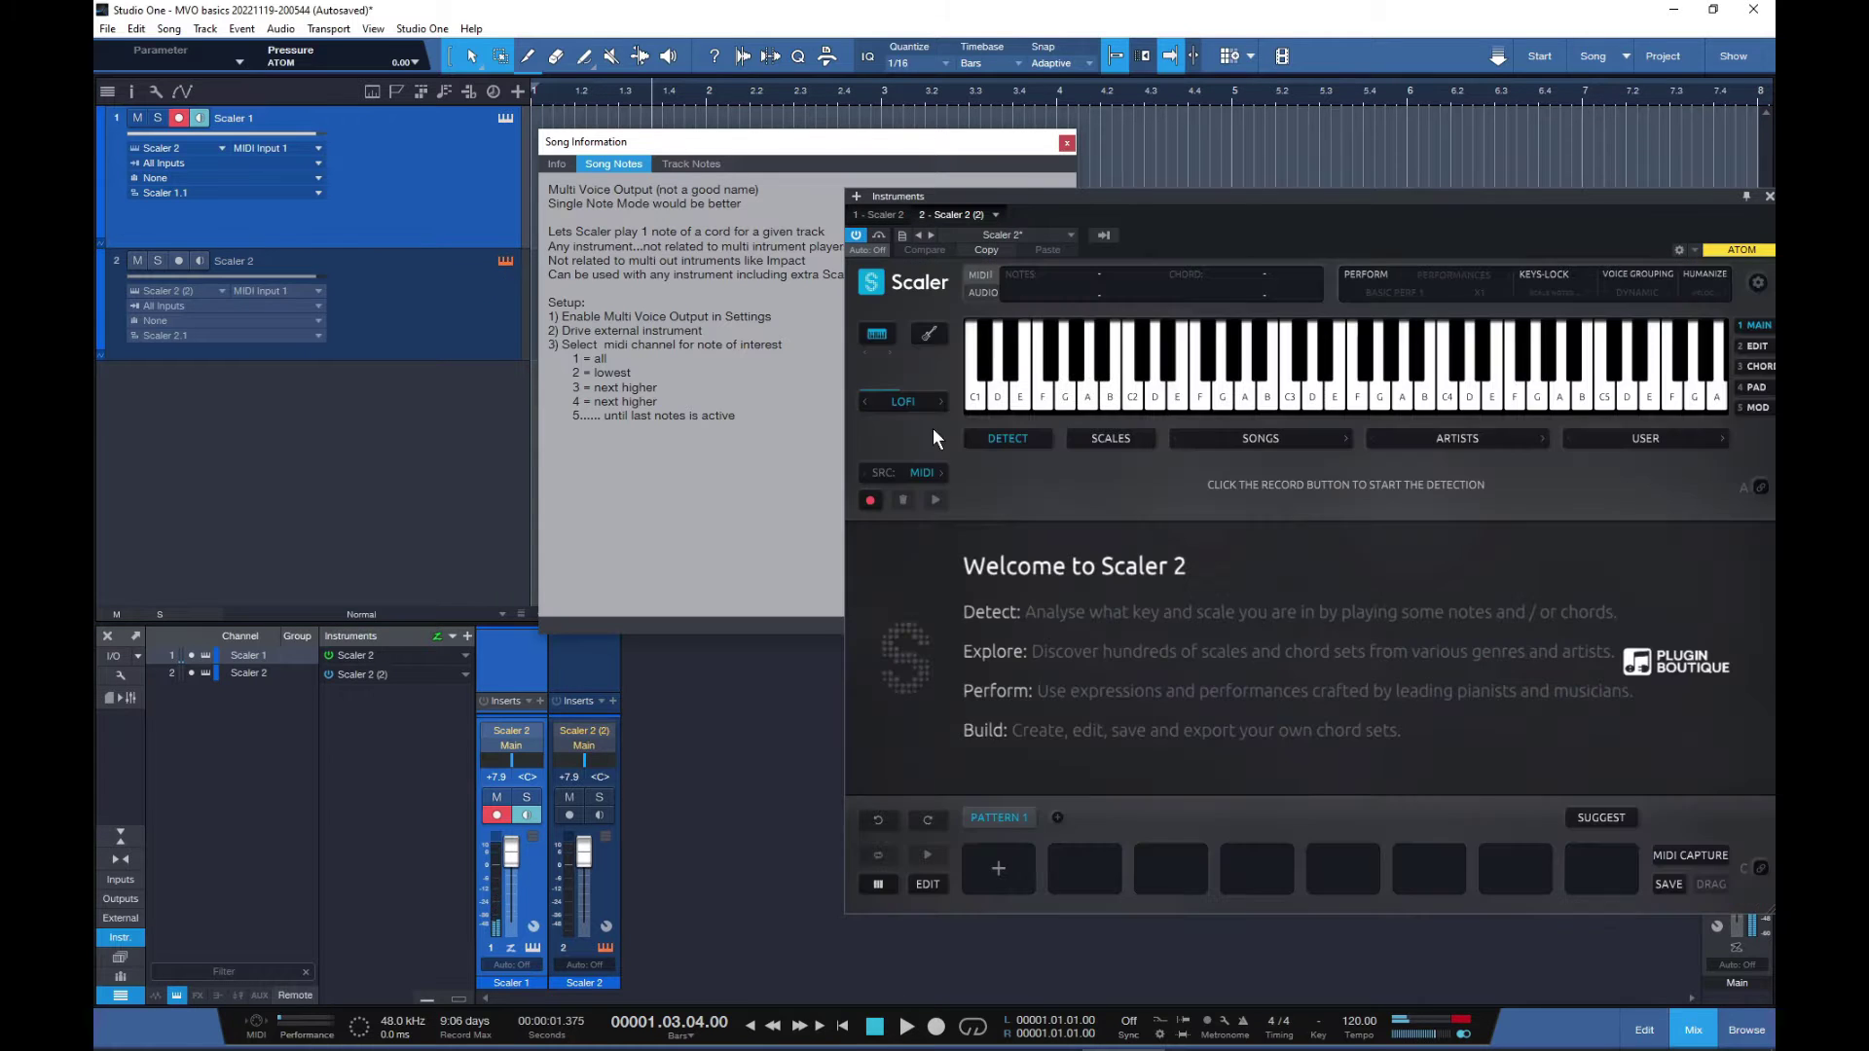
click(1076, 360)
click(1090, 399)
click(1179, 399)
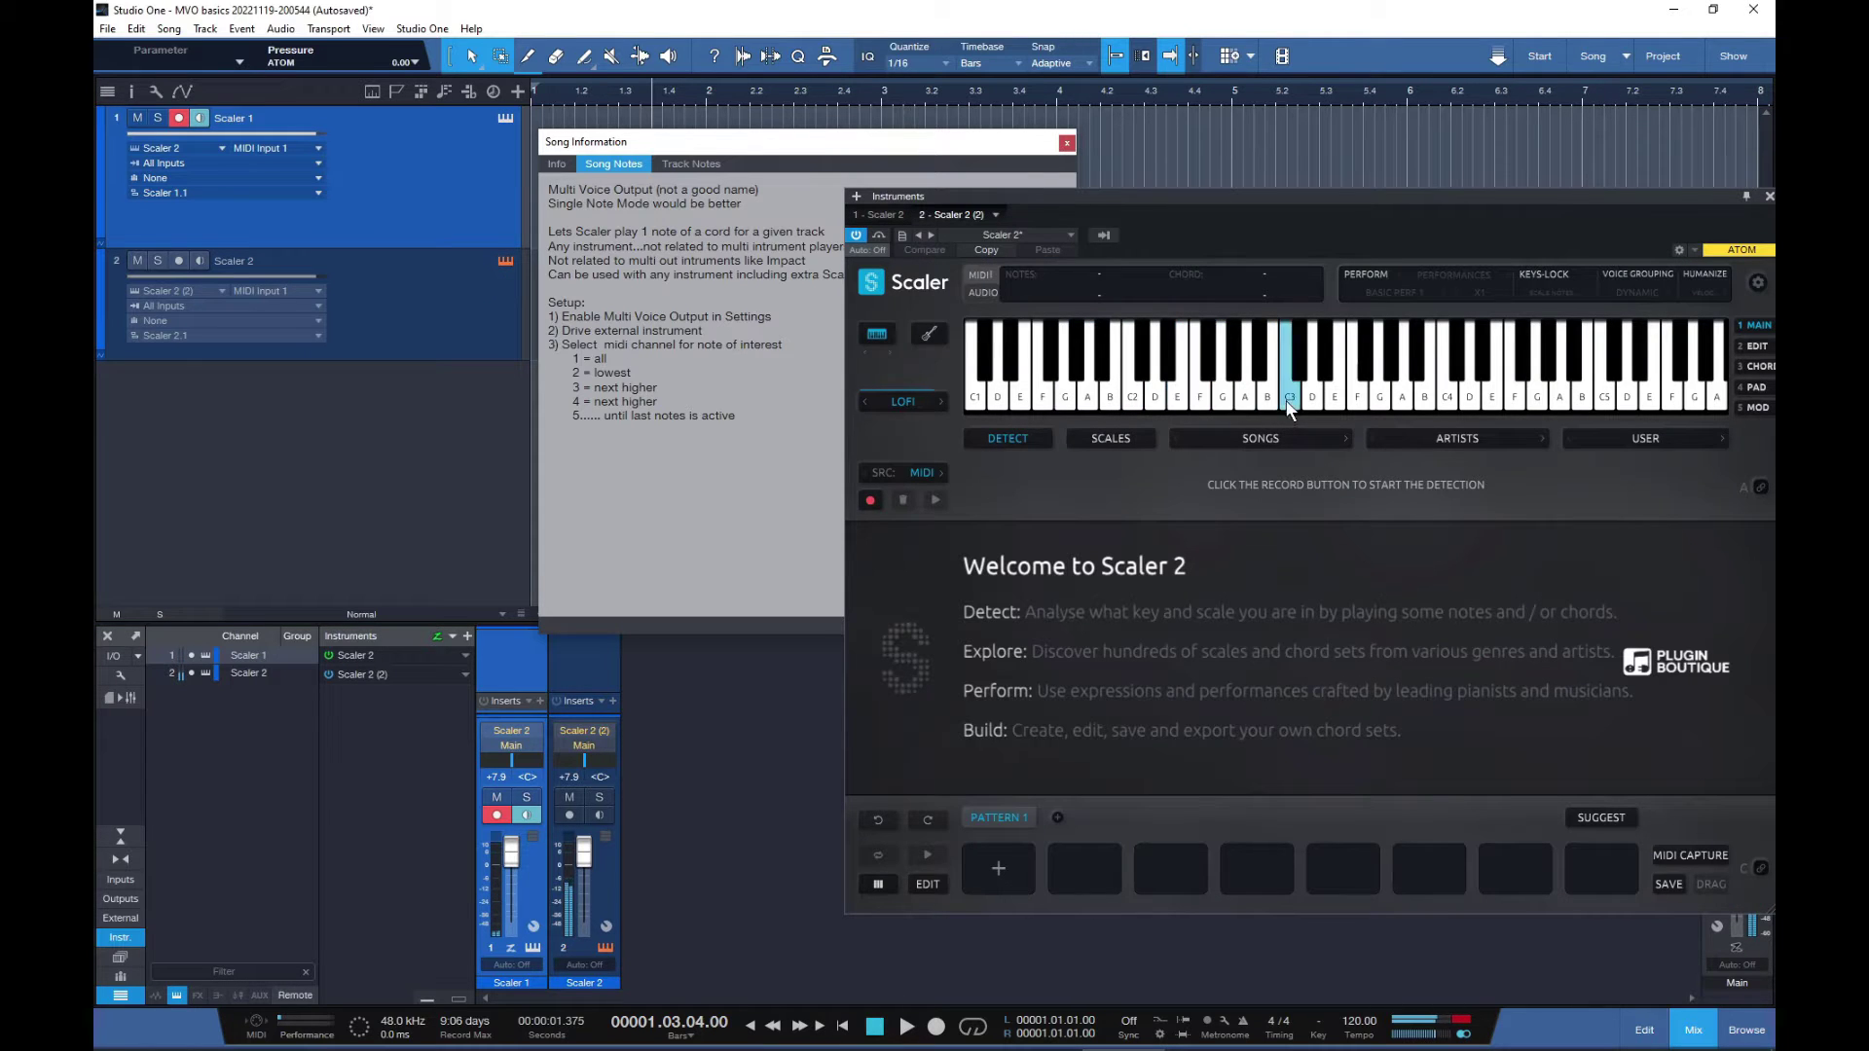
click(1359, 399)
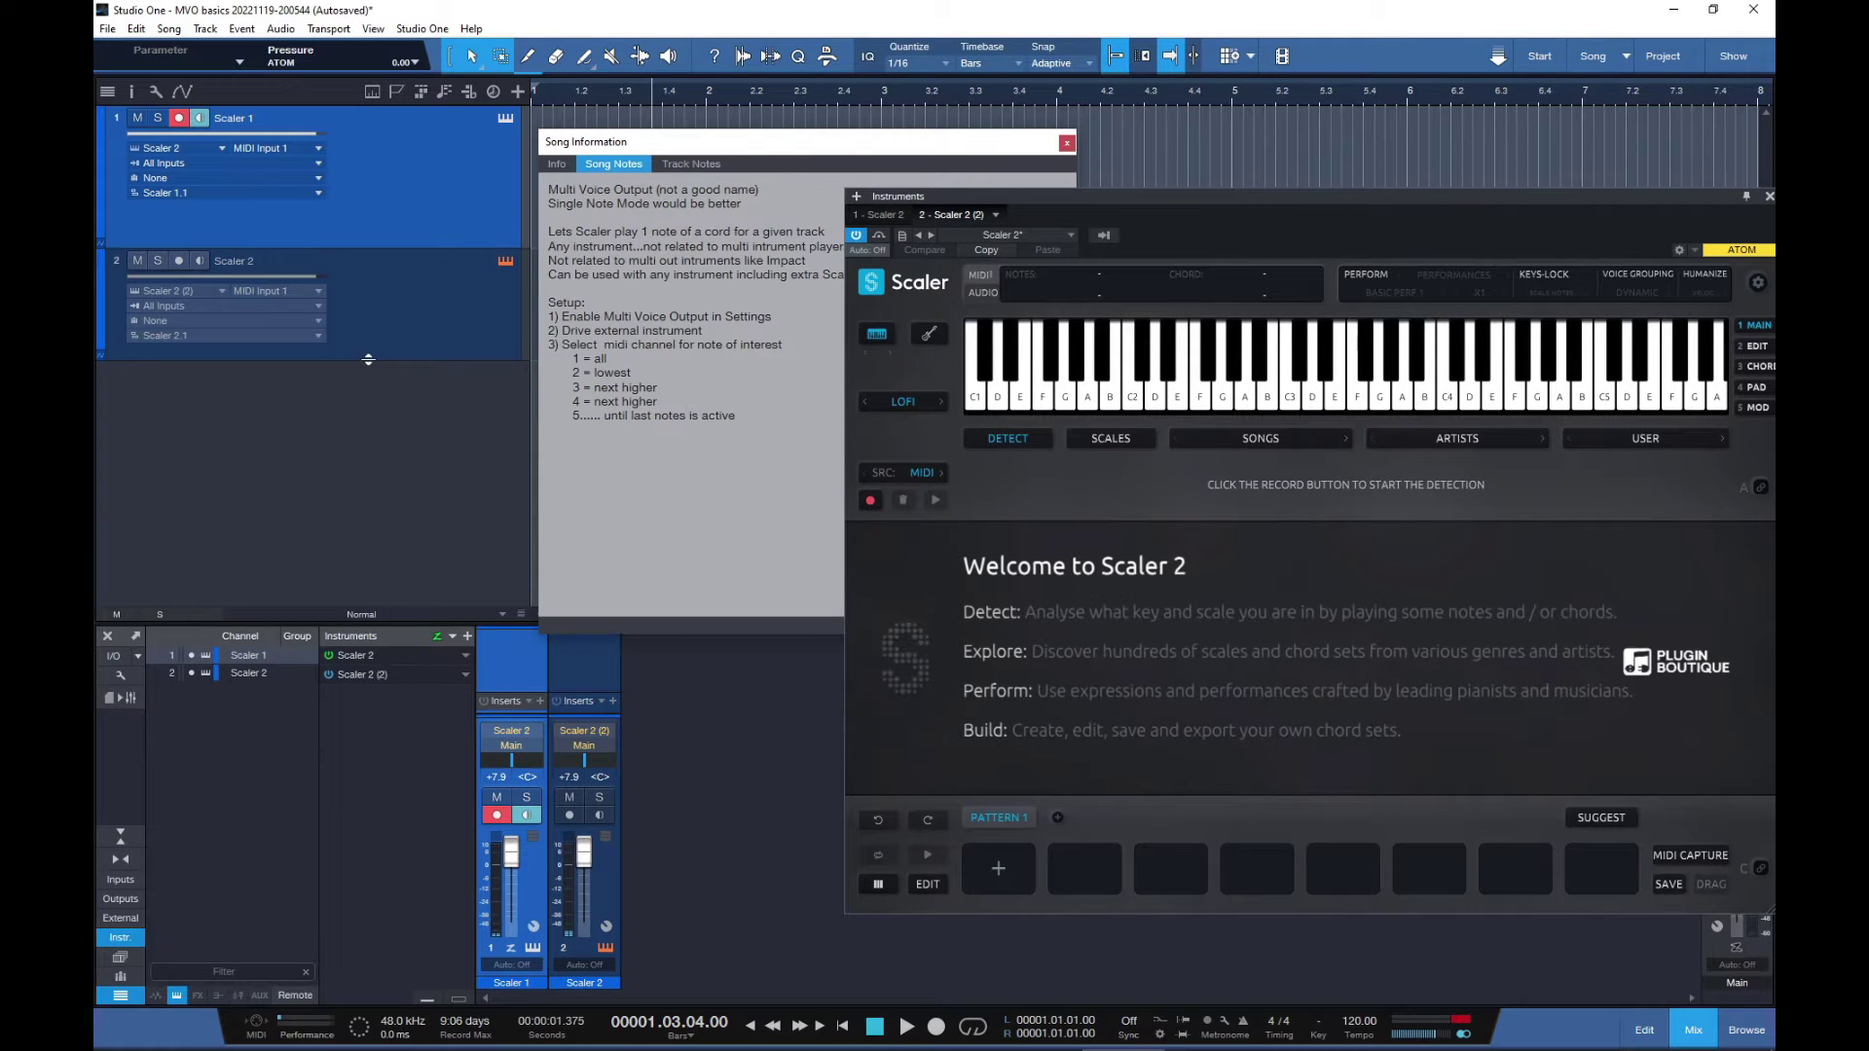
- Set track 1's Scaler built-in sound from HOUSEY to OFF and play test notes
drag(368, 359, 370, 386)
click(416, 212)
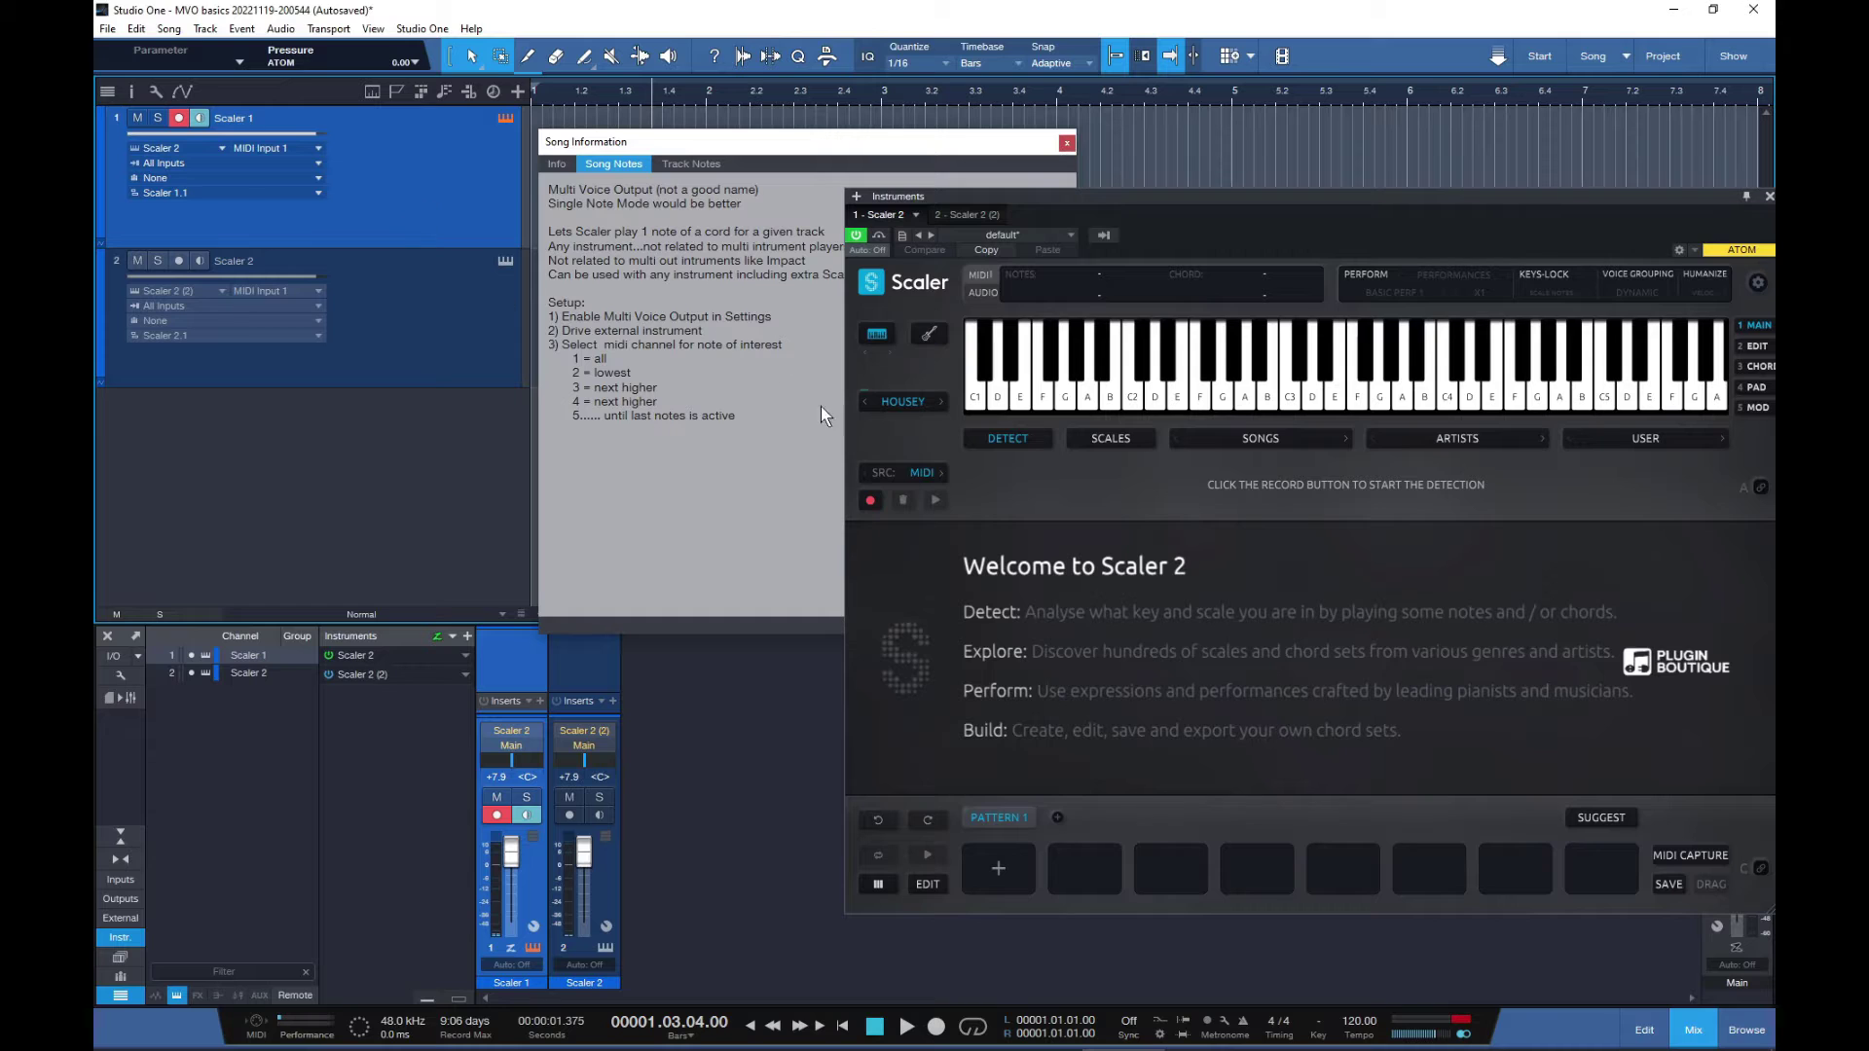
click(895, 400)
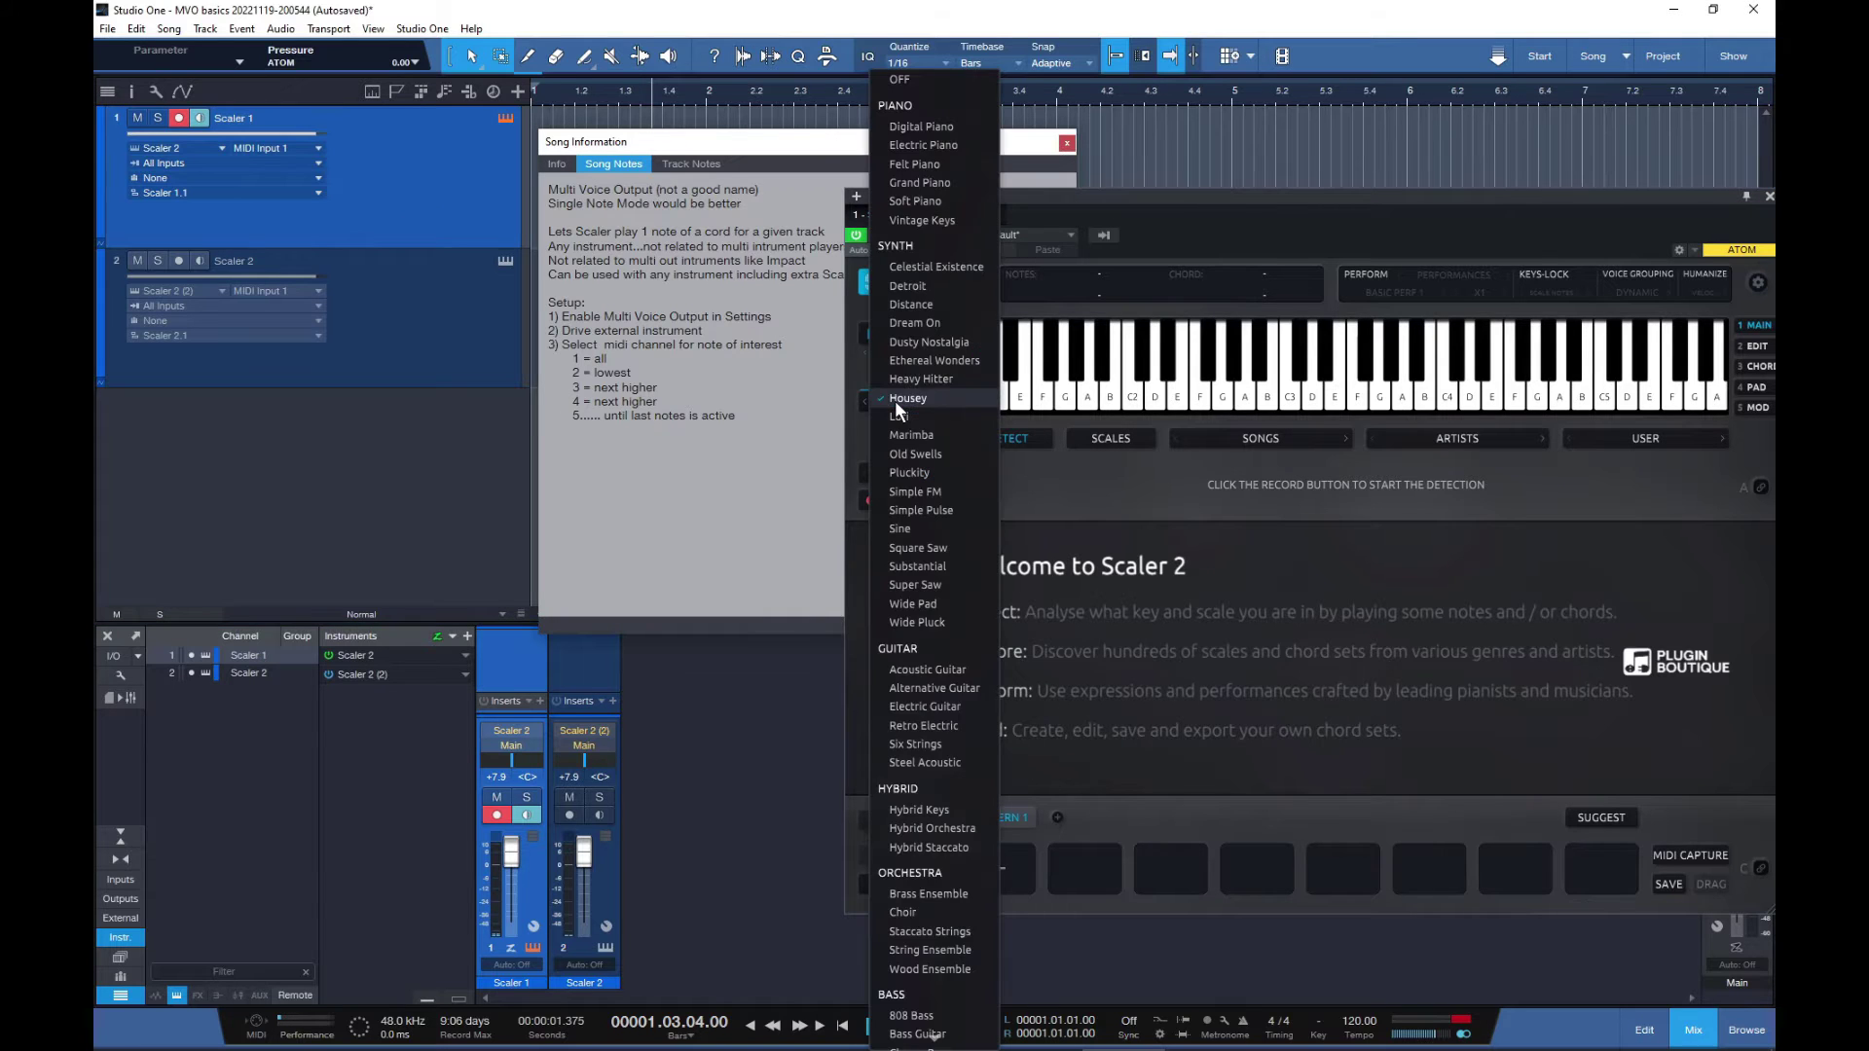
click(915, 78)
click(1176, 389)
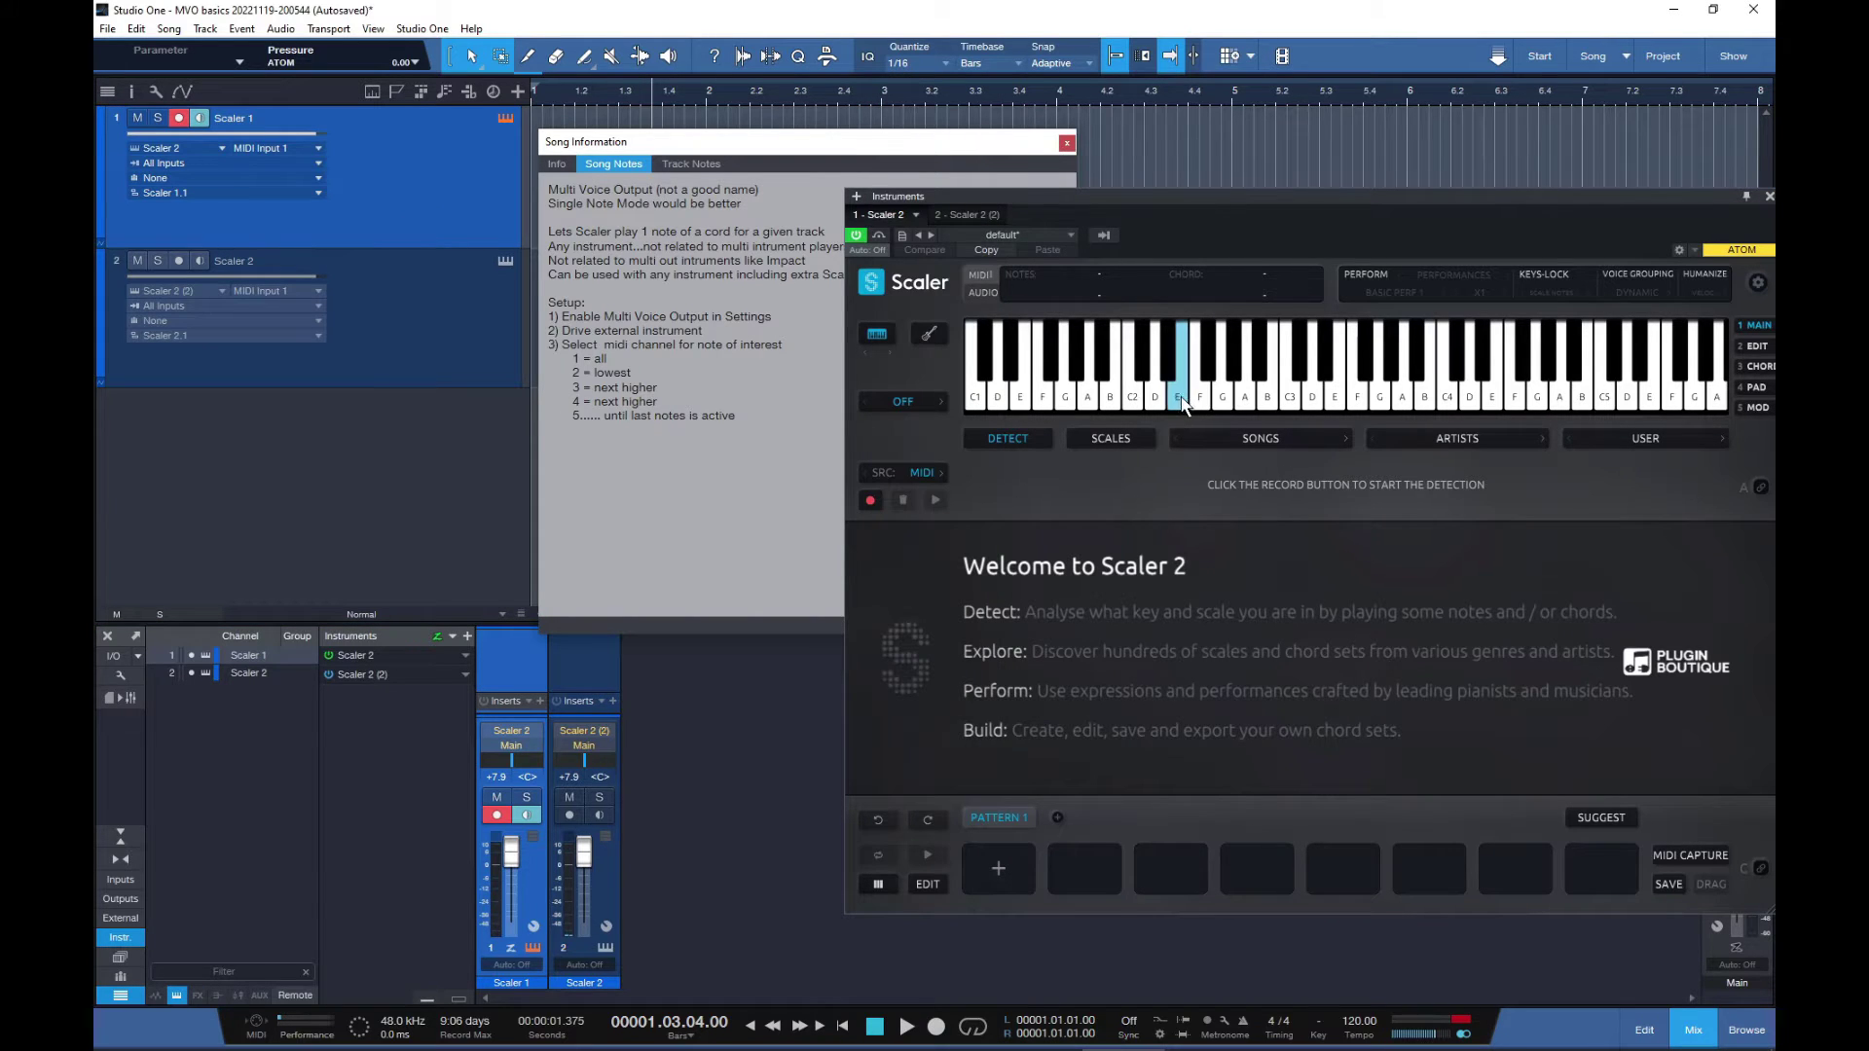
click(1228, 394)
click(1312, 394)
click(1290, 394)
- Turn on monitoring for track 2 and set its input to Scaler 2's MIDI output
click(199, 261)
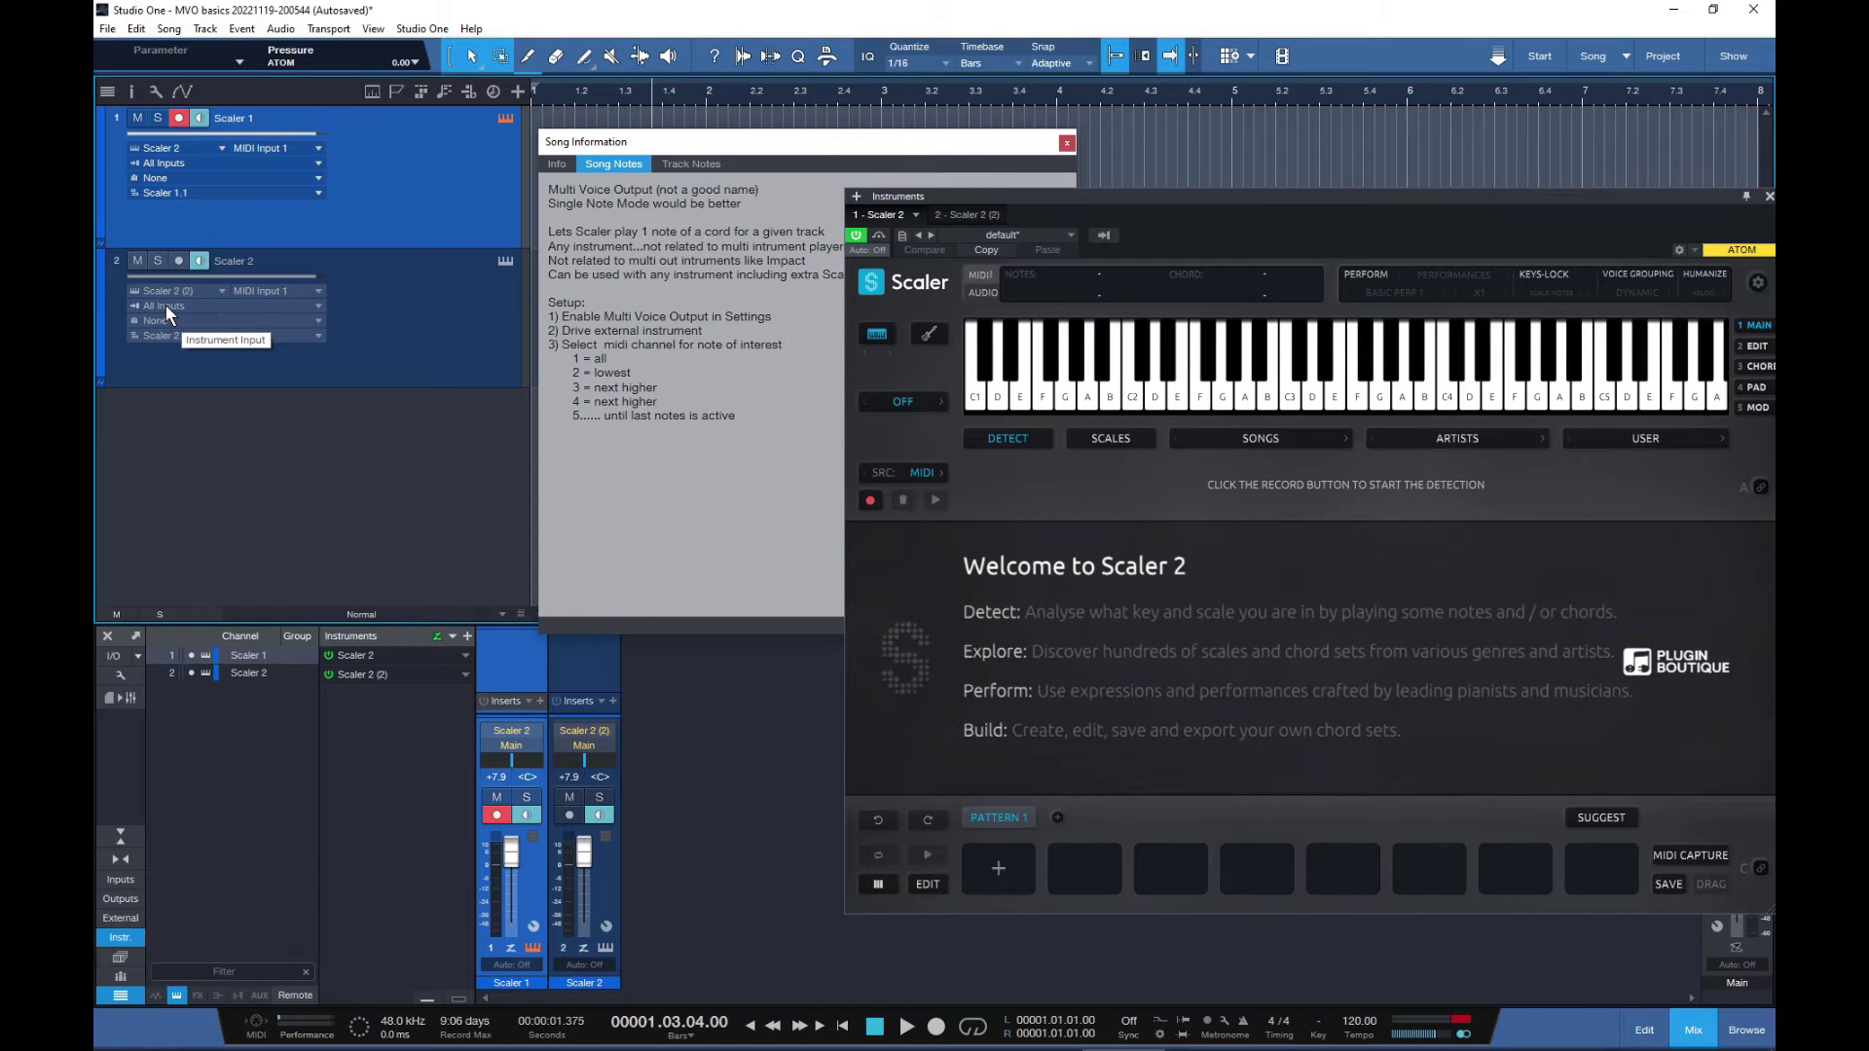
click(165, 305)
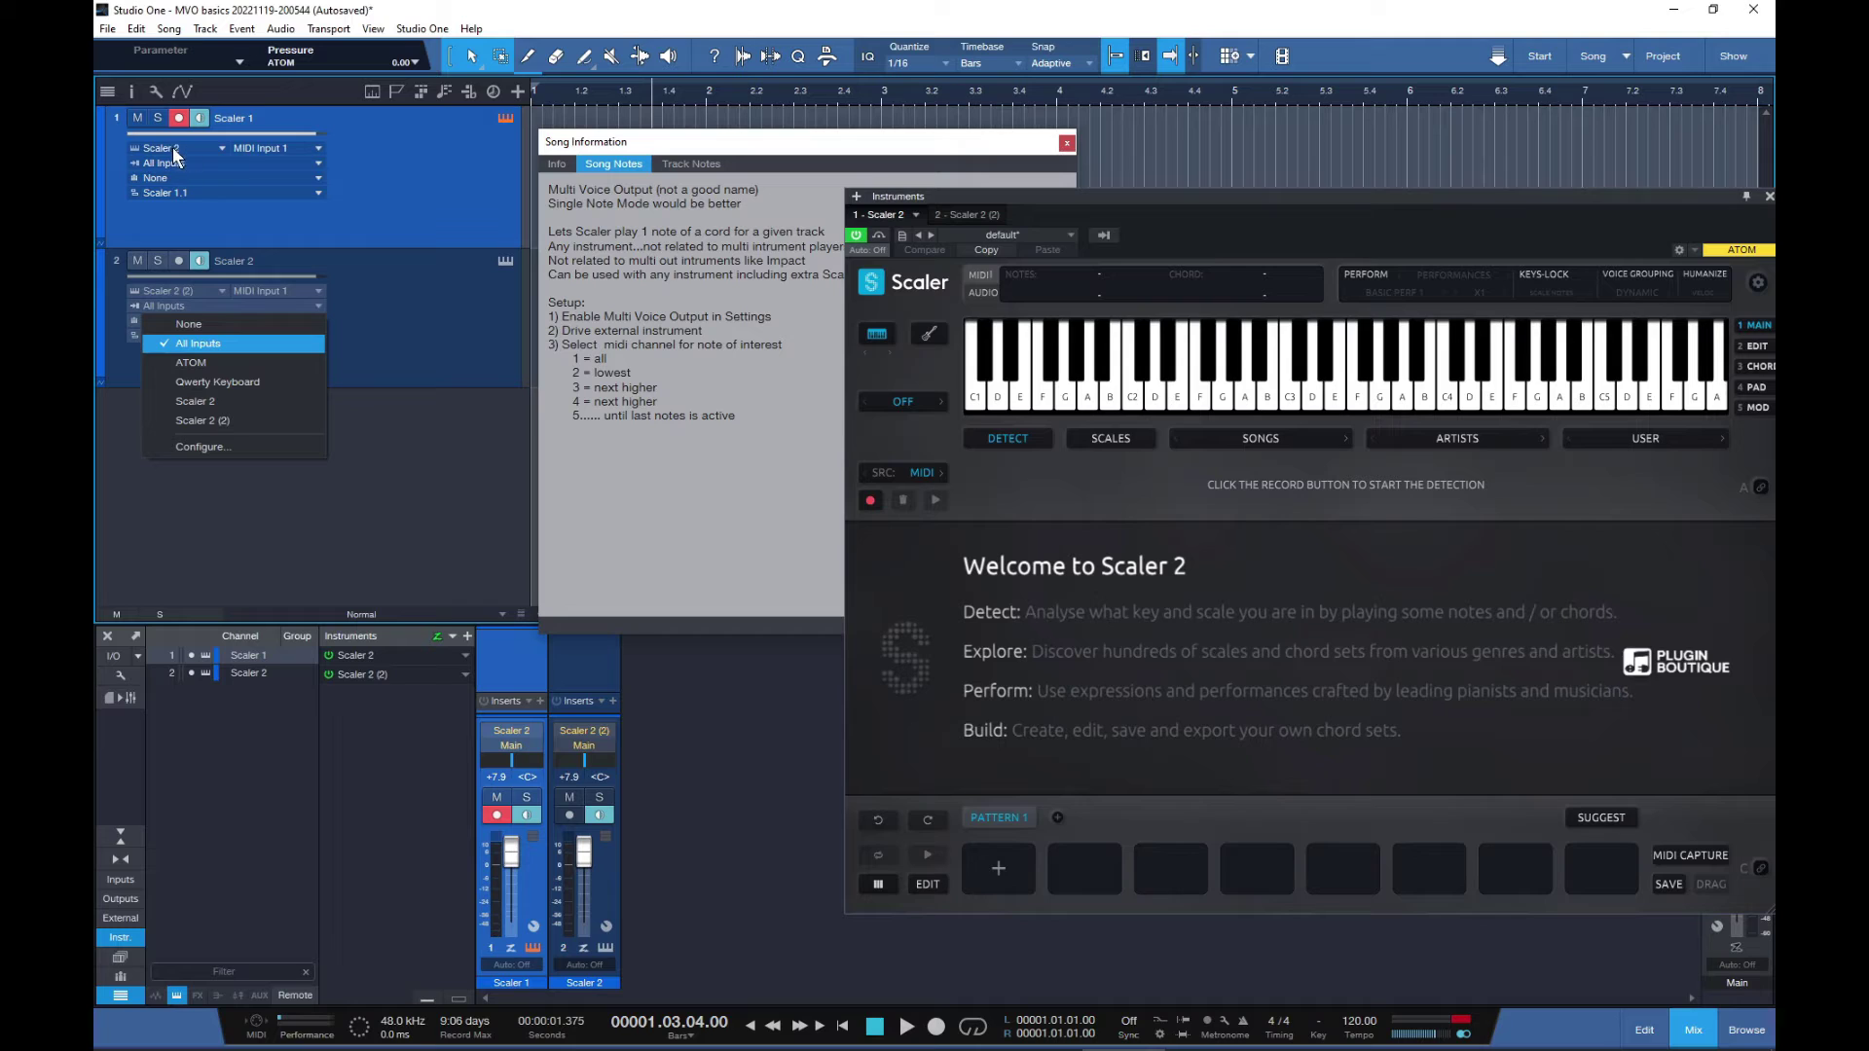
click(208, 401)
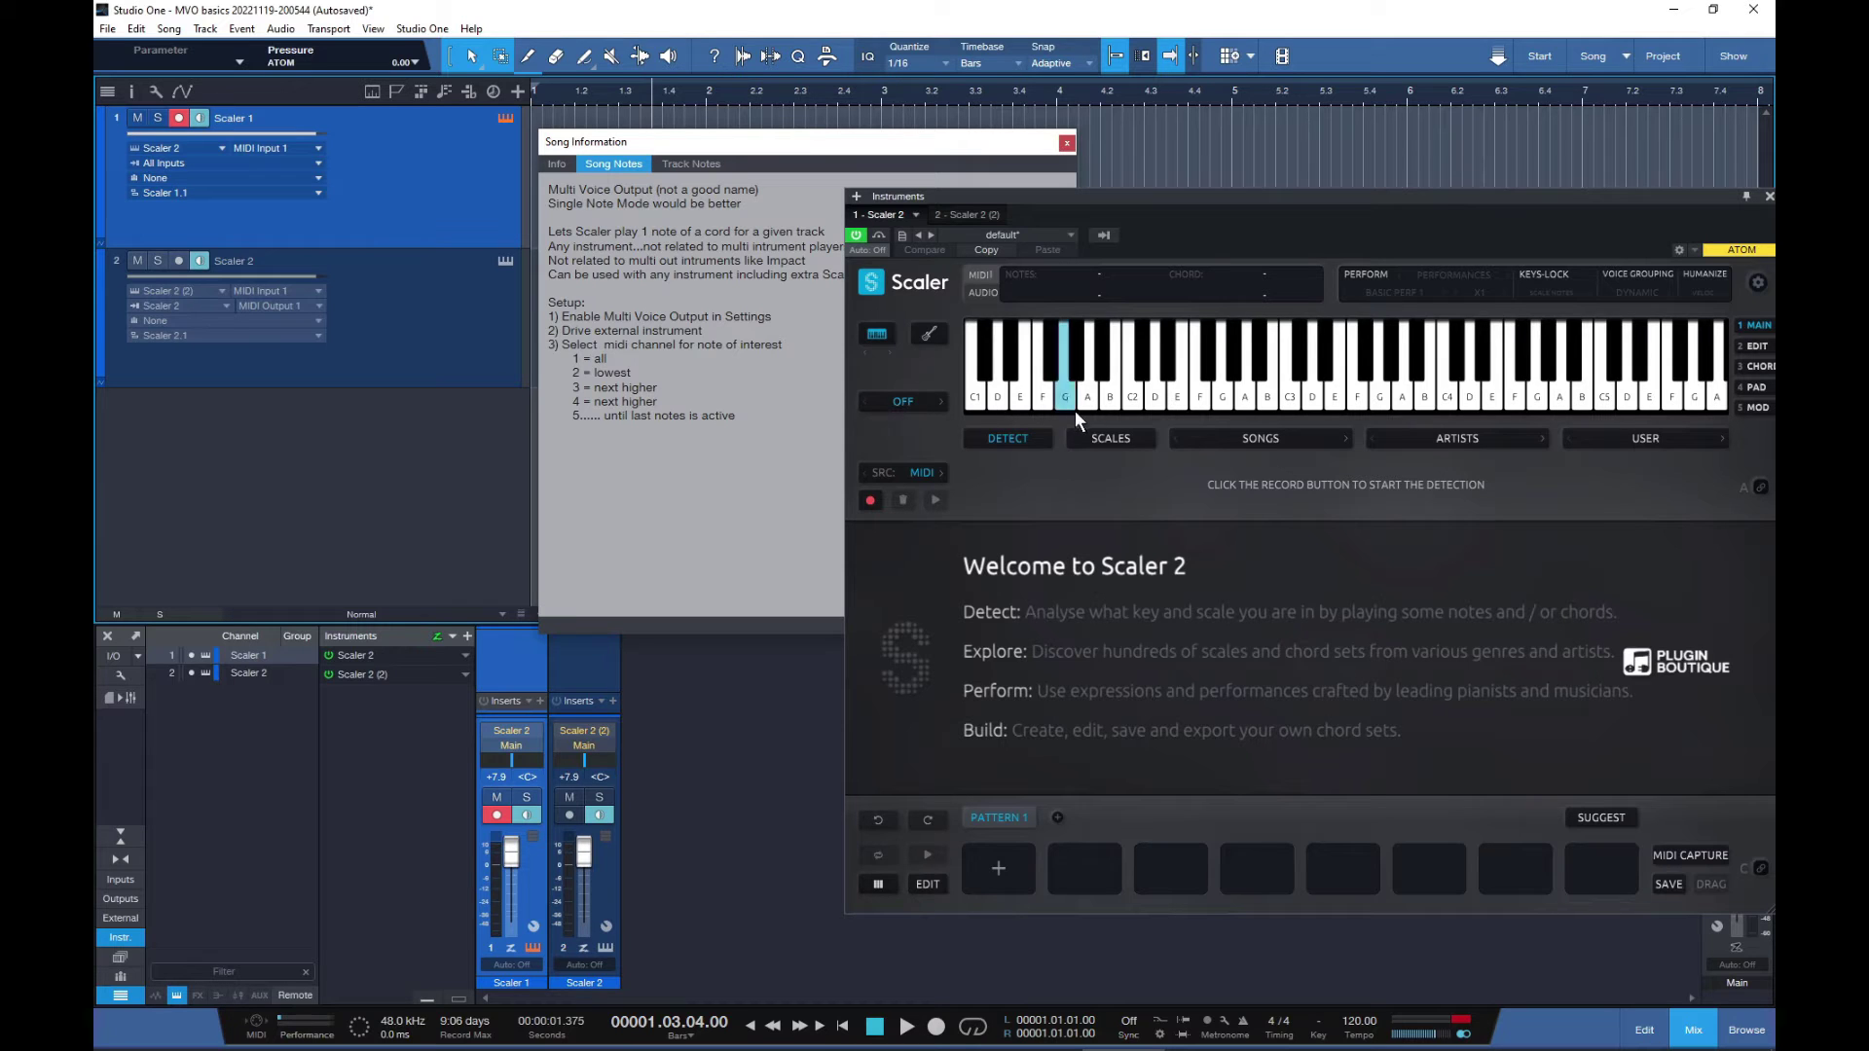
- Play a run of notes on Scaler's keyboard to test track 2's sound
click(1156, 401)
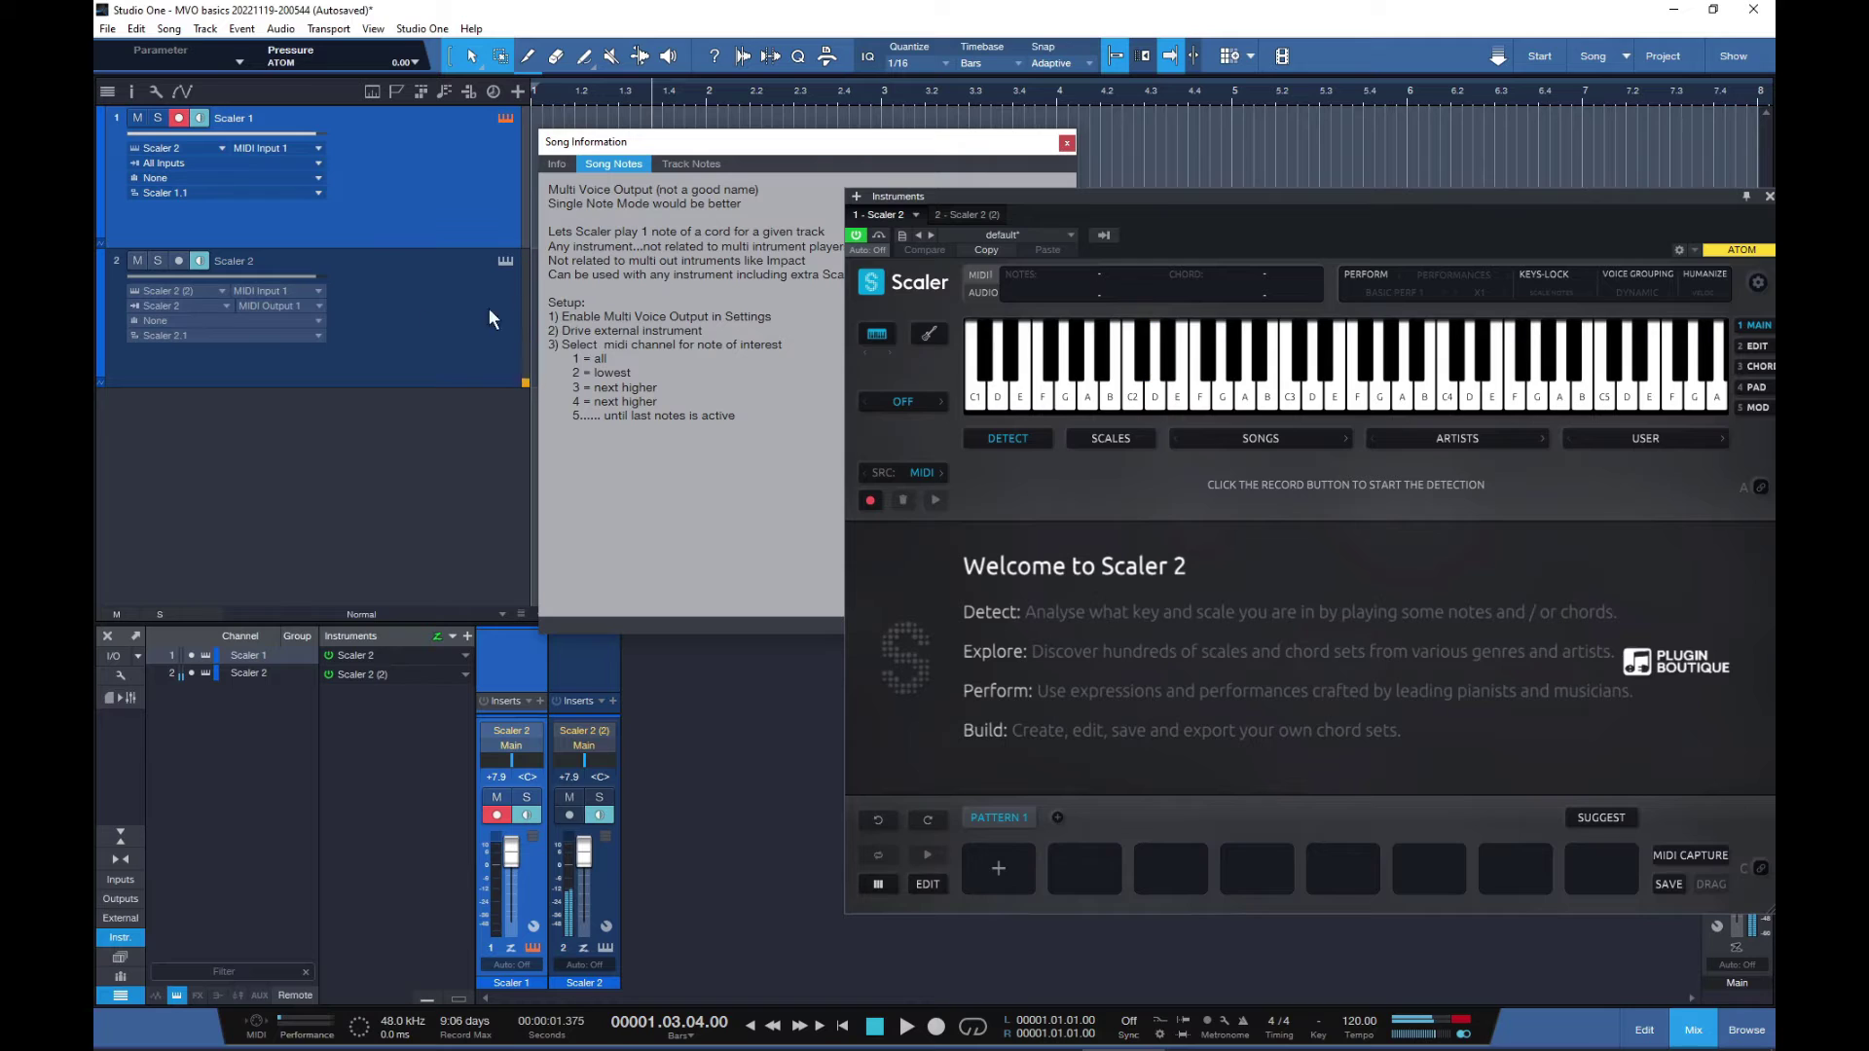
click(1157, 399)
click(1186, 399)
click(1200, 399)
click(1222, 399)
- Finish the note run on C3 and select the Major scale in Scaler
click(1245, 399)
click(1293, 399)
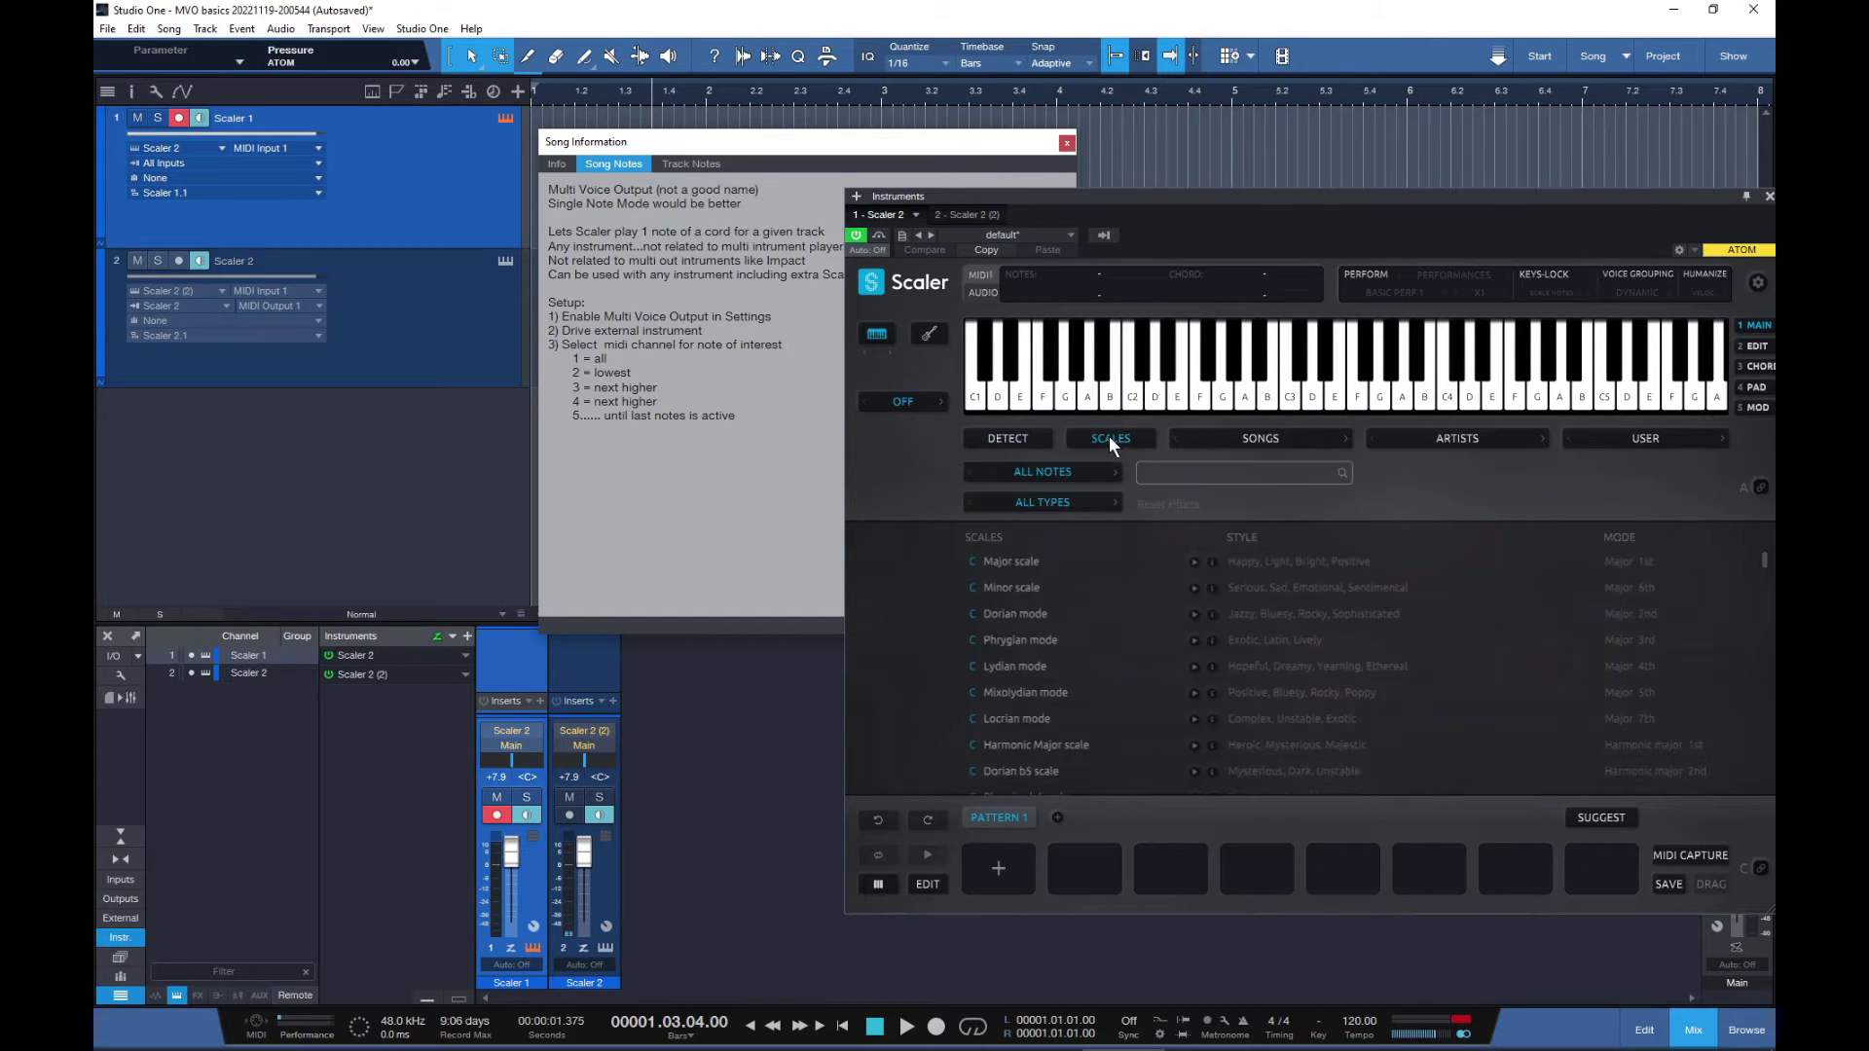
click(1007, 562)
- Audition the C maj, D min, E min and F maj chord pads
click(983, 779)
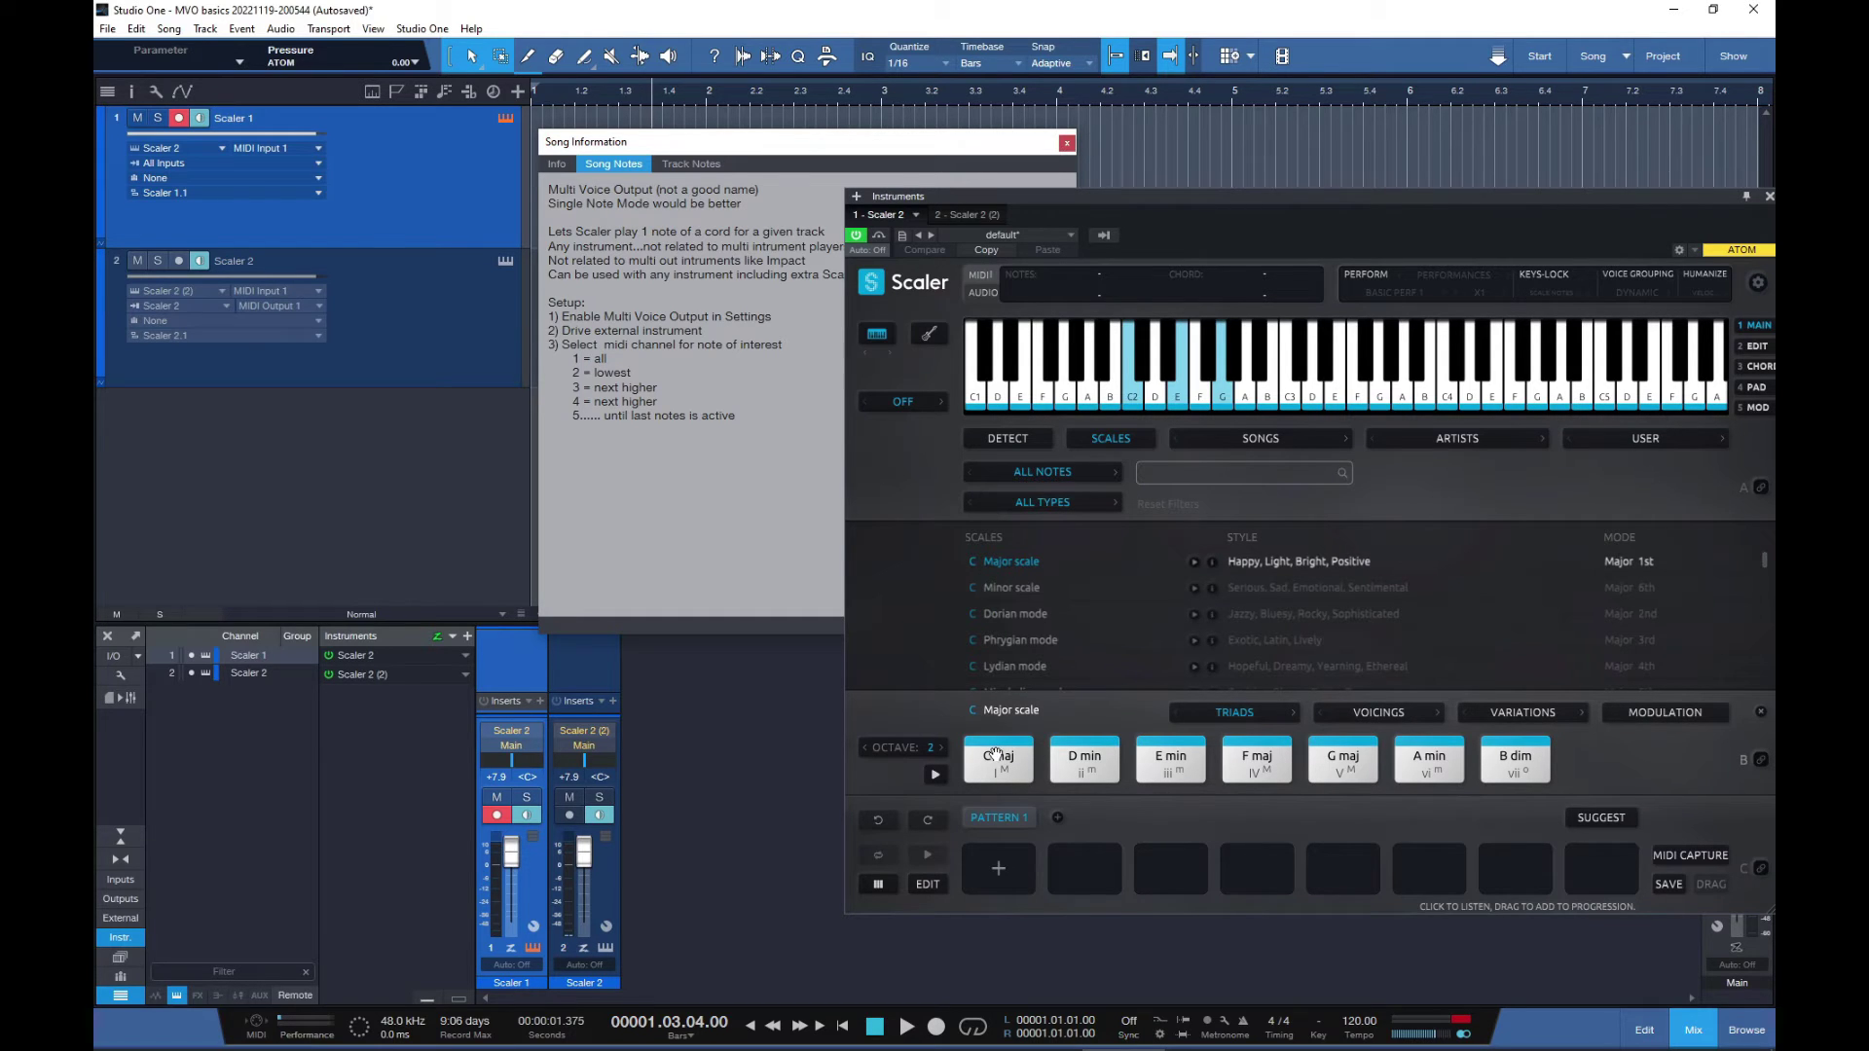
click(994, 754)
click(995, 754)
click(1077, 764)
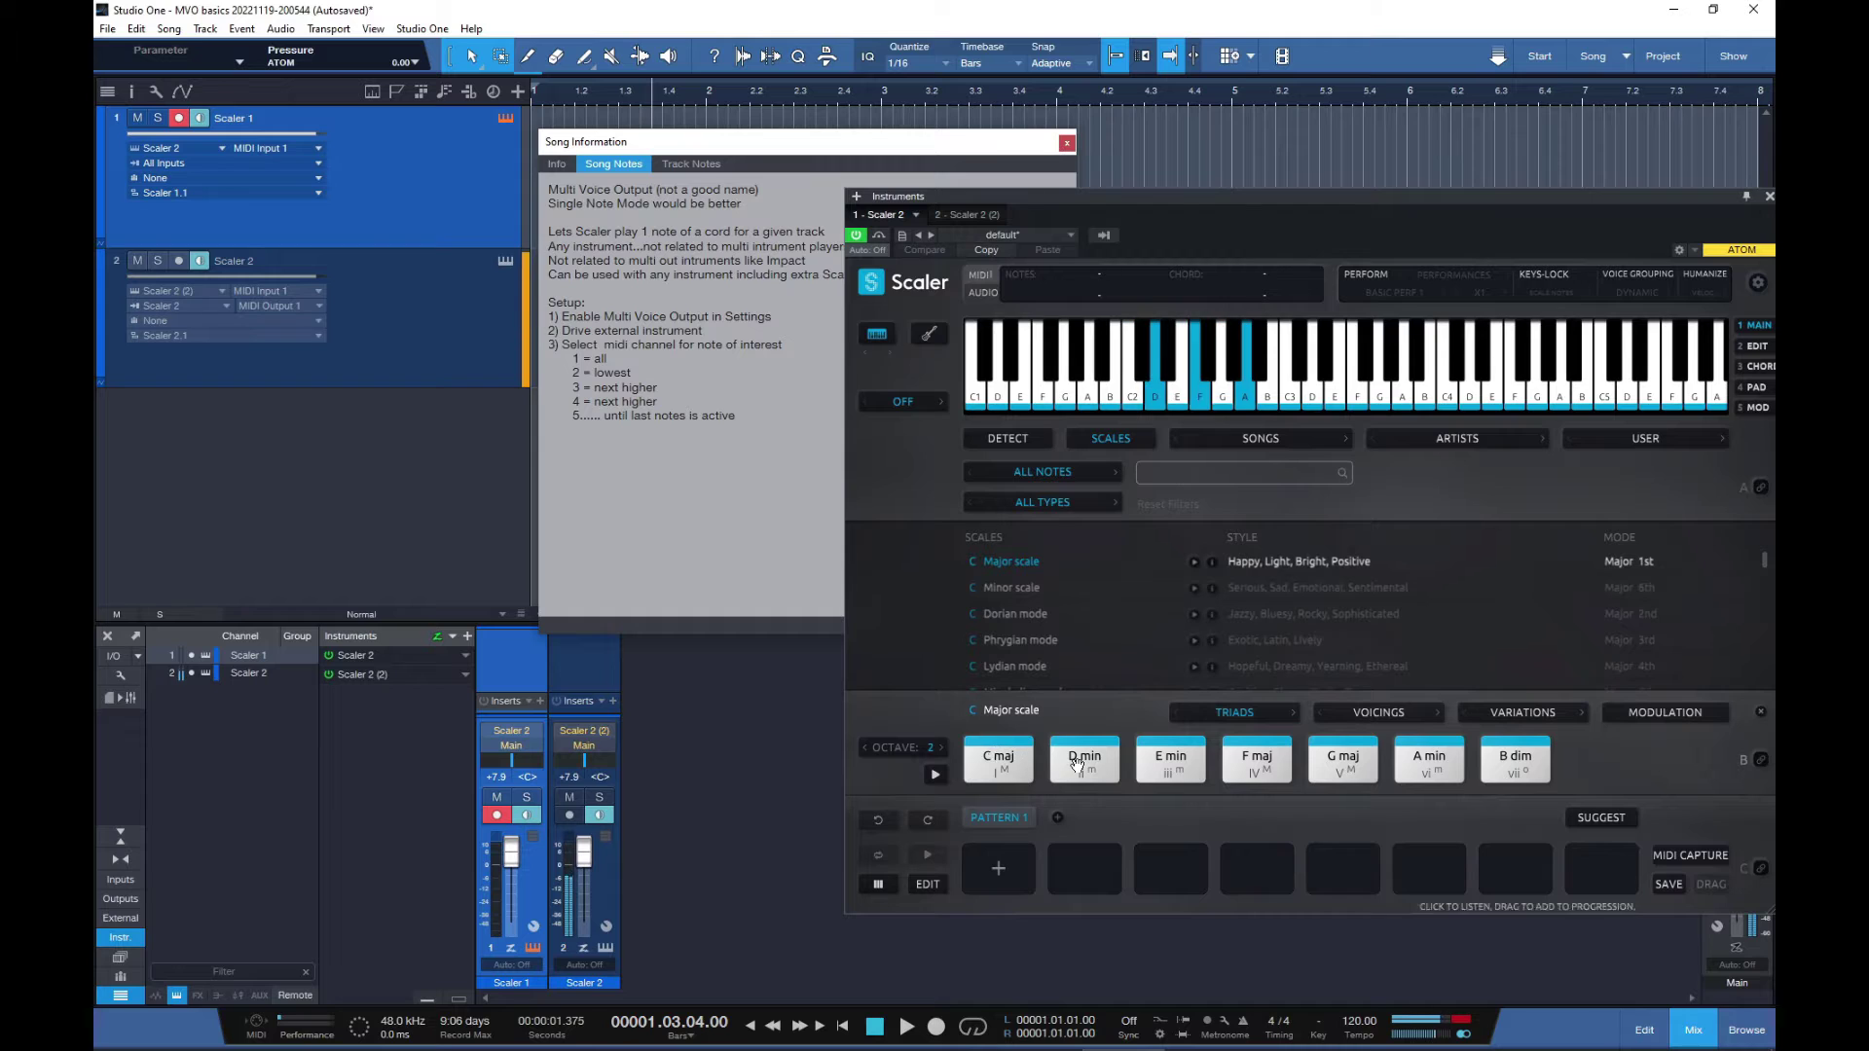
click(1171, 764)
click(1171, 764)
click(1250, 769)
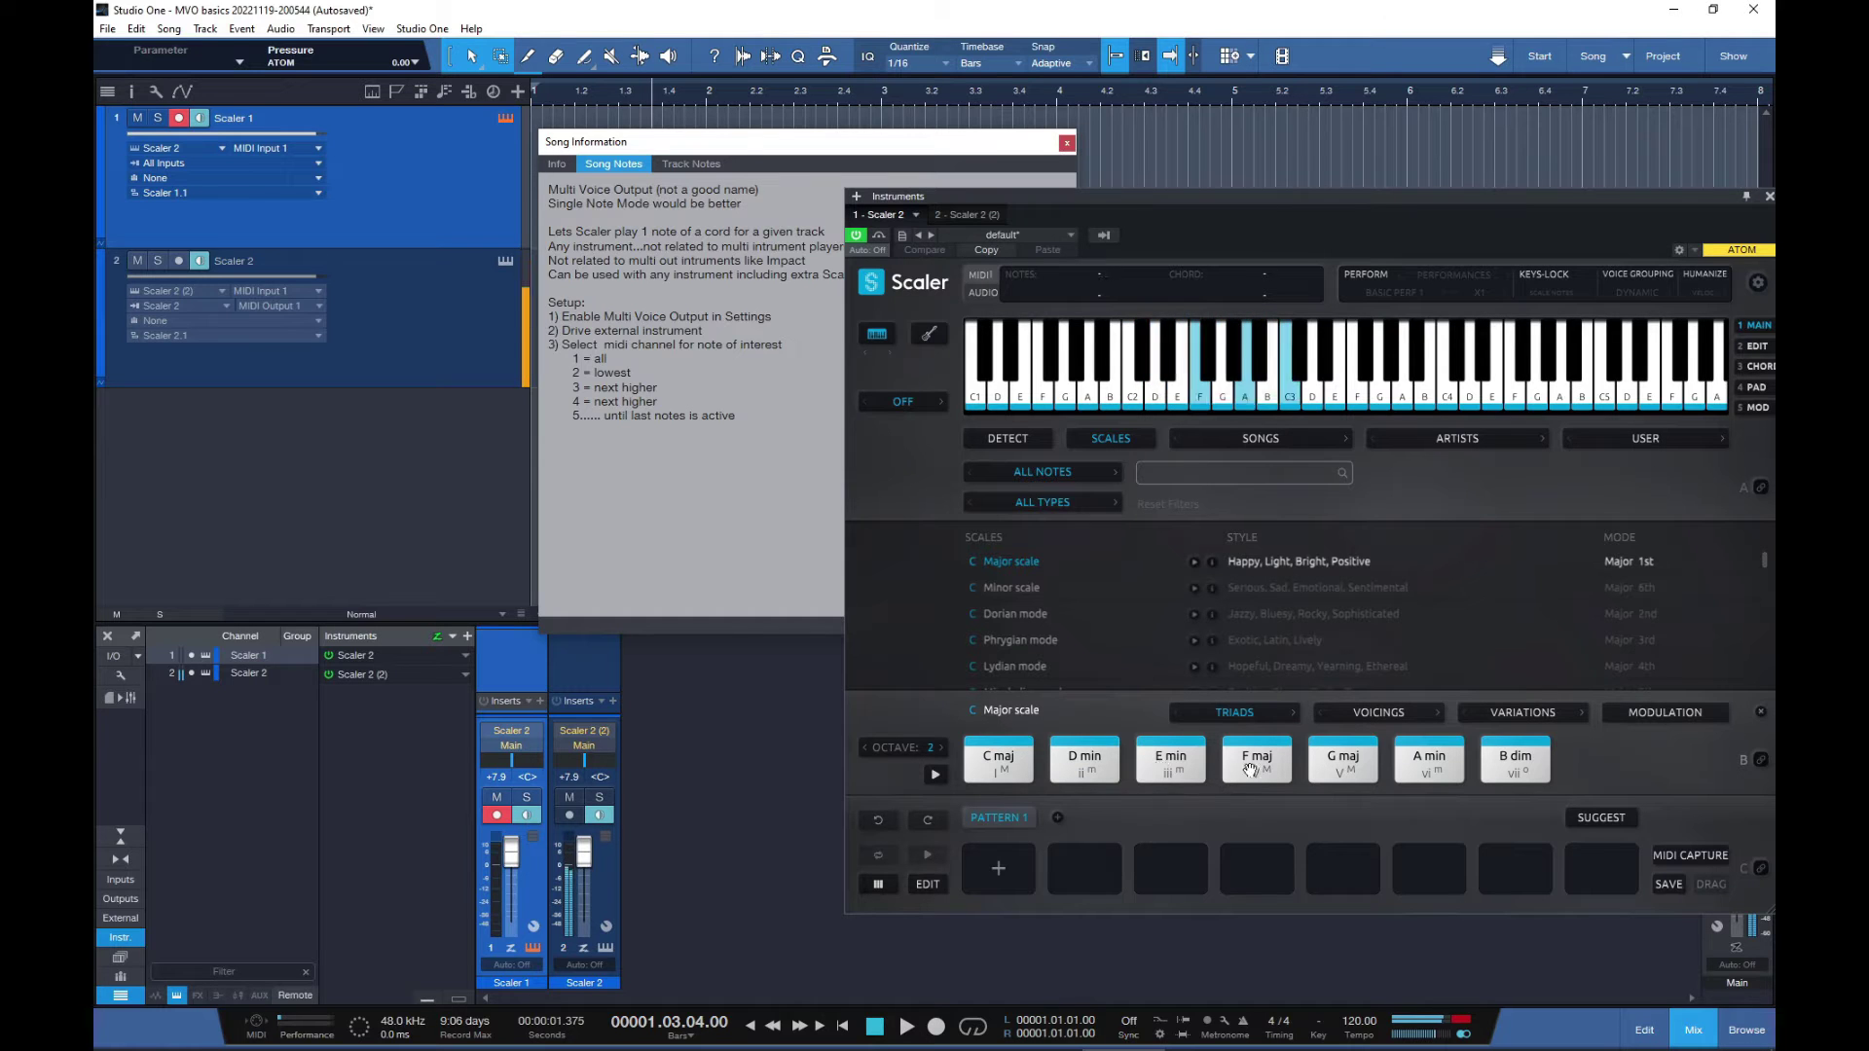
click(1250, 769)
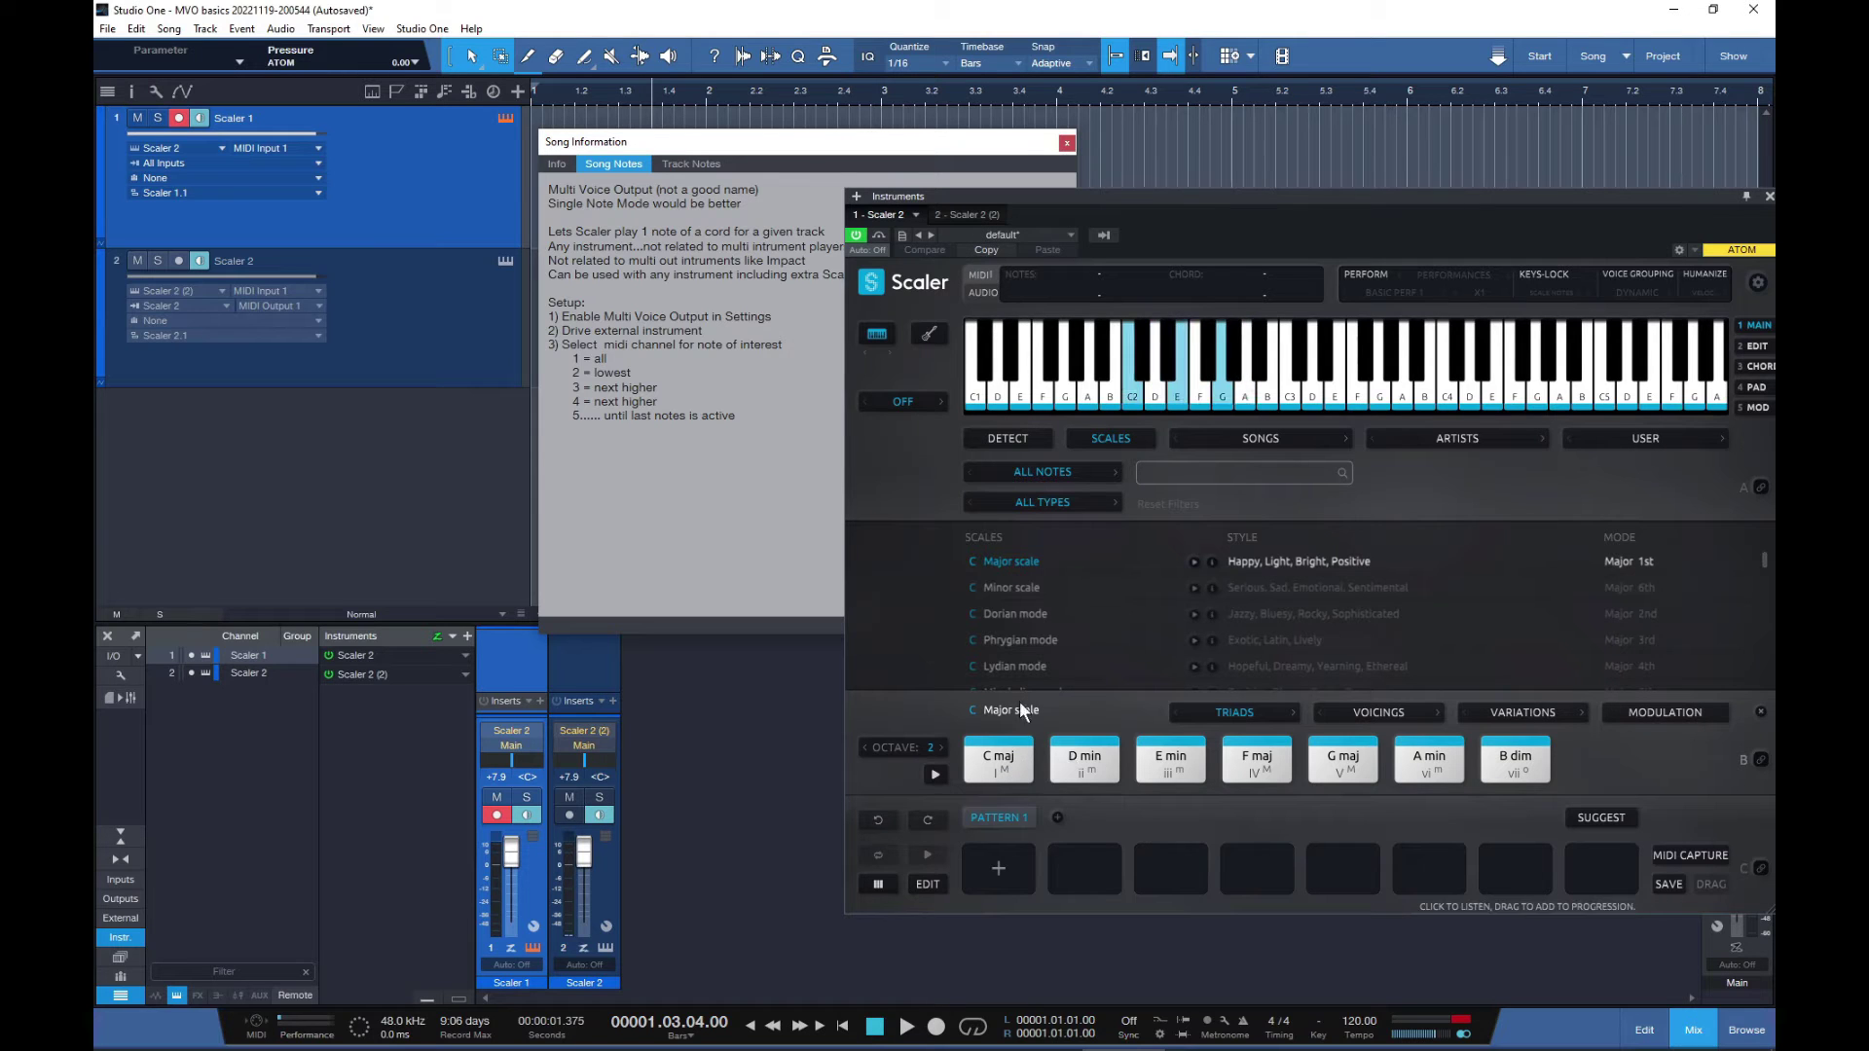
click(936, 777)
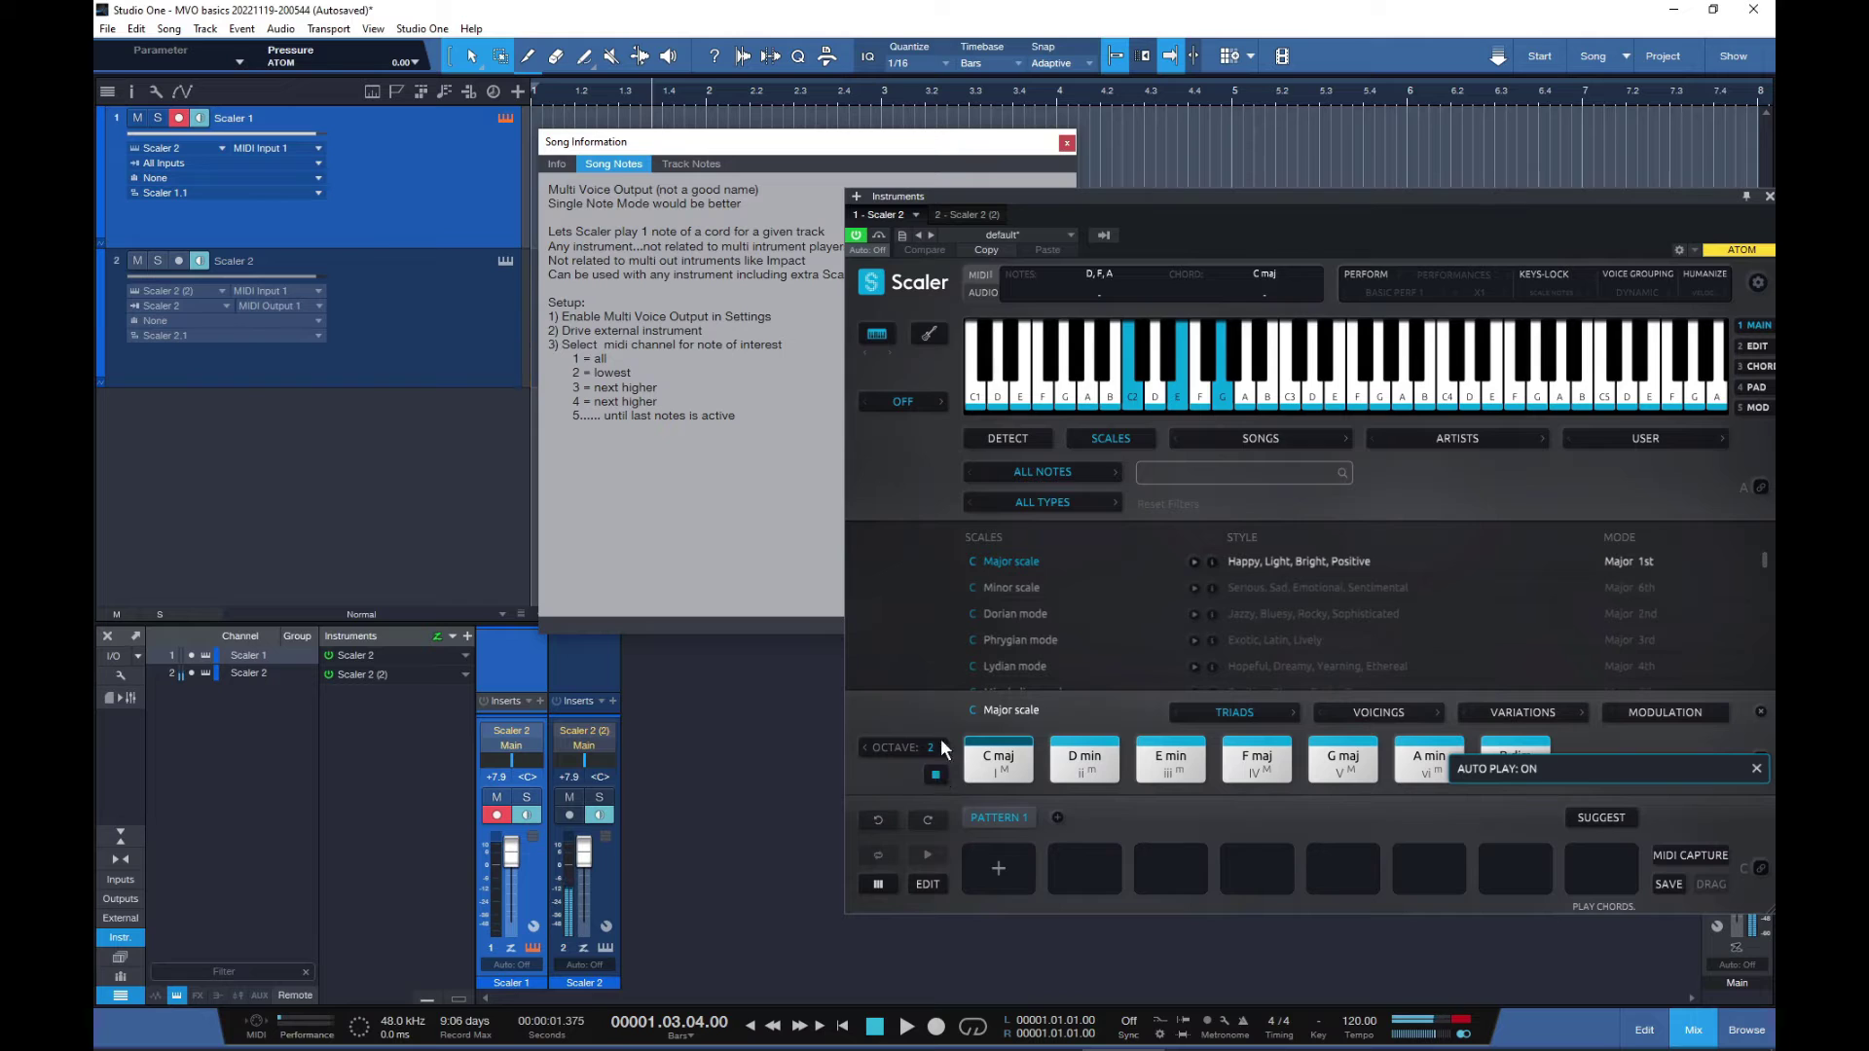
click(969, 216)
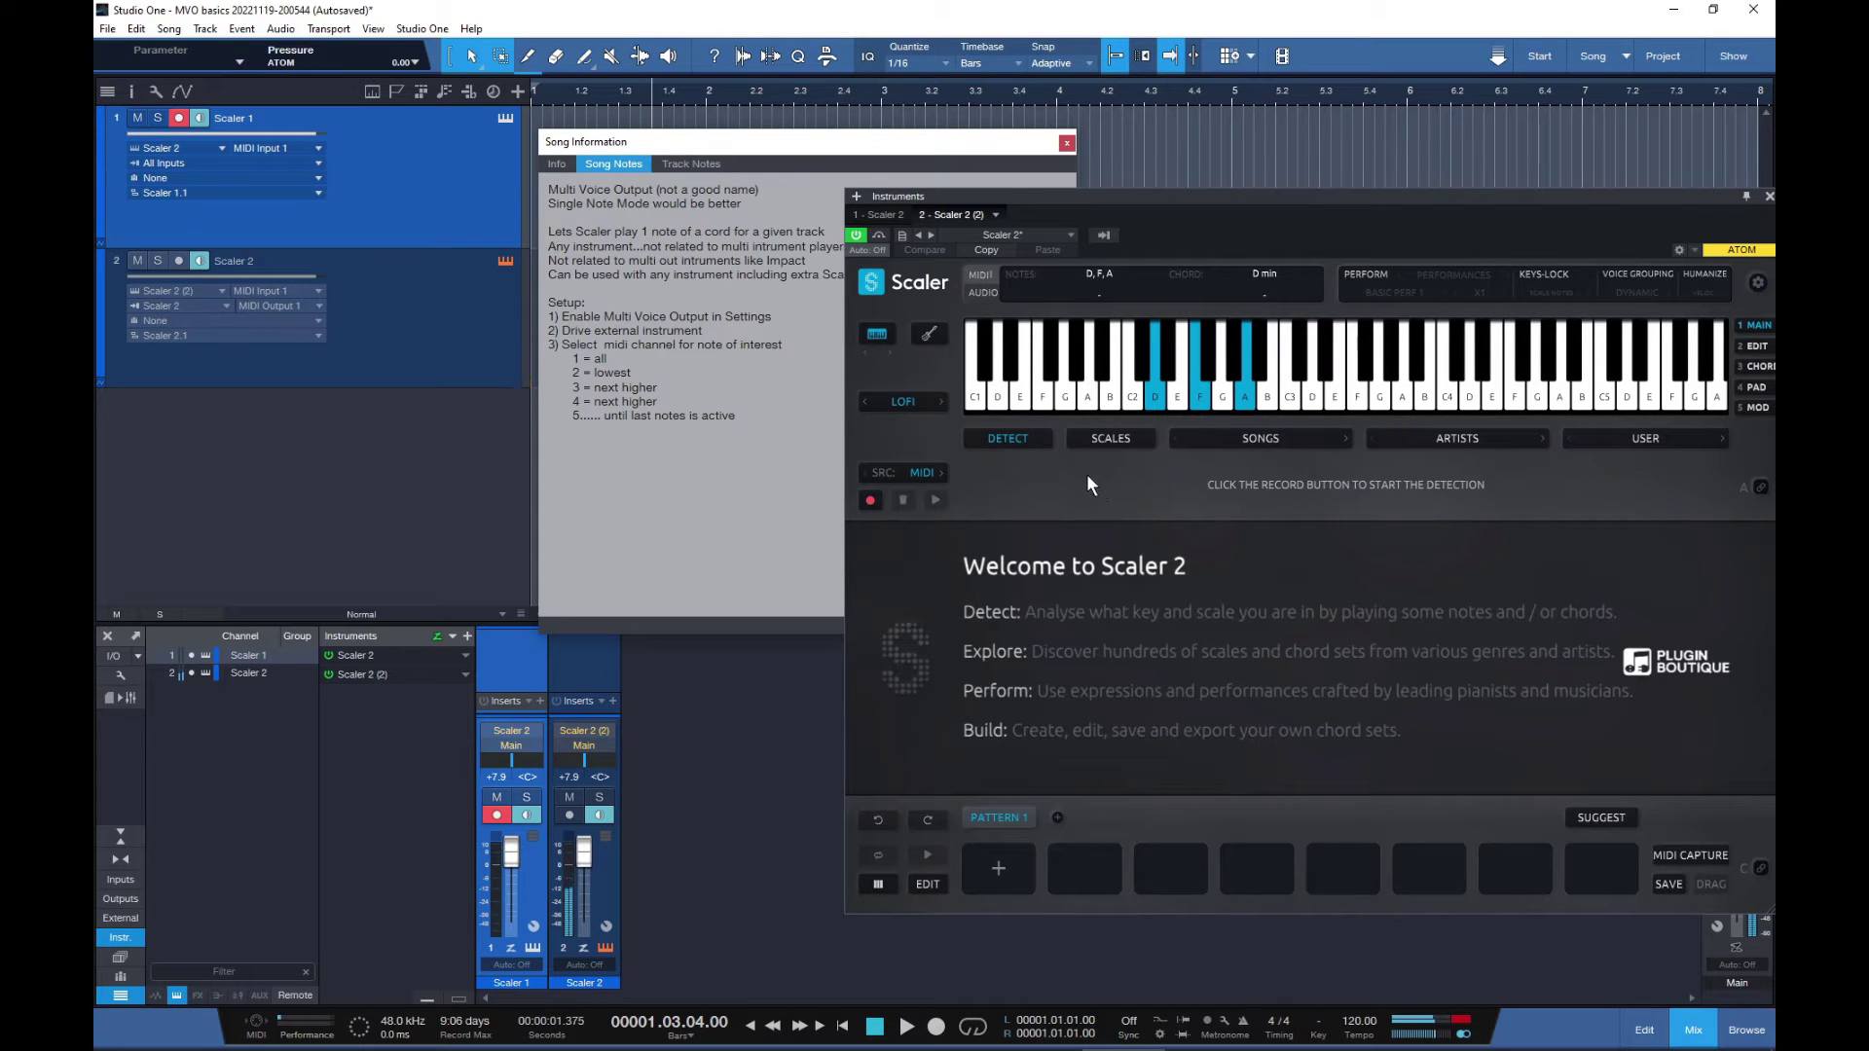
click(885, 215)
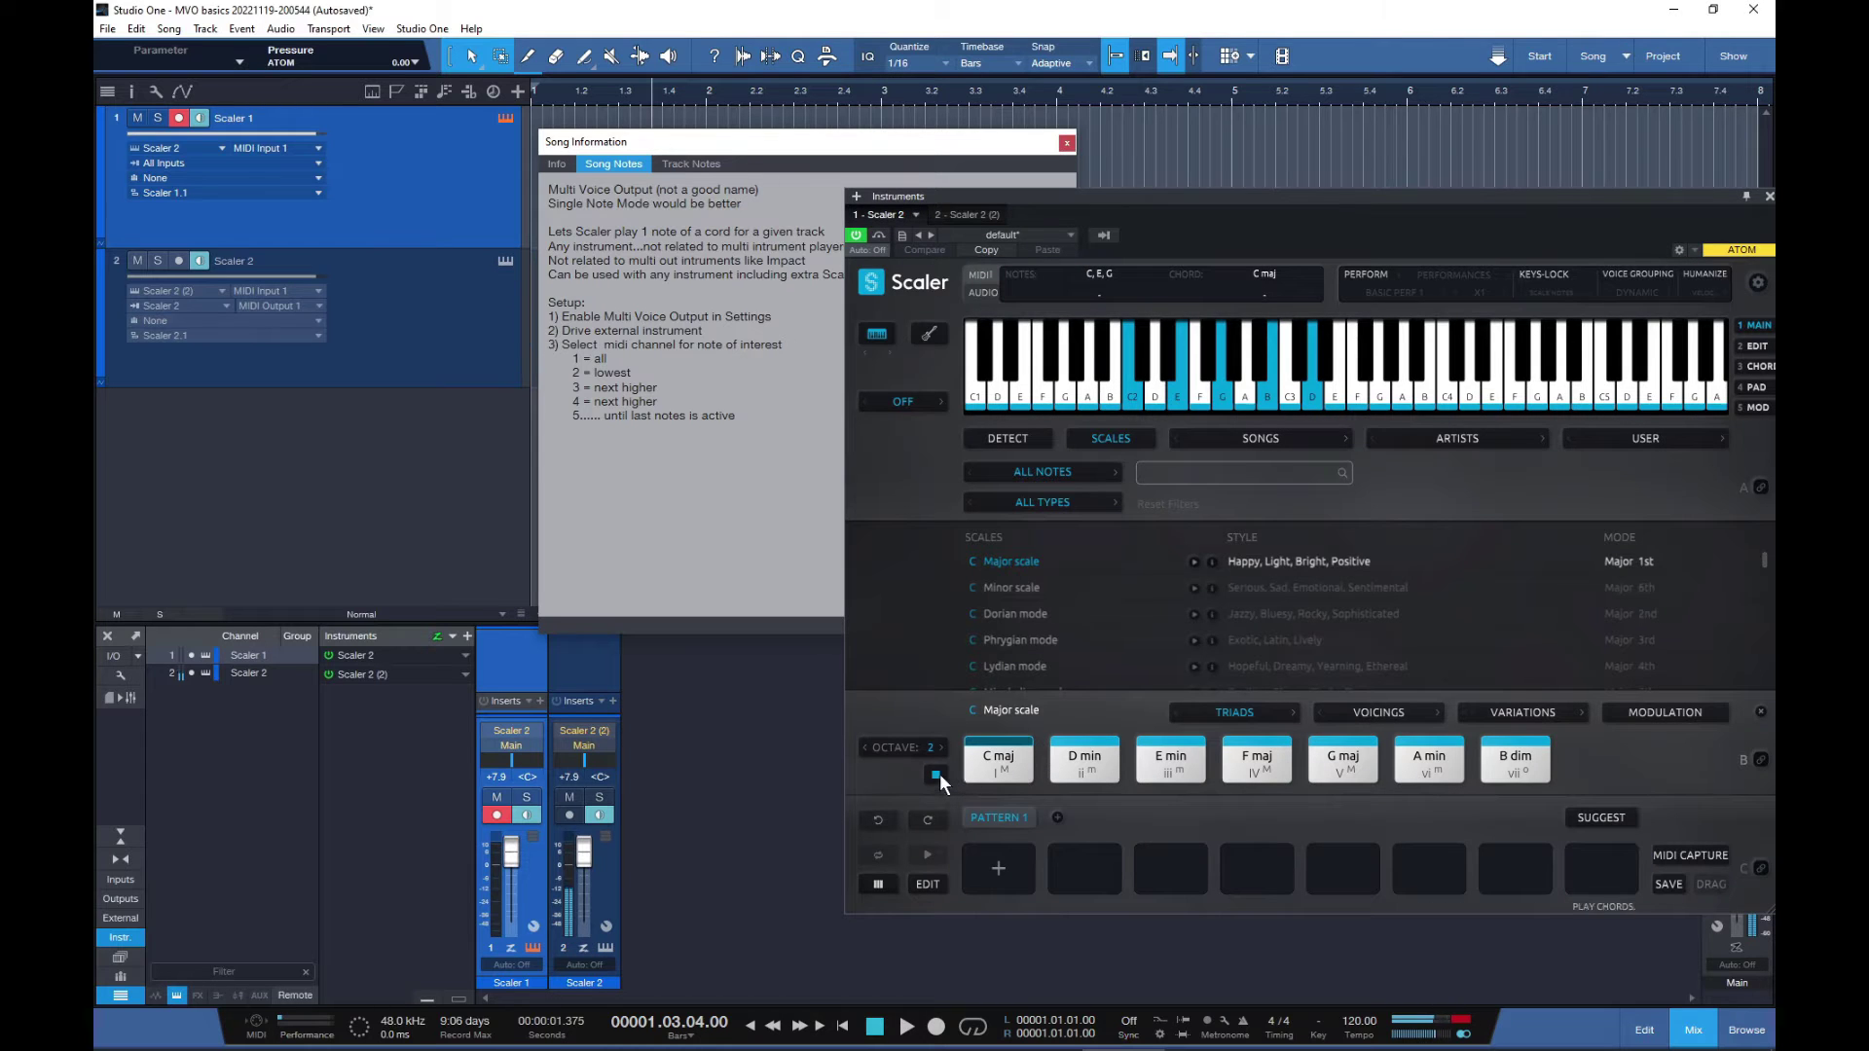
double_click(938, 775)
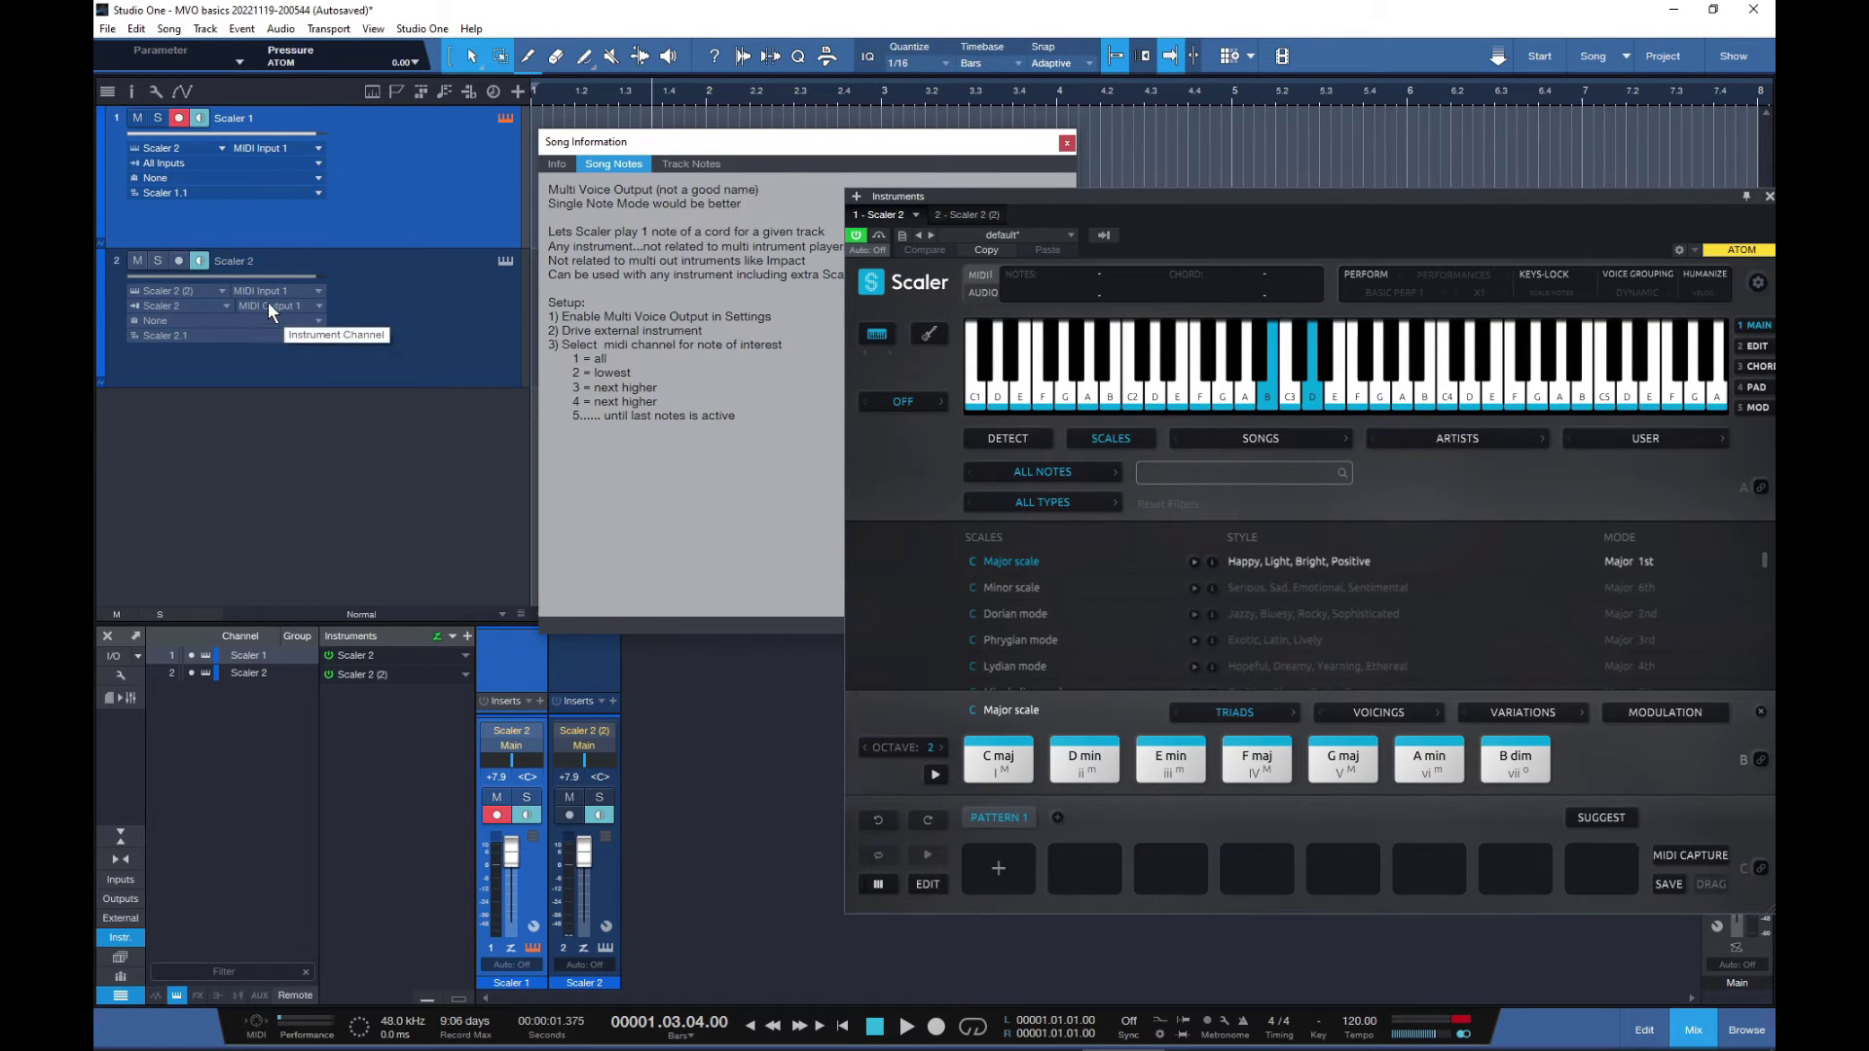
- Switch track 2's input to Scaler 2 MIDI Output 2 and play the C maj chord
click(321, 307)
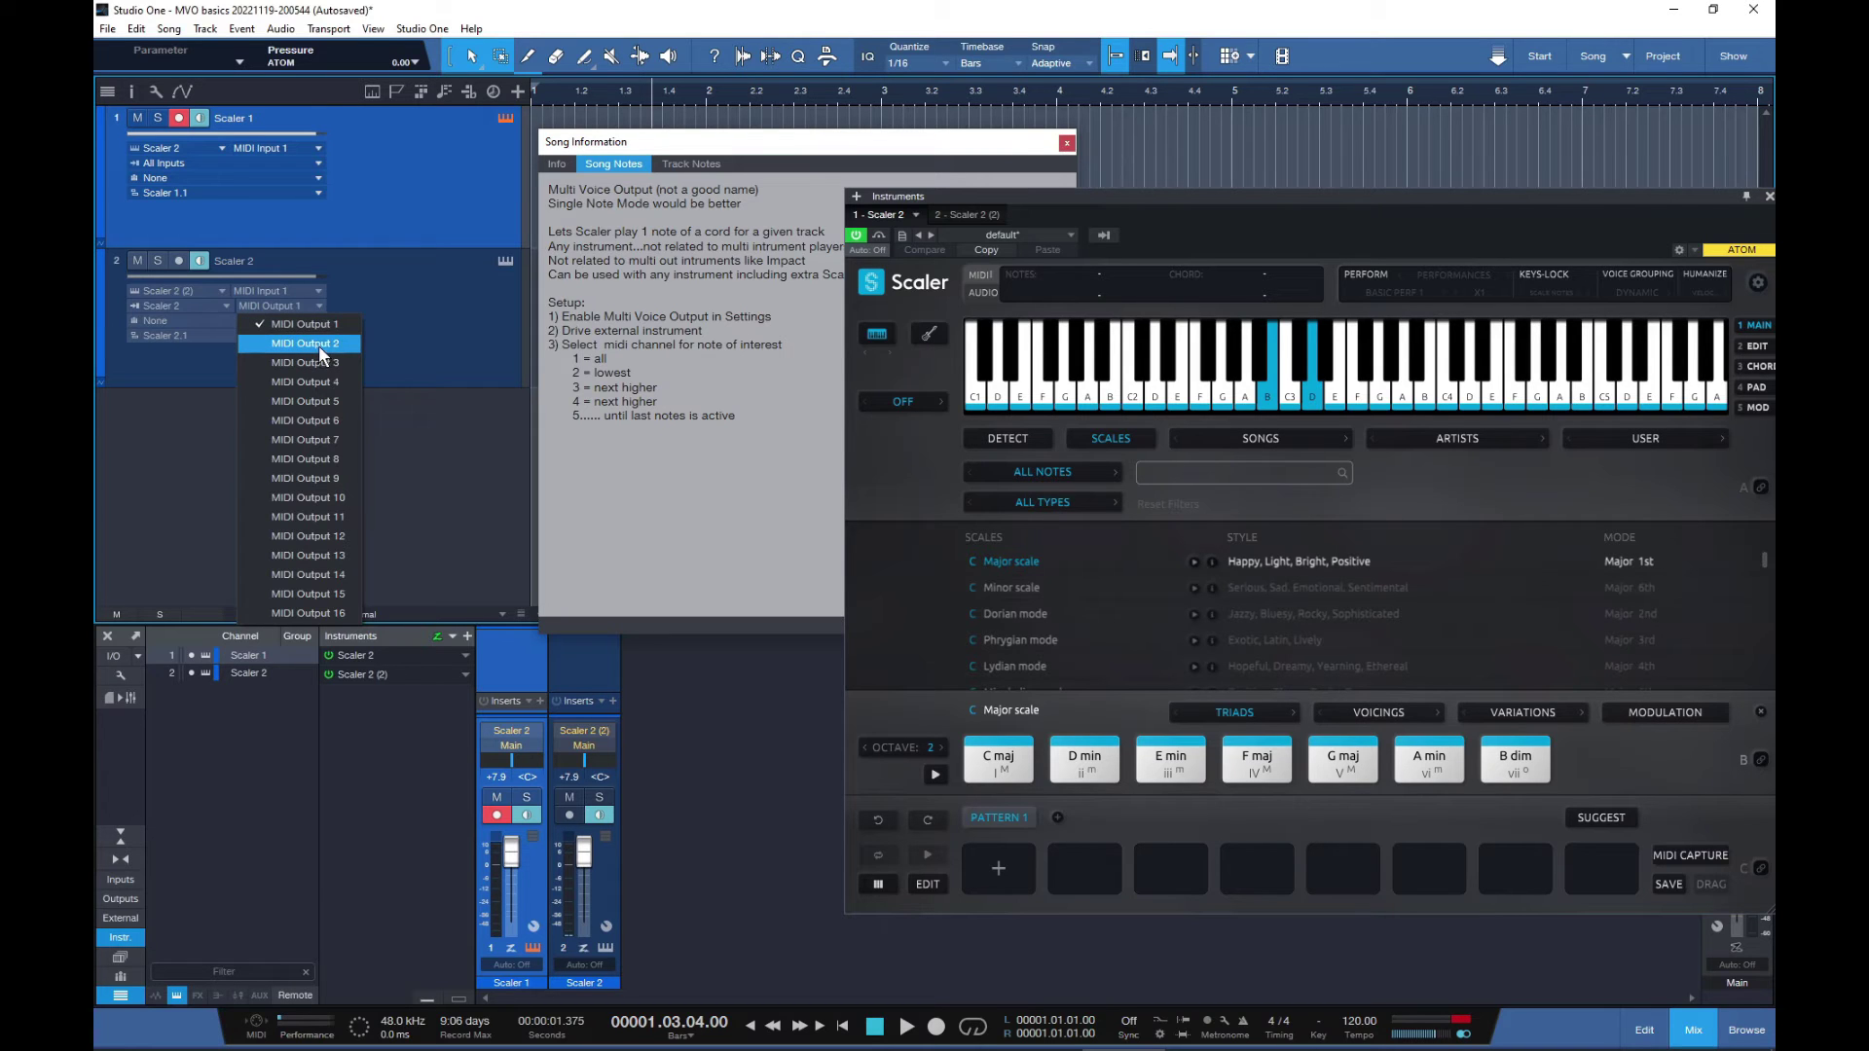
click(305, 344)
click(1002, 761)
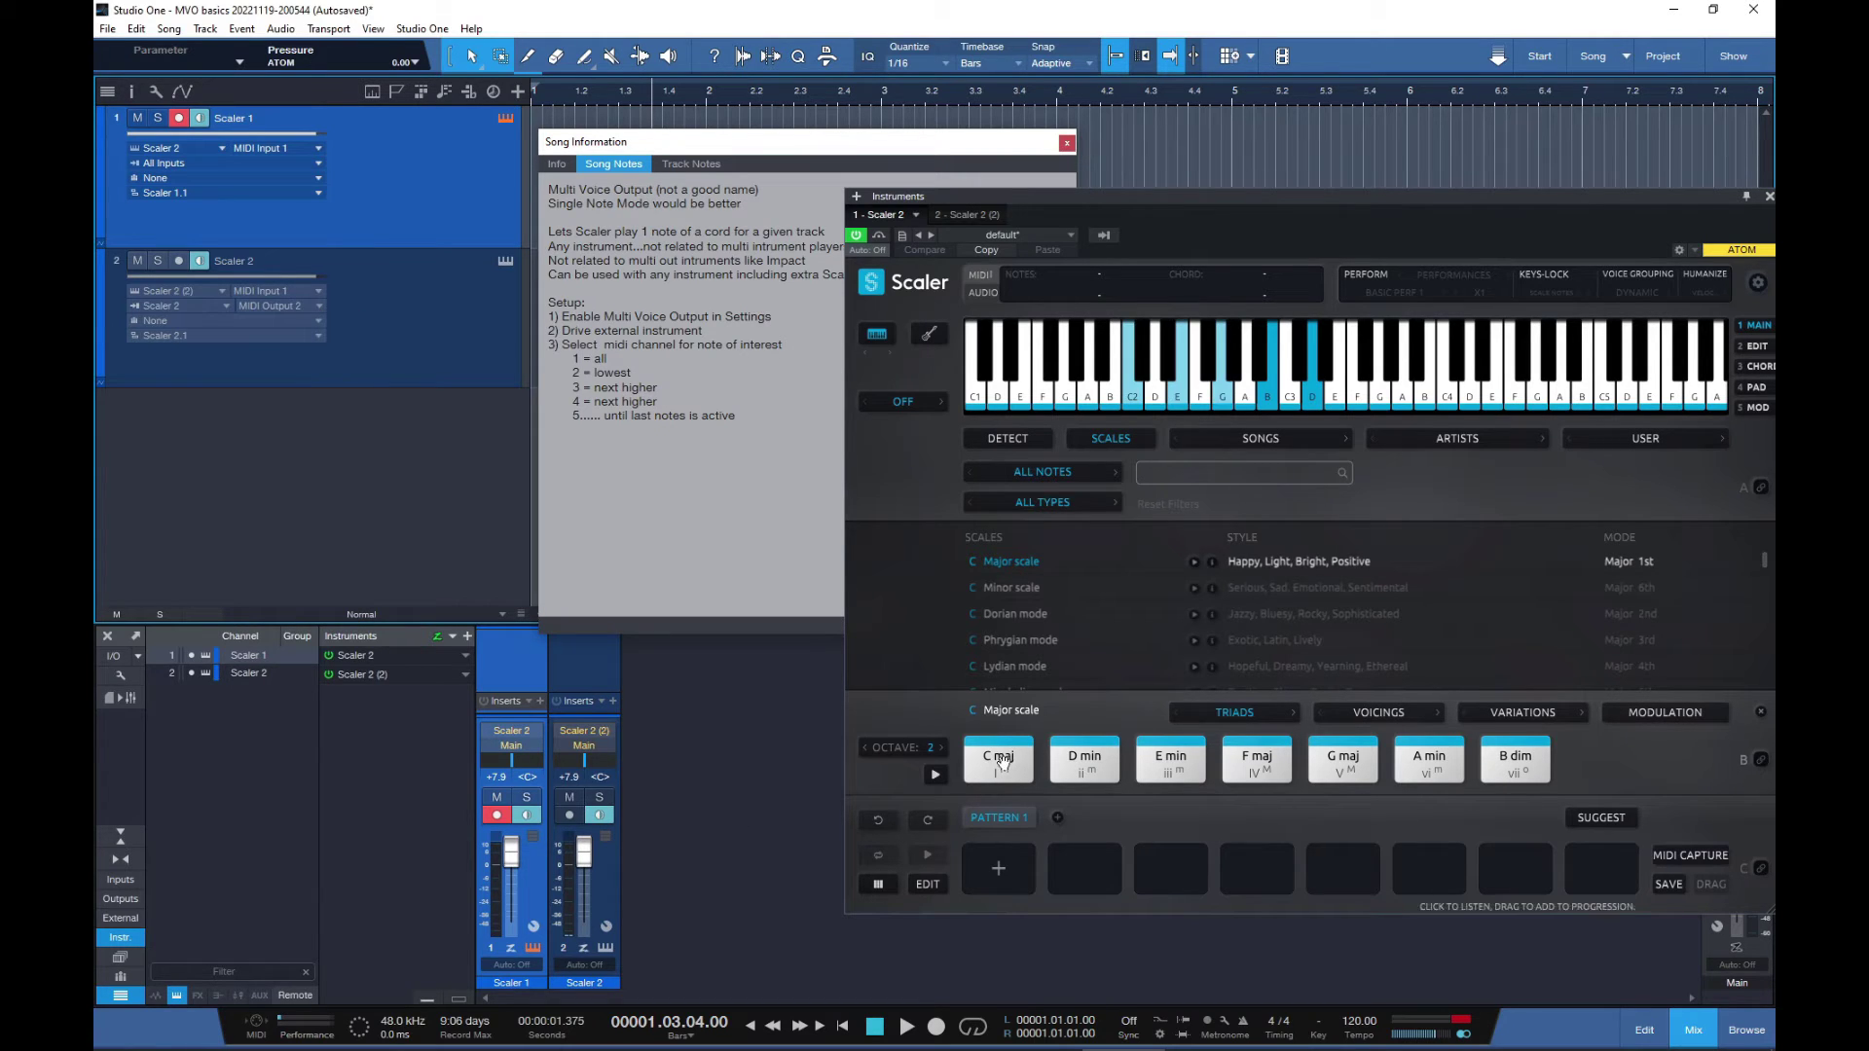
click(1002, 761)
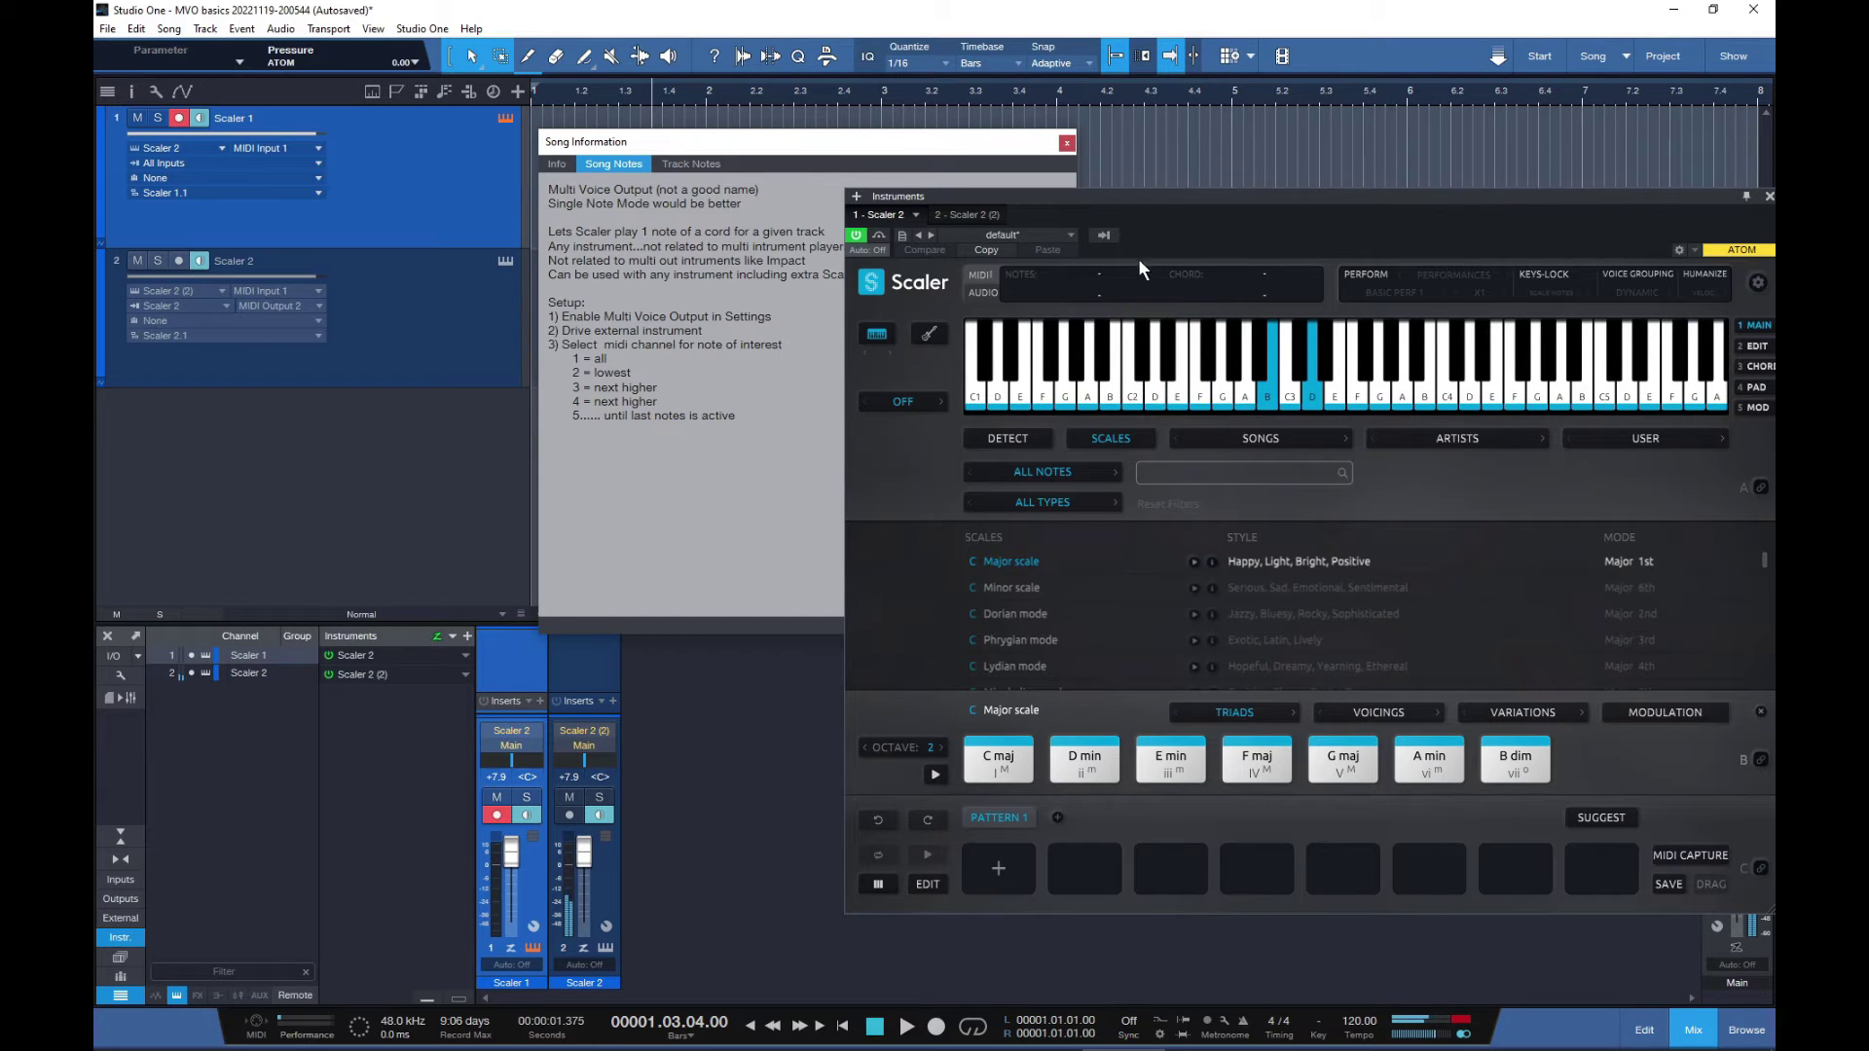
drag(1173, 212, 1020, 167)
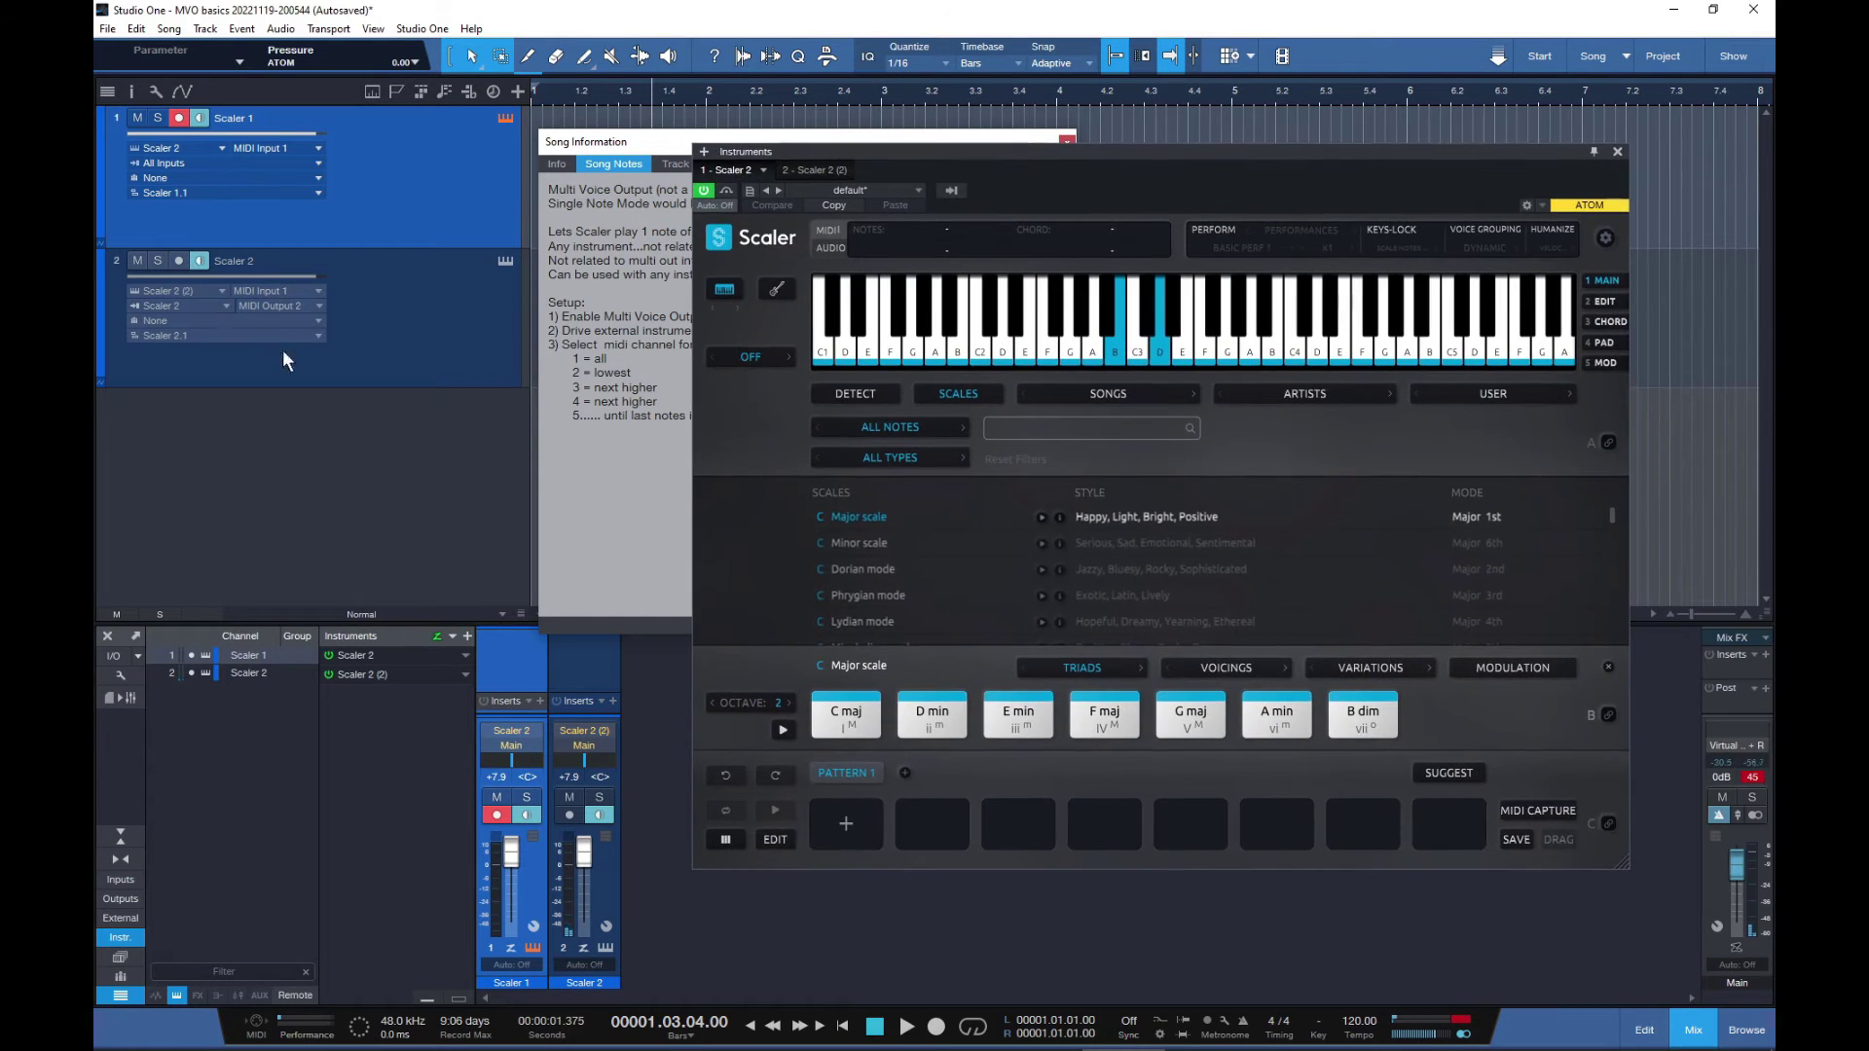
- Compare MIDI Output 1 and Output 2 on track 2, settling on Output 2 with C maj
click(321, 307)
click(328, 331)
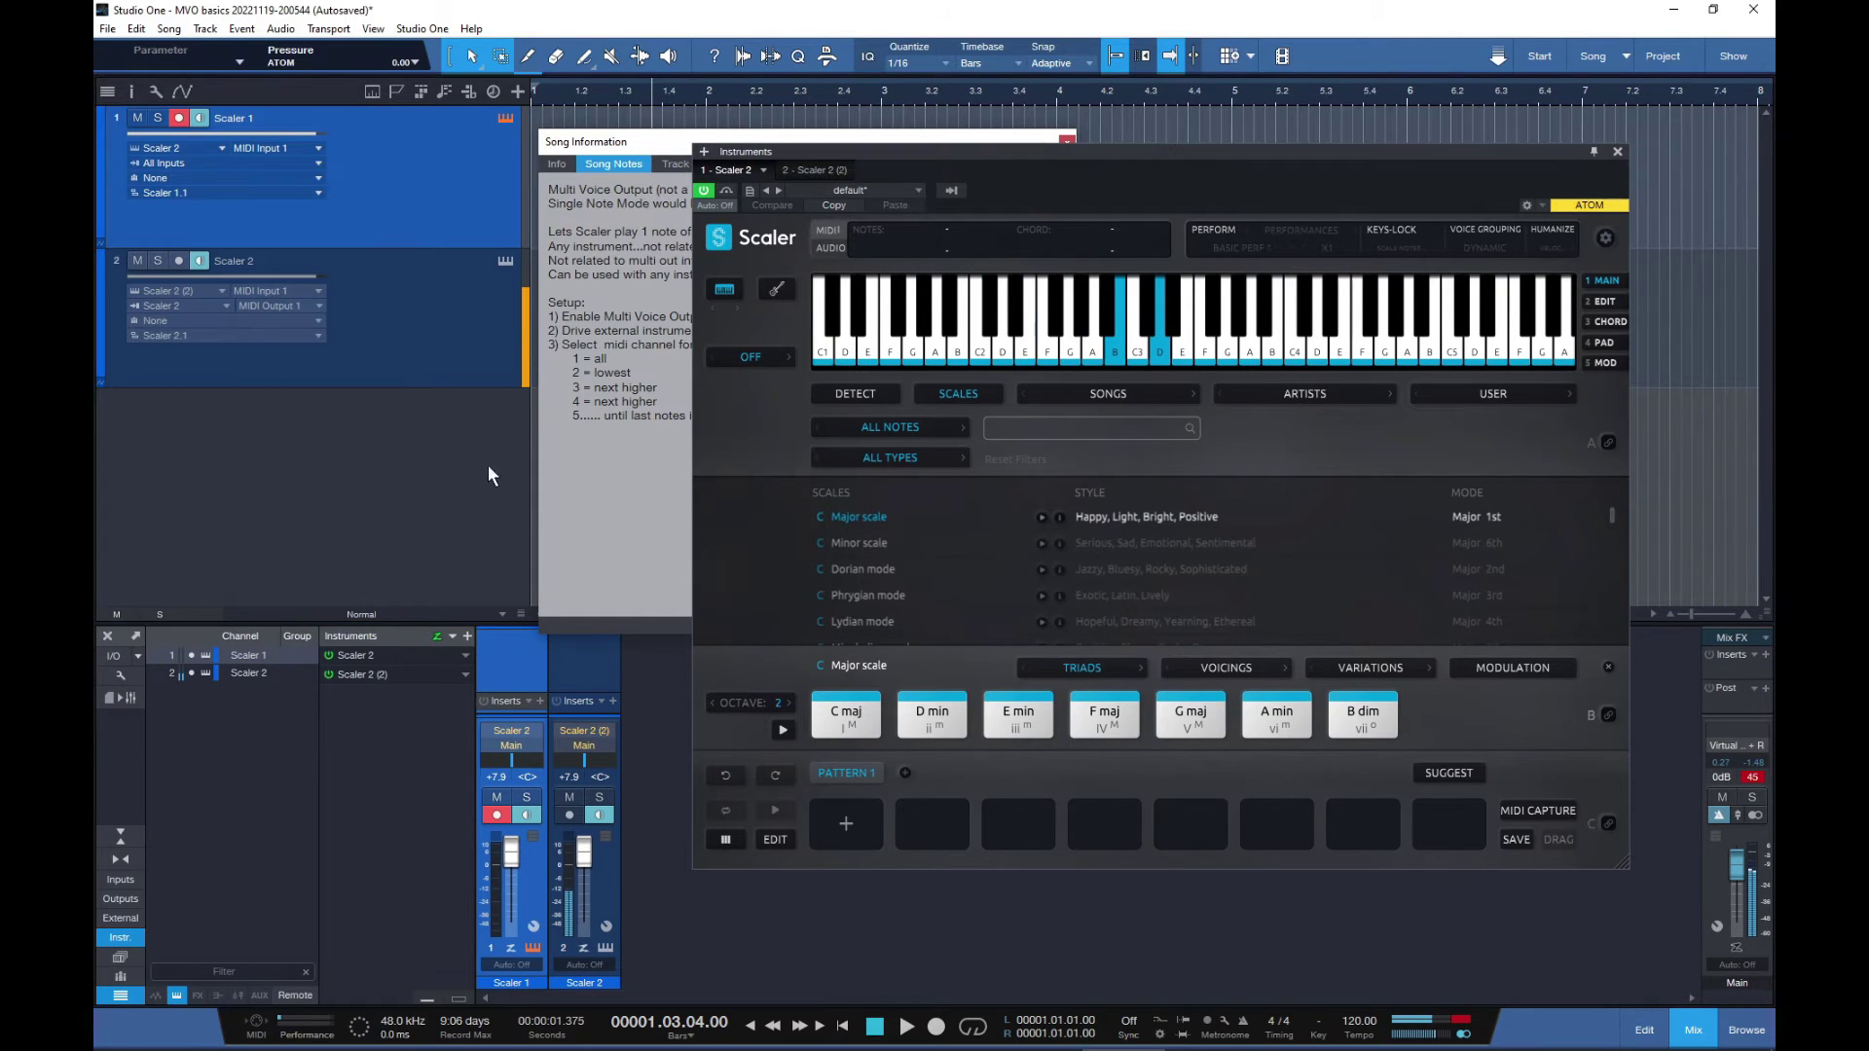
click(320, 306)
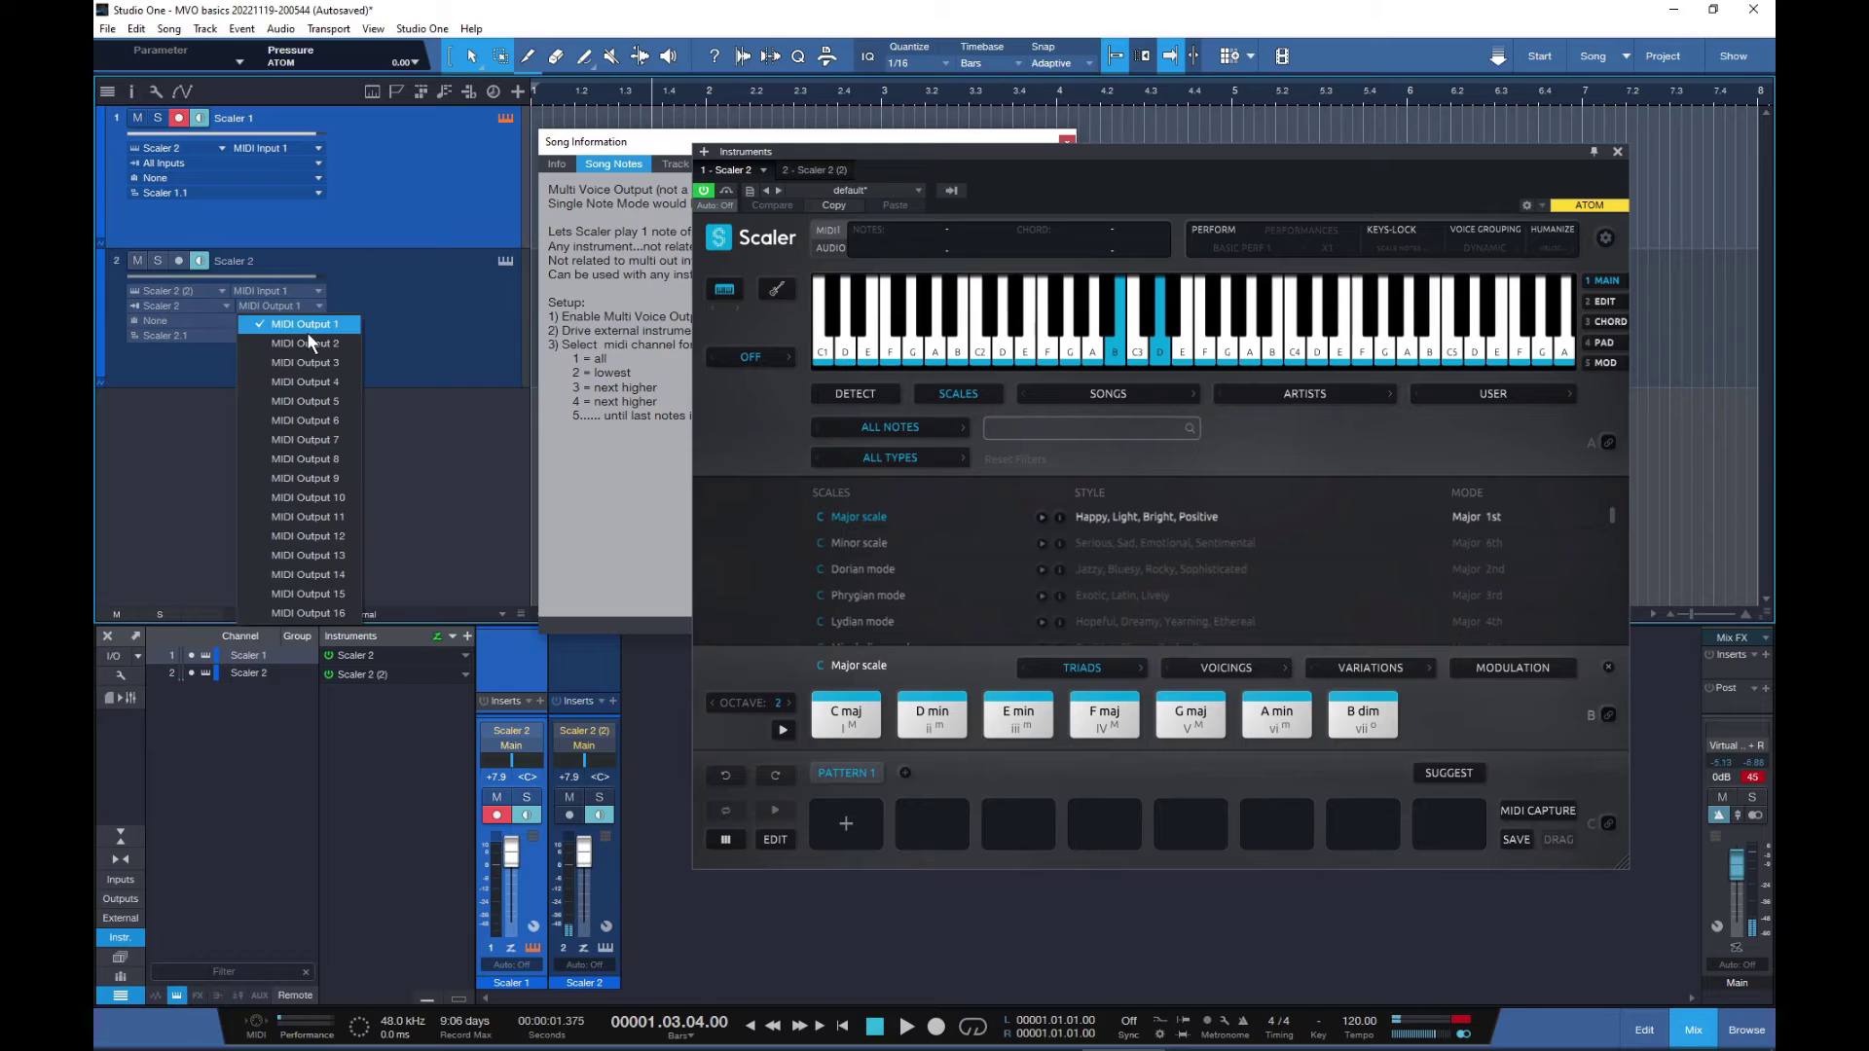
click(314, 347)
click(842, 718)
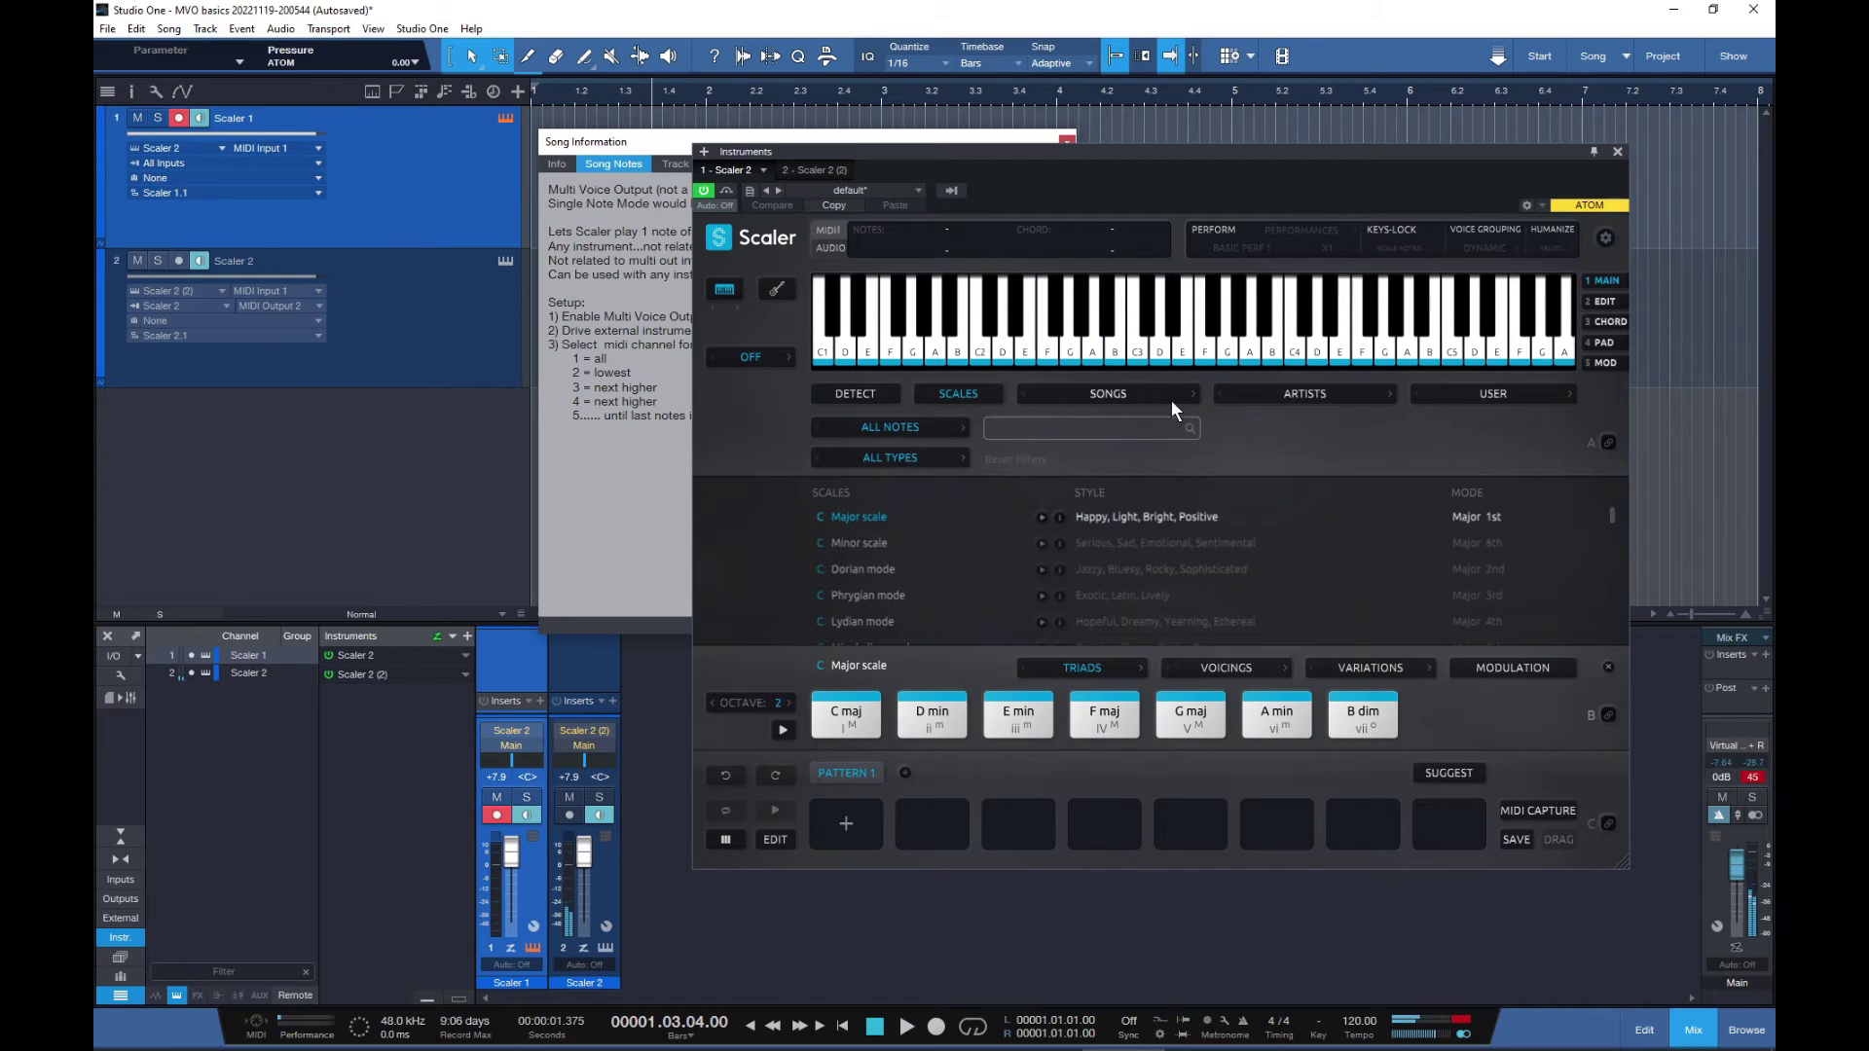
click(850, 711)
drag(941, 162, 1061, 153)
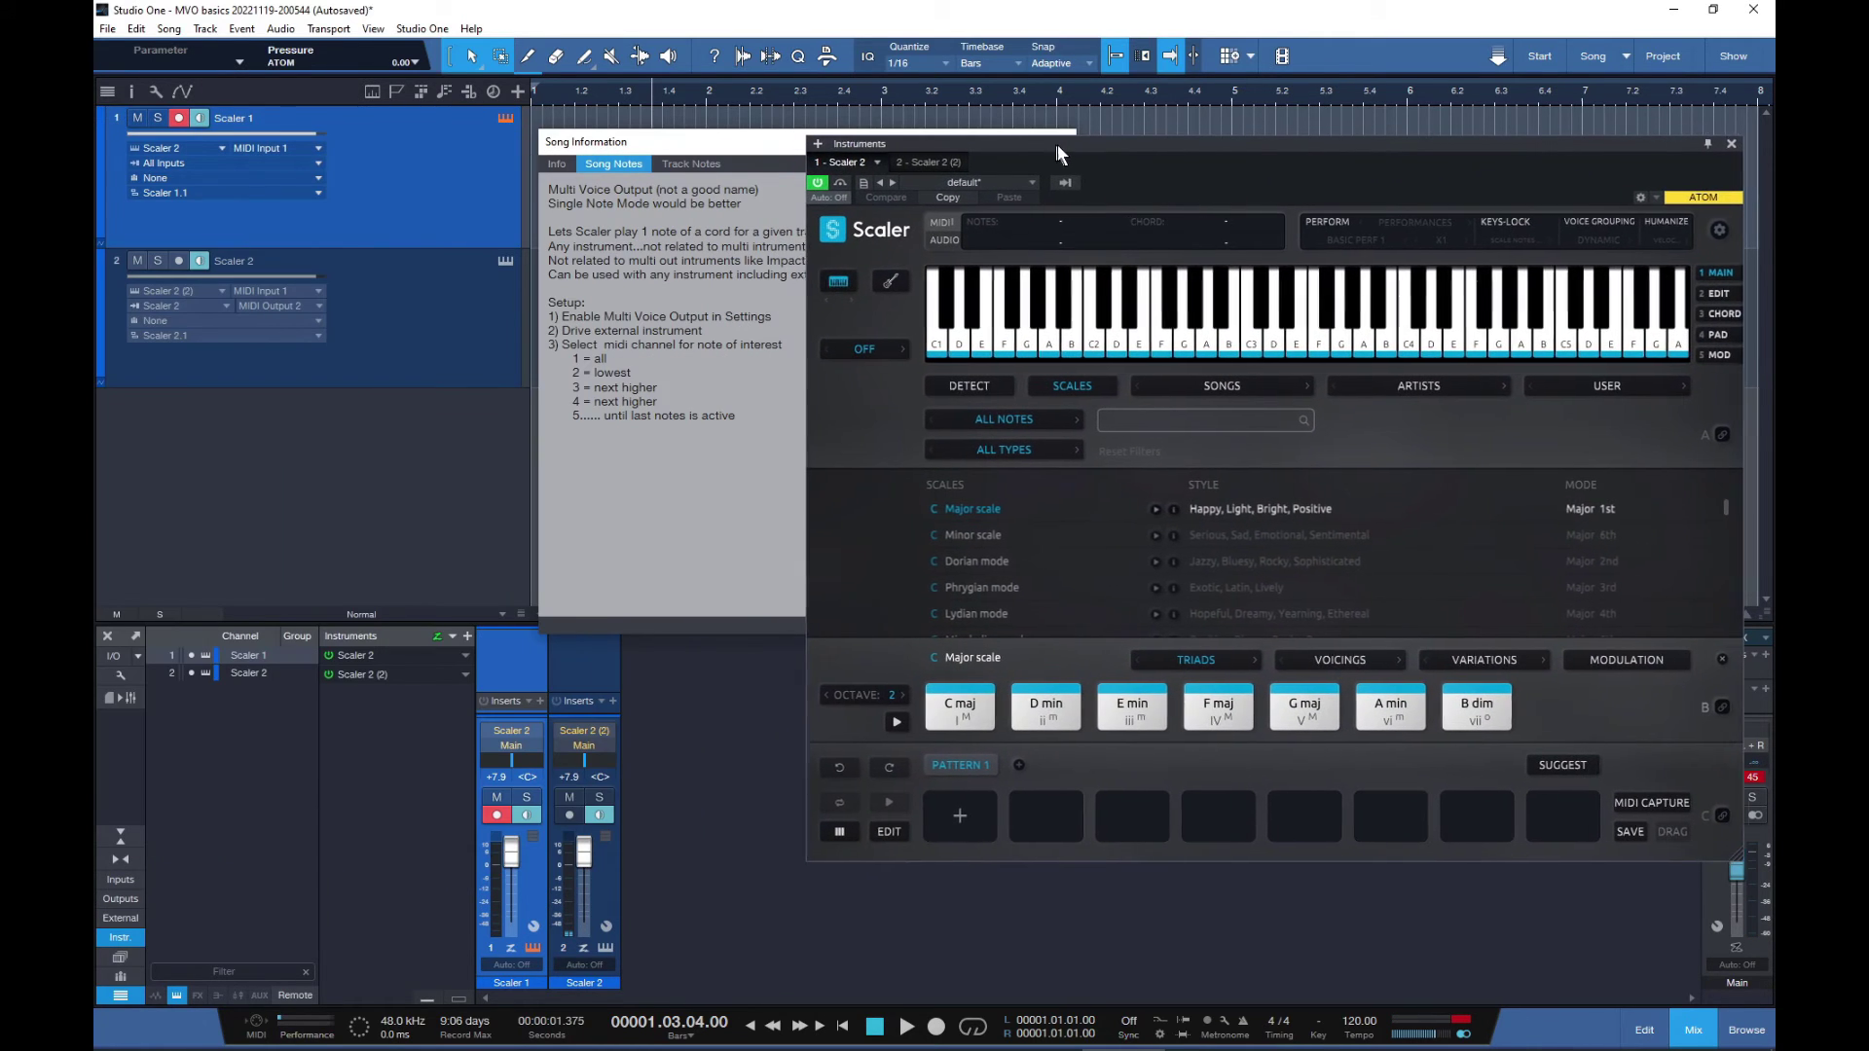
- Open track 2's Scaler window, shrink it and move it aside to reveal the song notes
click(929, 162)
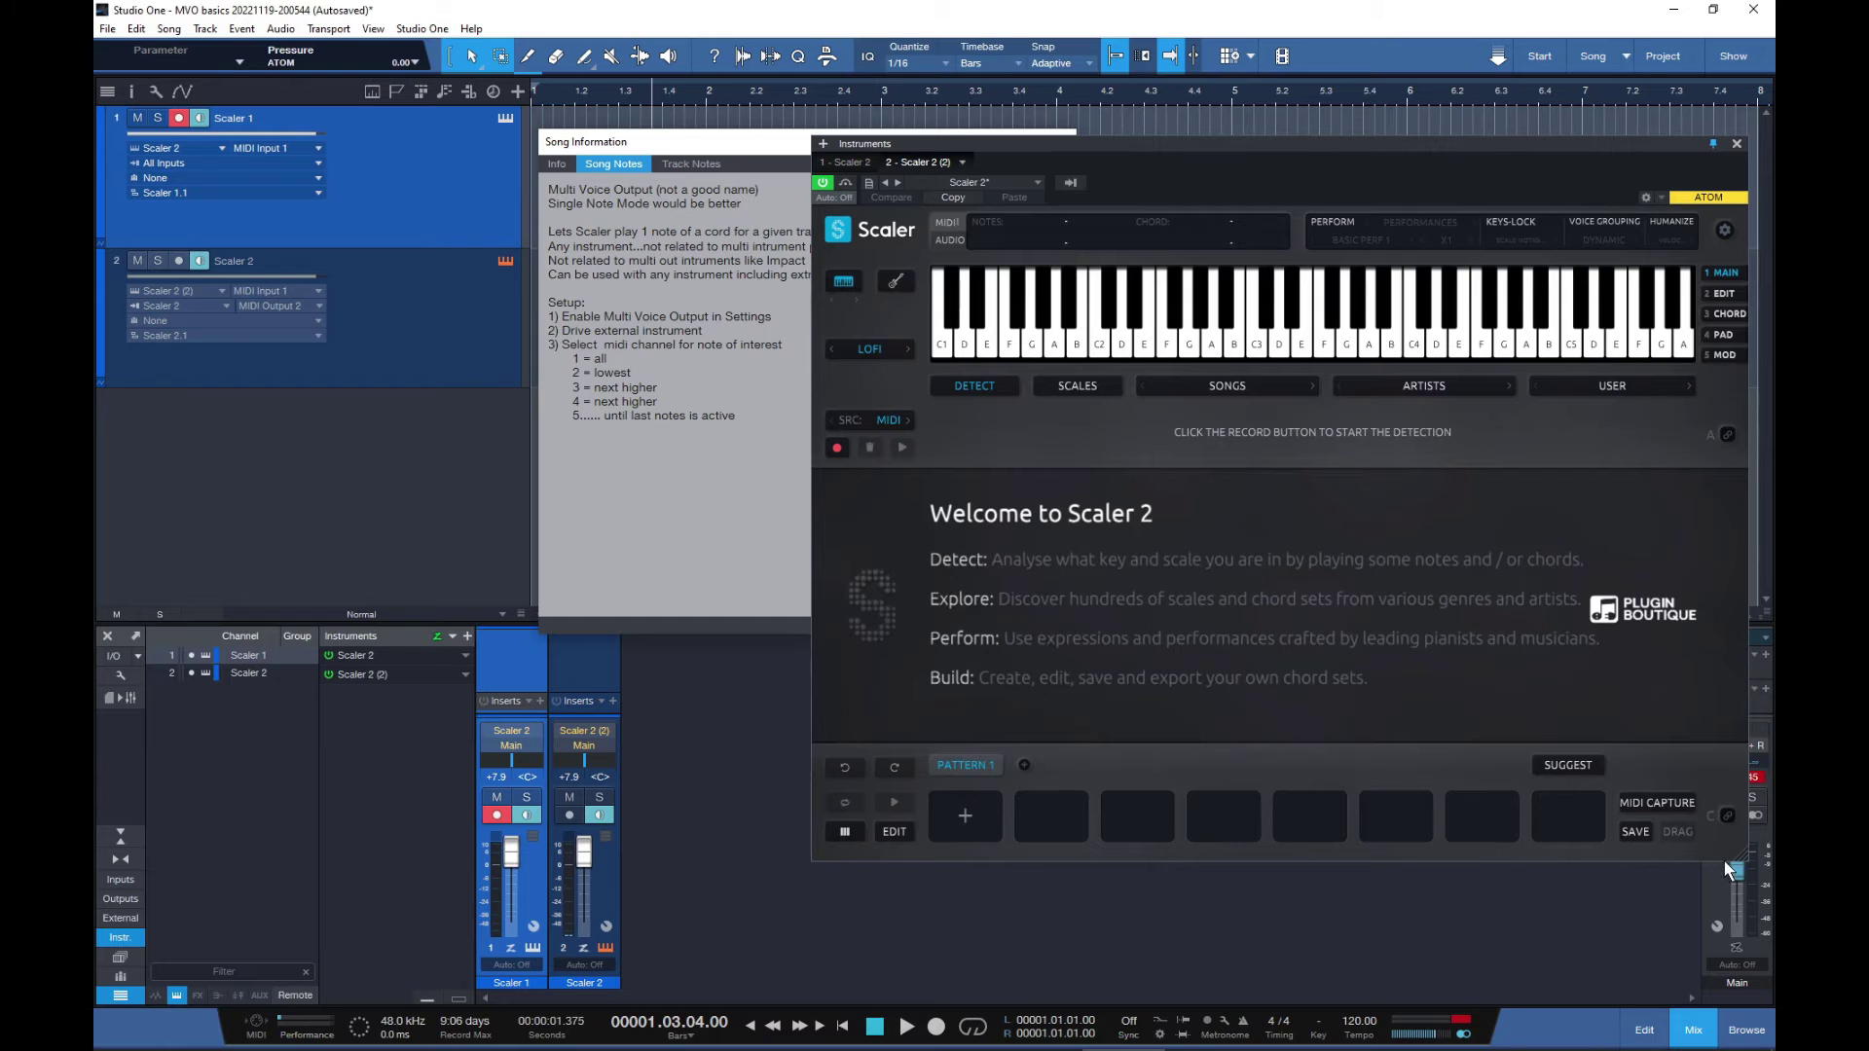
drag(1745, 857, 1547, 720)
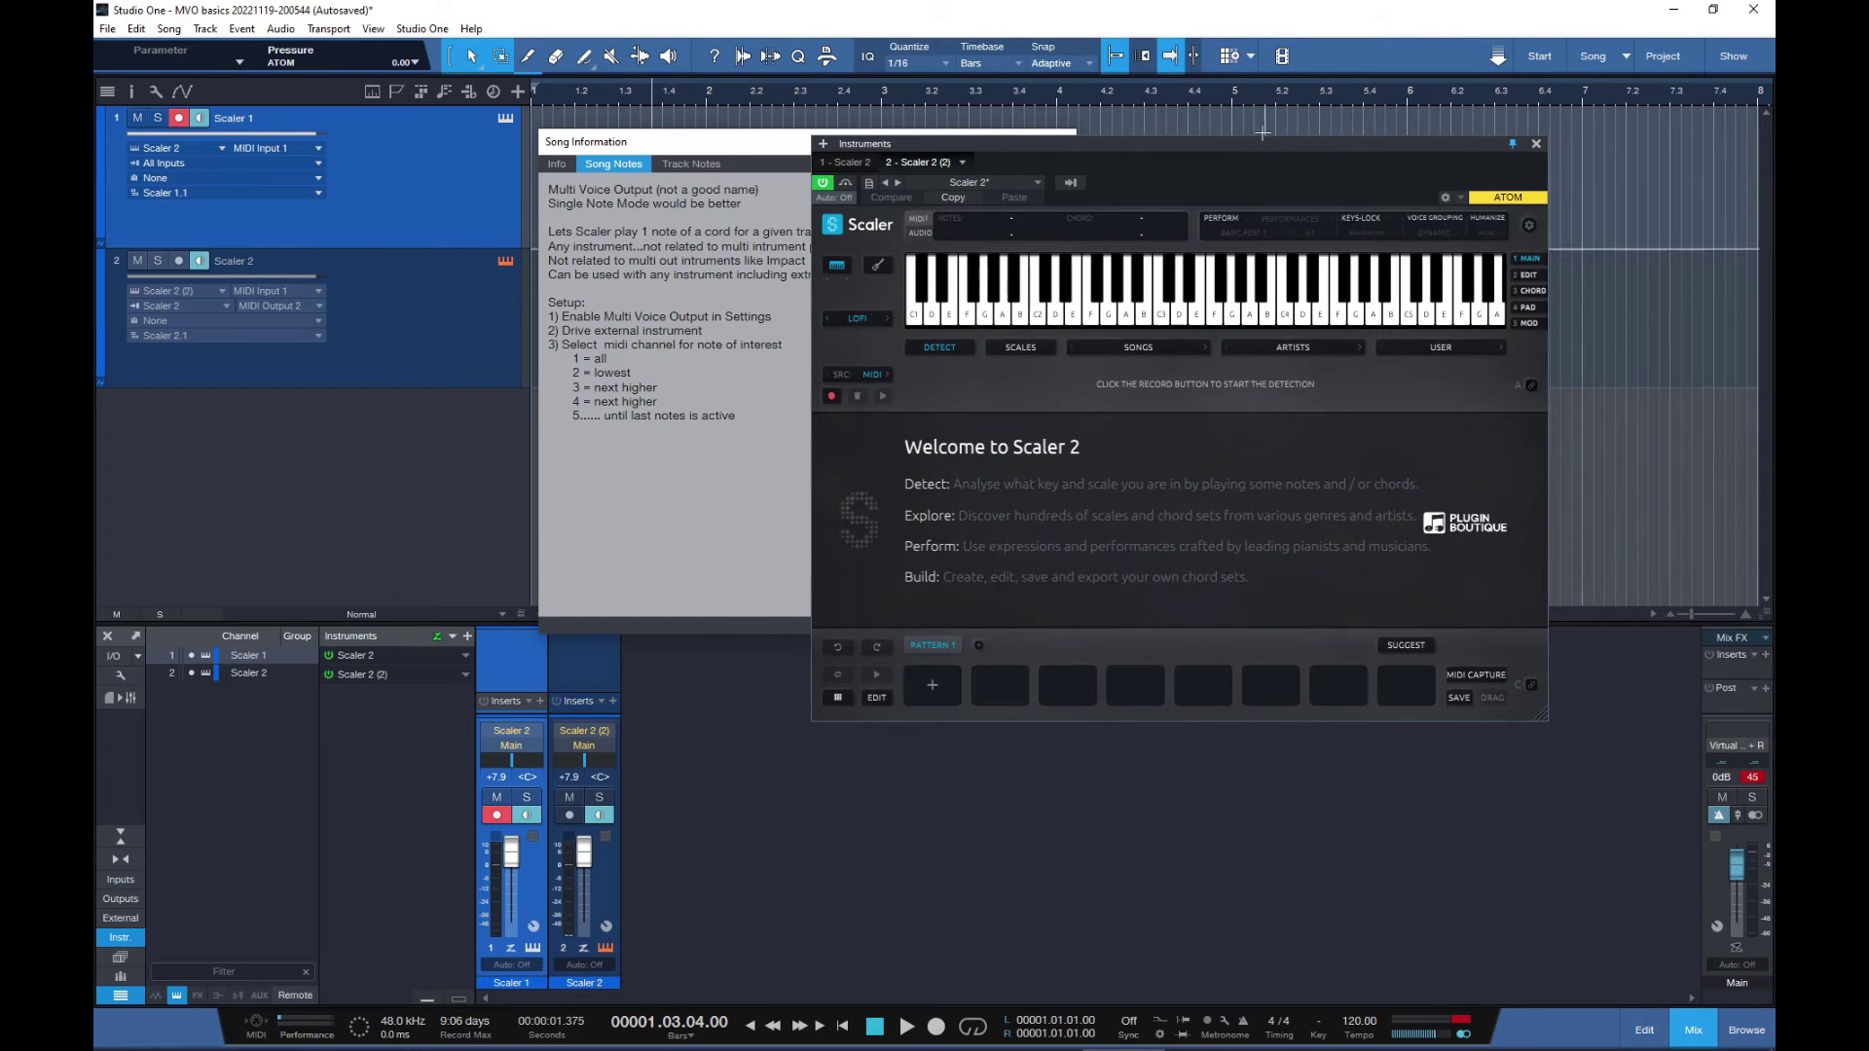
drag(1262, 152, 1461, 192)
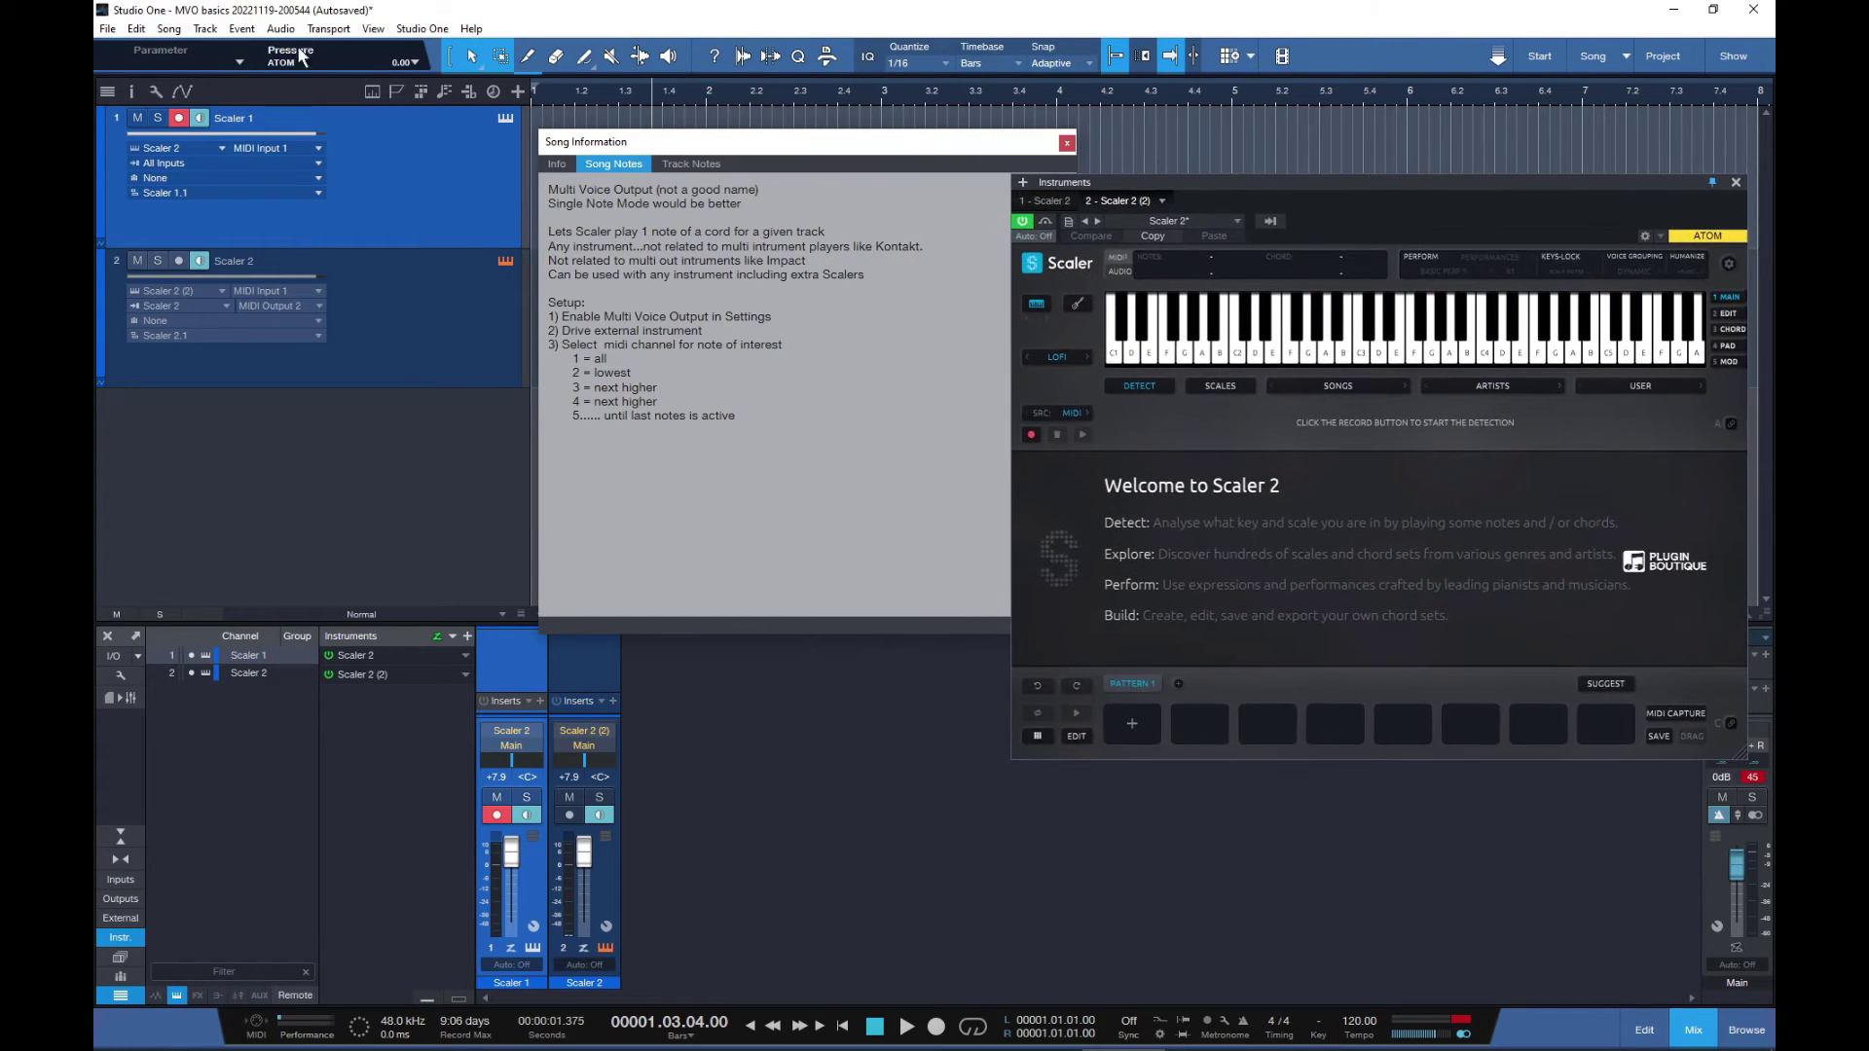
- Open track 1's Scaler and resize both Scaler windows to sit side by side
click(506, 120)
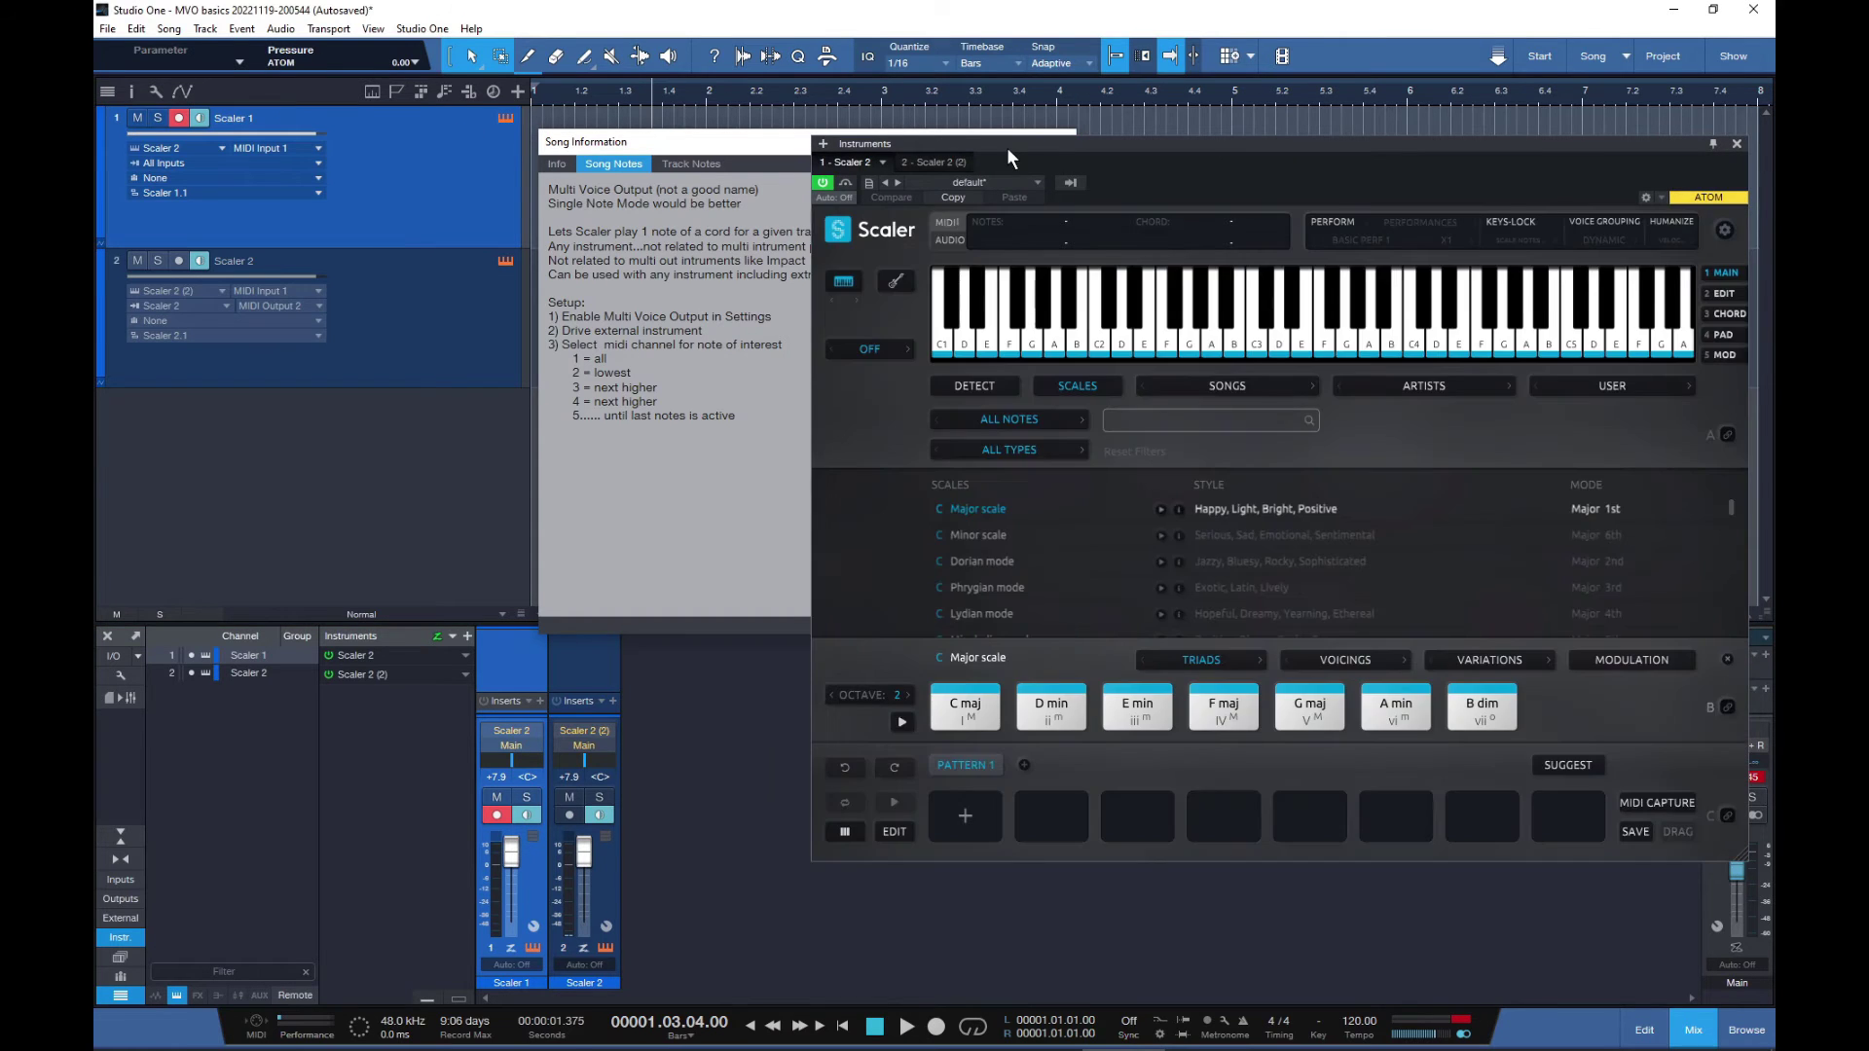
drag(1007, 212, 288, 185)
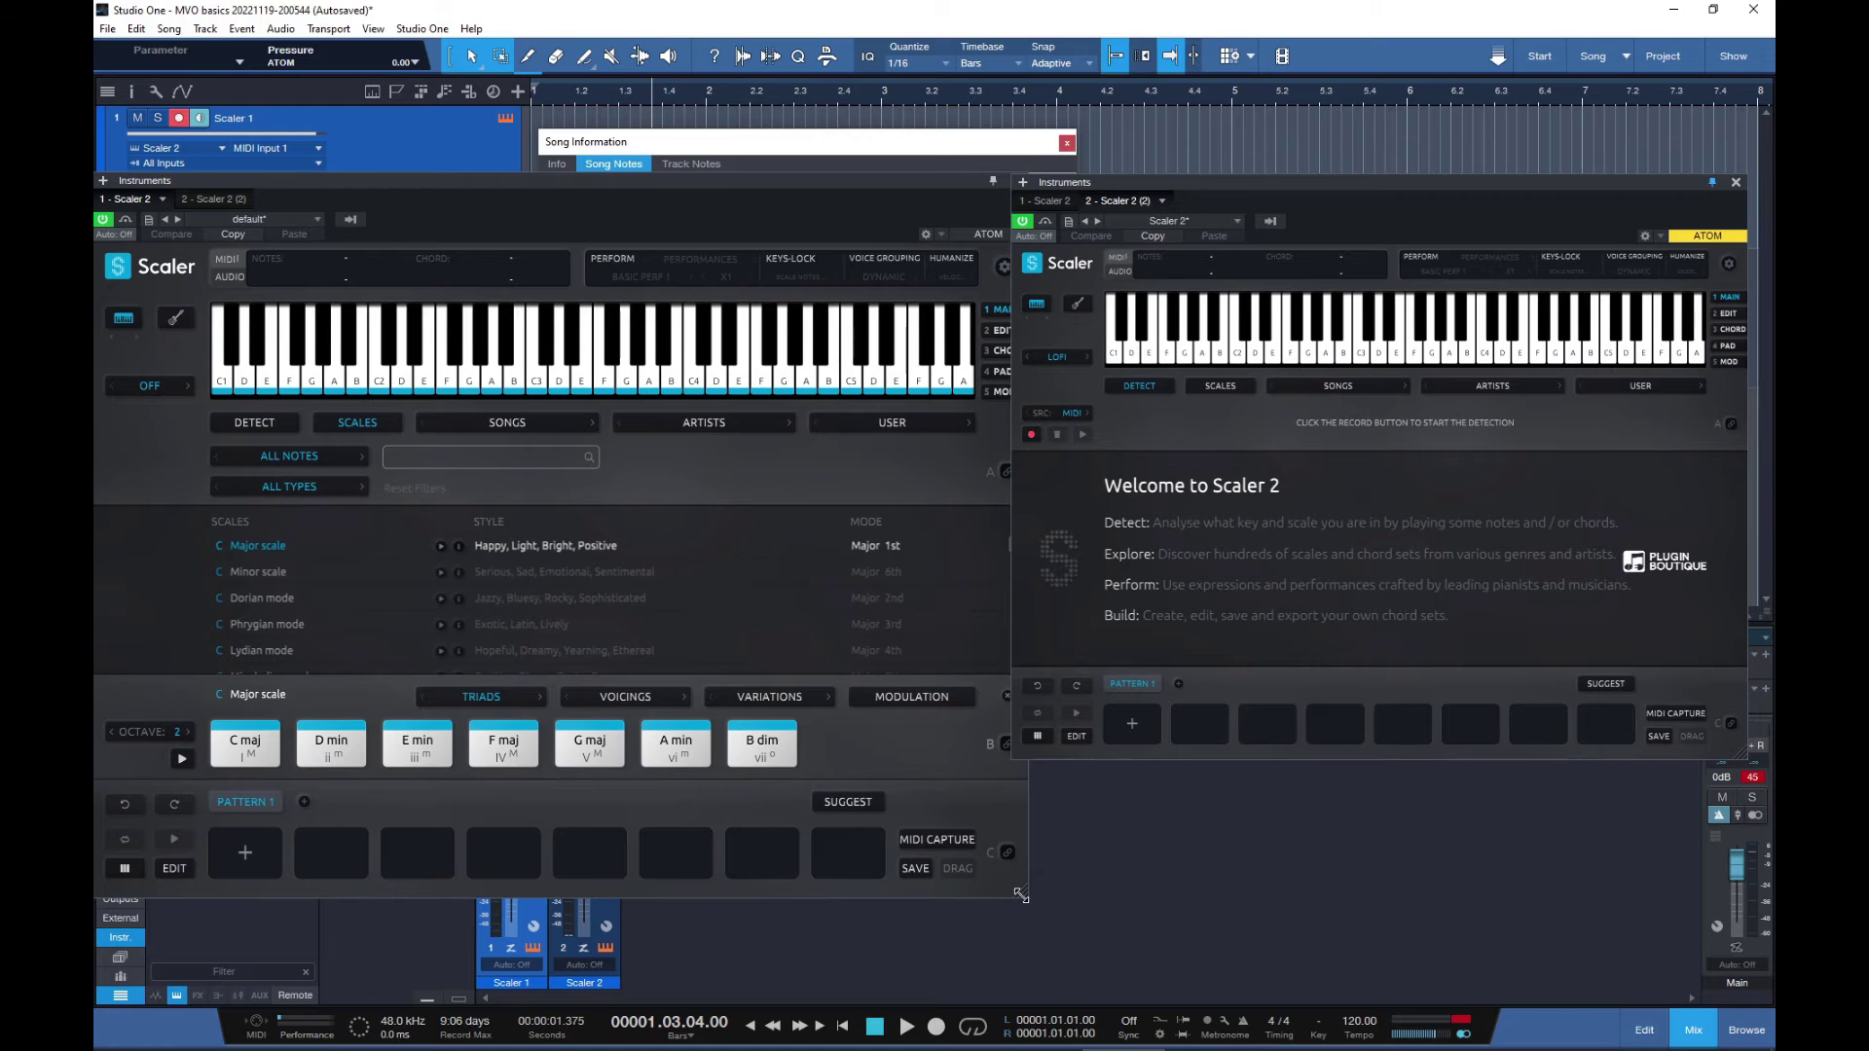
drag(1022, 894, 843, 790)
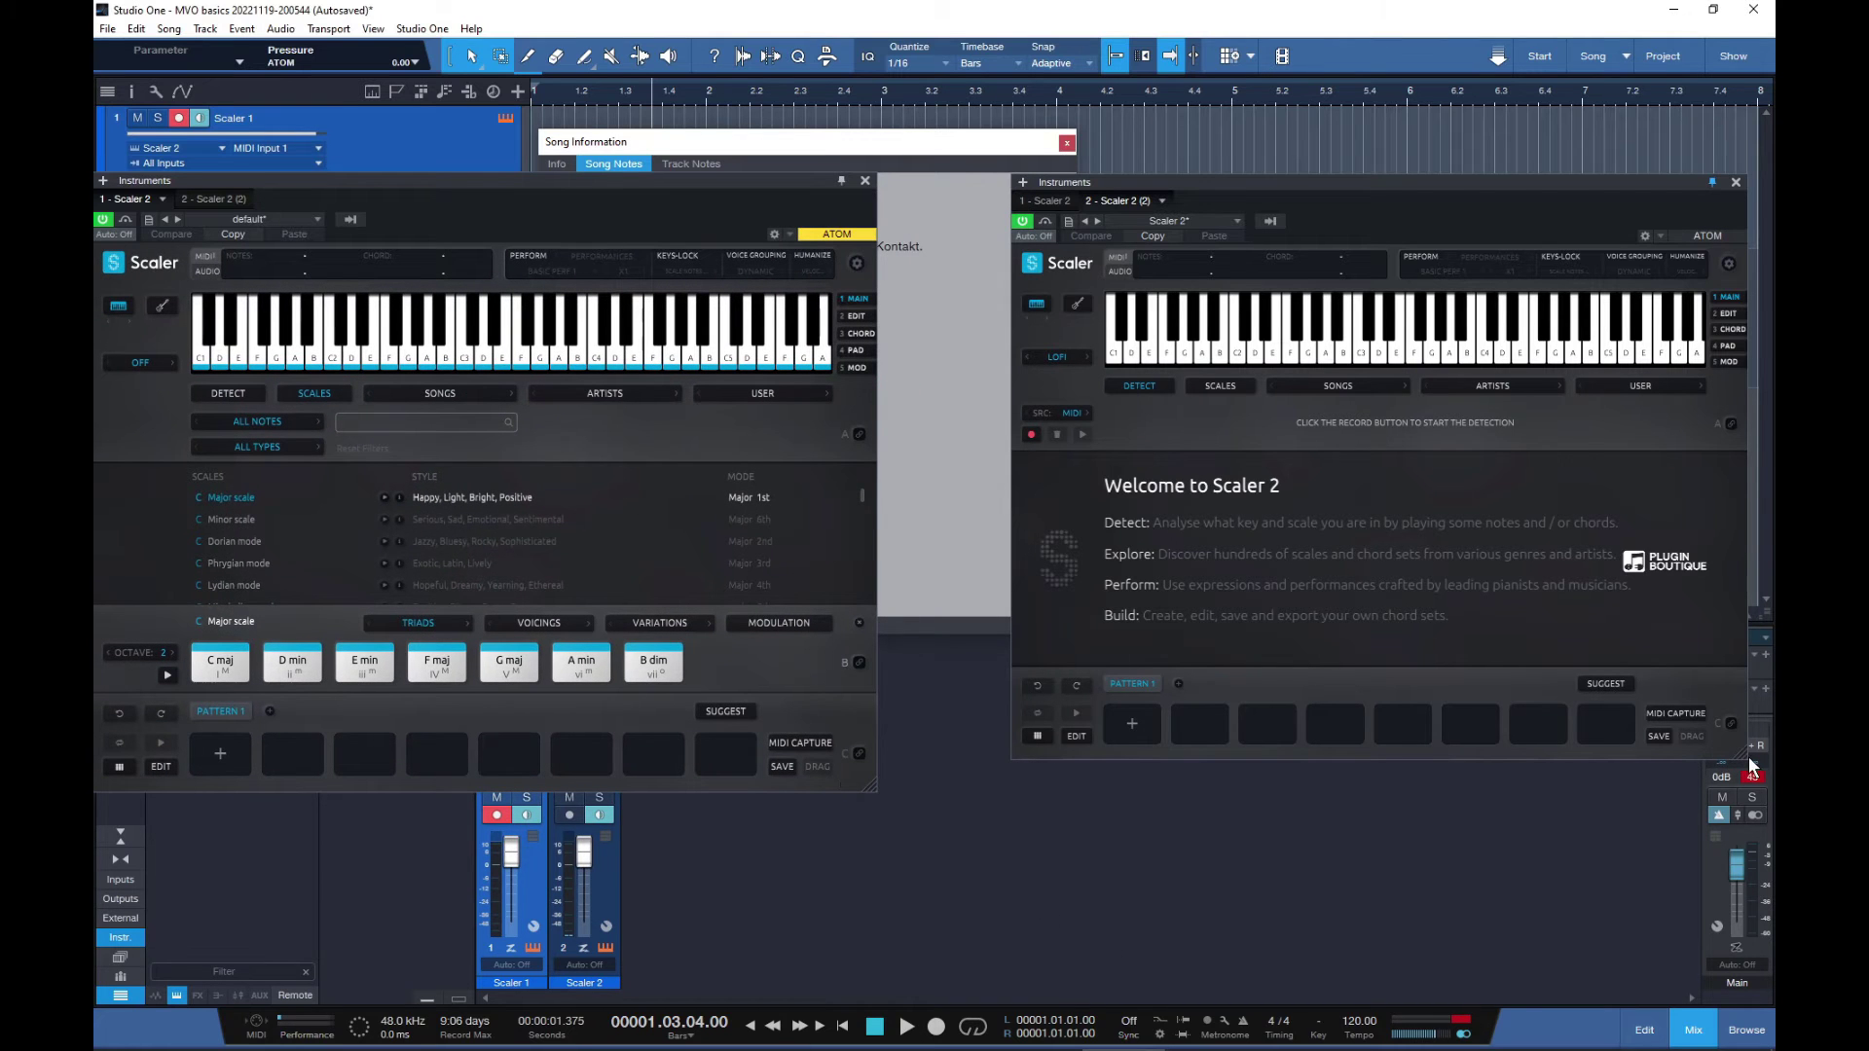
drag(1742, 755, 1773, 887)
drag(1381, 192, 1276, 194)
drag(742, 187, 704, 385)
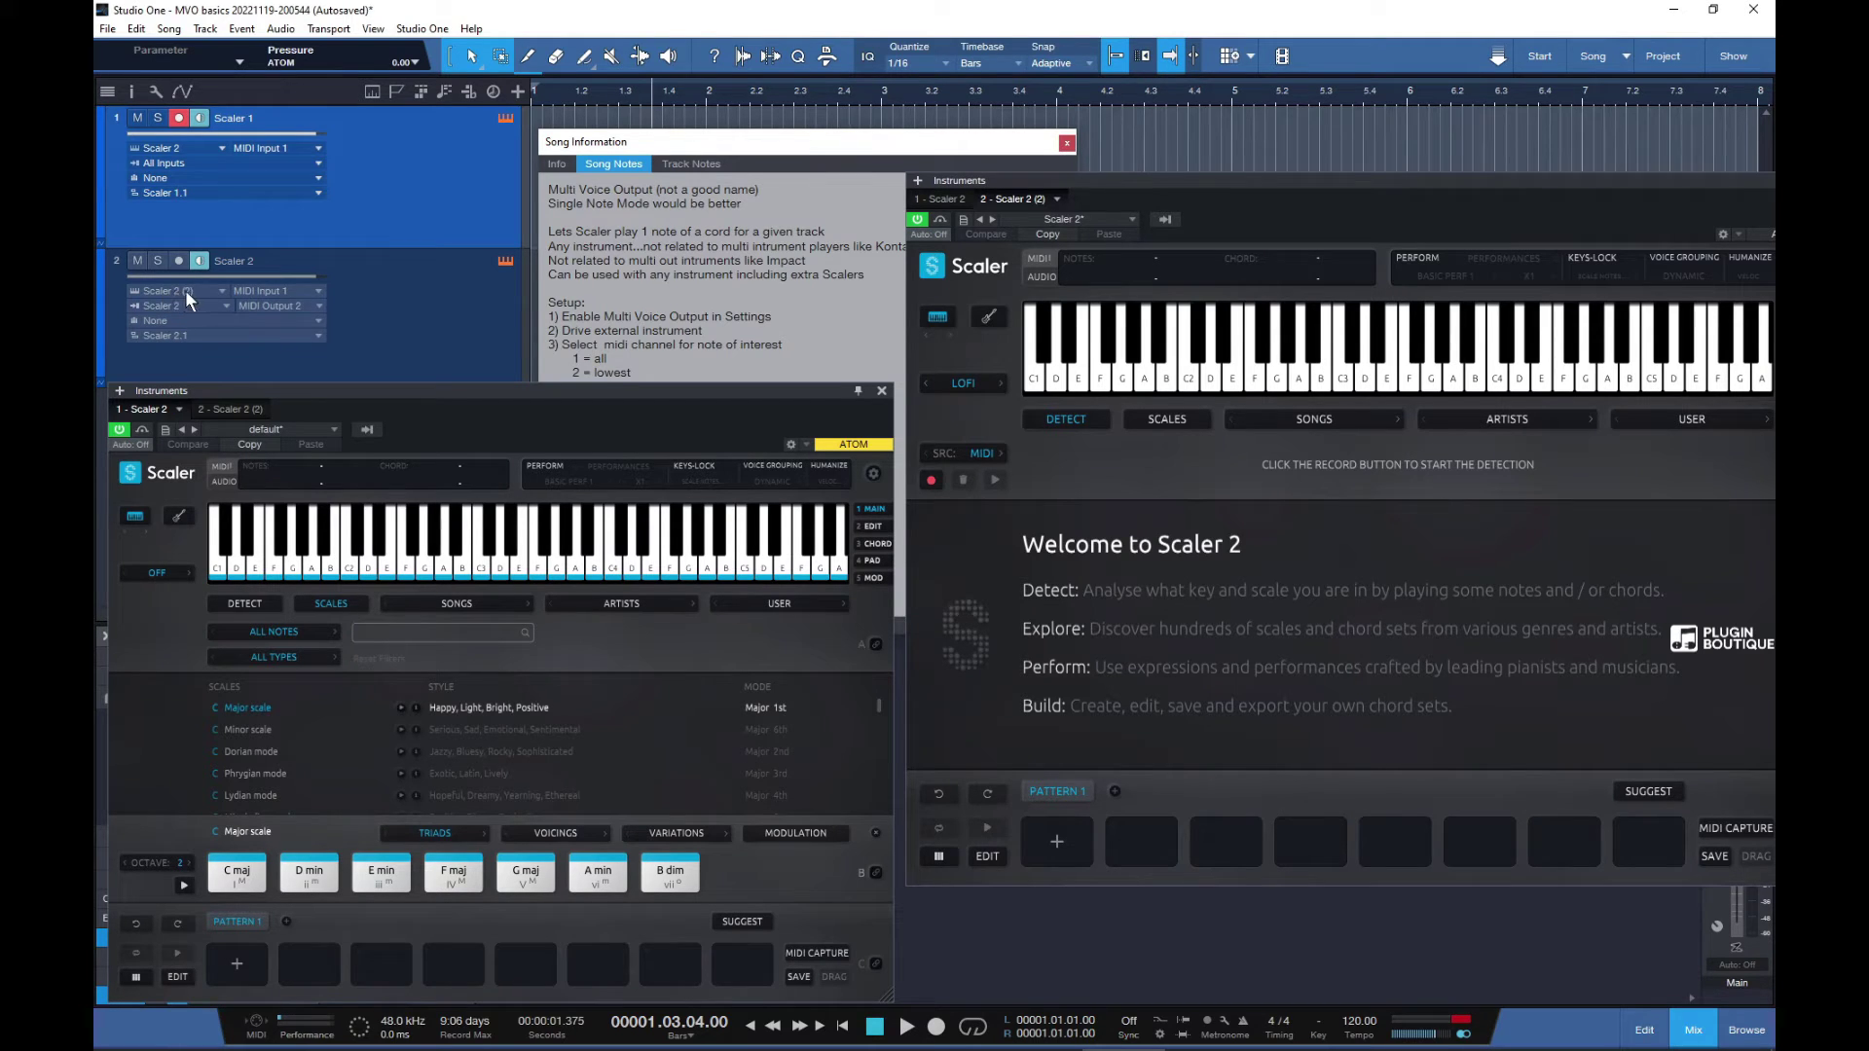
- Bring the 2 - Scaler 2 (2) window into focus
click(1014, 196)
- Rename track 1 to 'Scaler 2' and track 2 to 'Scaler 2(2)'
double_click(247, 118)
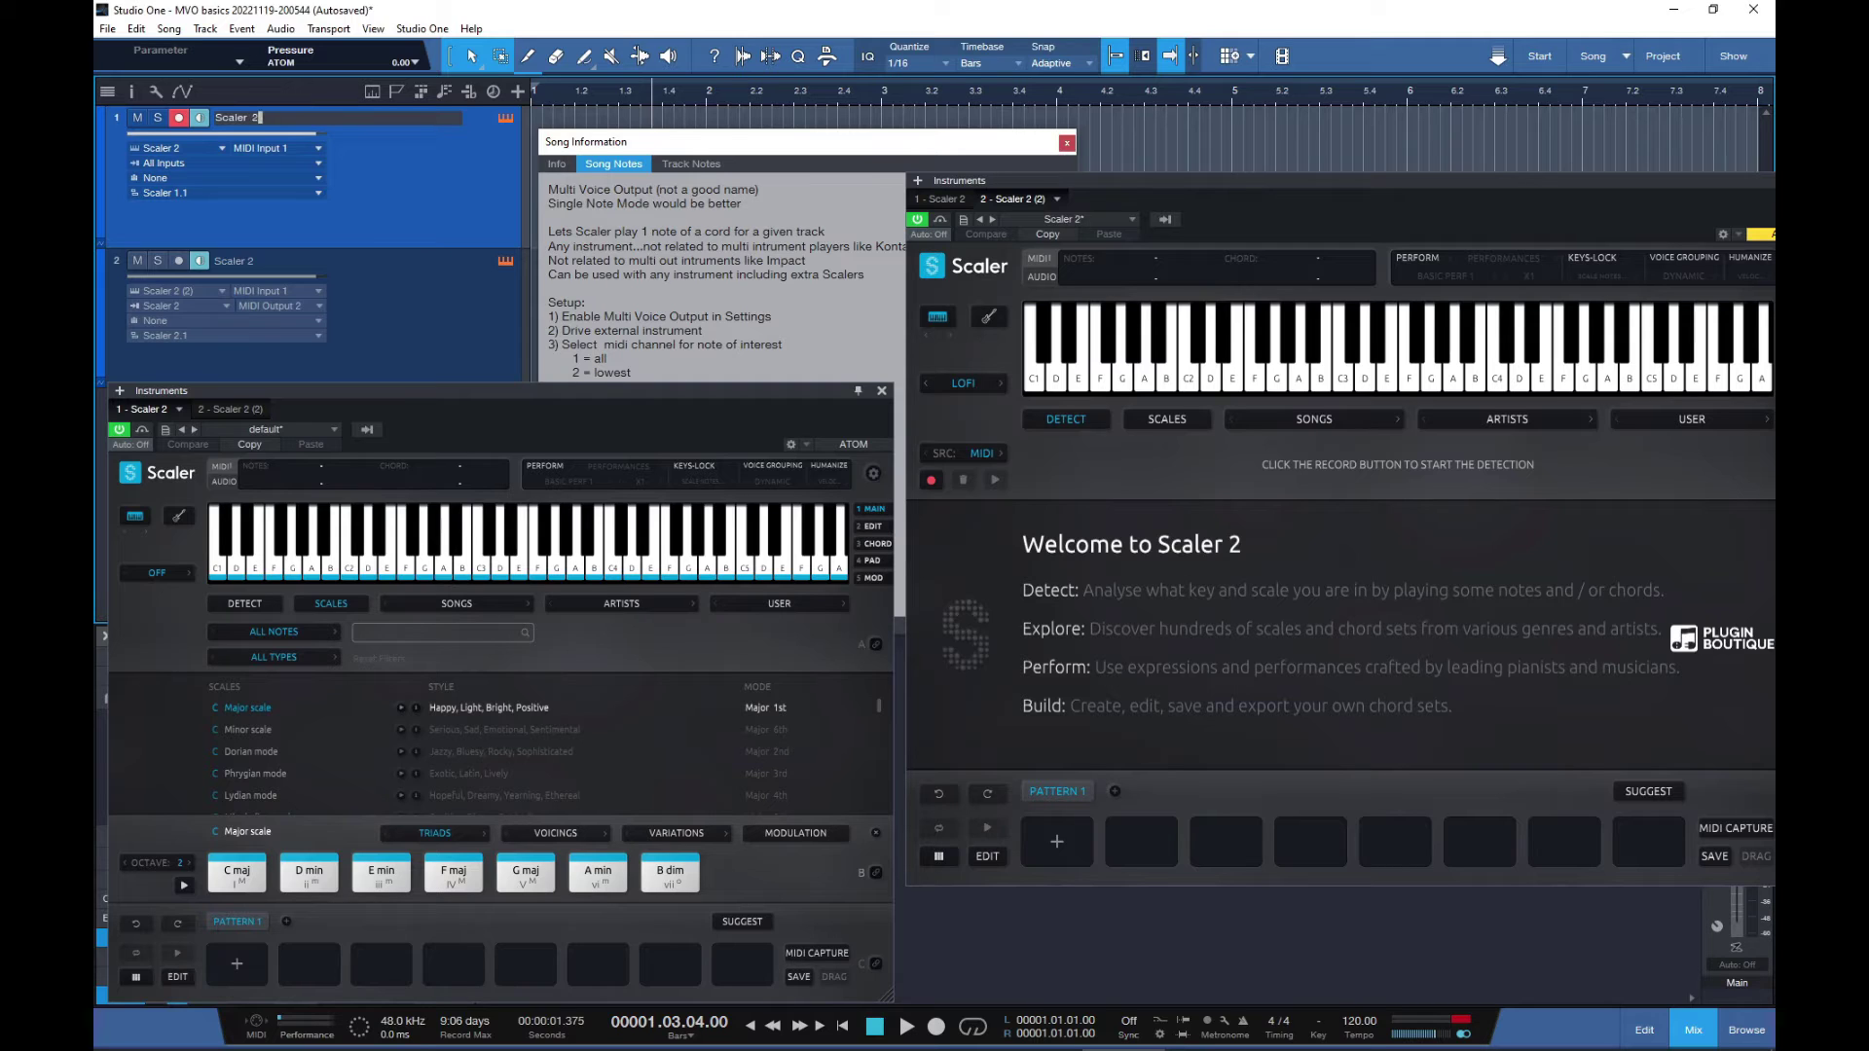
key(Return)
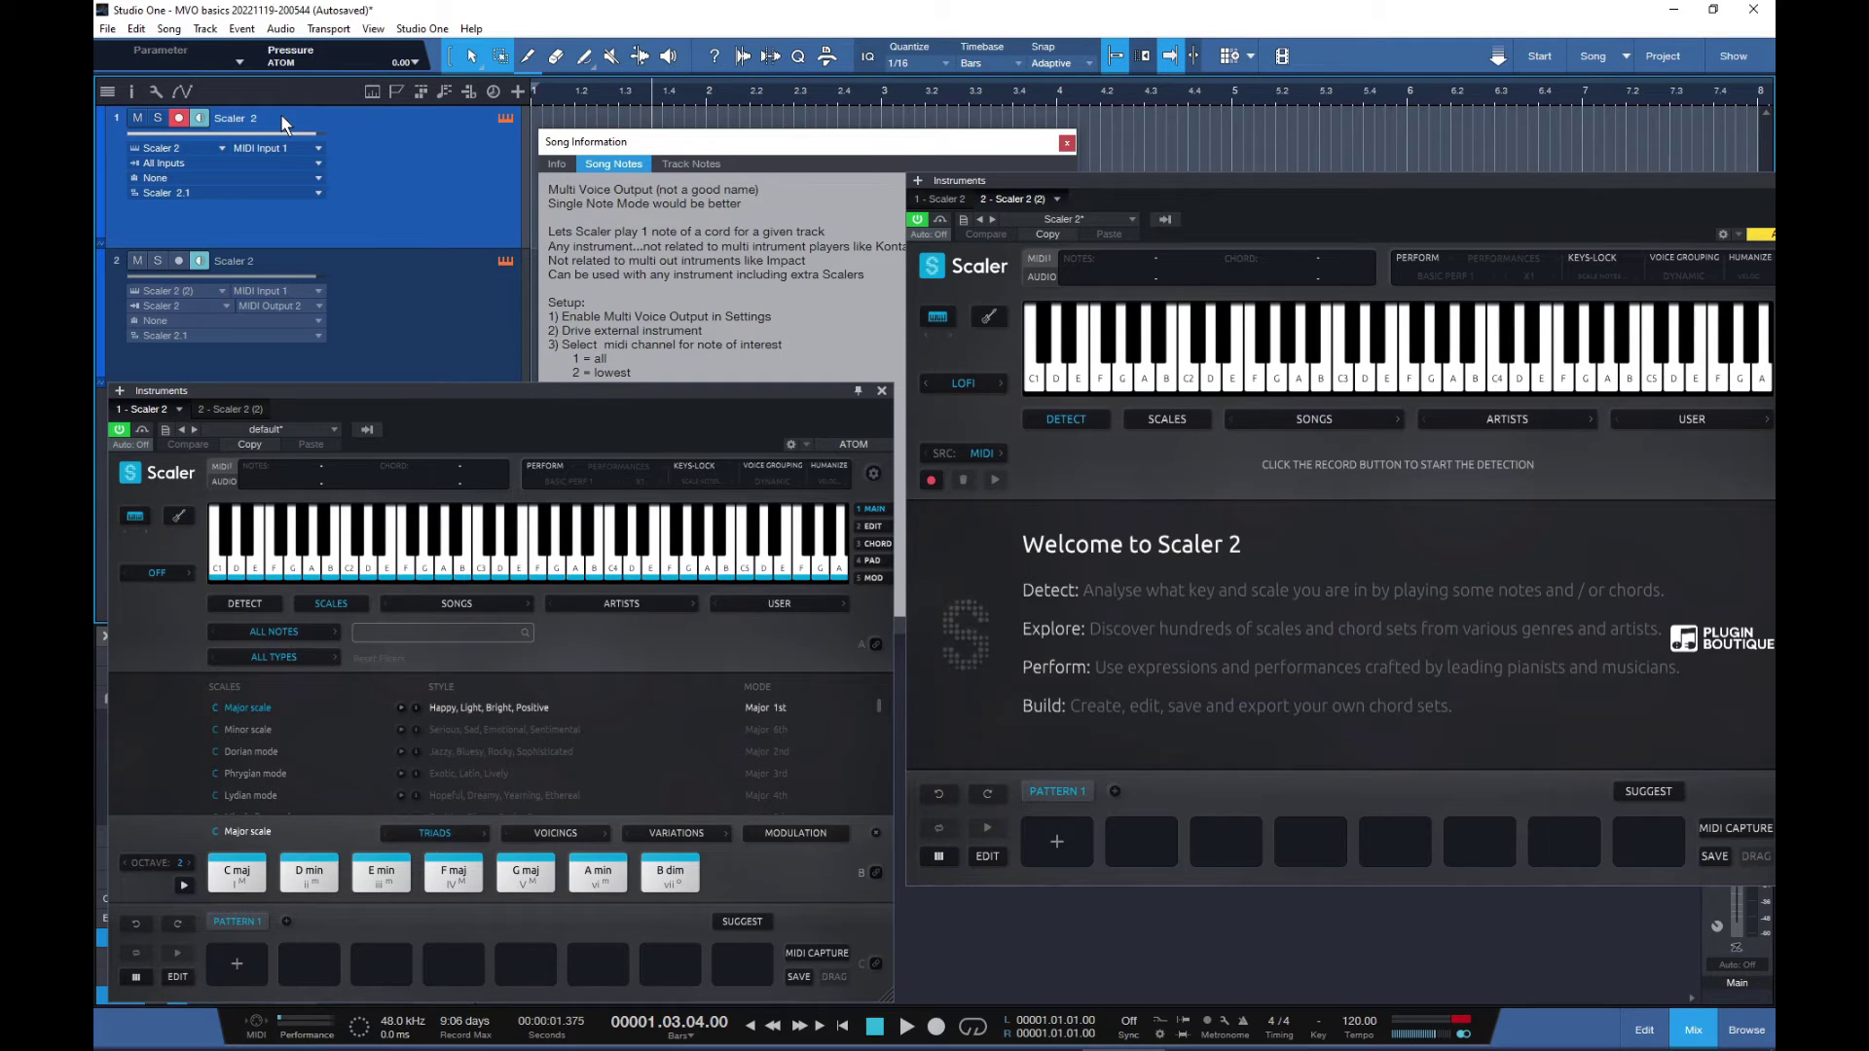
click(259, 261)
double_click(250, 259)
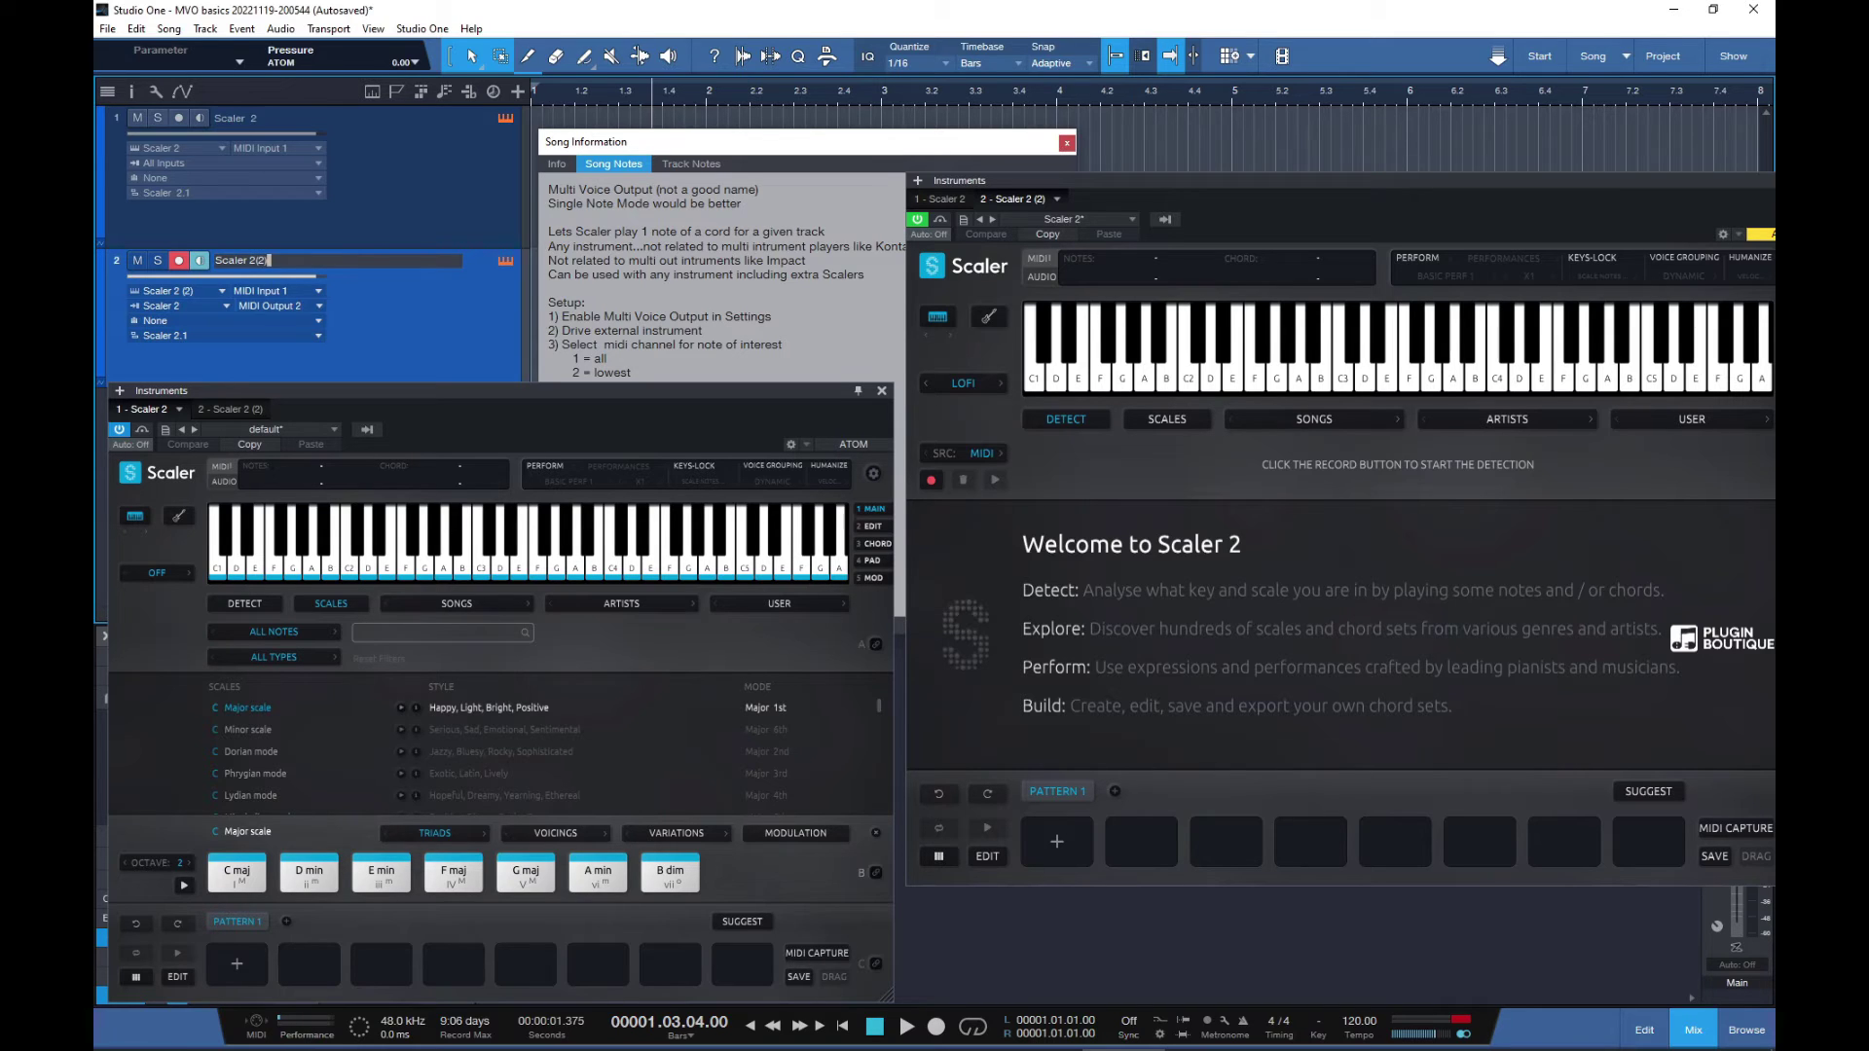
key(Return)
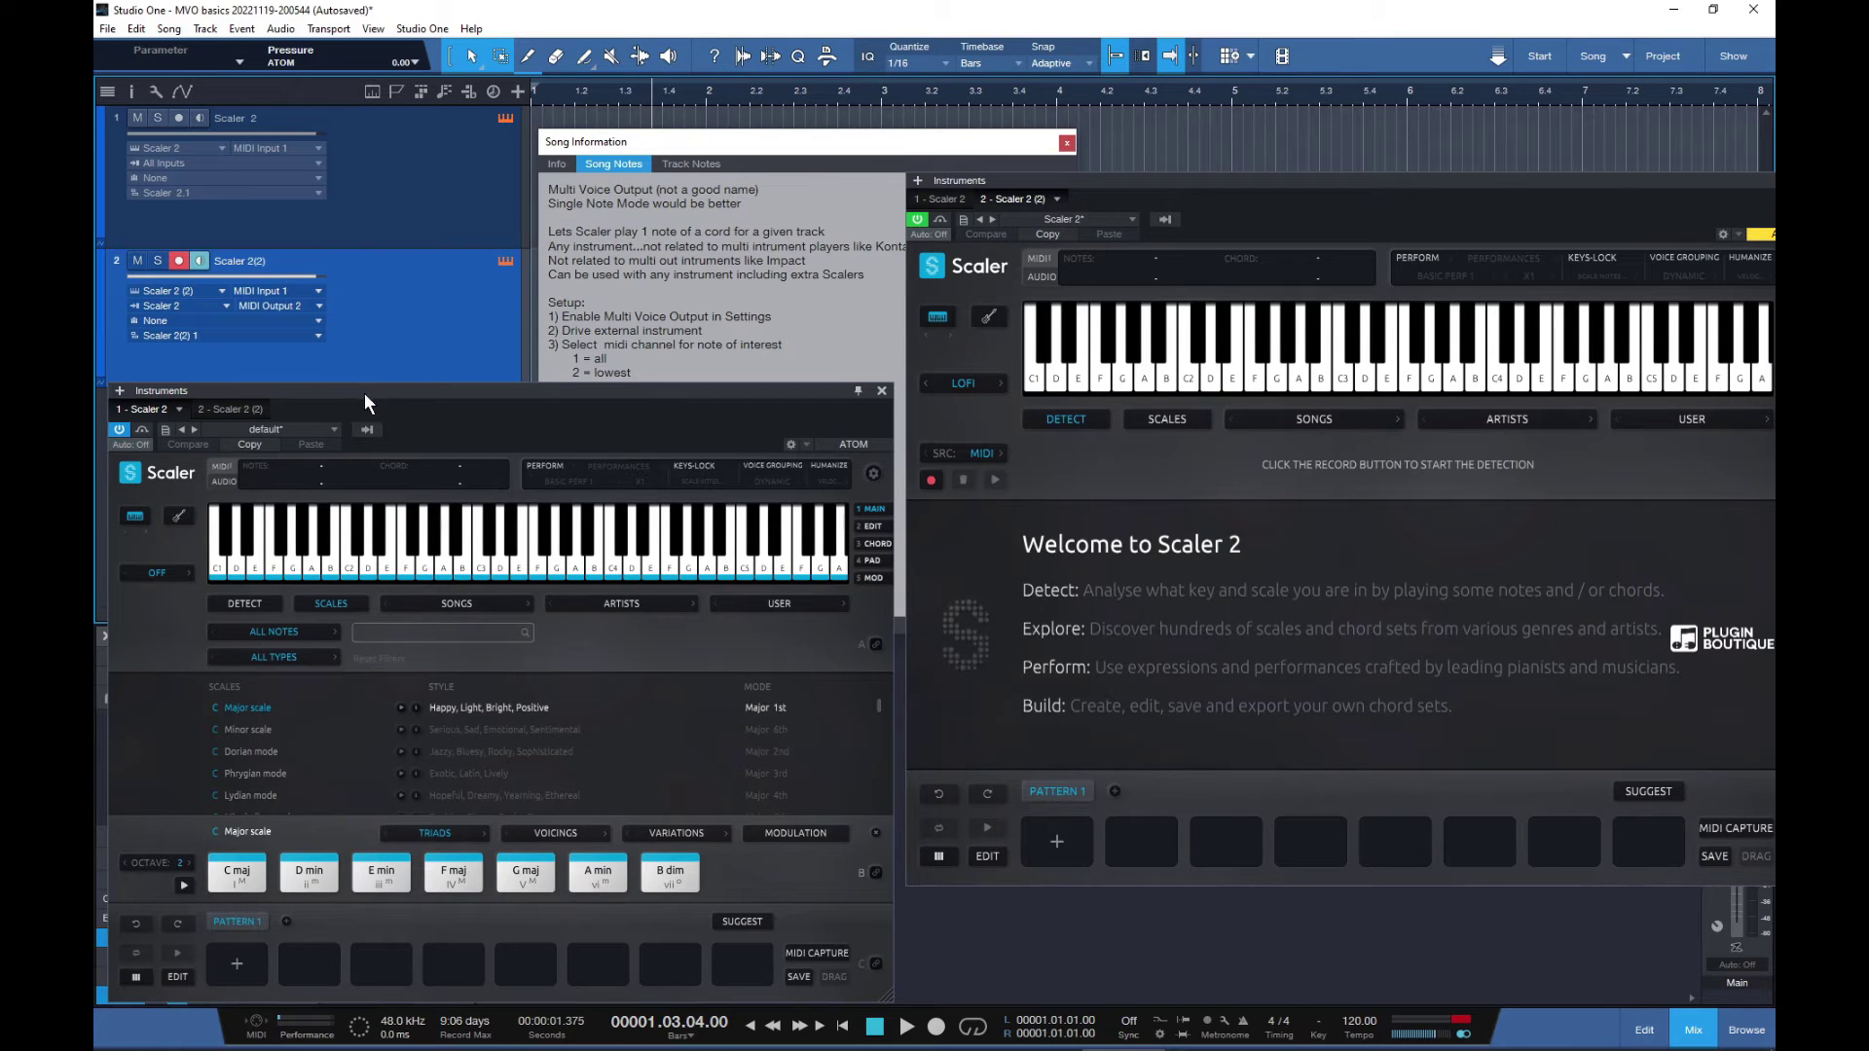
- Audition the C, D and E notes and the C maj chord on the first Scaler
click(366, 569)
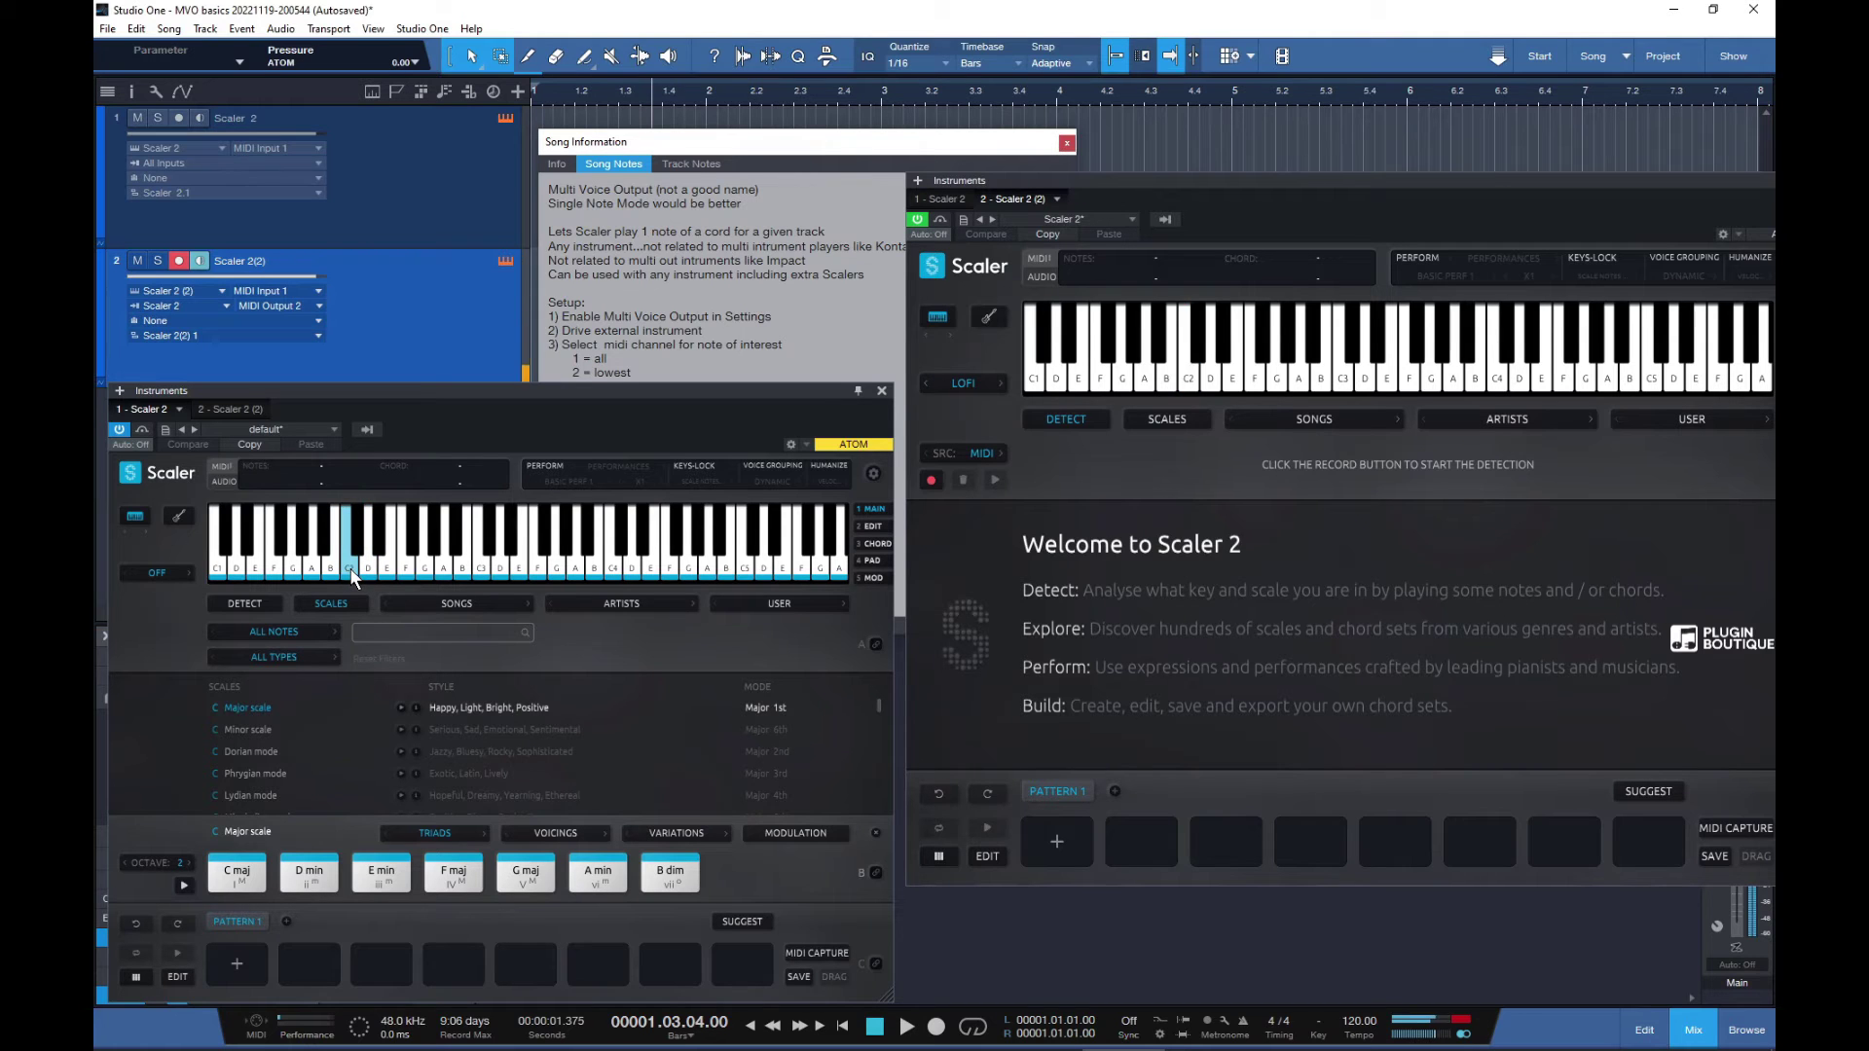
click(364, 572)
click(381, 565)
click(237, 871)
- Move the song notes up, feed track 2 from MIDI Output 1, and test with C maj
drag(749, 144, 728, 36)
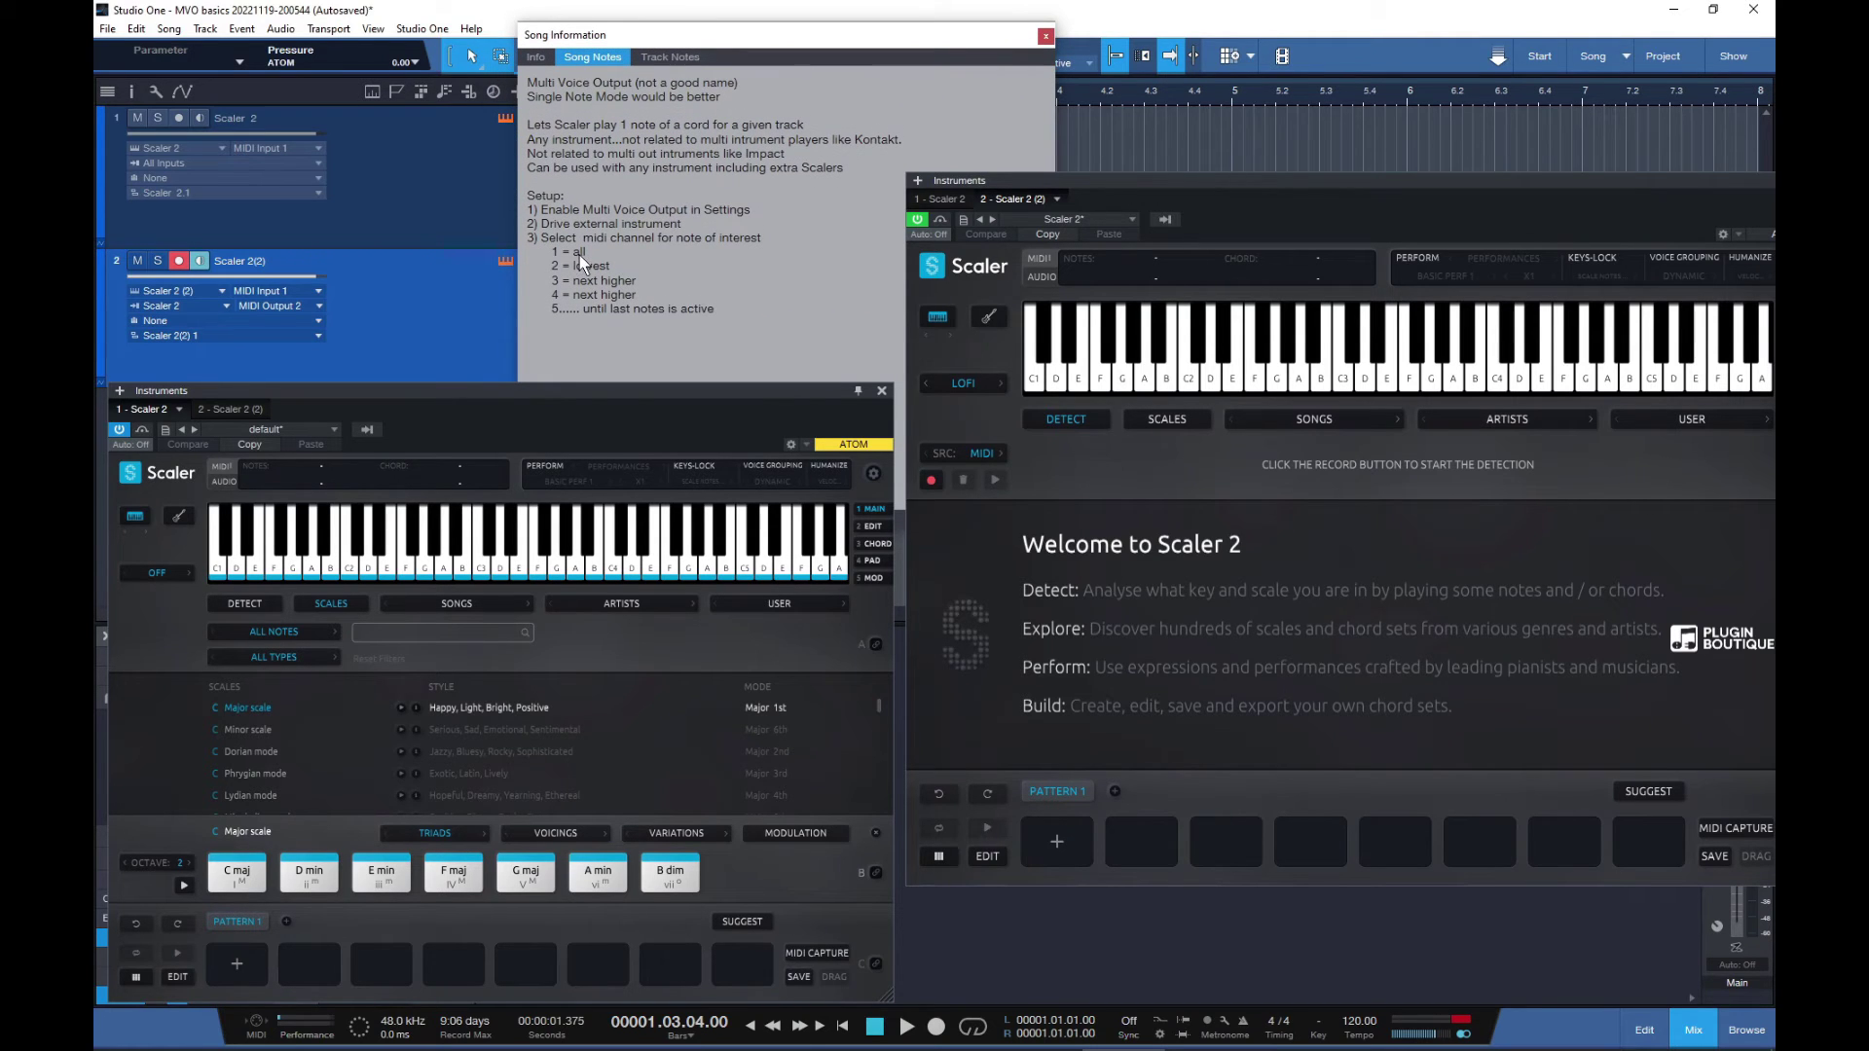
click(319, 306)
click(307, 323)
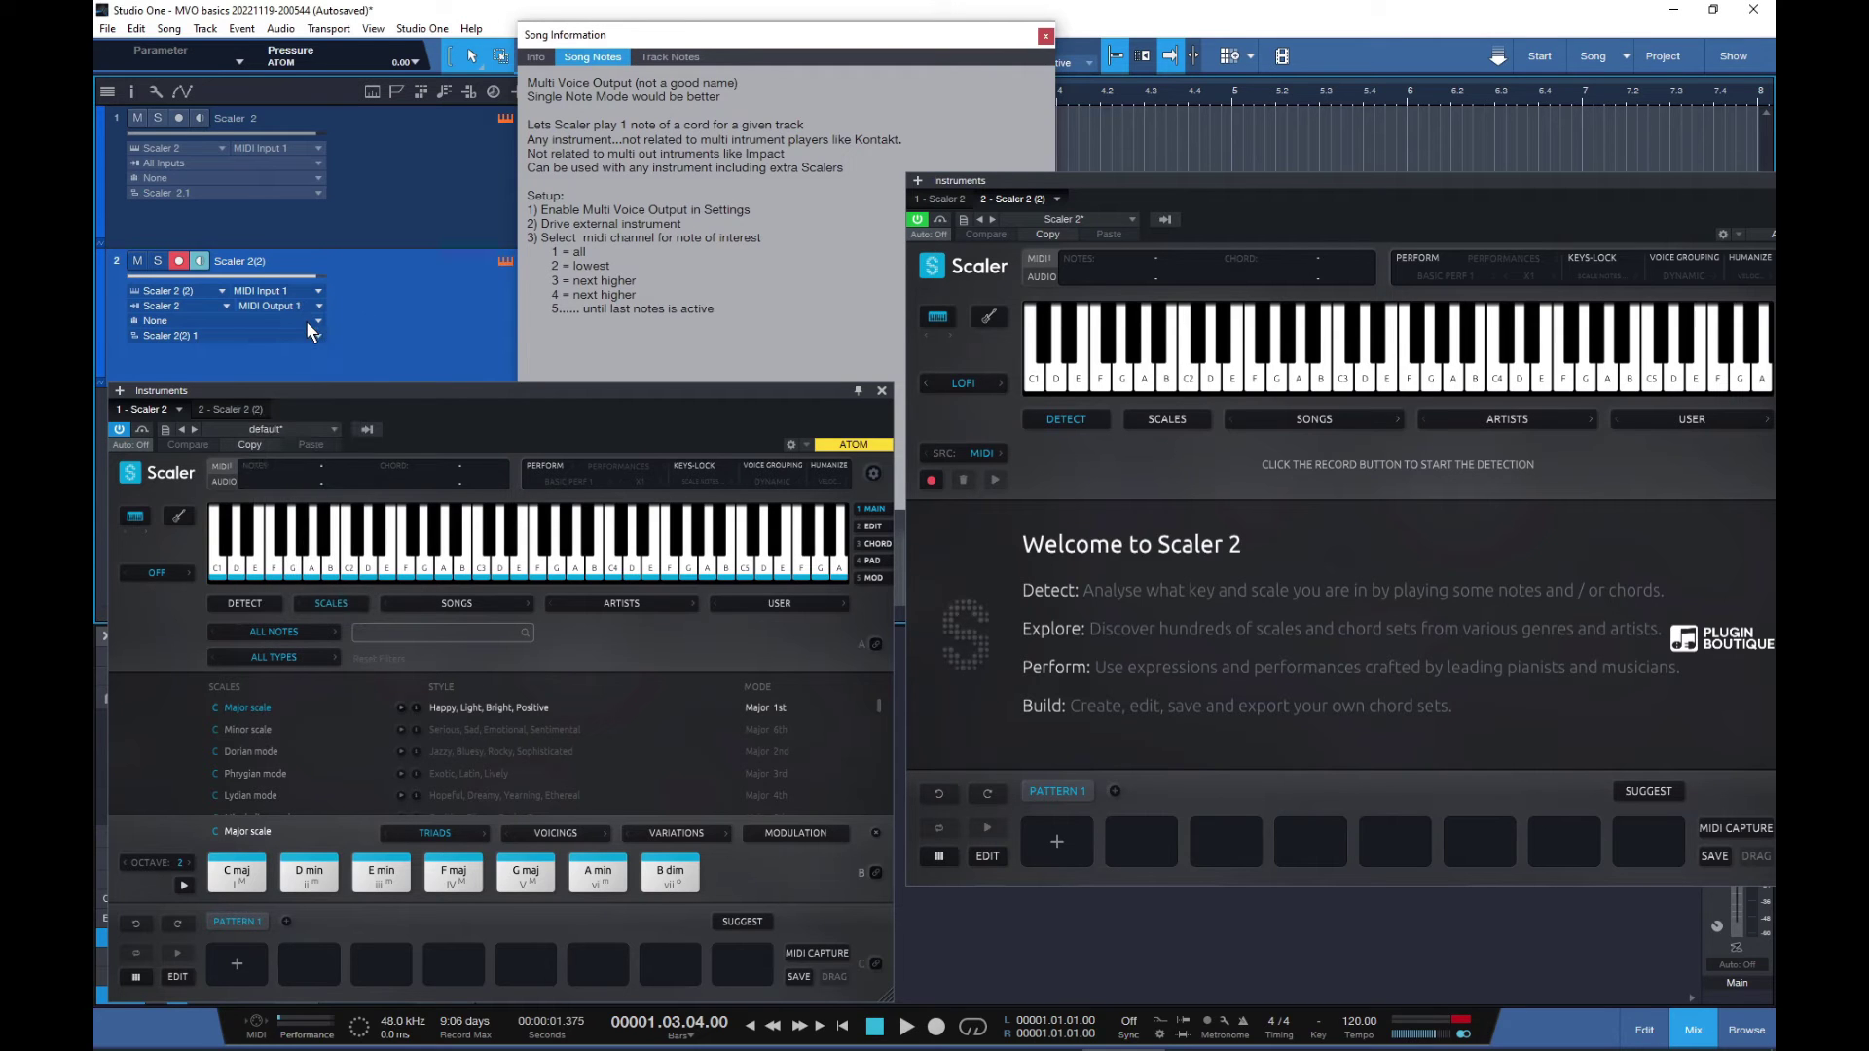
click(238, 876)
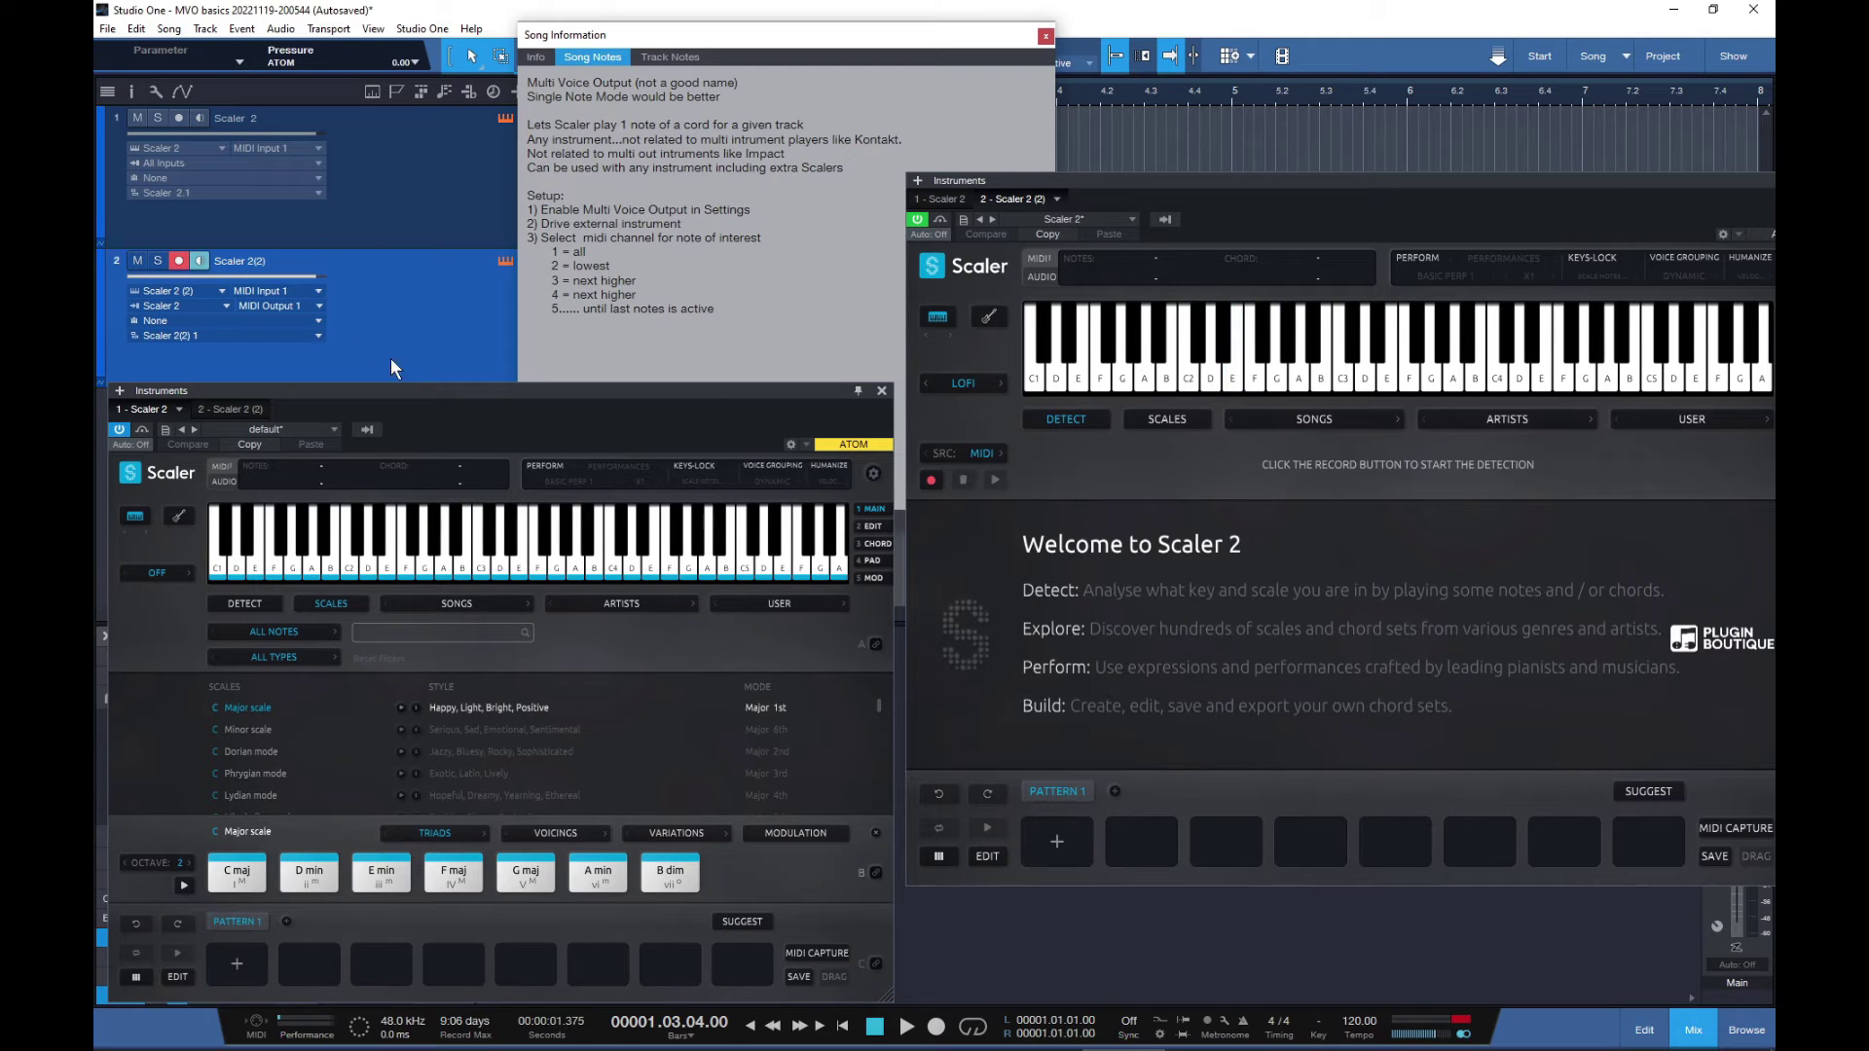
- Feed track 2 from MIDI Output 2 and audition the C maj, D min and E min chords
click(317, 306)
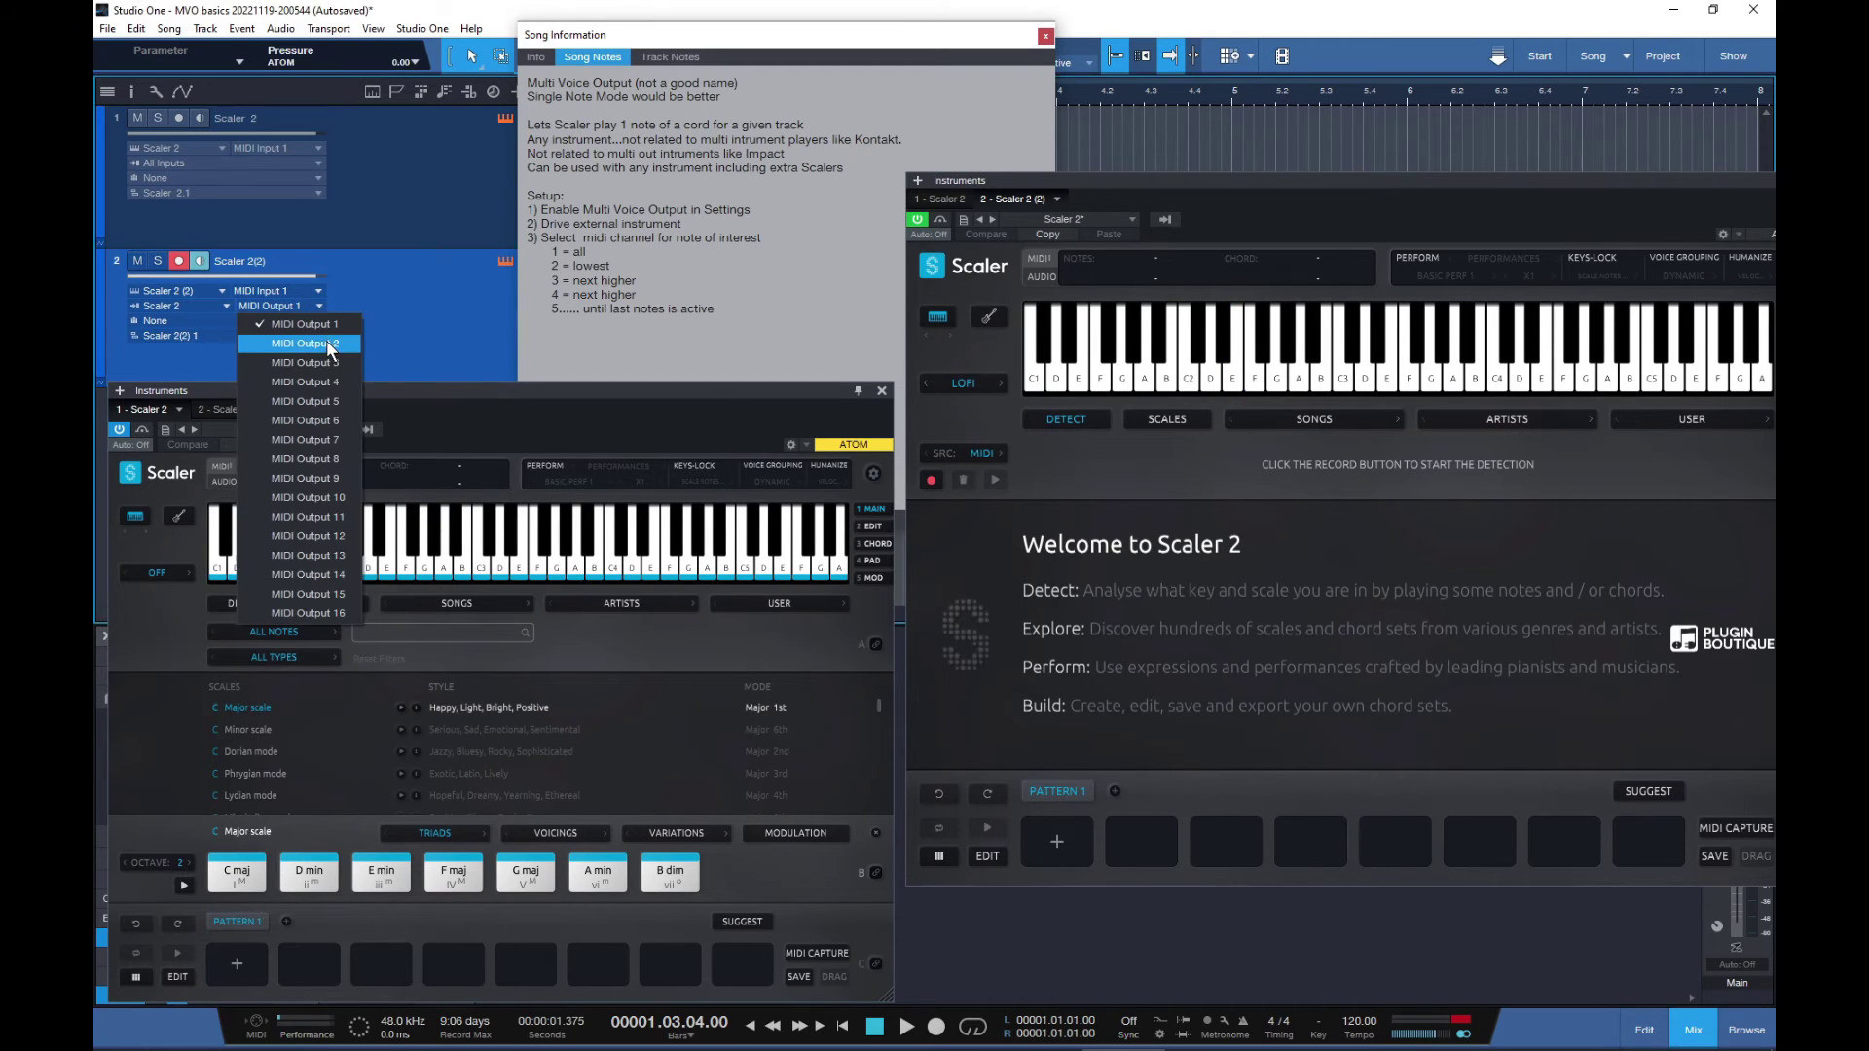
click(329, 344)
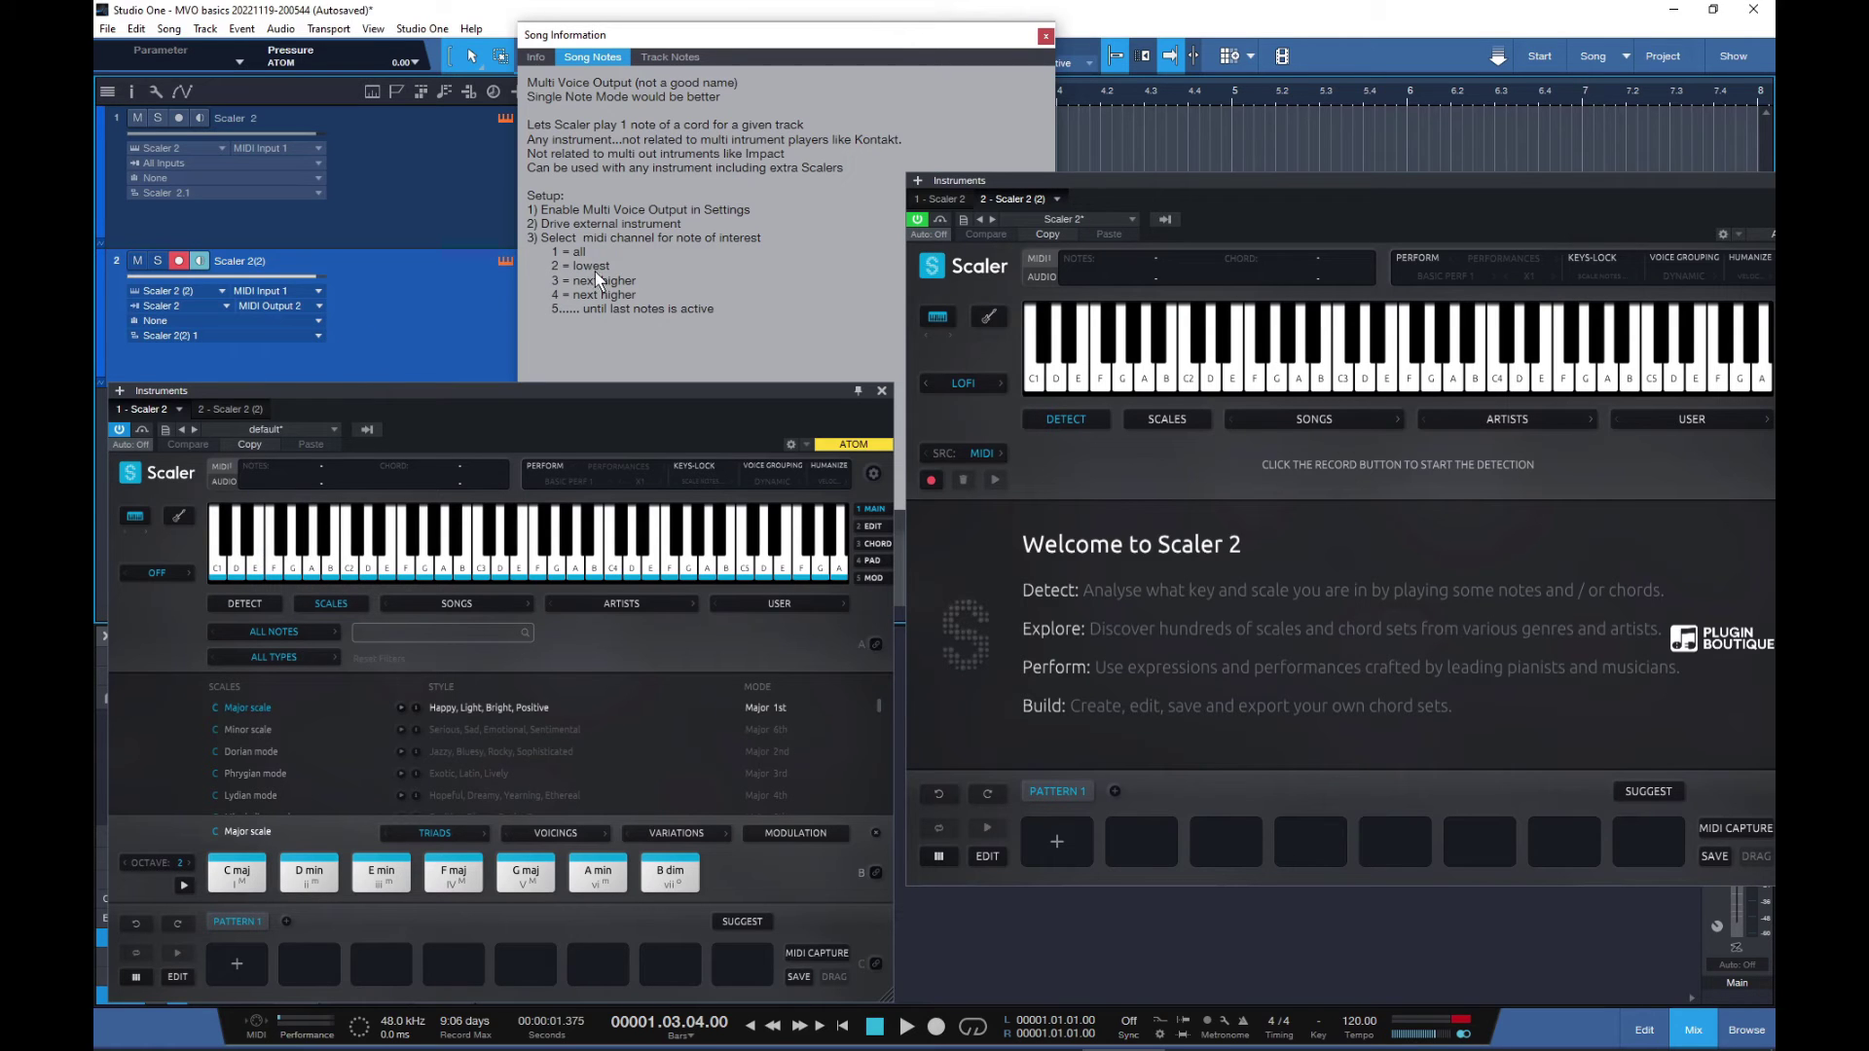
click(237, 871)
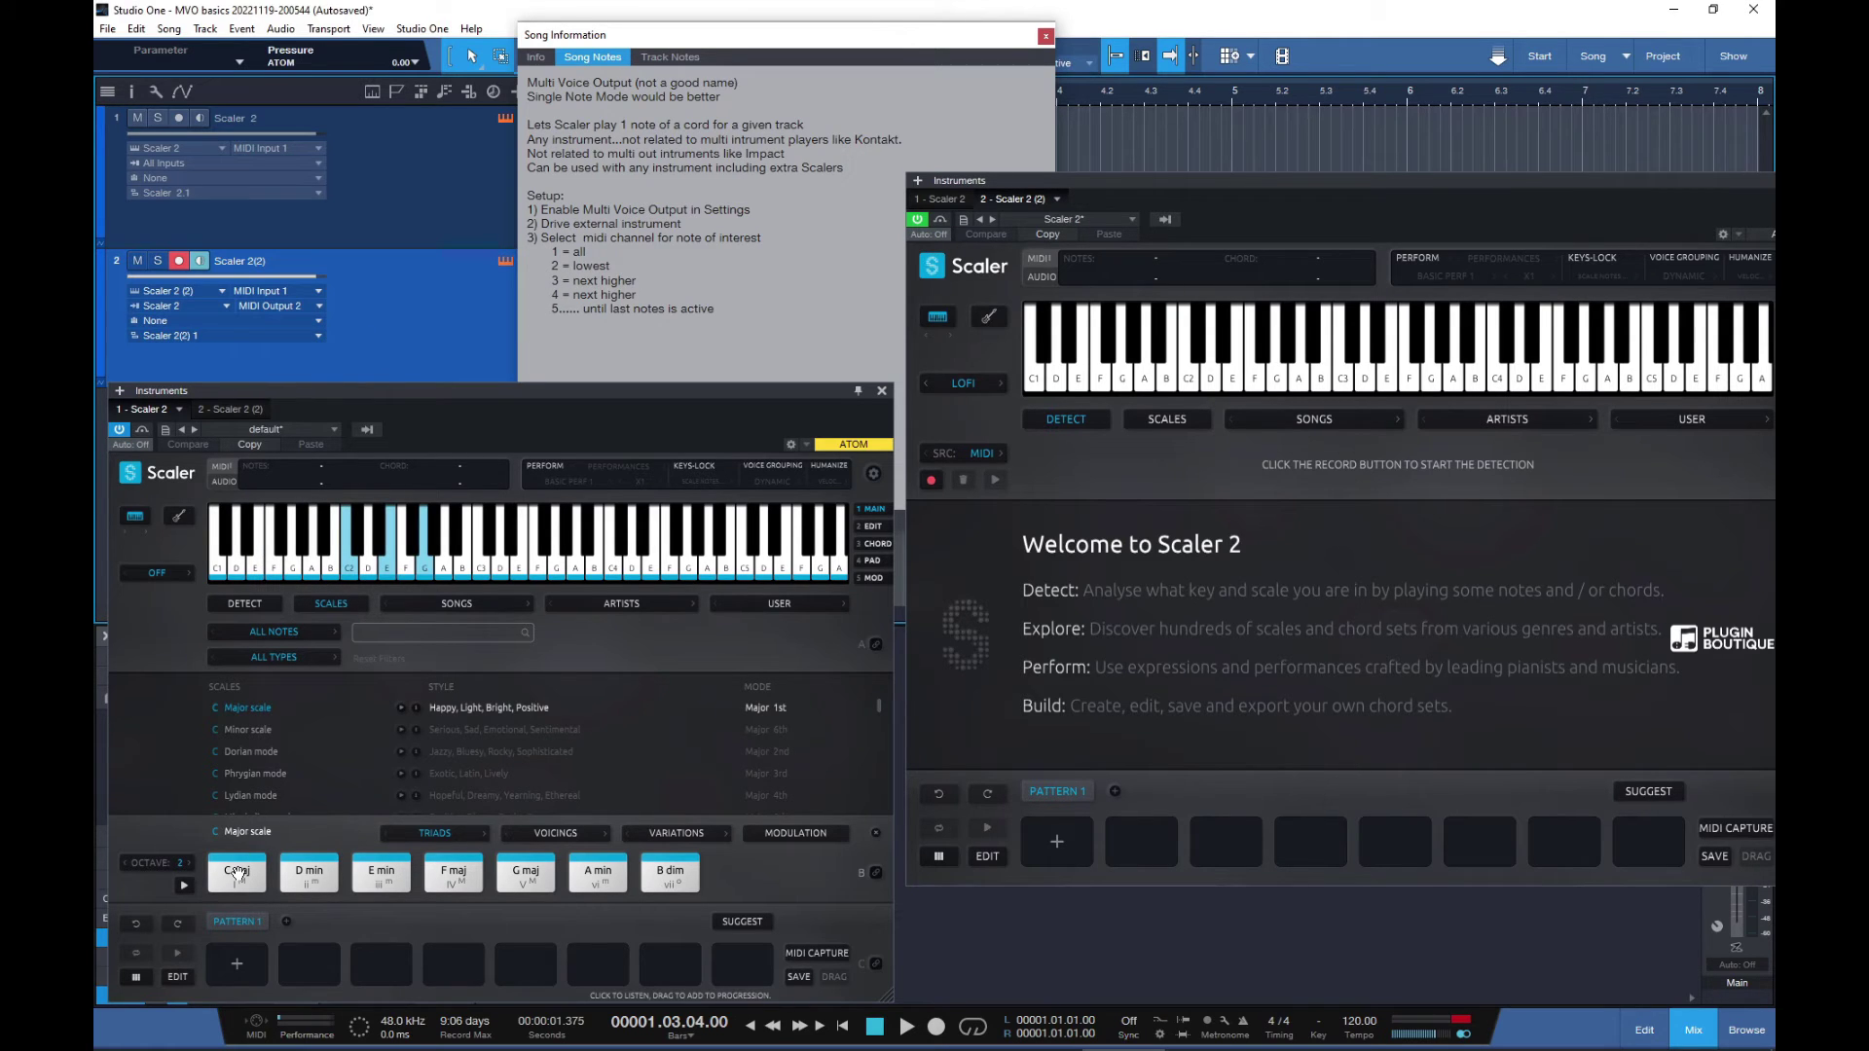
click(237, 871)
click(236, 871)
click(237, 871)
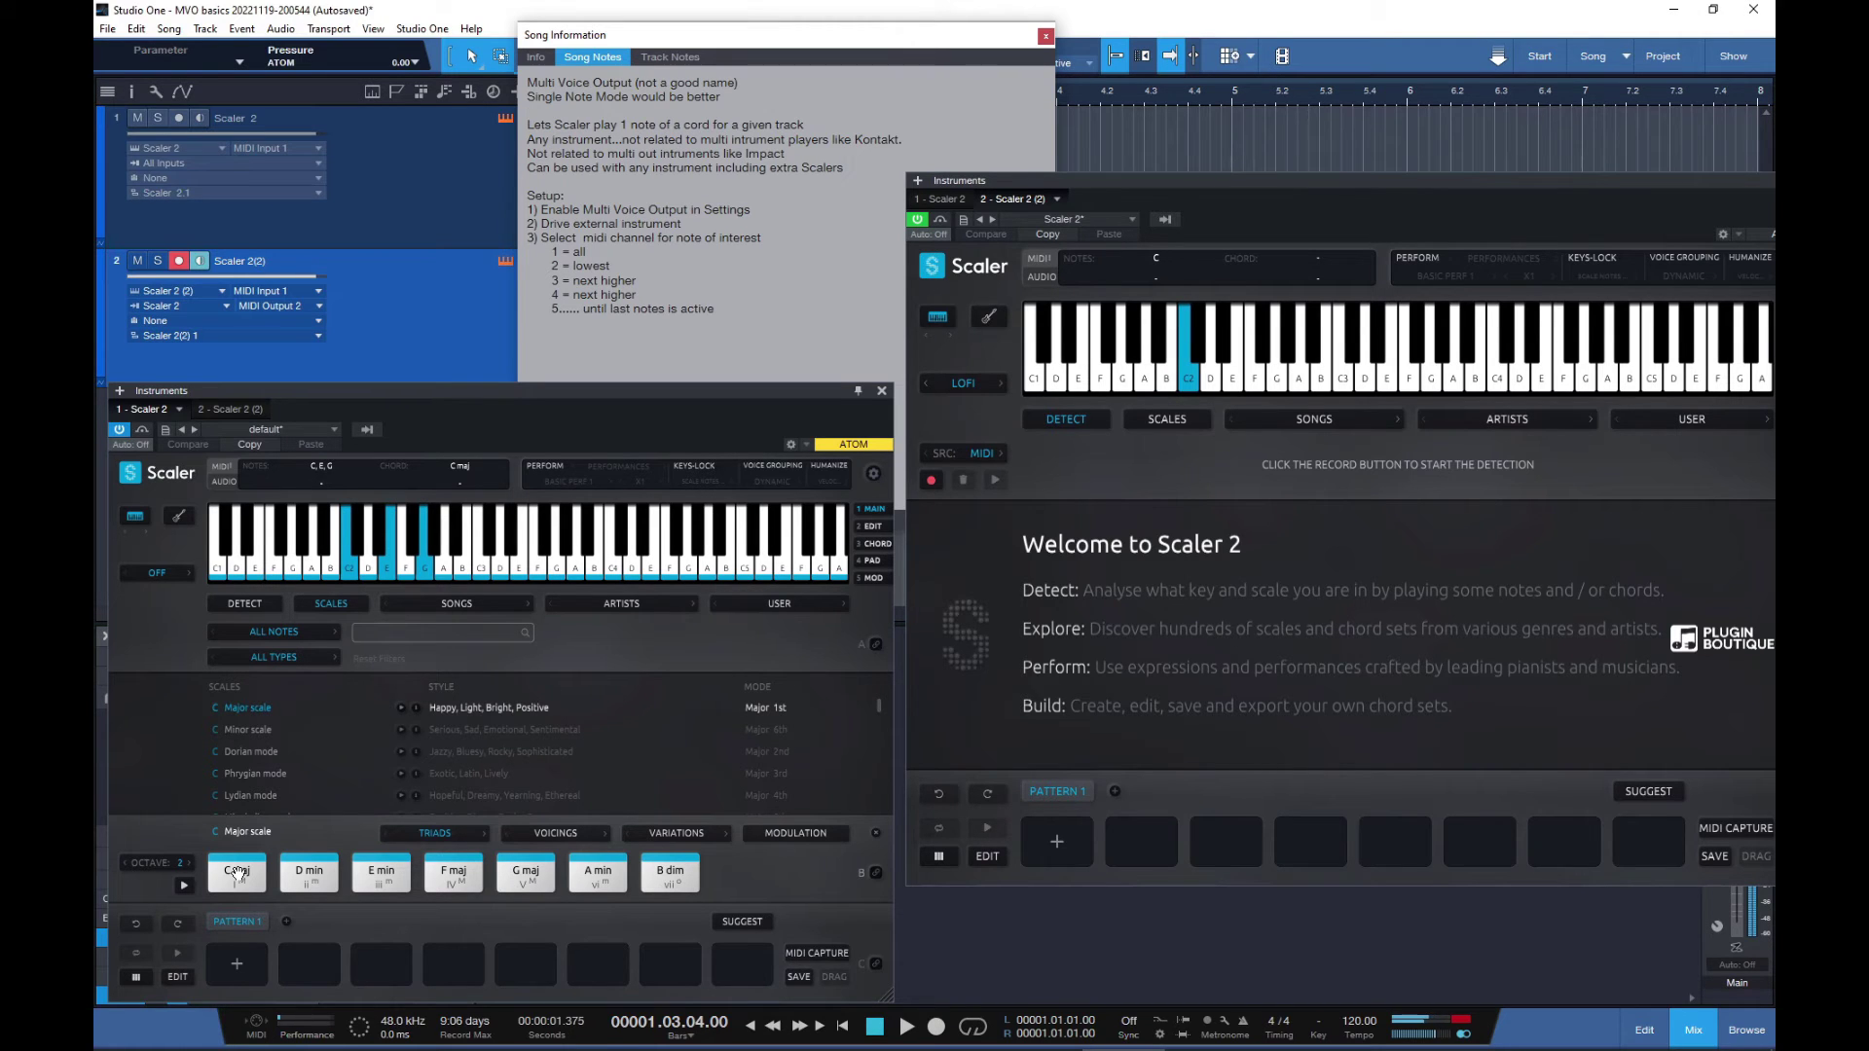
click(304, 876)
click(304, 876)
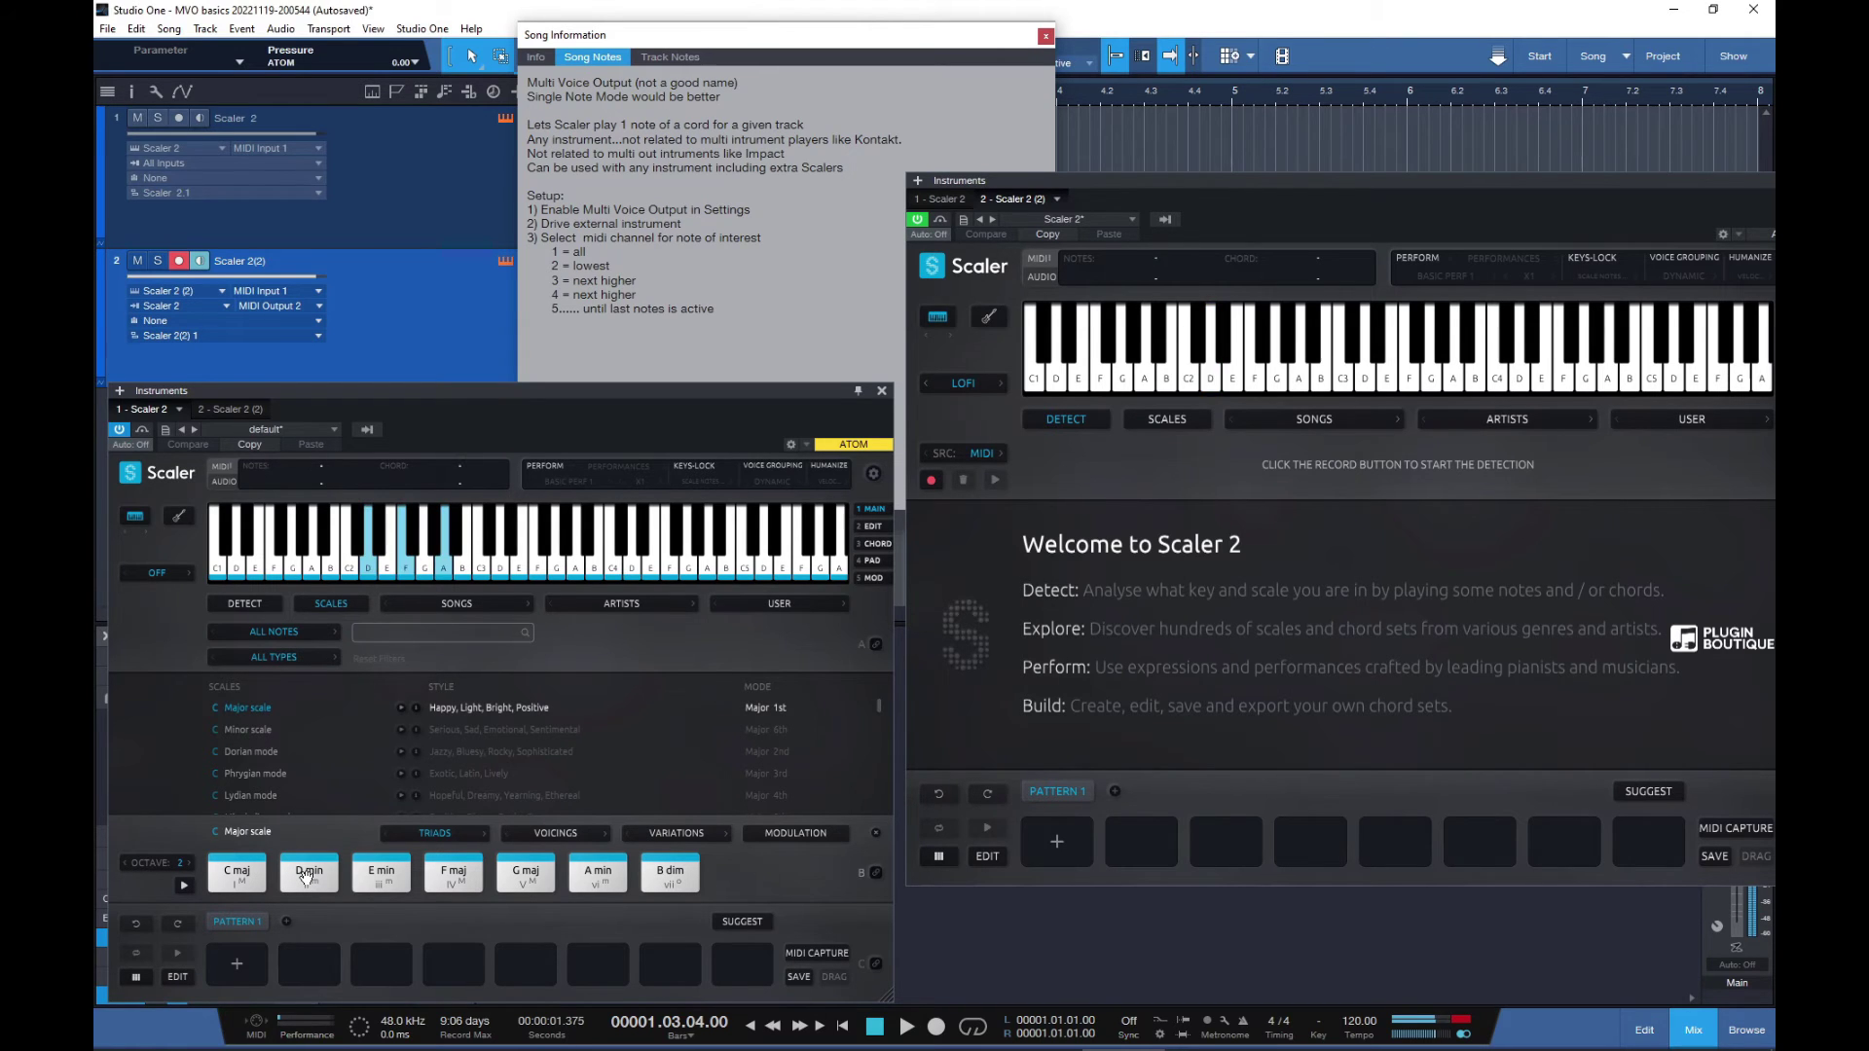
click(305, 876)
click(385, 878)
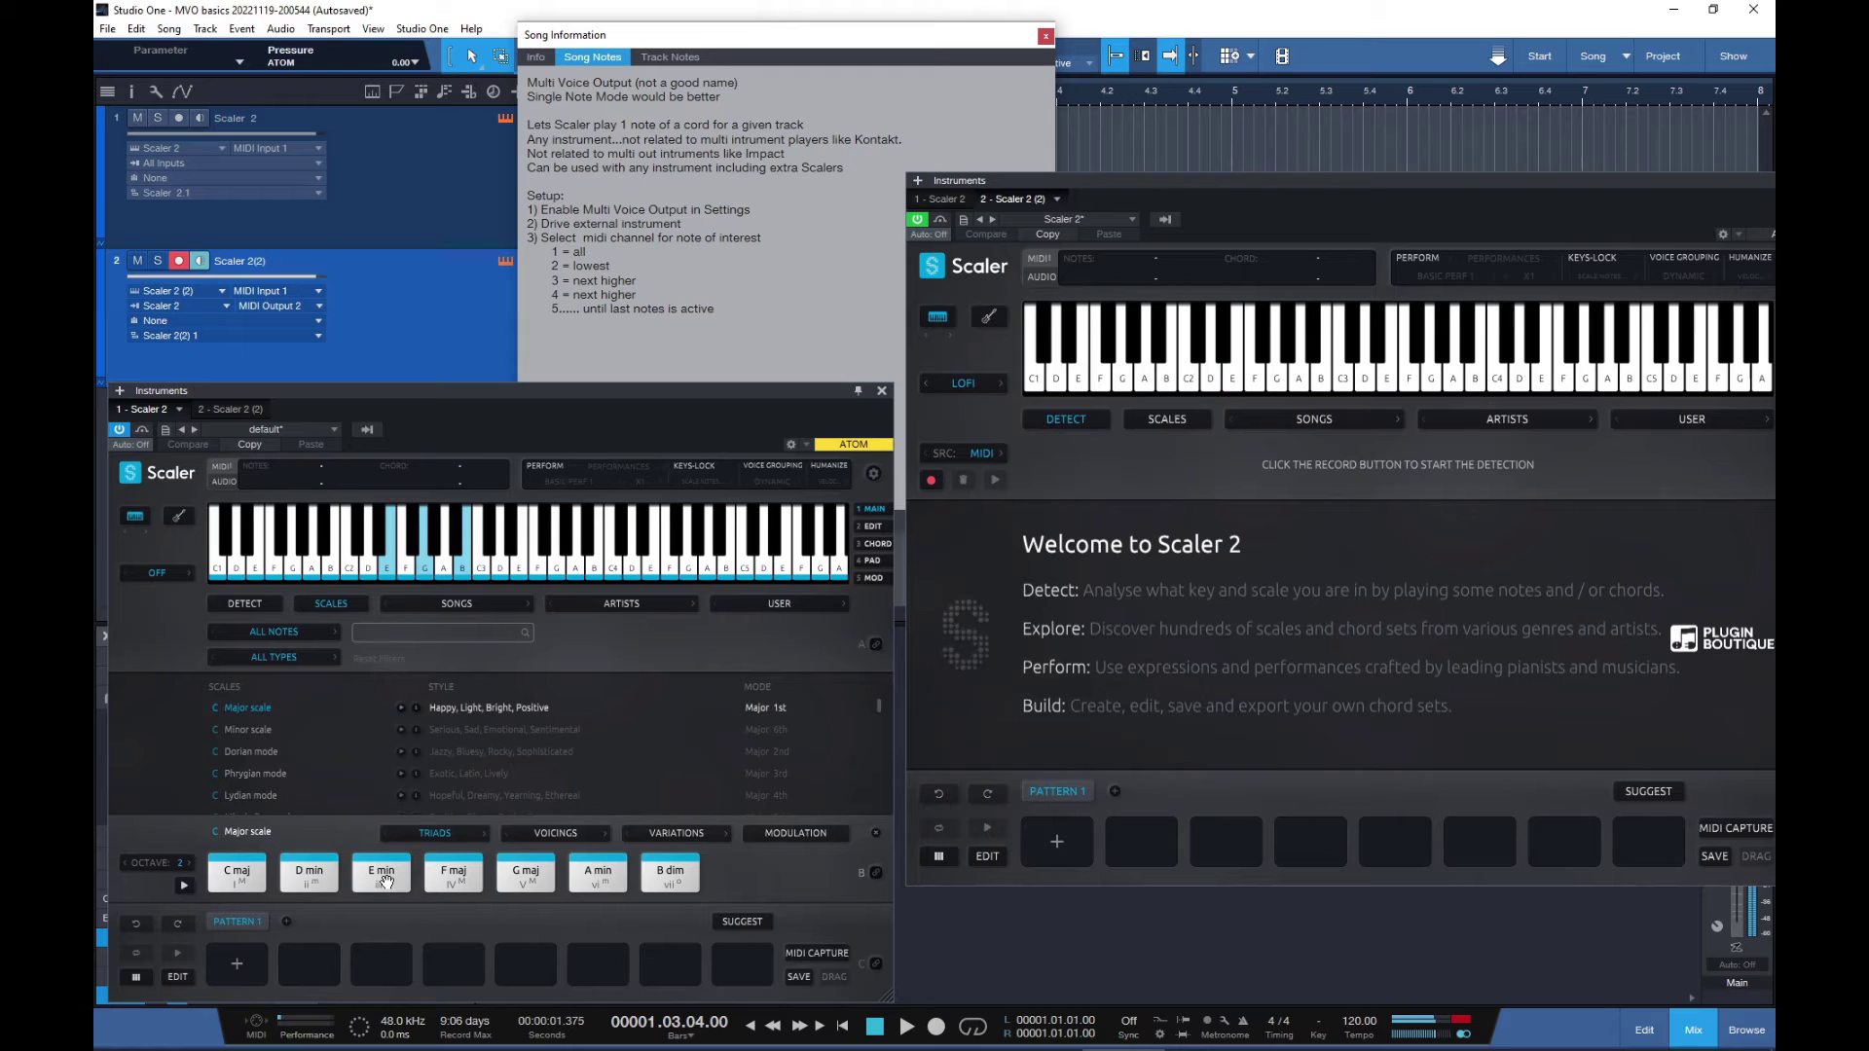
click(385, 879)
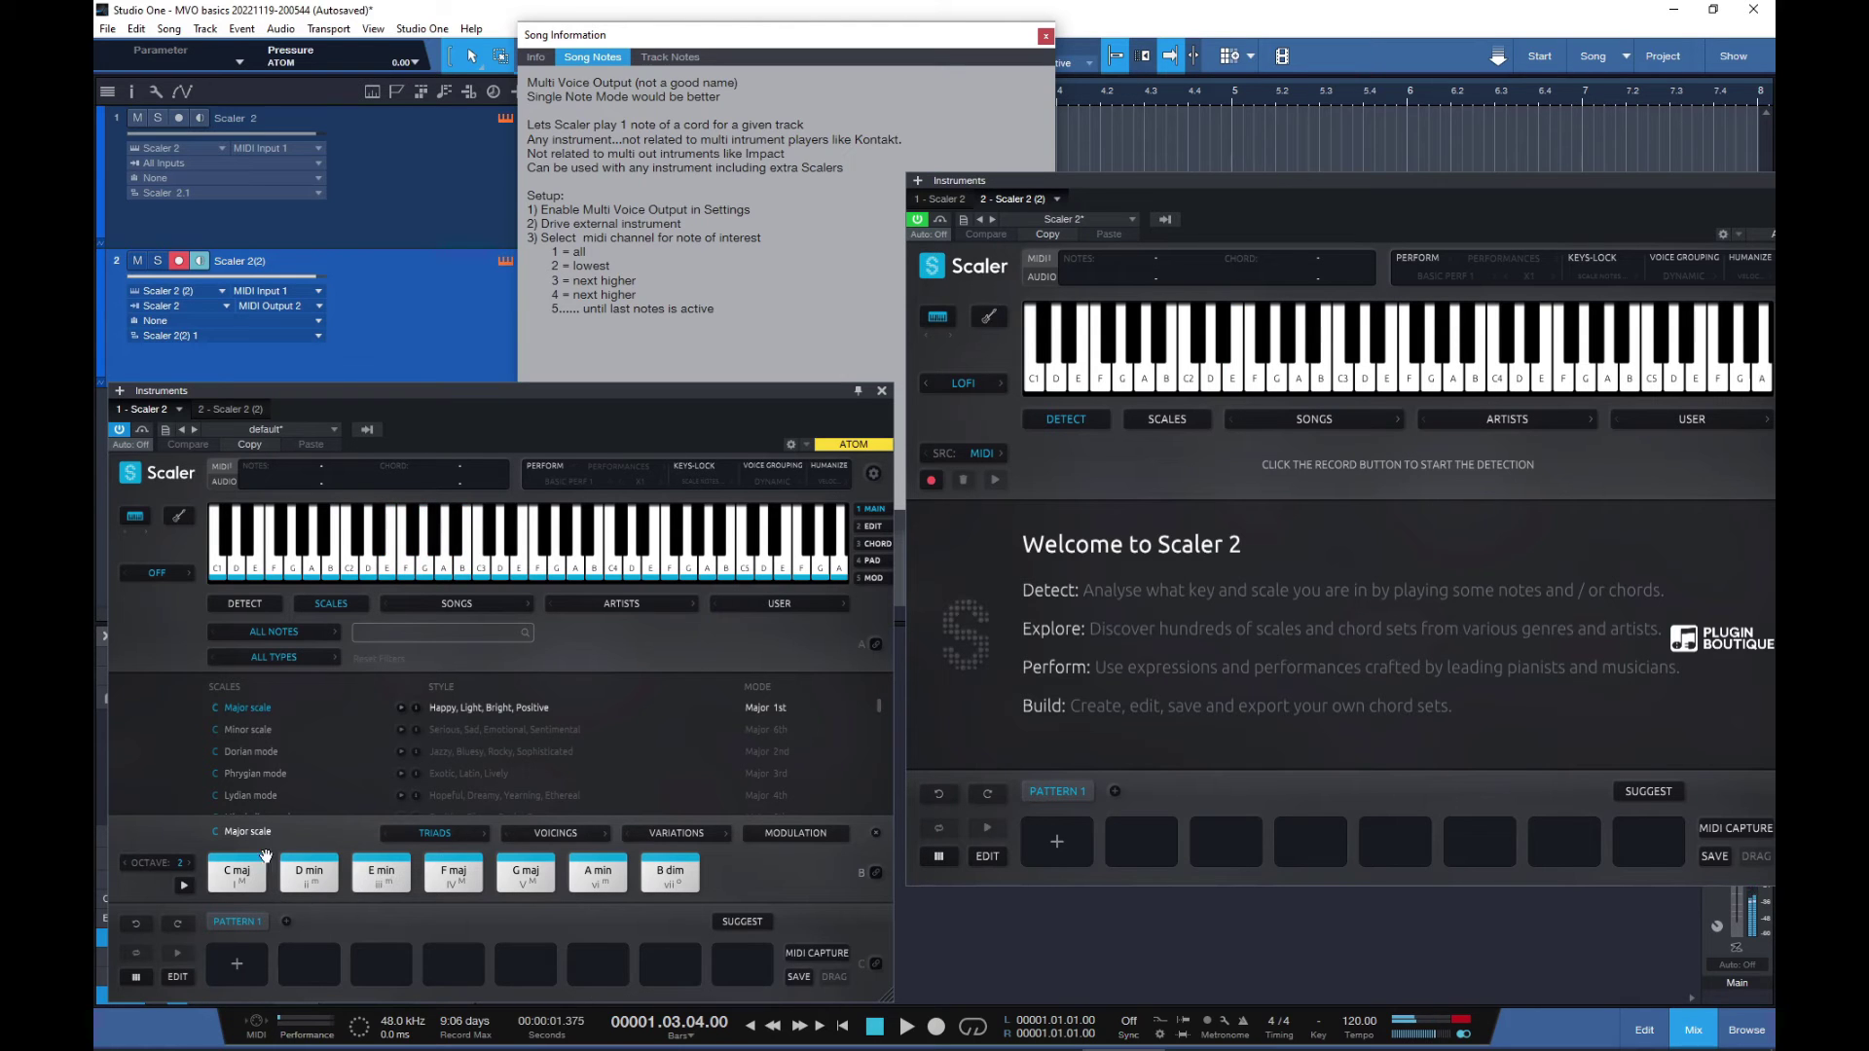
- Switch track 2 back to MIDI Output 1 and replay the C maj chord
click(319, 304)
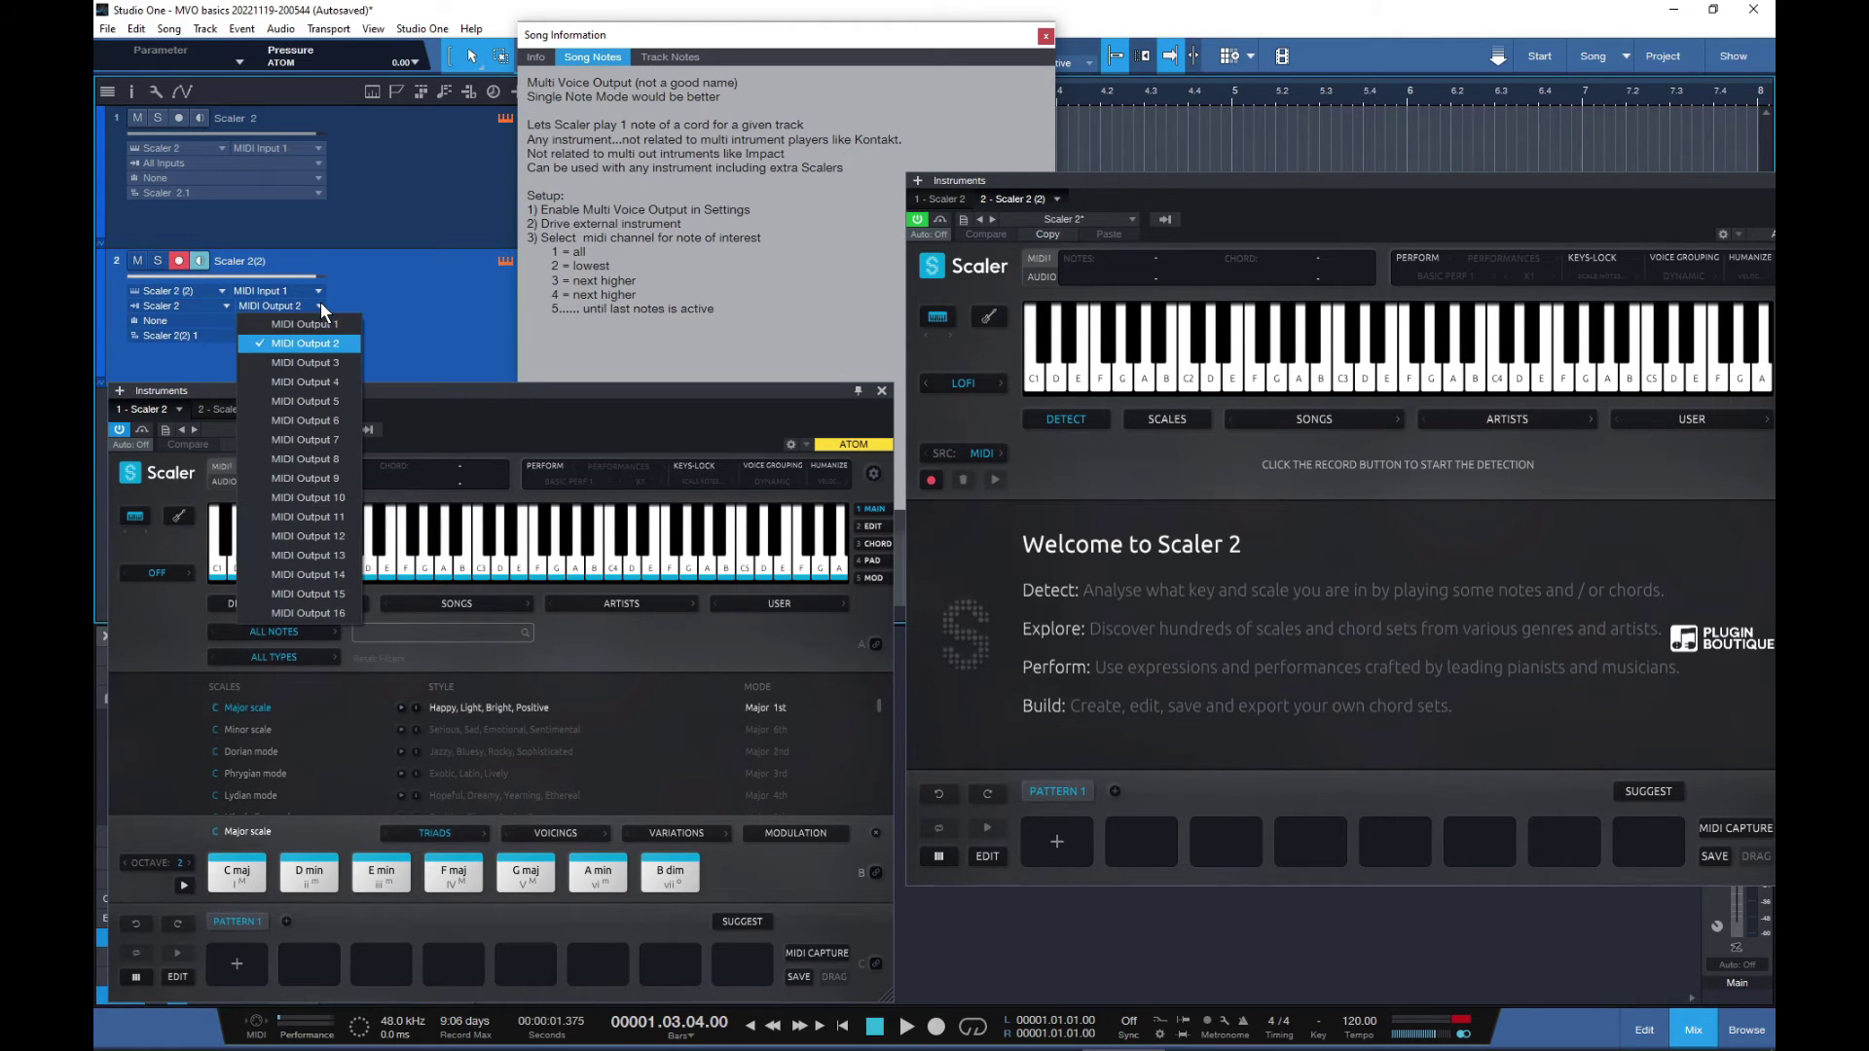
click(292, 324)
click(240, 873)
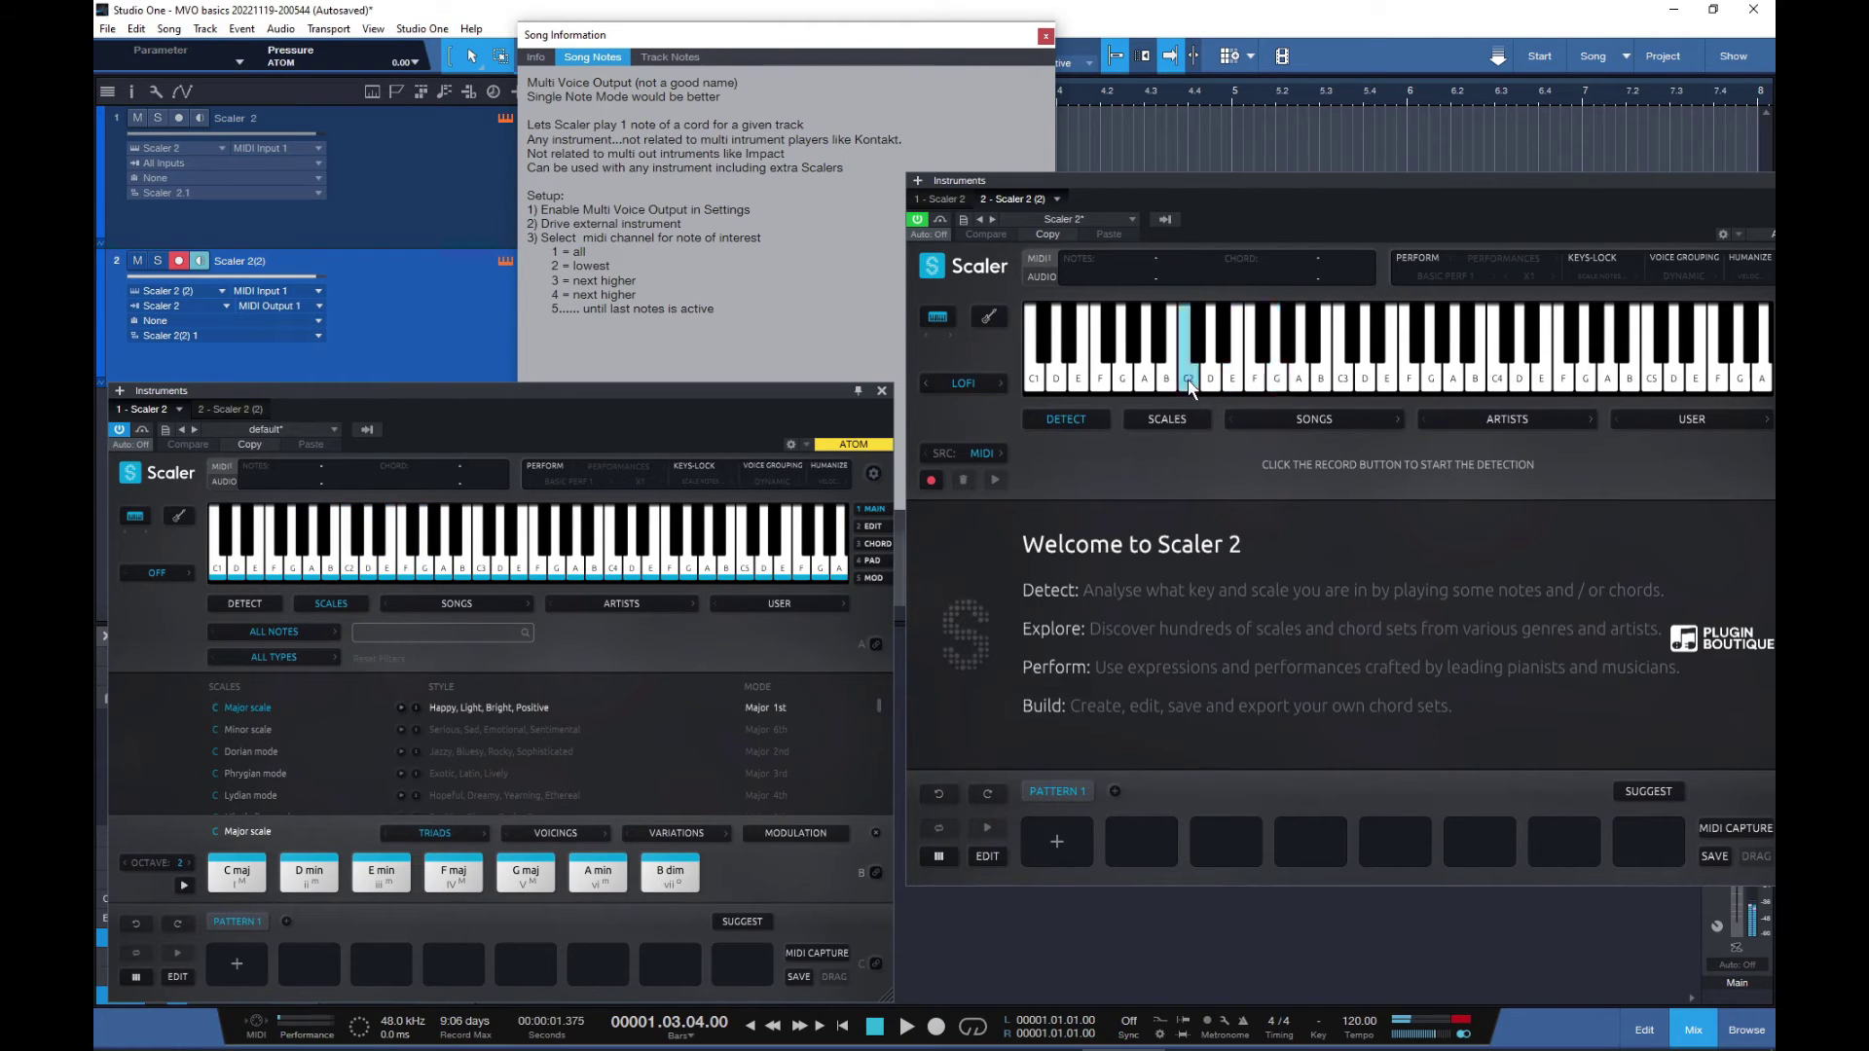
click(235, 873)
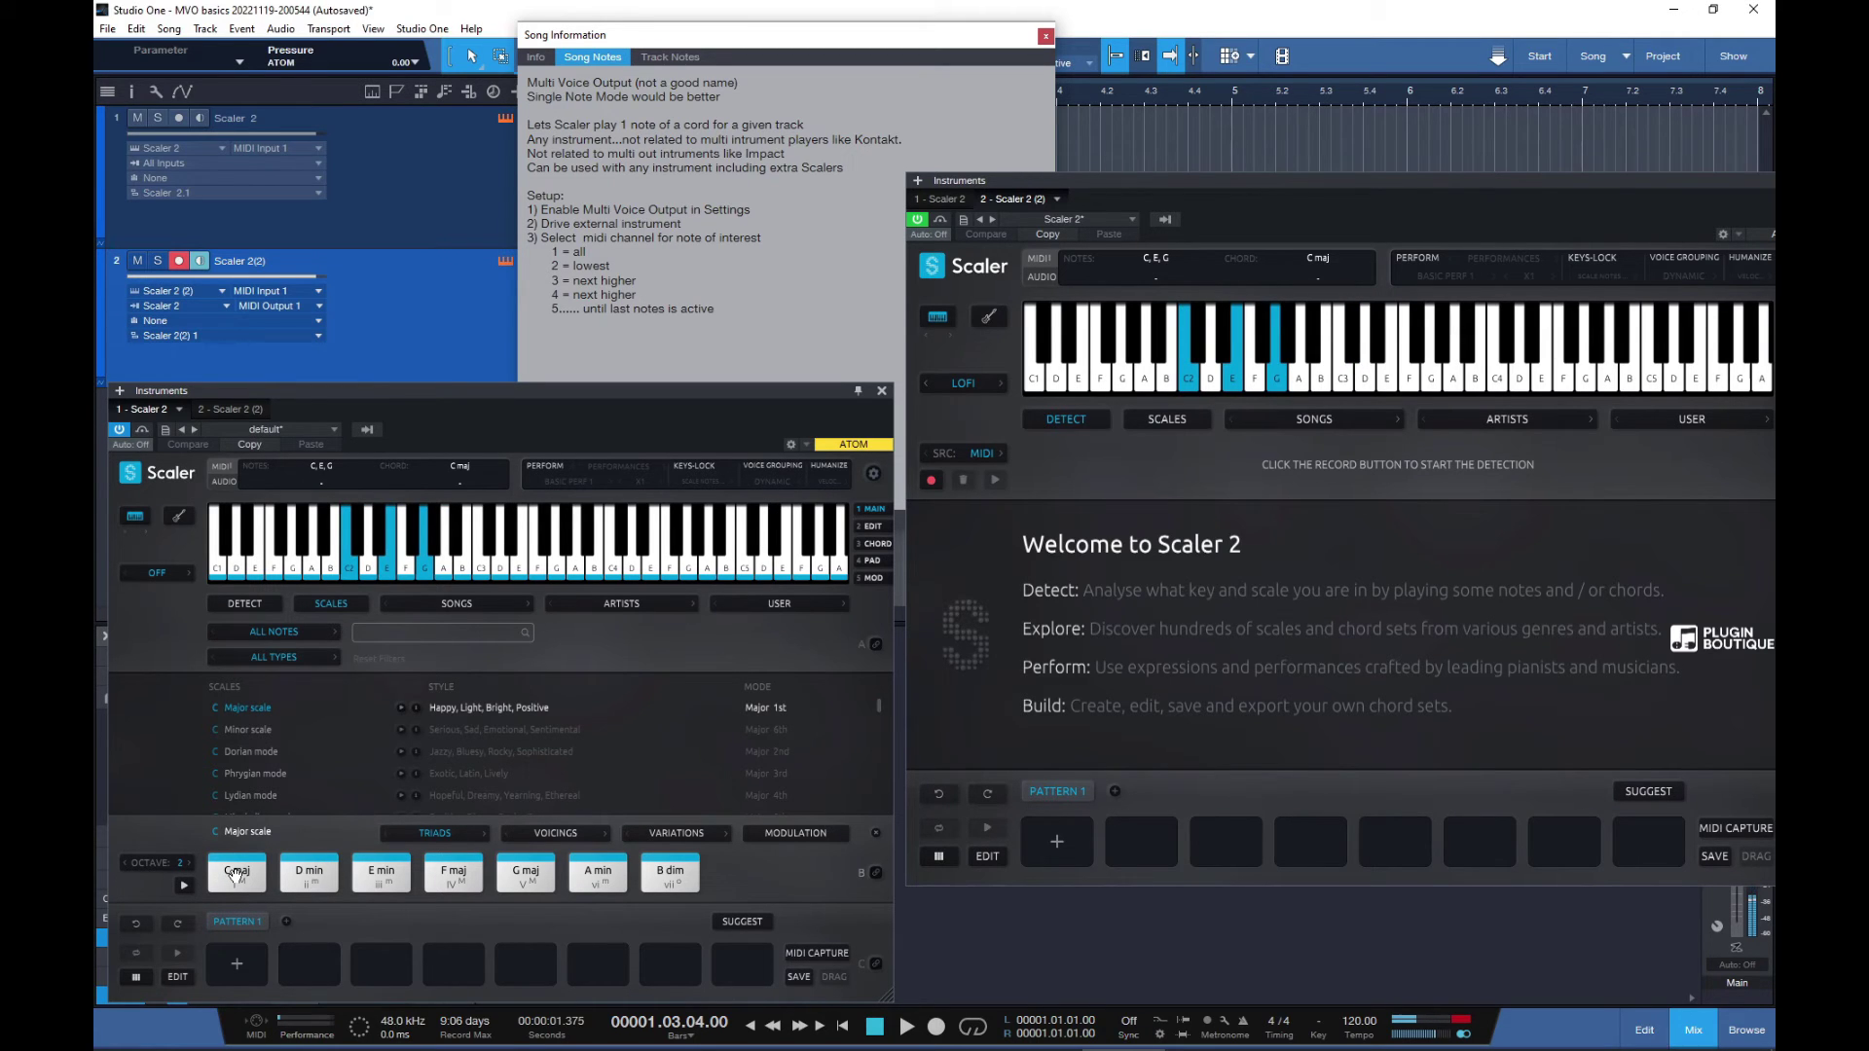
- Route track 2 to MIDI Output 3 and audition the C maj chord
click(319, 304)
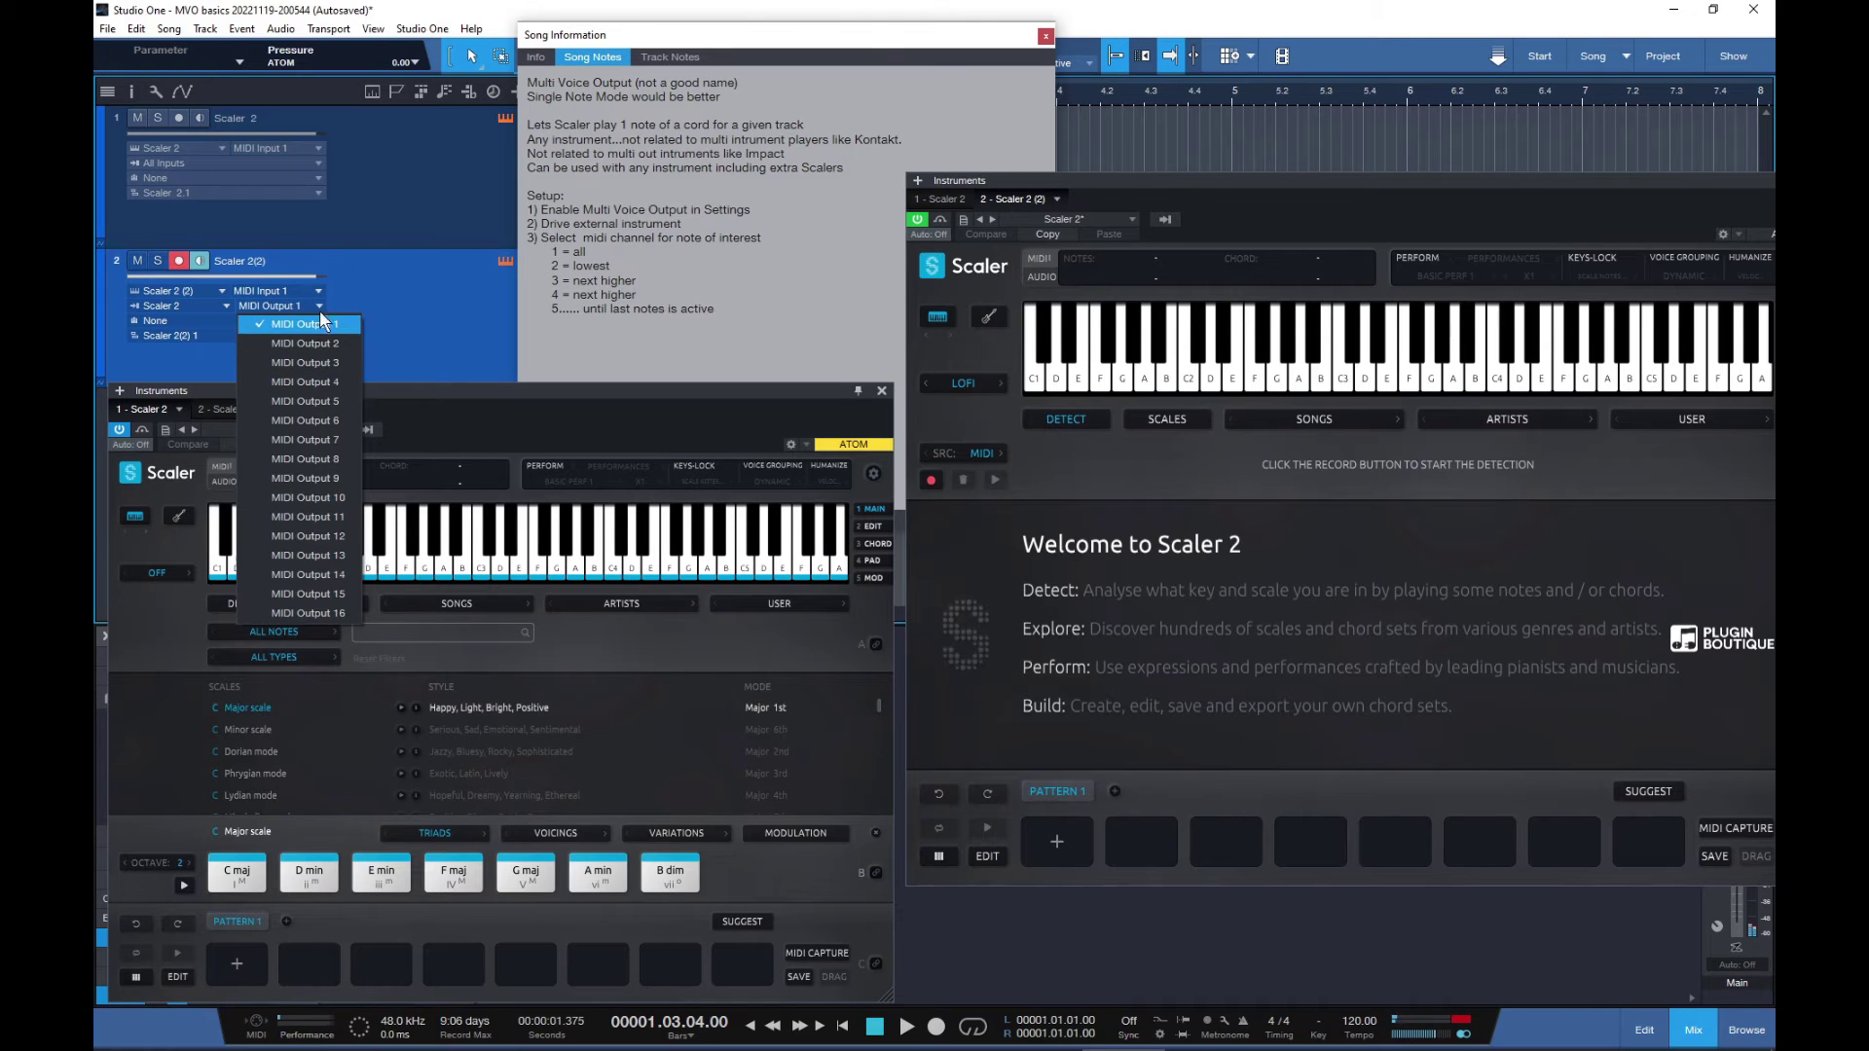
click(331, 362)
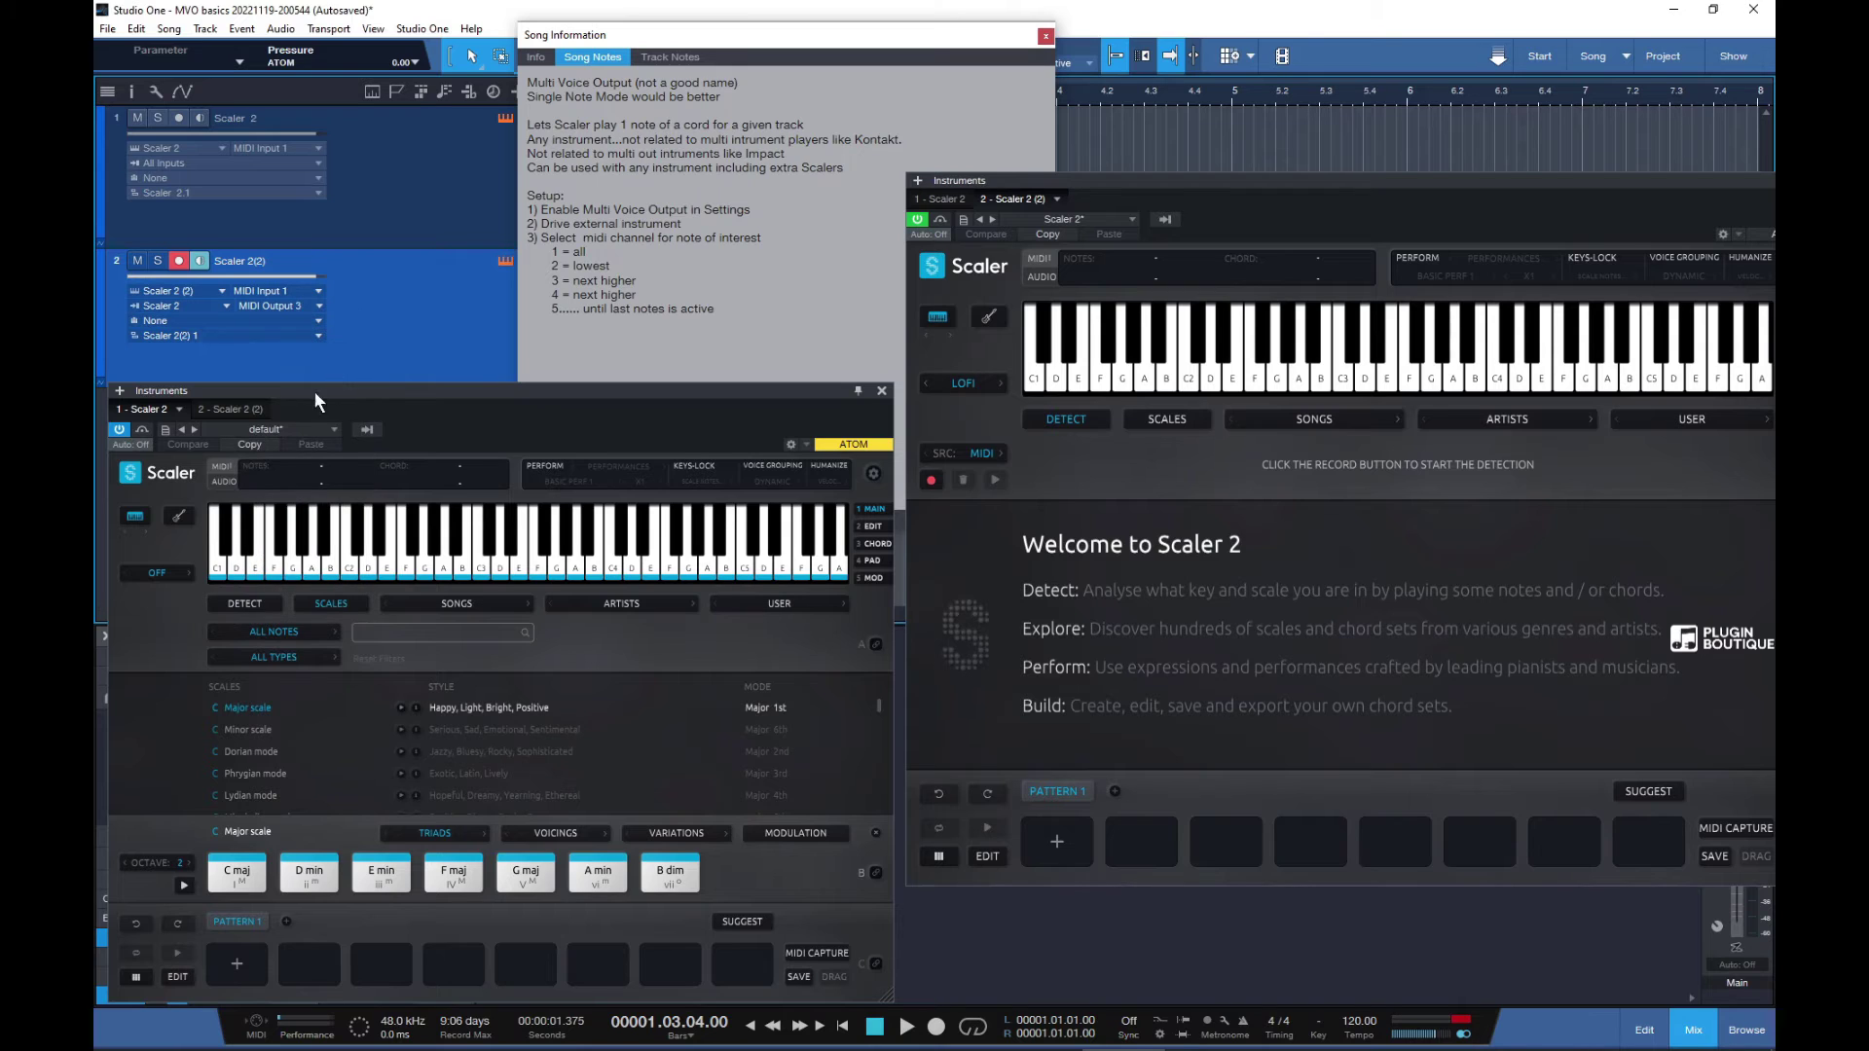
click(236, 873)
click(236, 873)
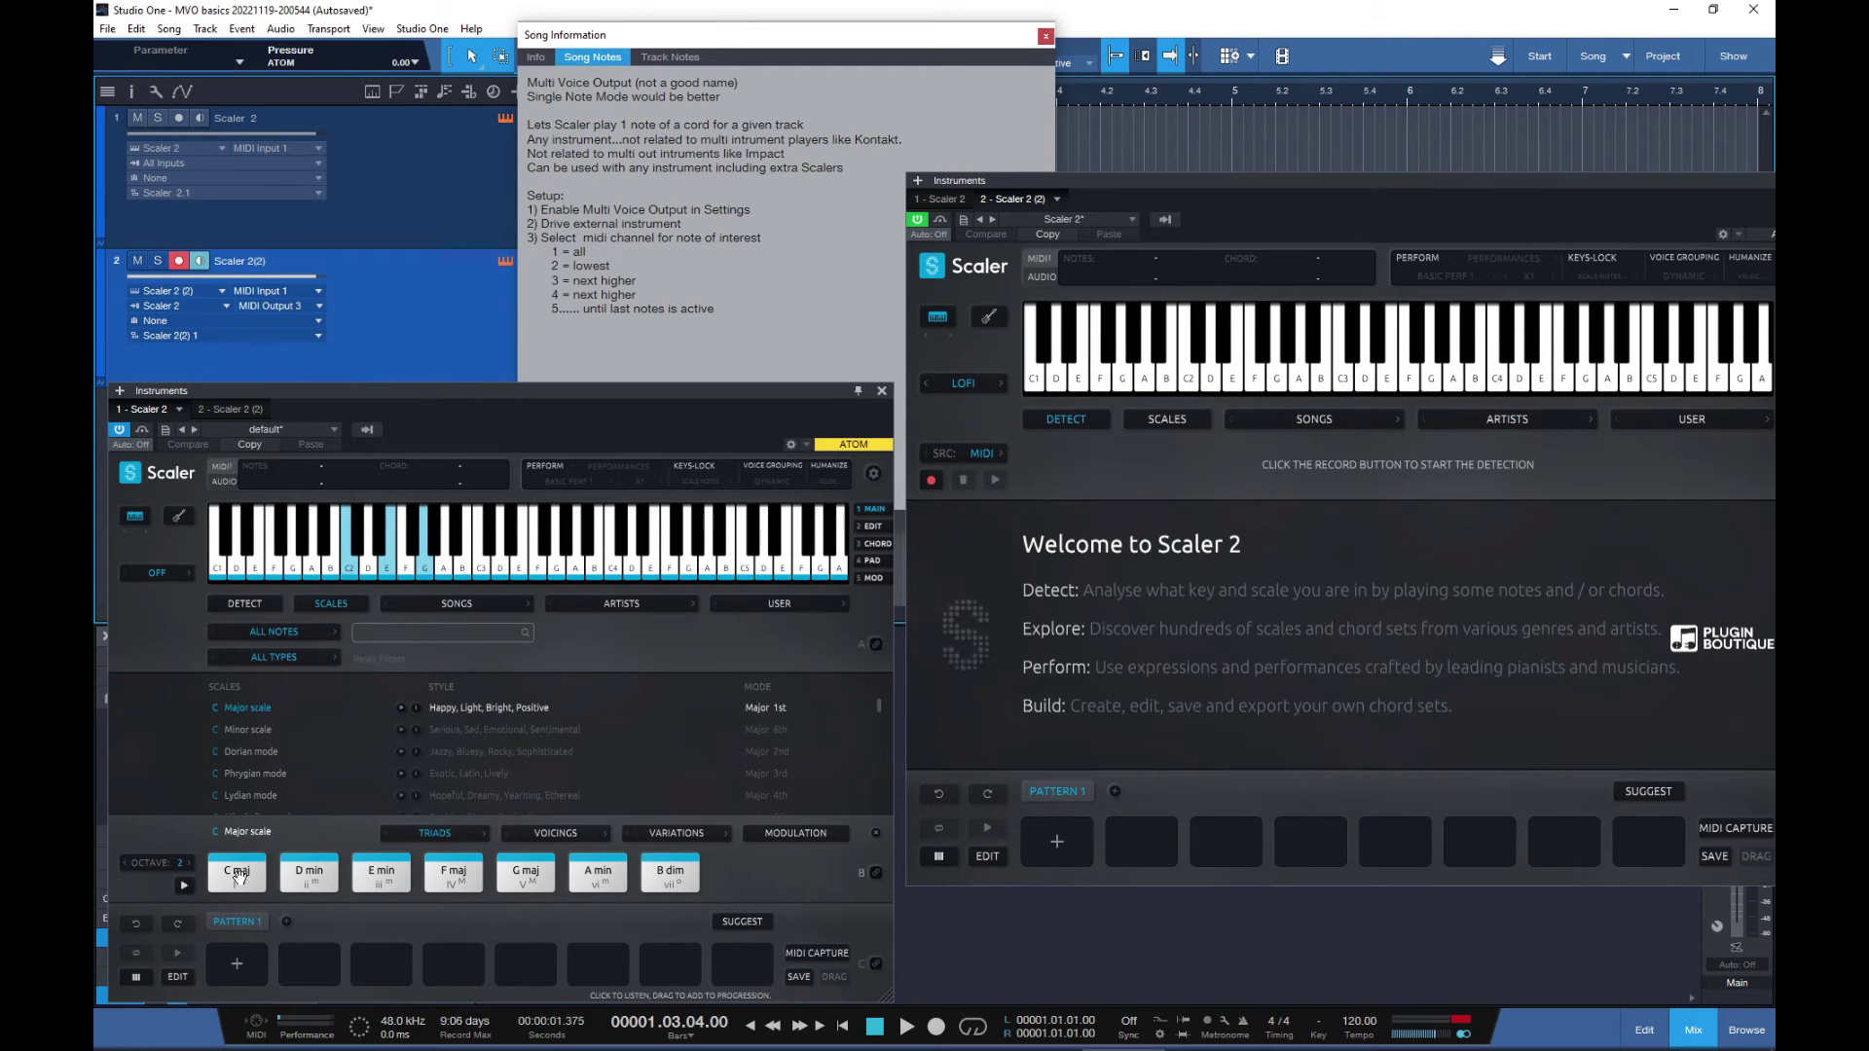
click(237, 873)
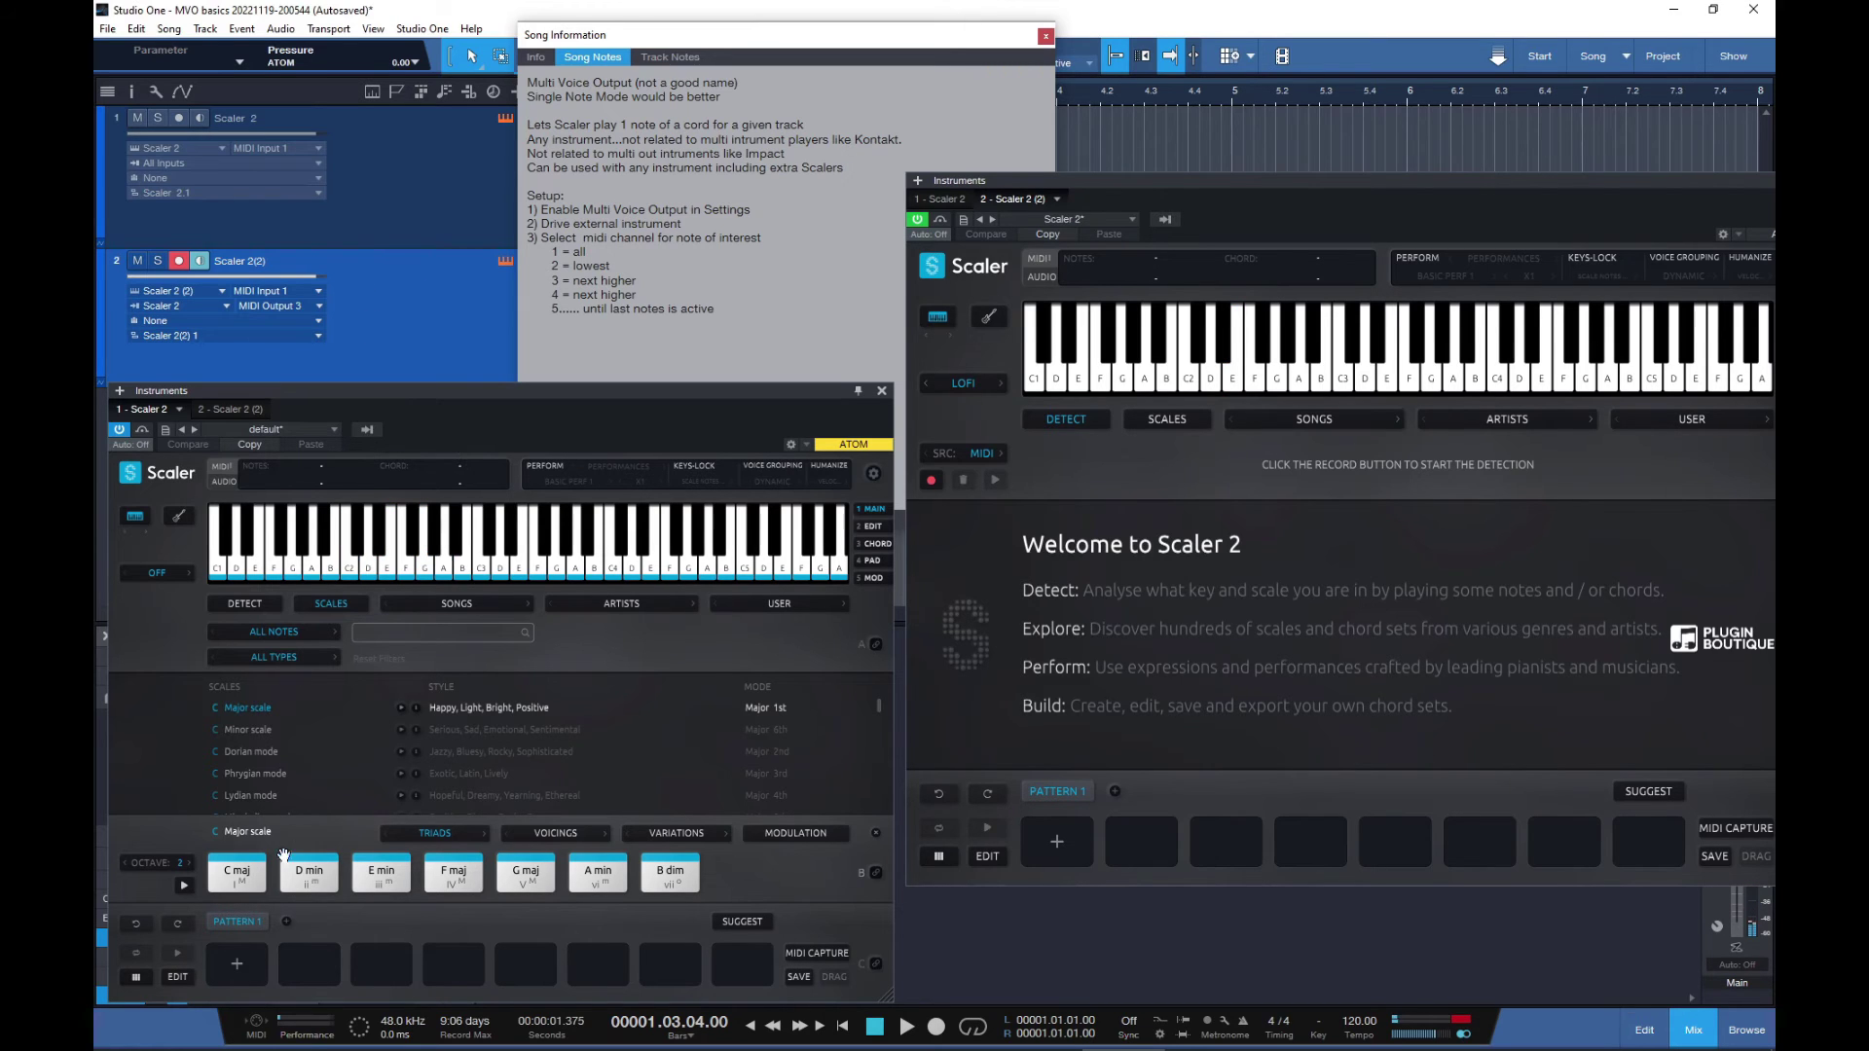
- Route track 2 to MIDI Output 4, then Output 5, auditioning the C maj chord each time
click(319, 306)
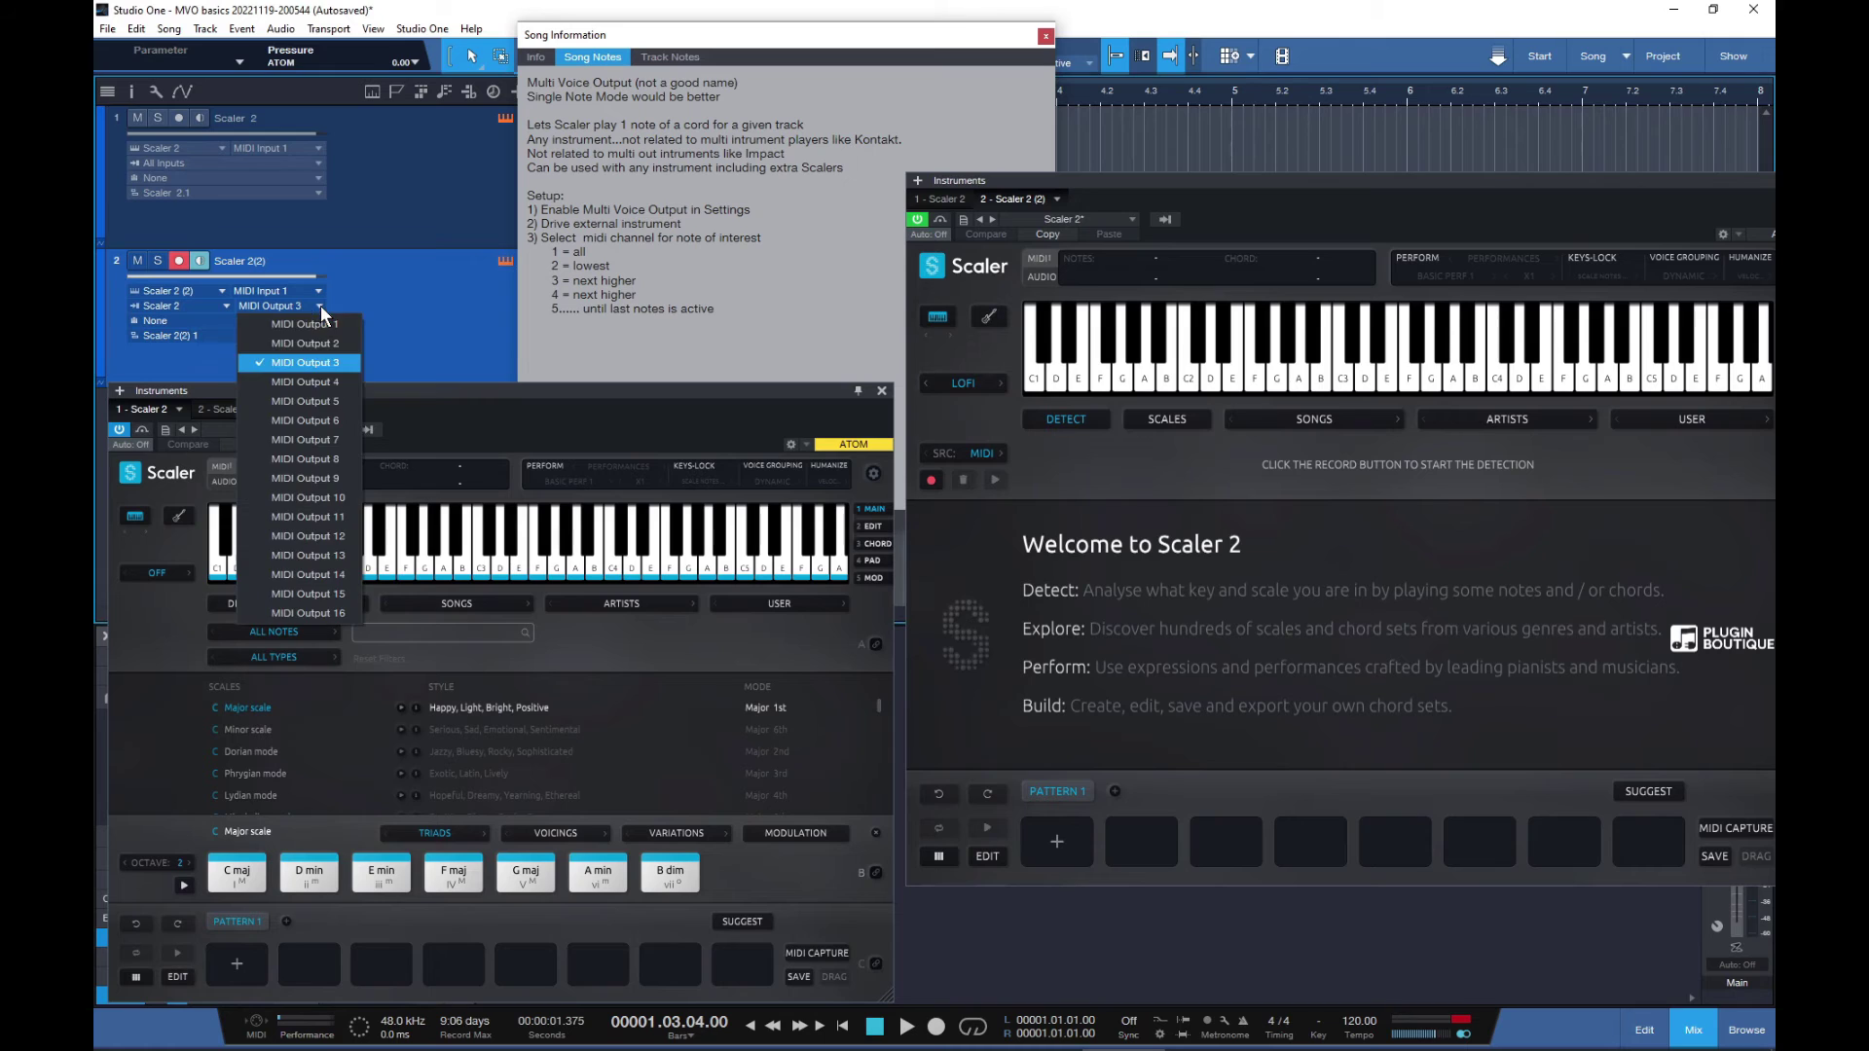
click(335, 377)
click(247, 876)
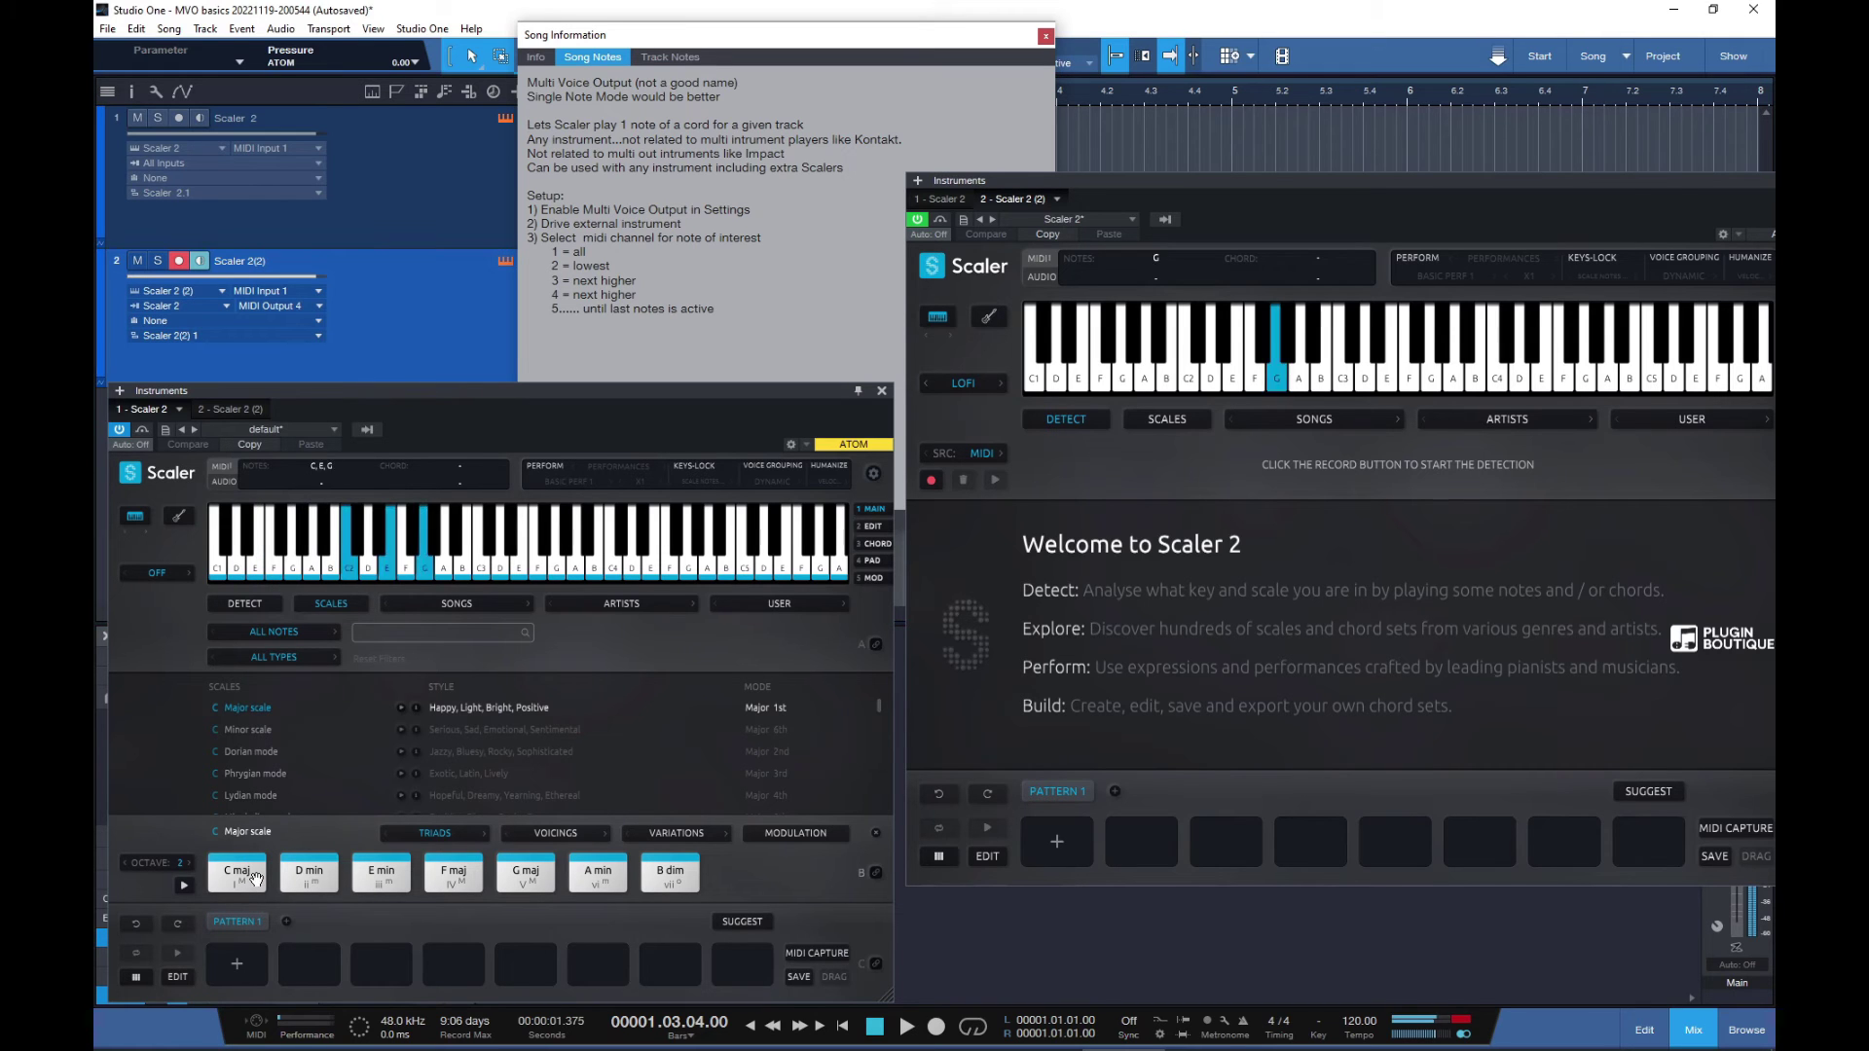
click(319, 305)
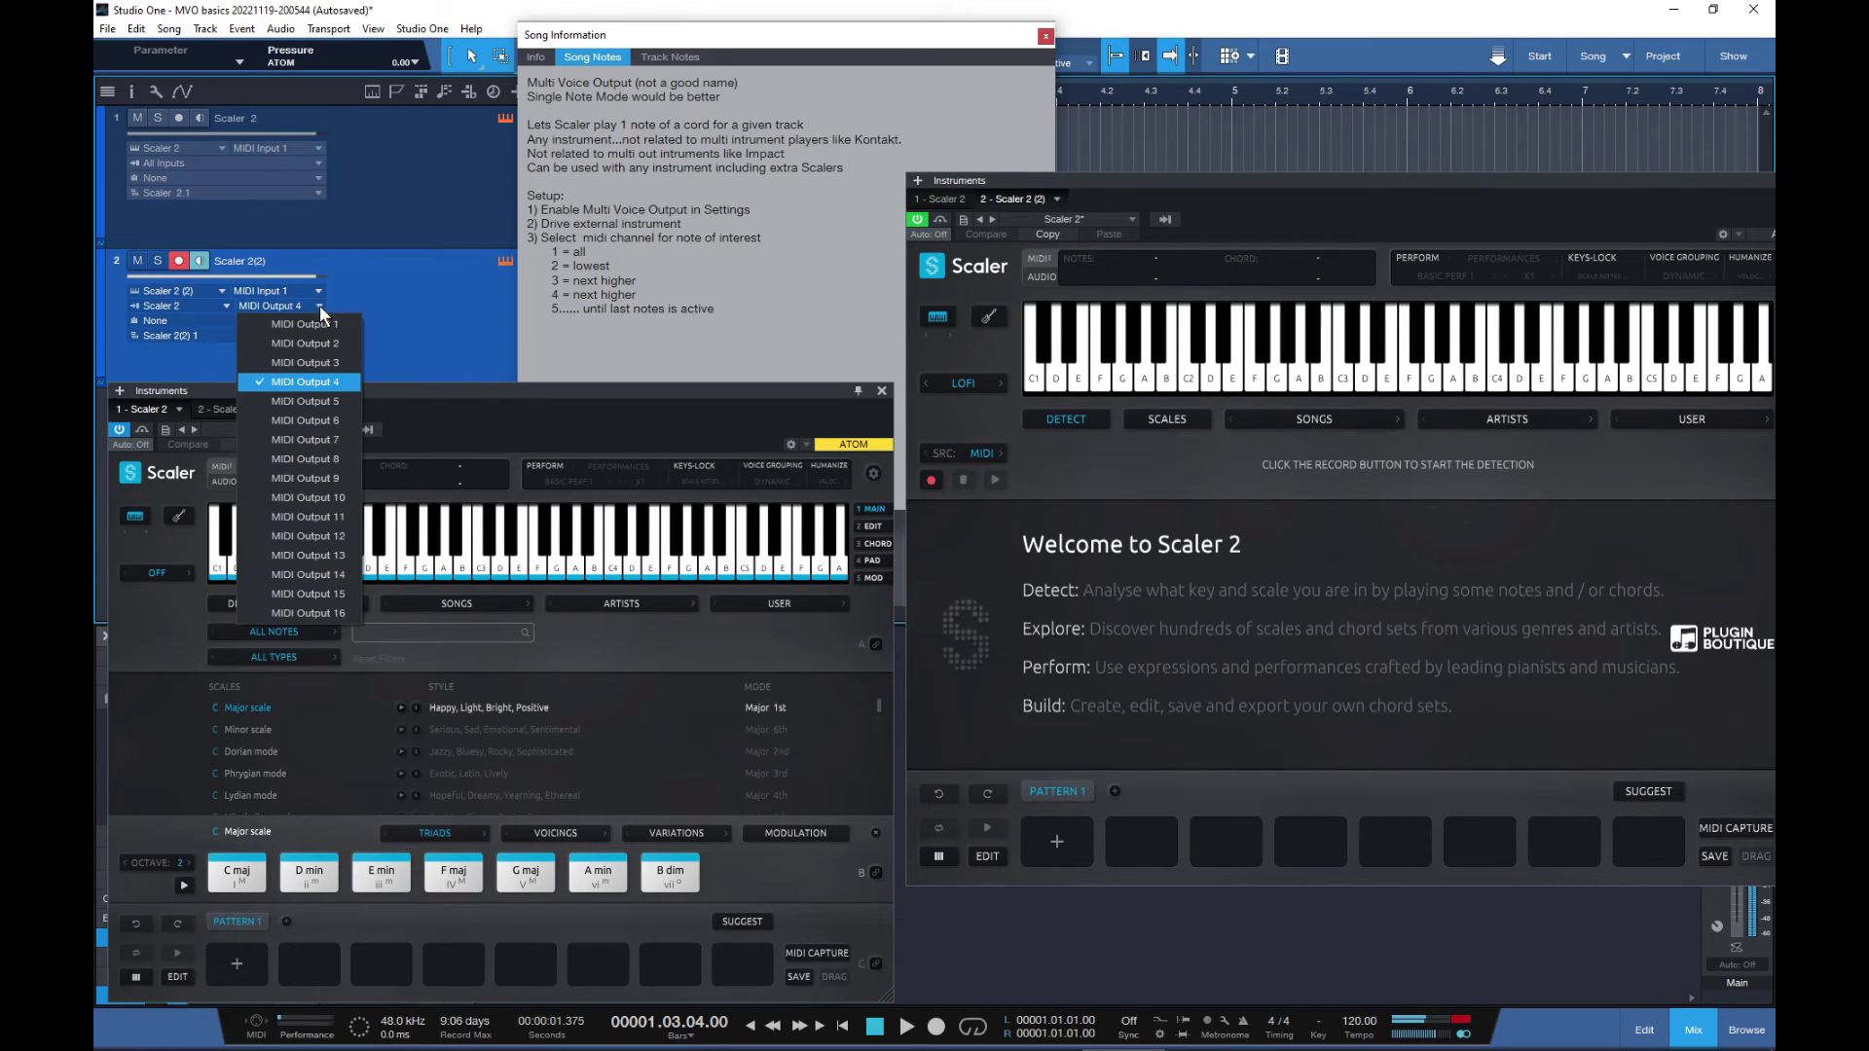
click(325, 402)
click(238, 871)
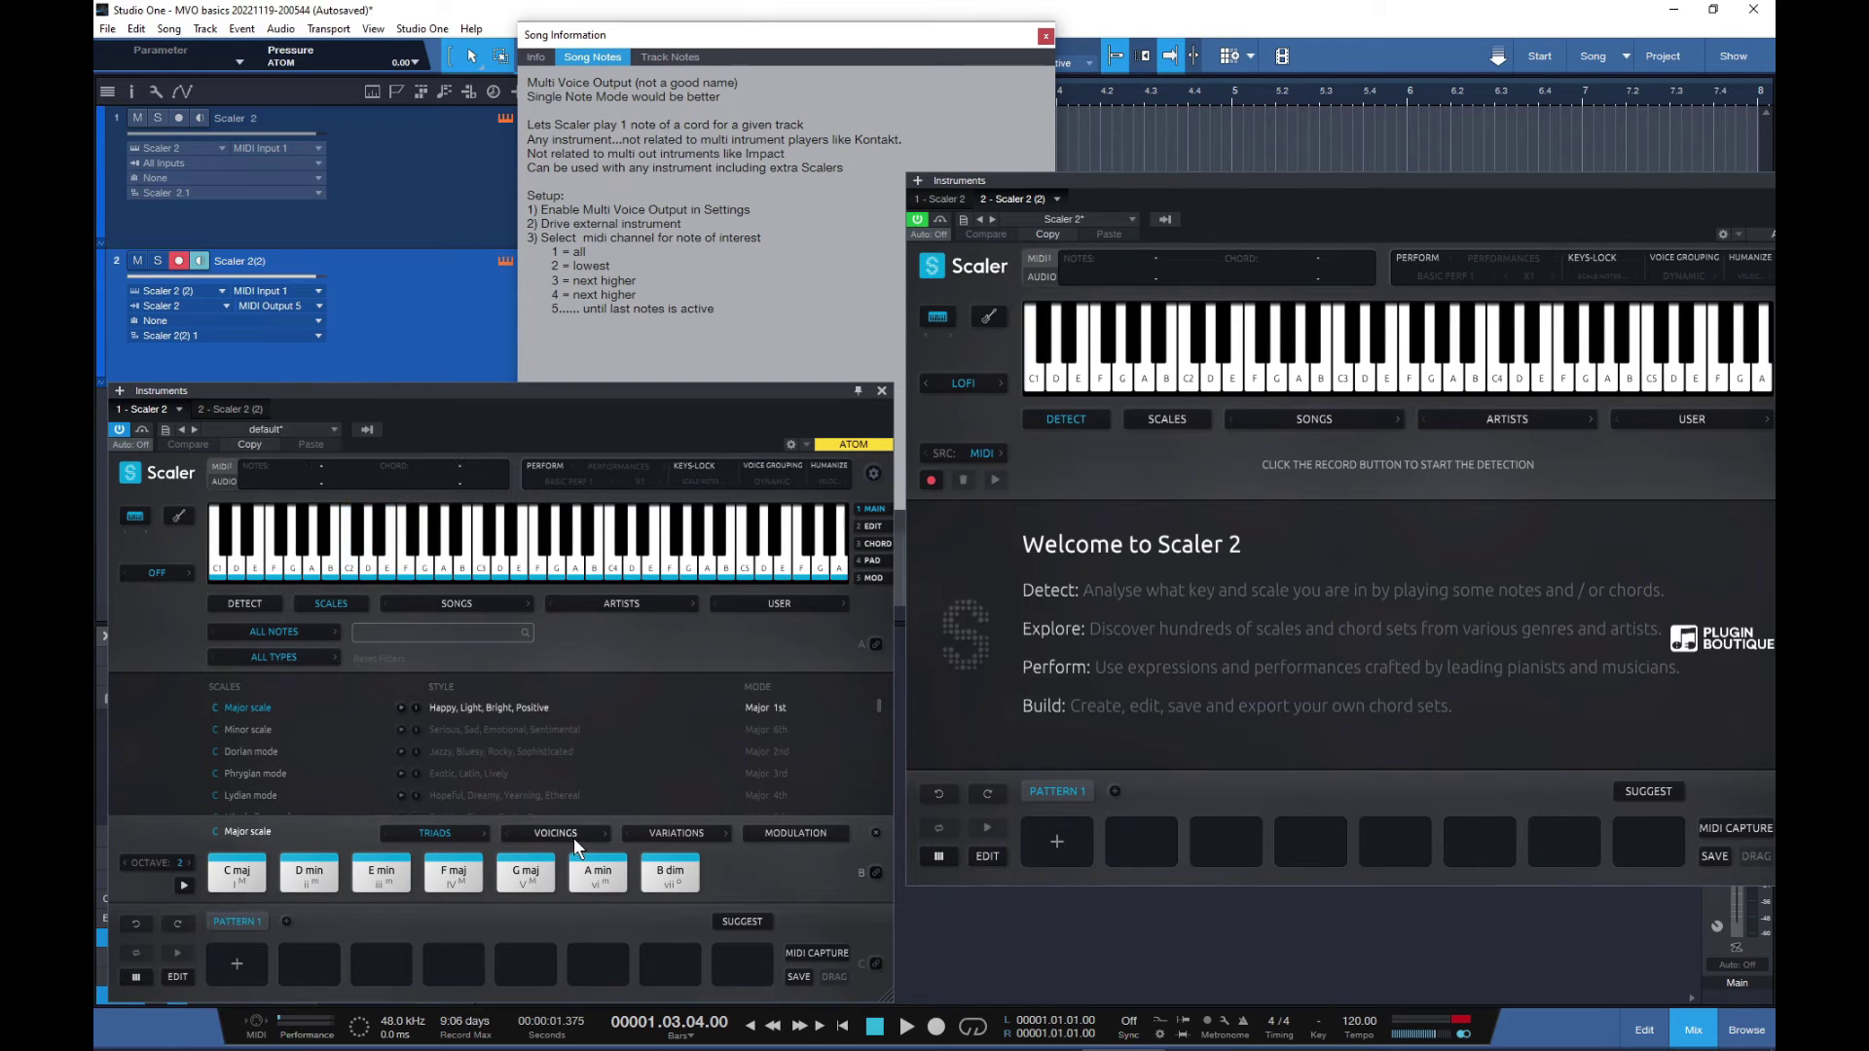
- Switch the chord pads to 7ths and route track 2 to MIDI Output 6, playing C maj7
click(482, 832)
click(231, 874)
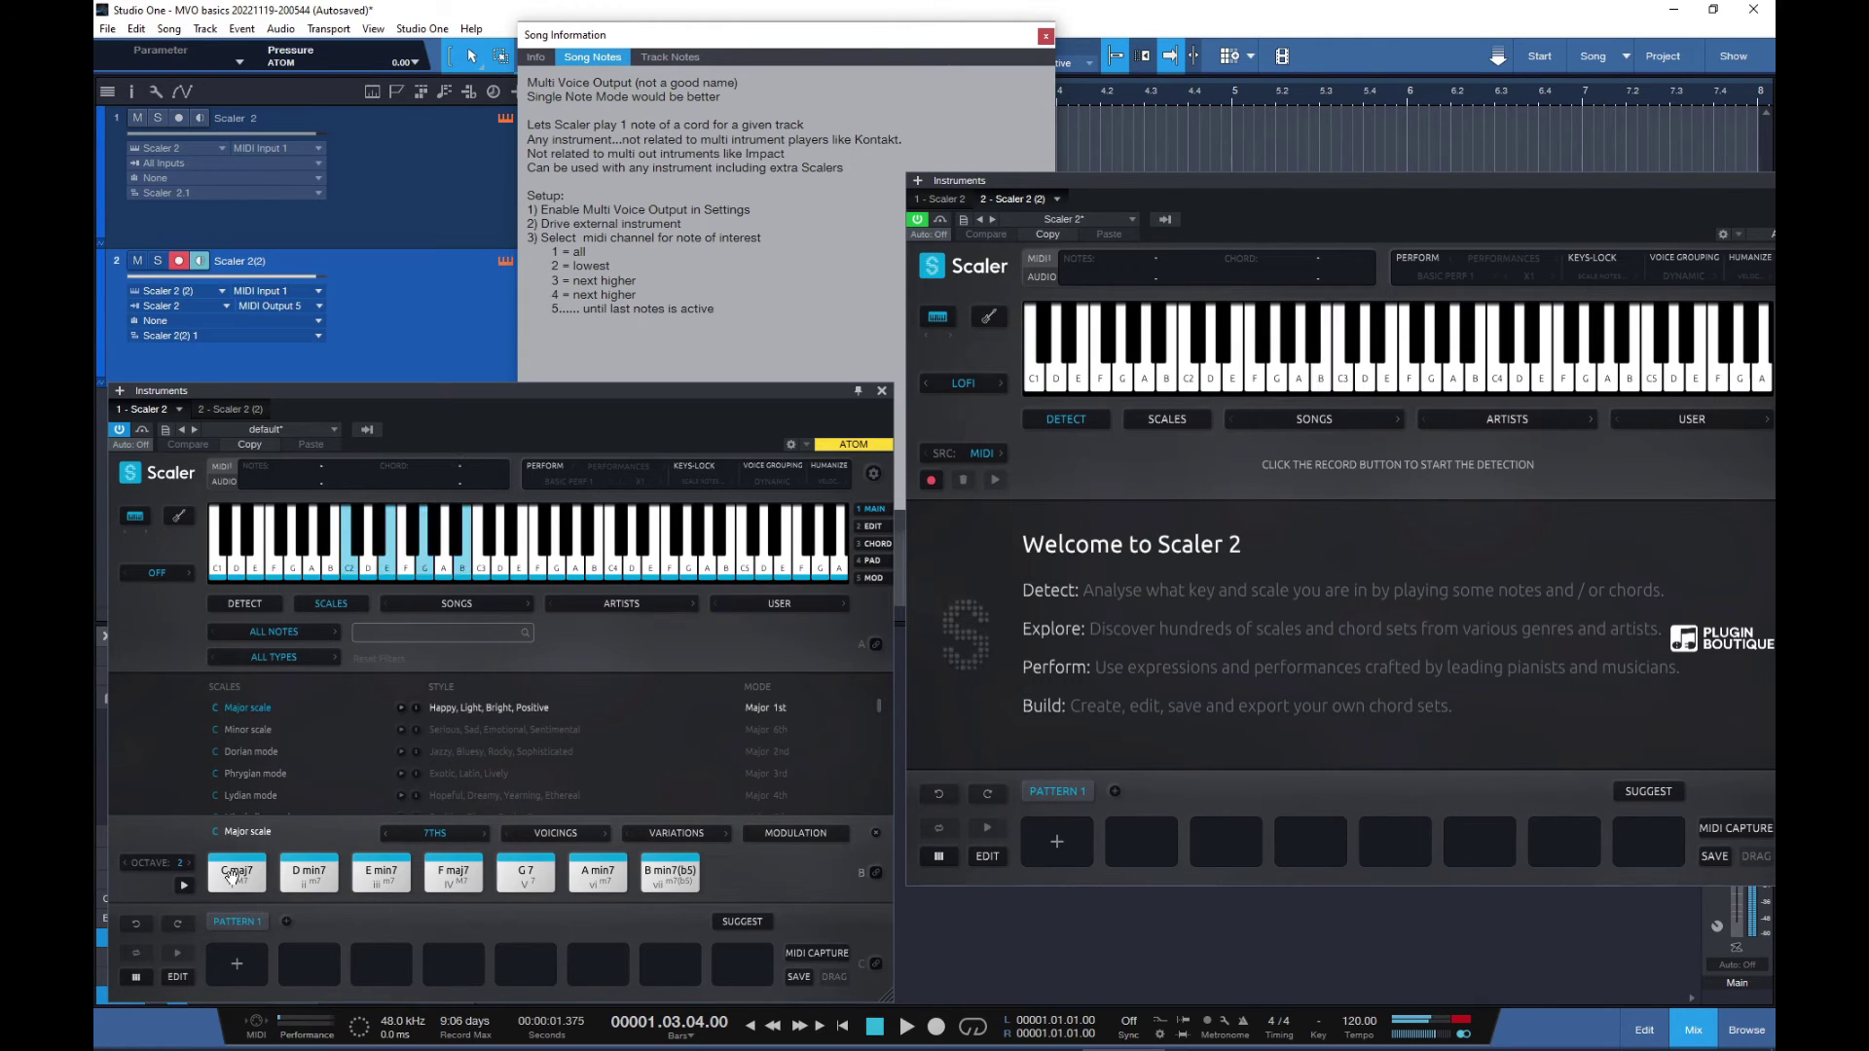
click(319, 305)
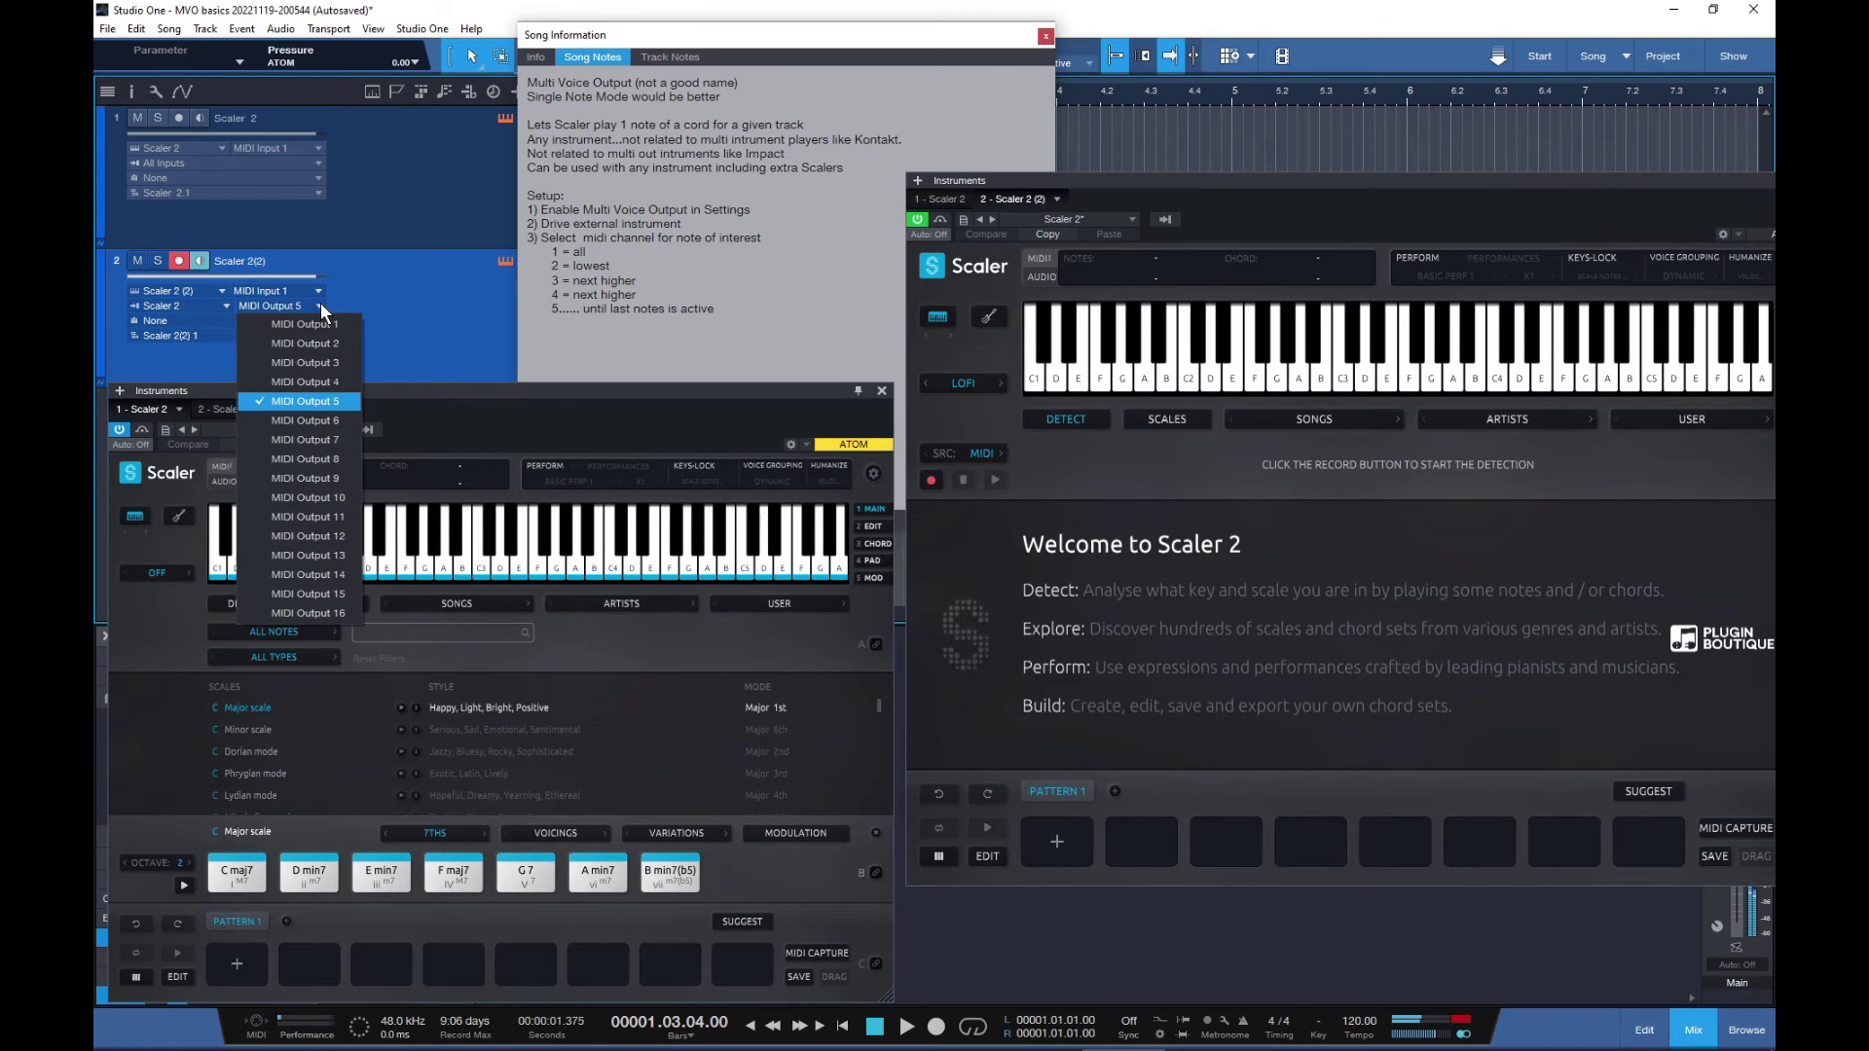
click(327, 418)
click(237, 872)
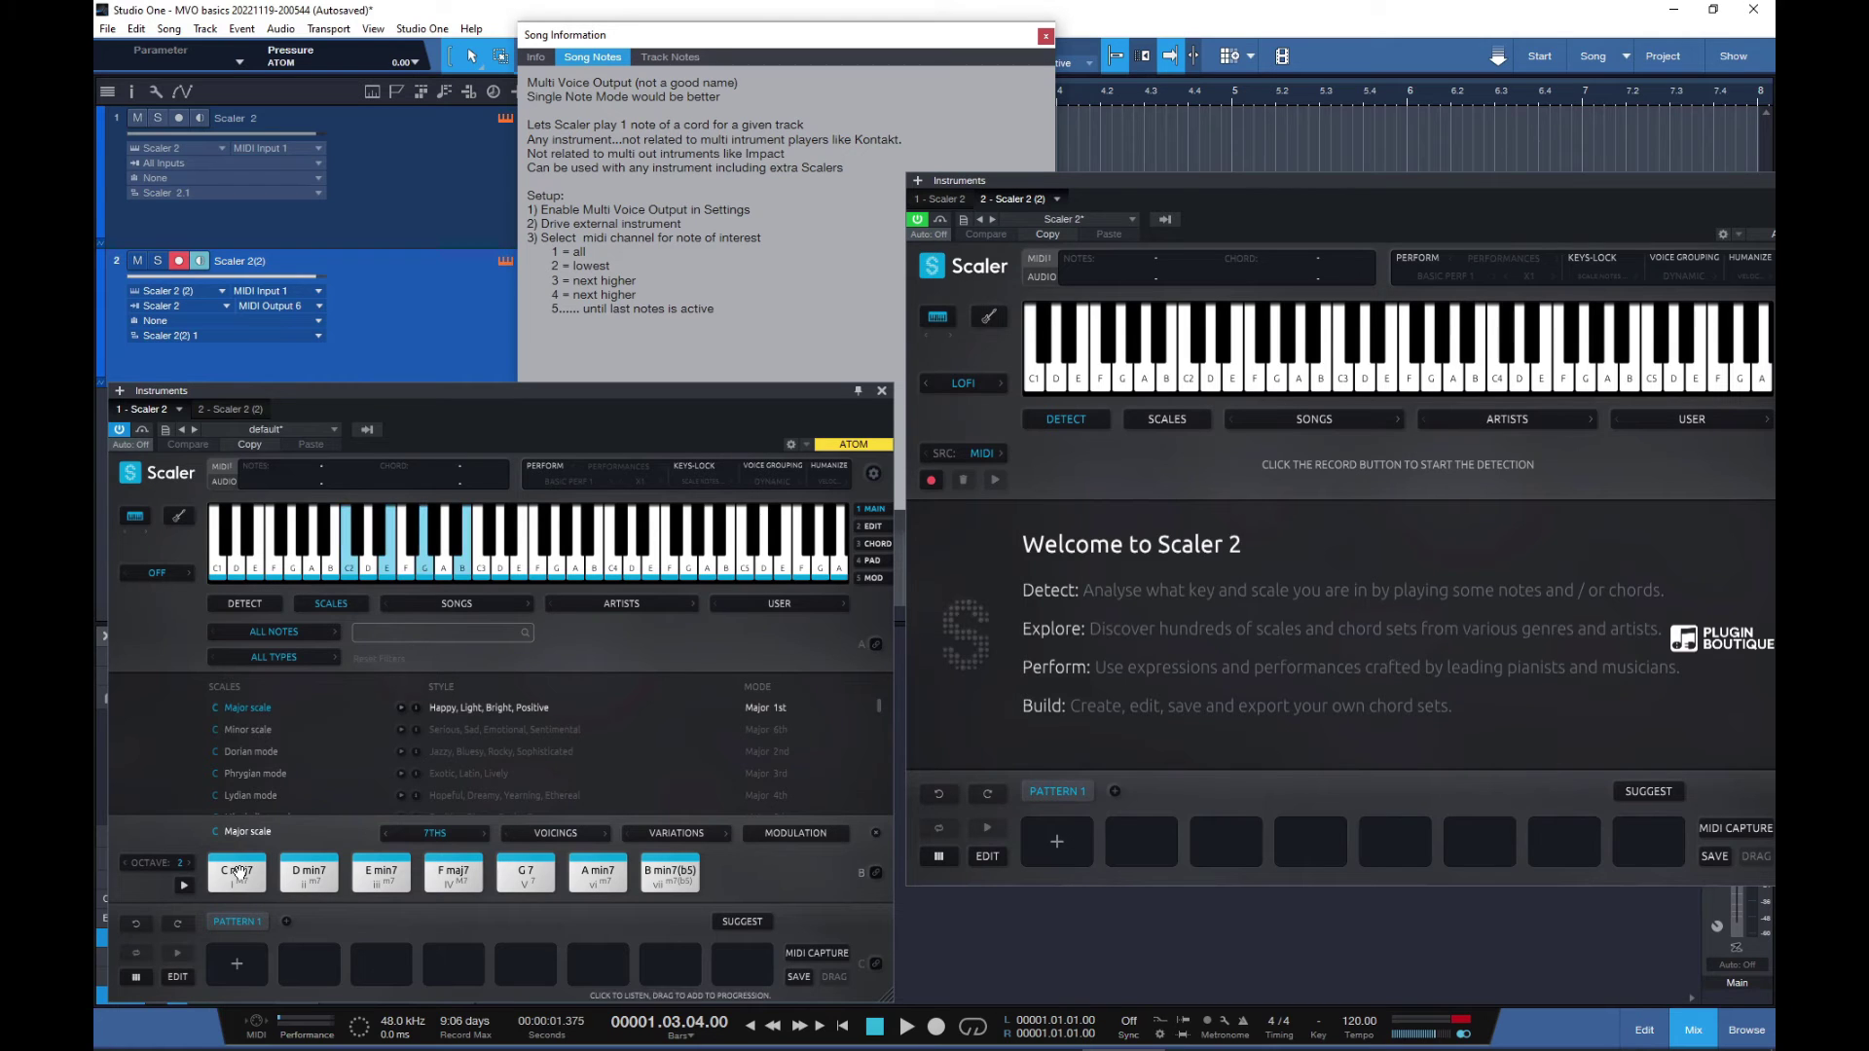
click(236, 871)
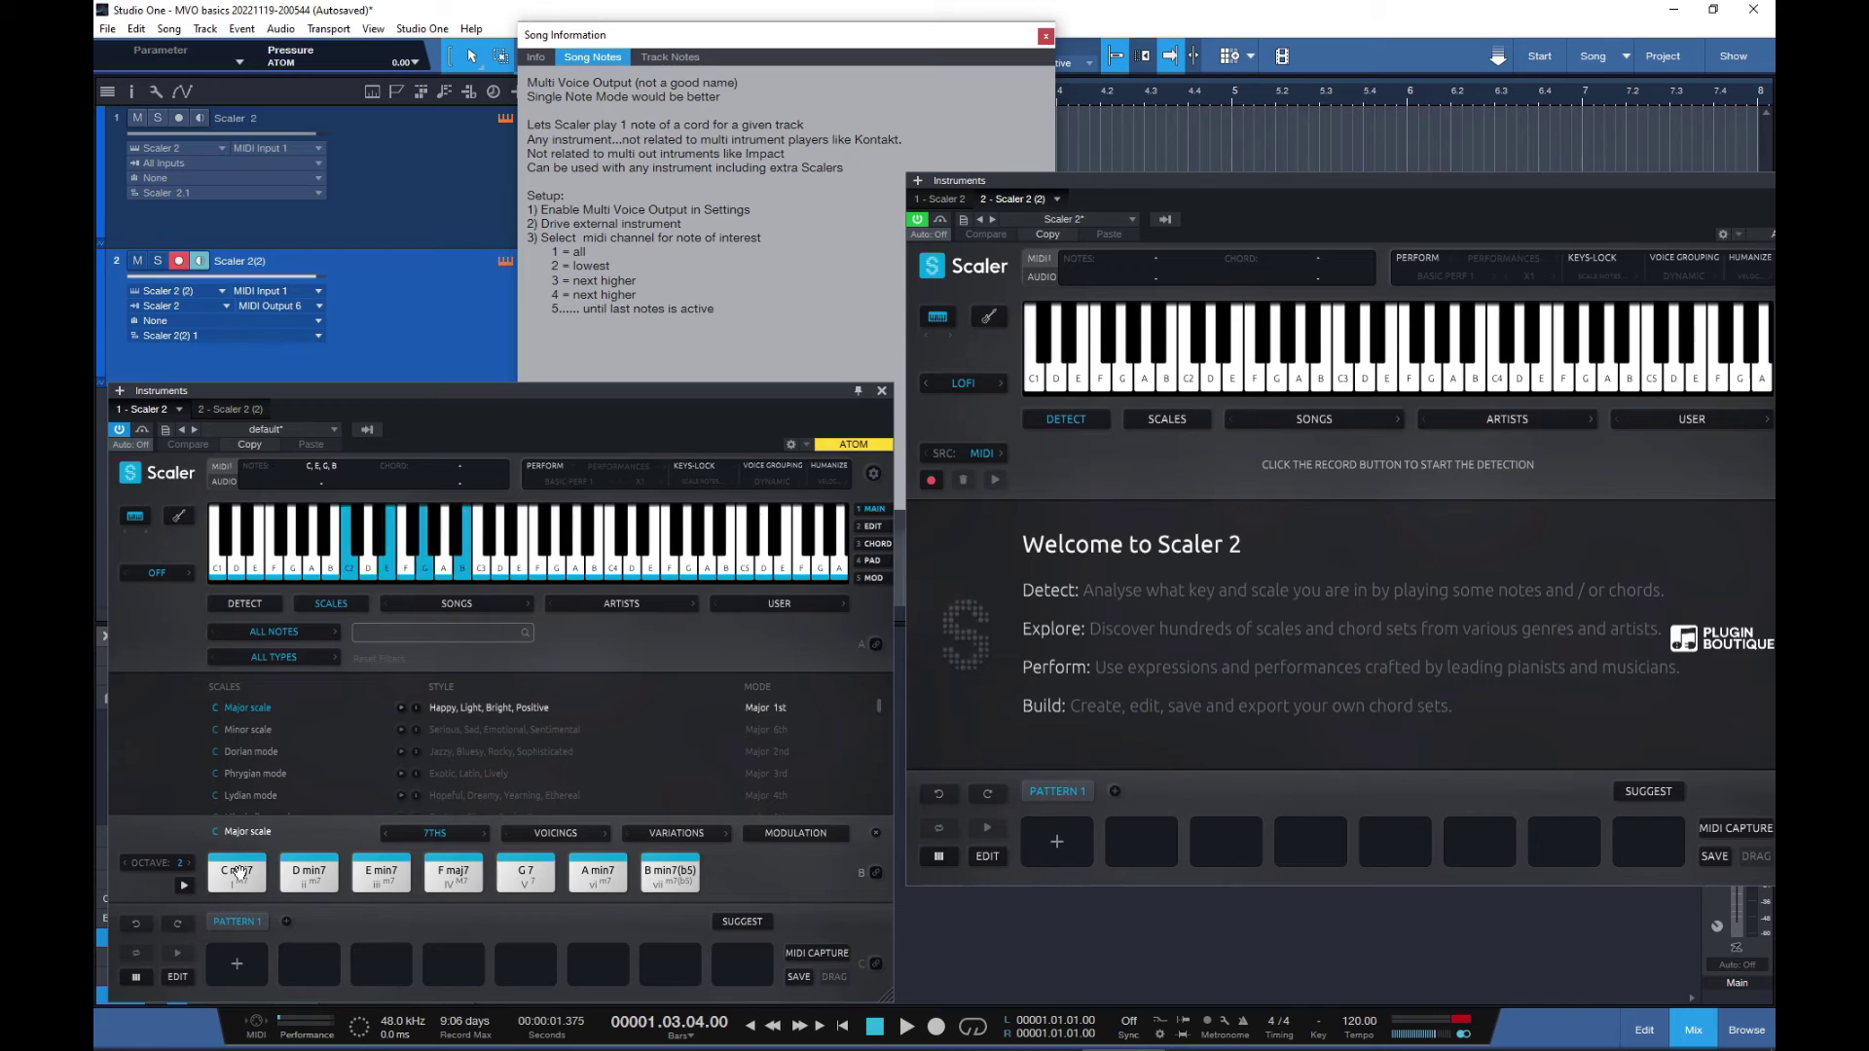
- Switch to 9ths, route track 2 to MIDI Output 7 with C maj9, then change pads to 11ths
click(480, 832)
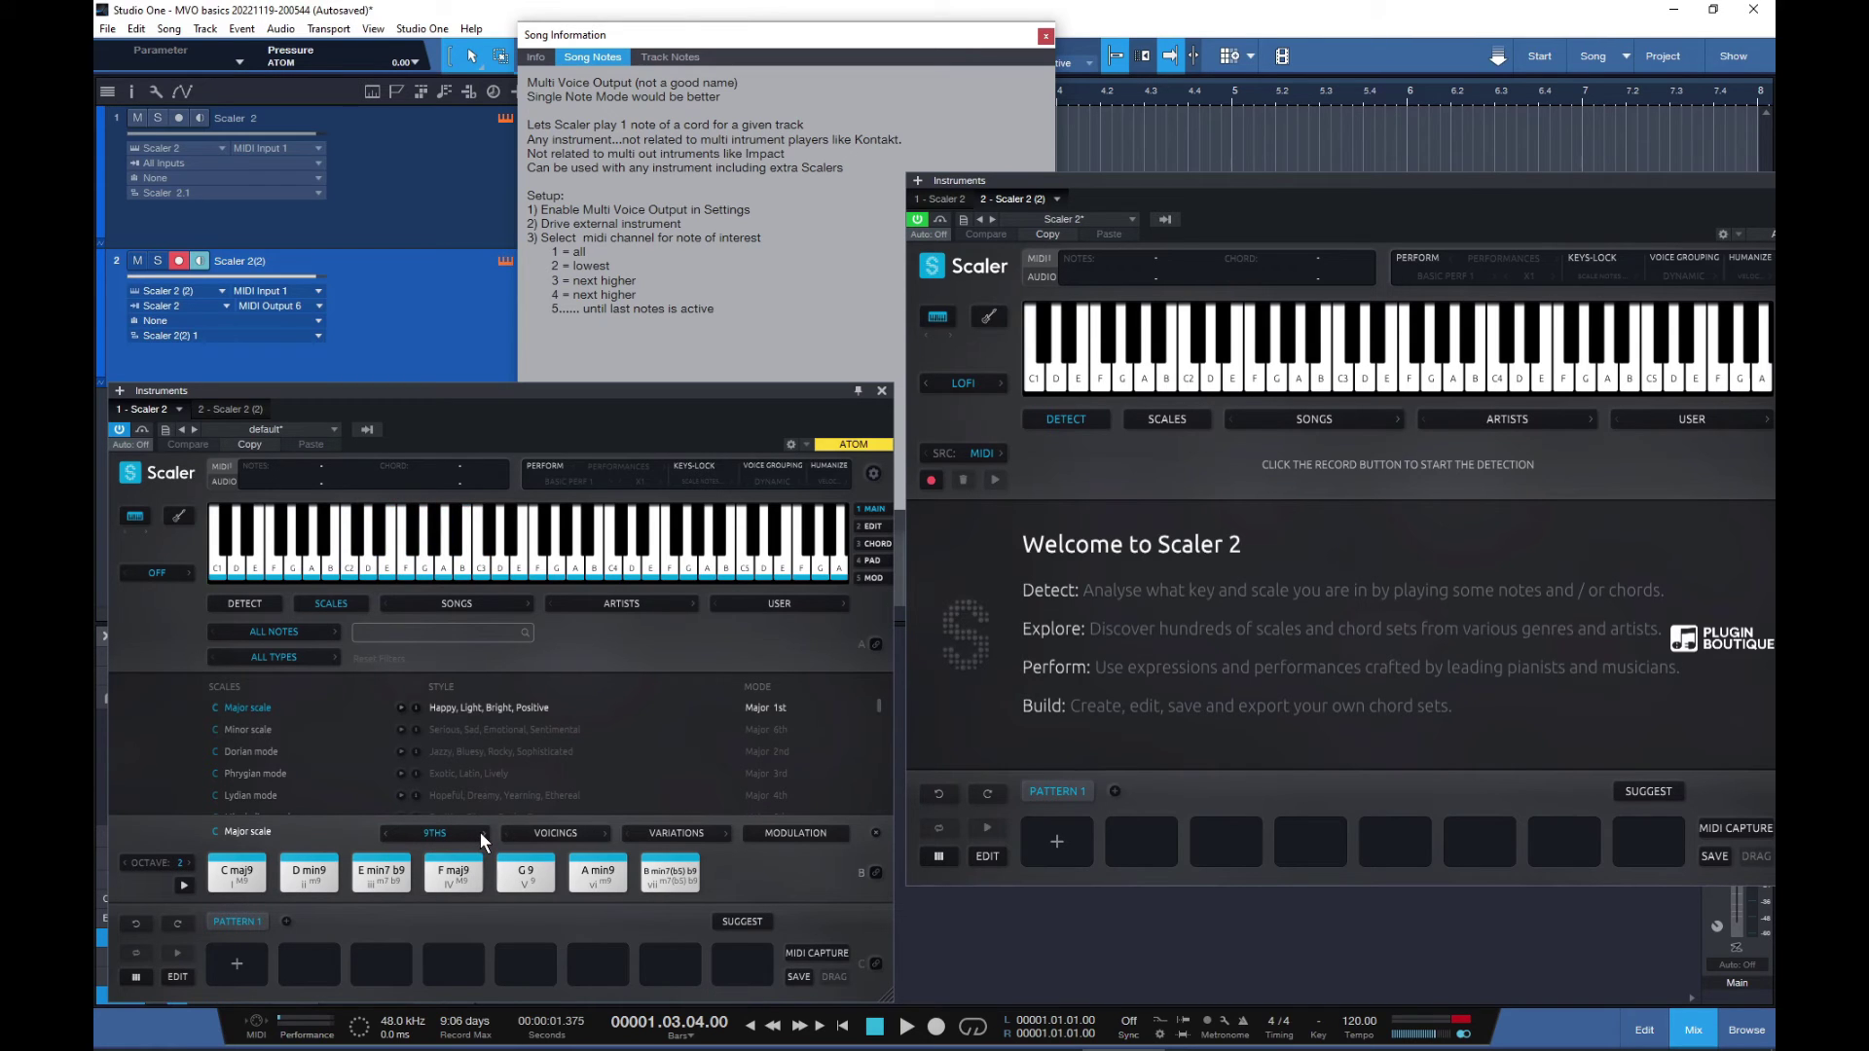
click(231, 875)
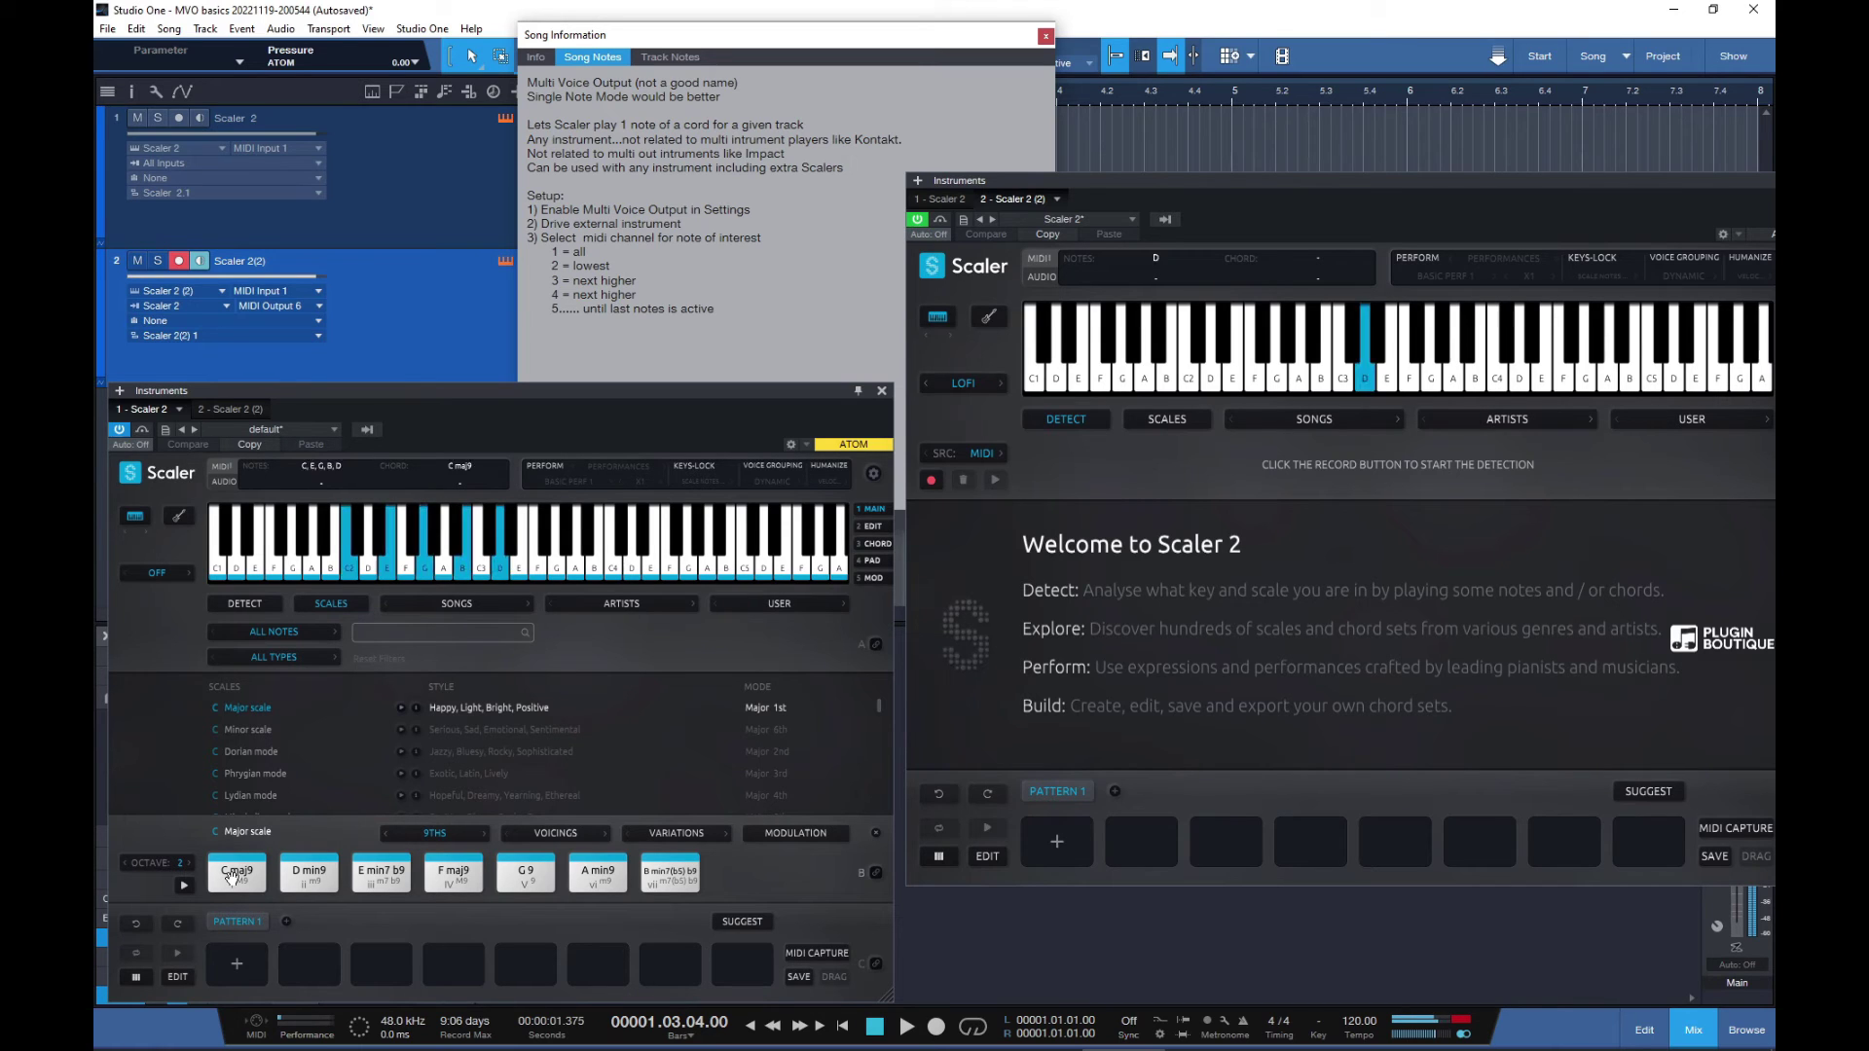
click(231, 876)
click(231, 876)
click(320, 306)
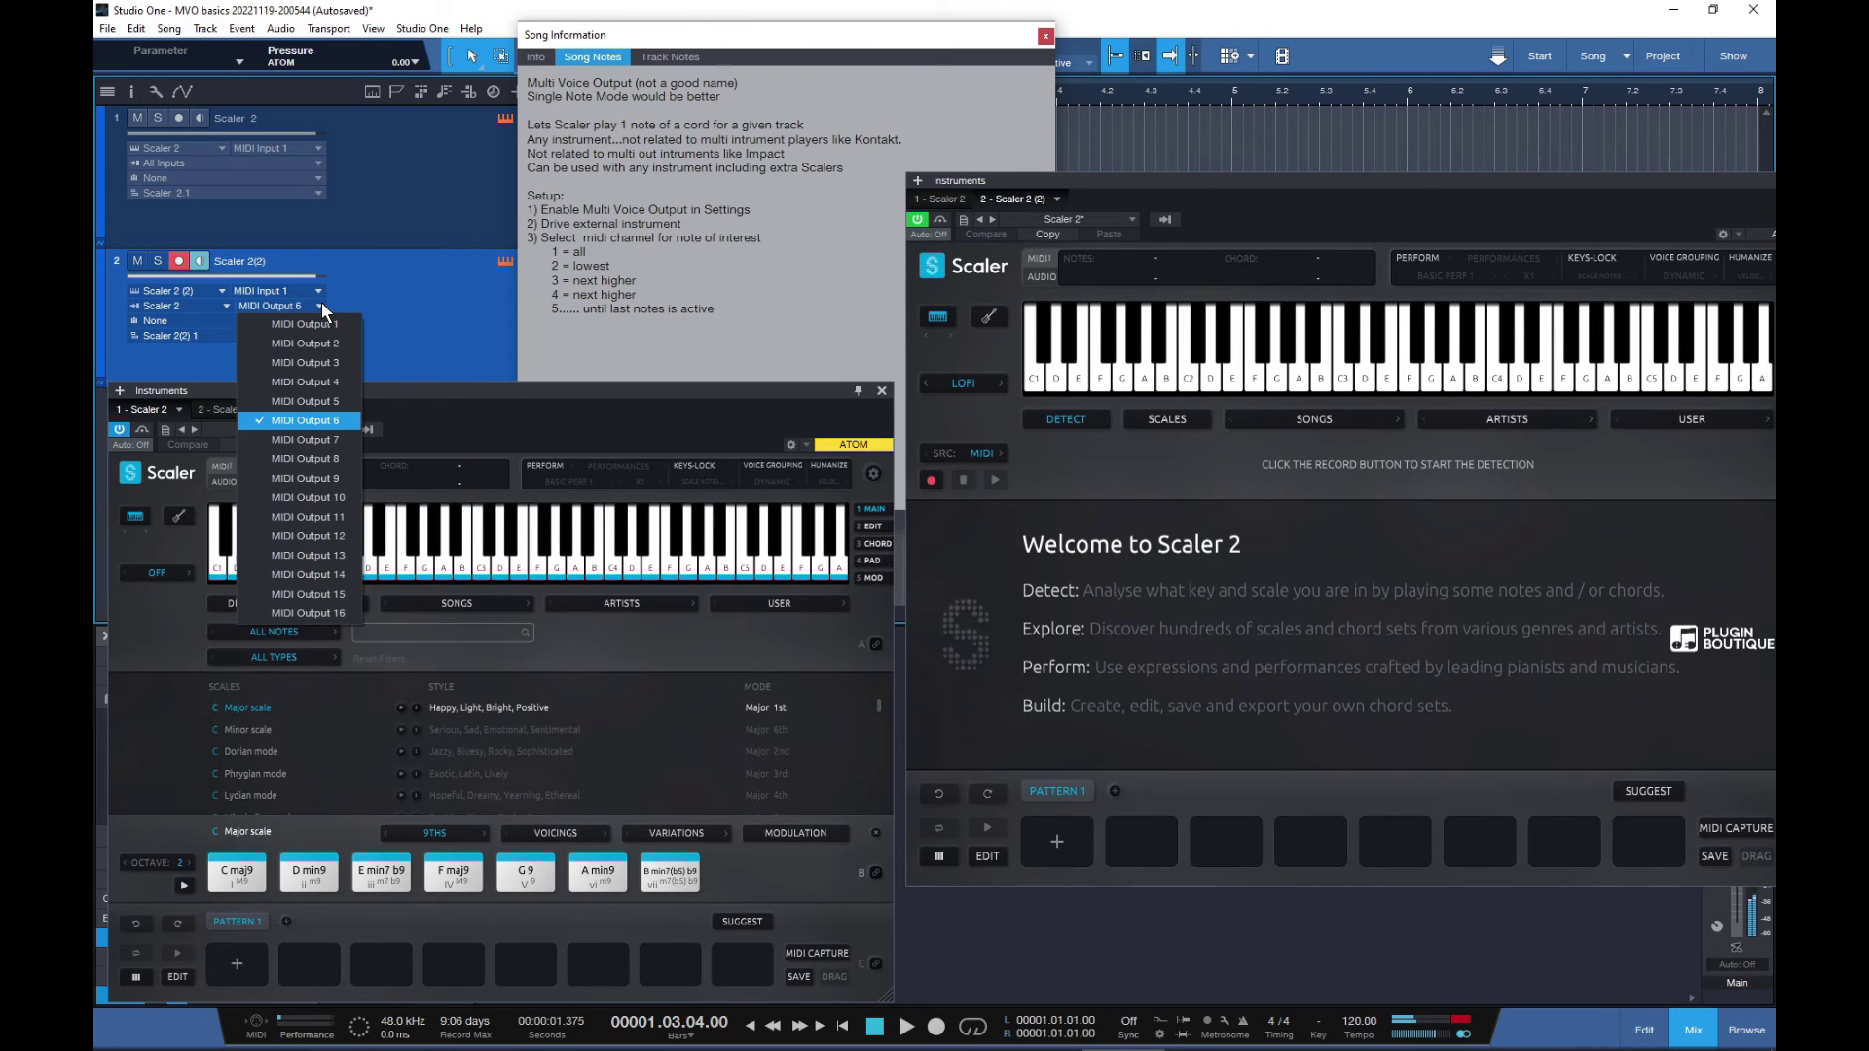
click(312, 440)
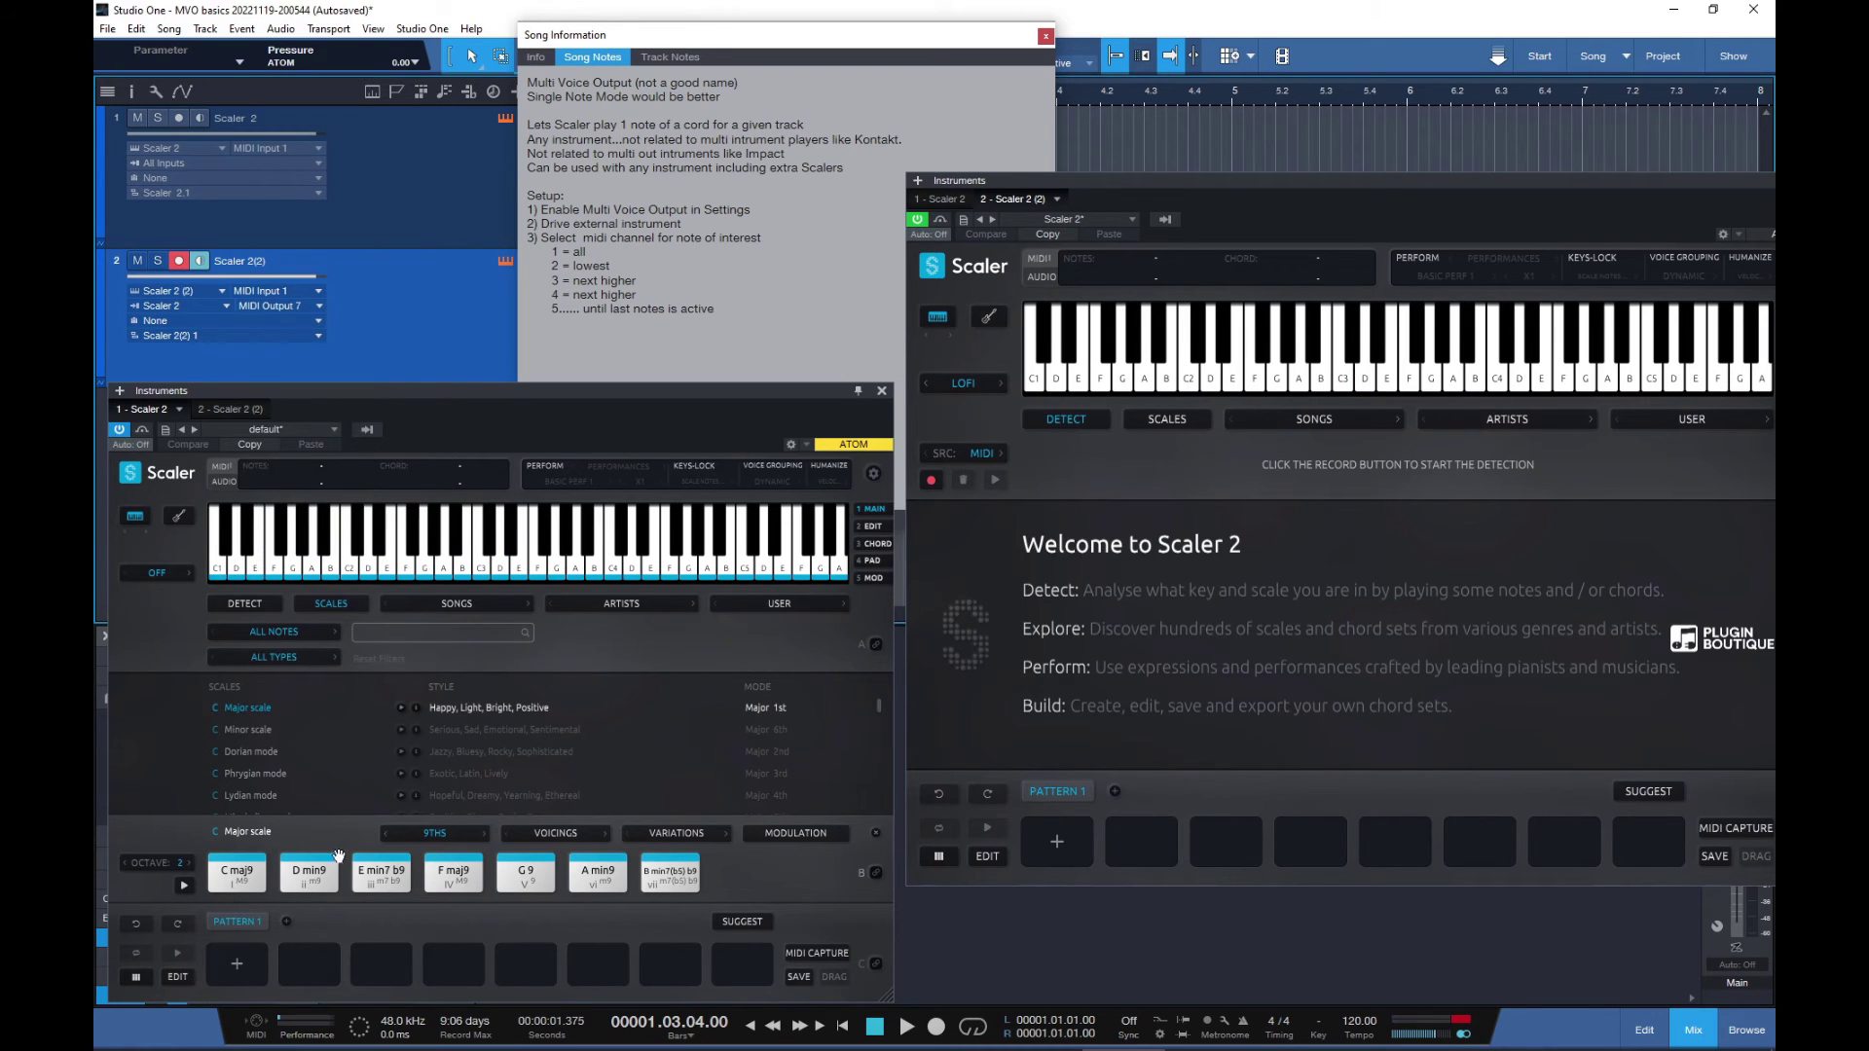
click(236, 873)
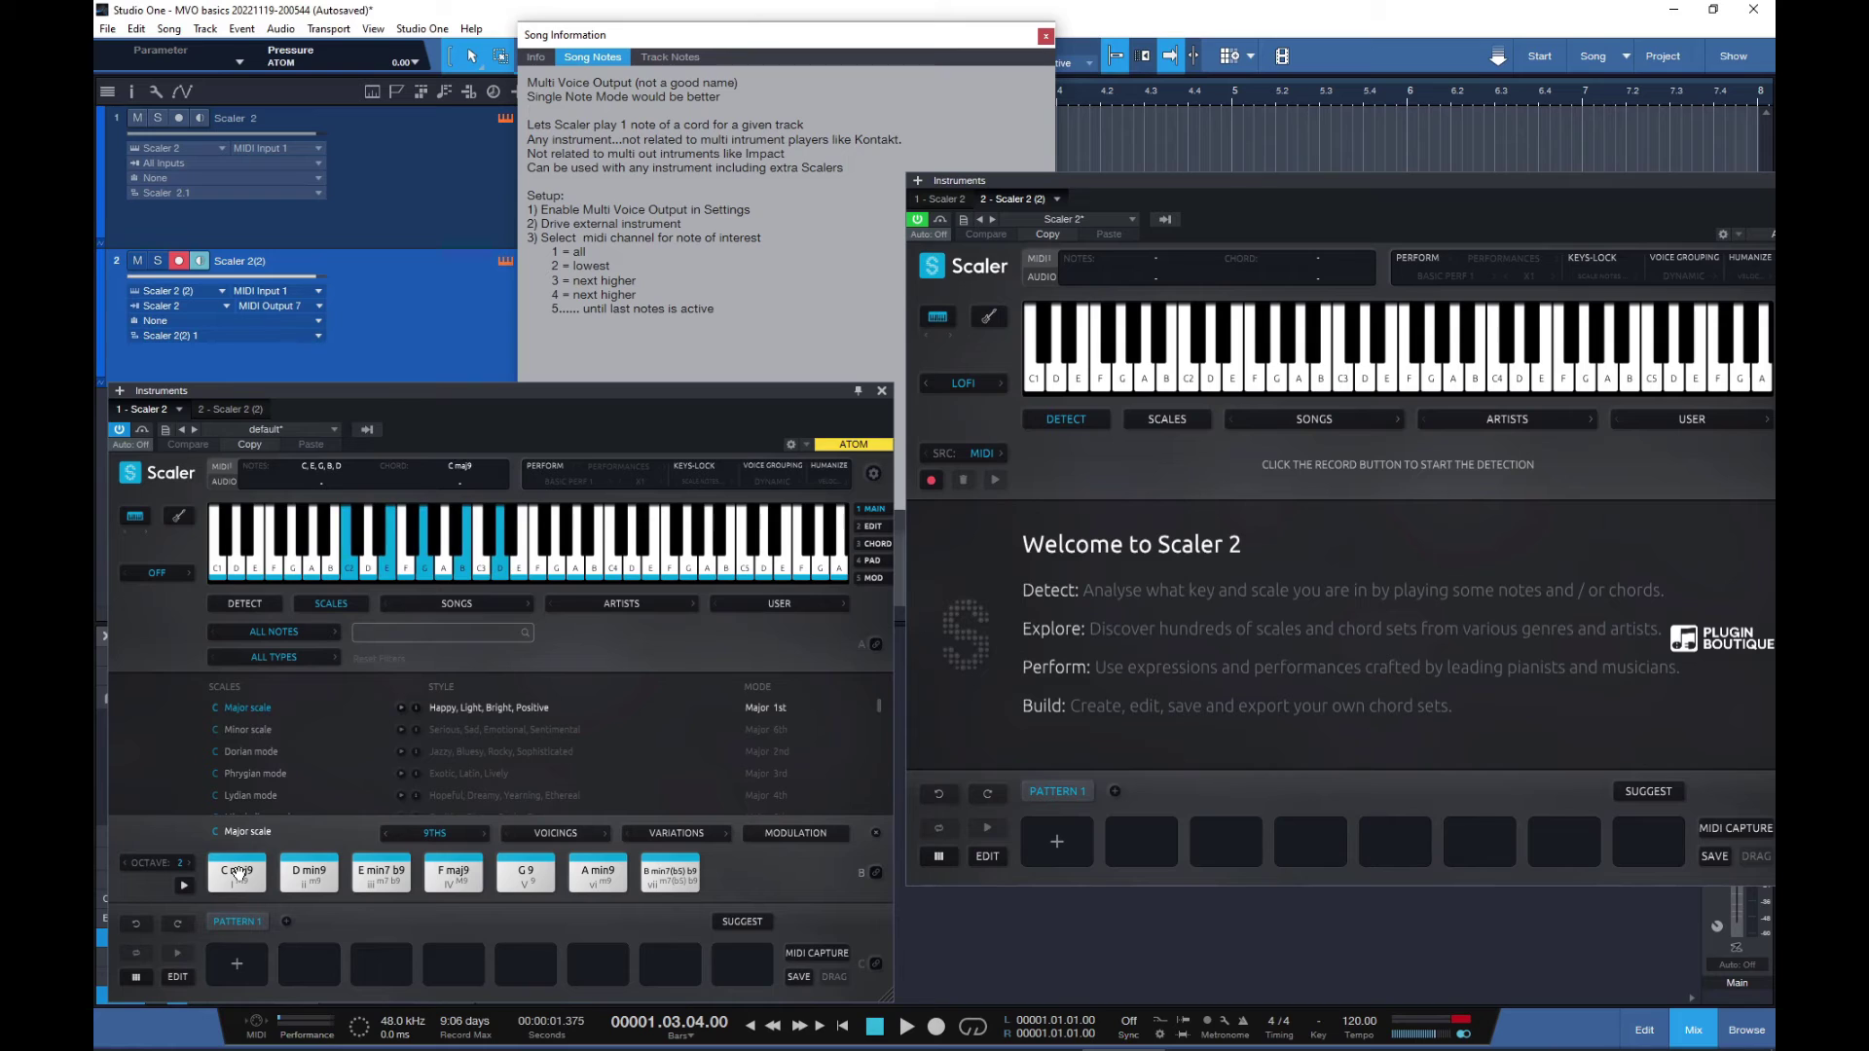
click(477, 838)
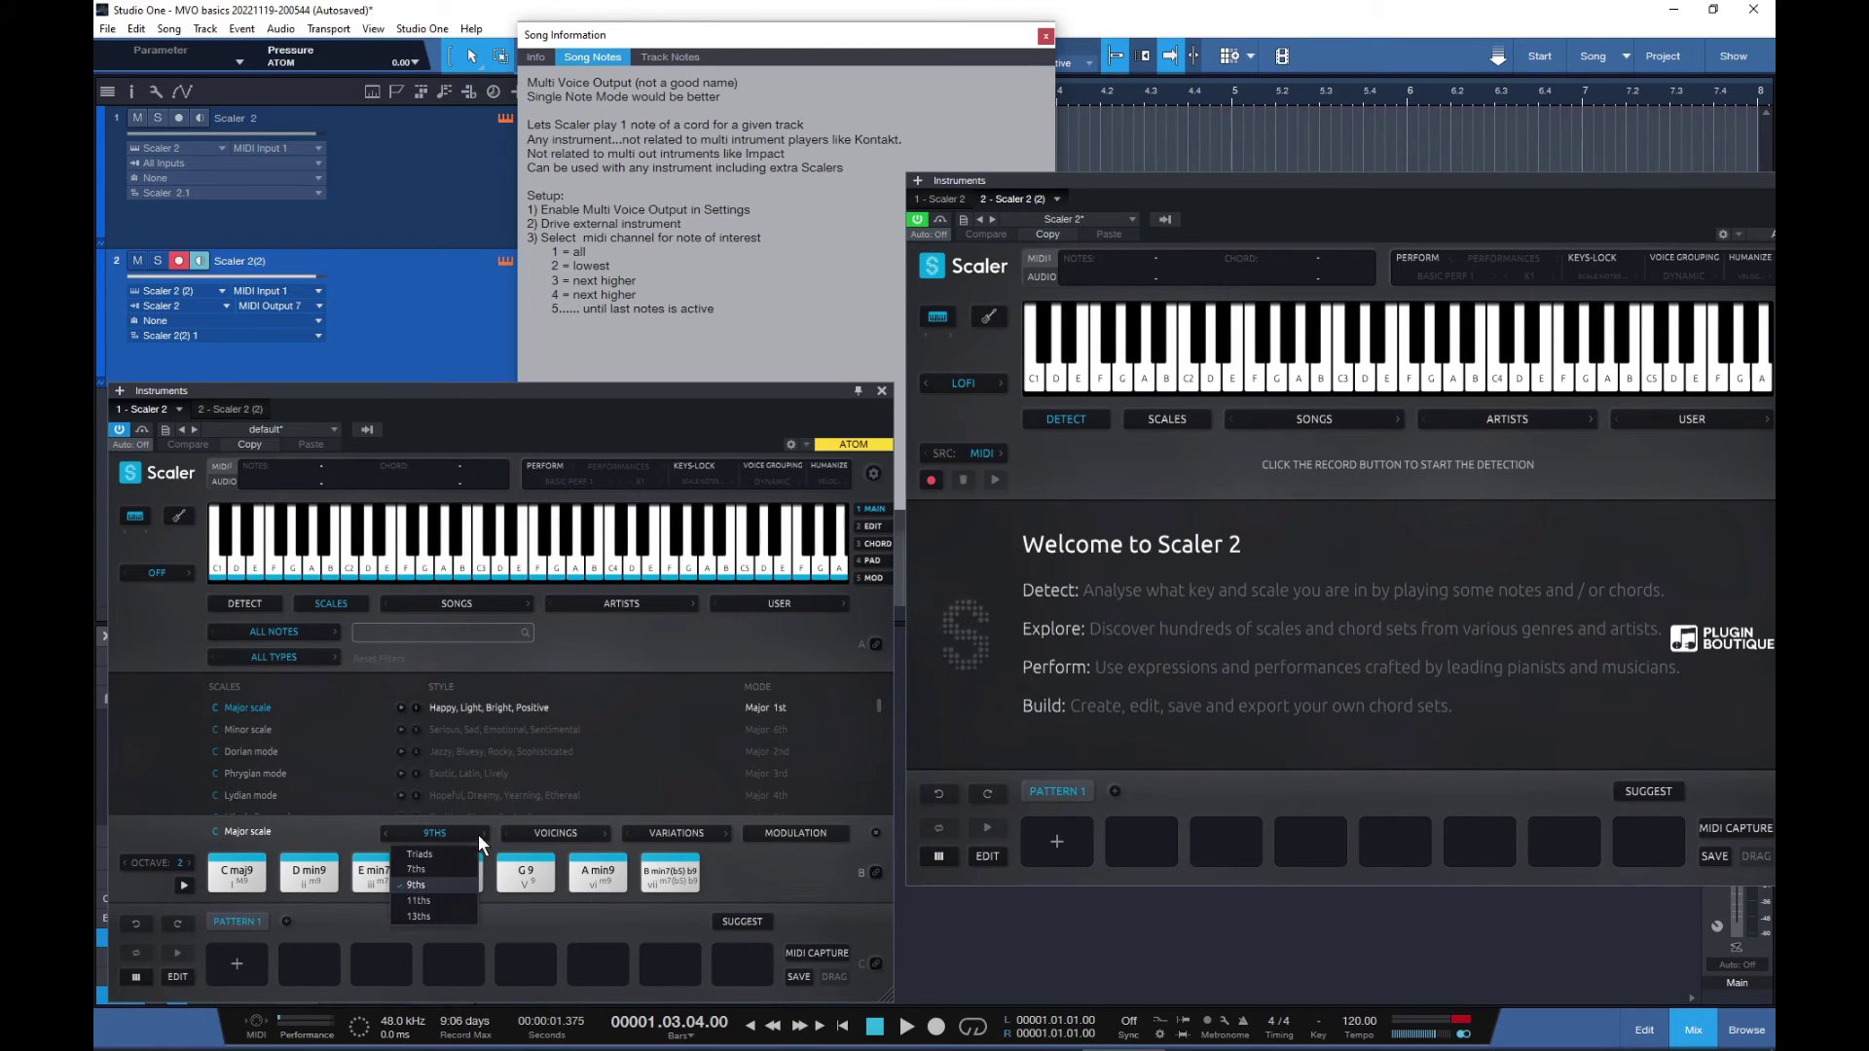
click(436, 899)
click(231, 875)
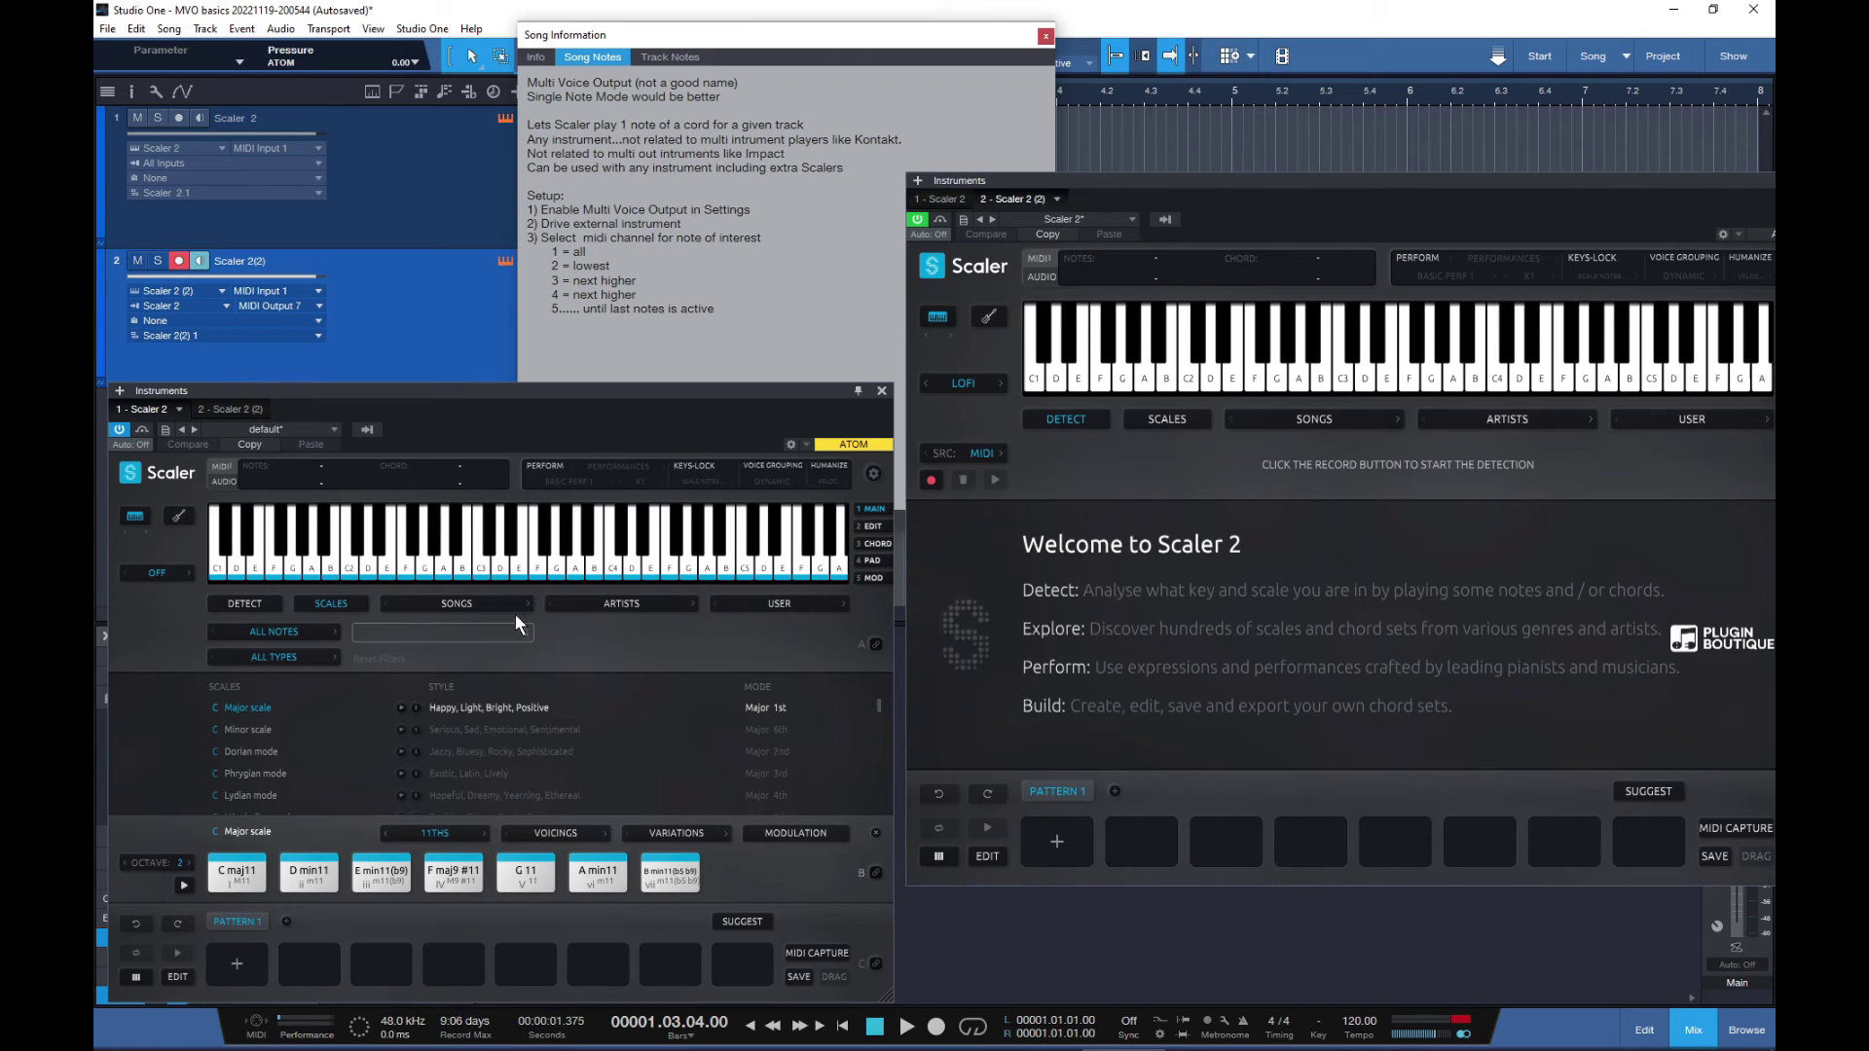
- Enable Scaler's performance mode and auto-play, monitor track 1, and route track 2 to MIDI Output 4
click(550, 464)
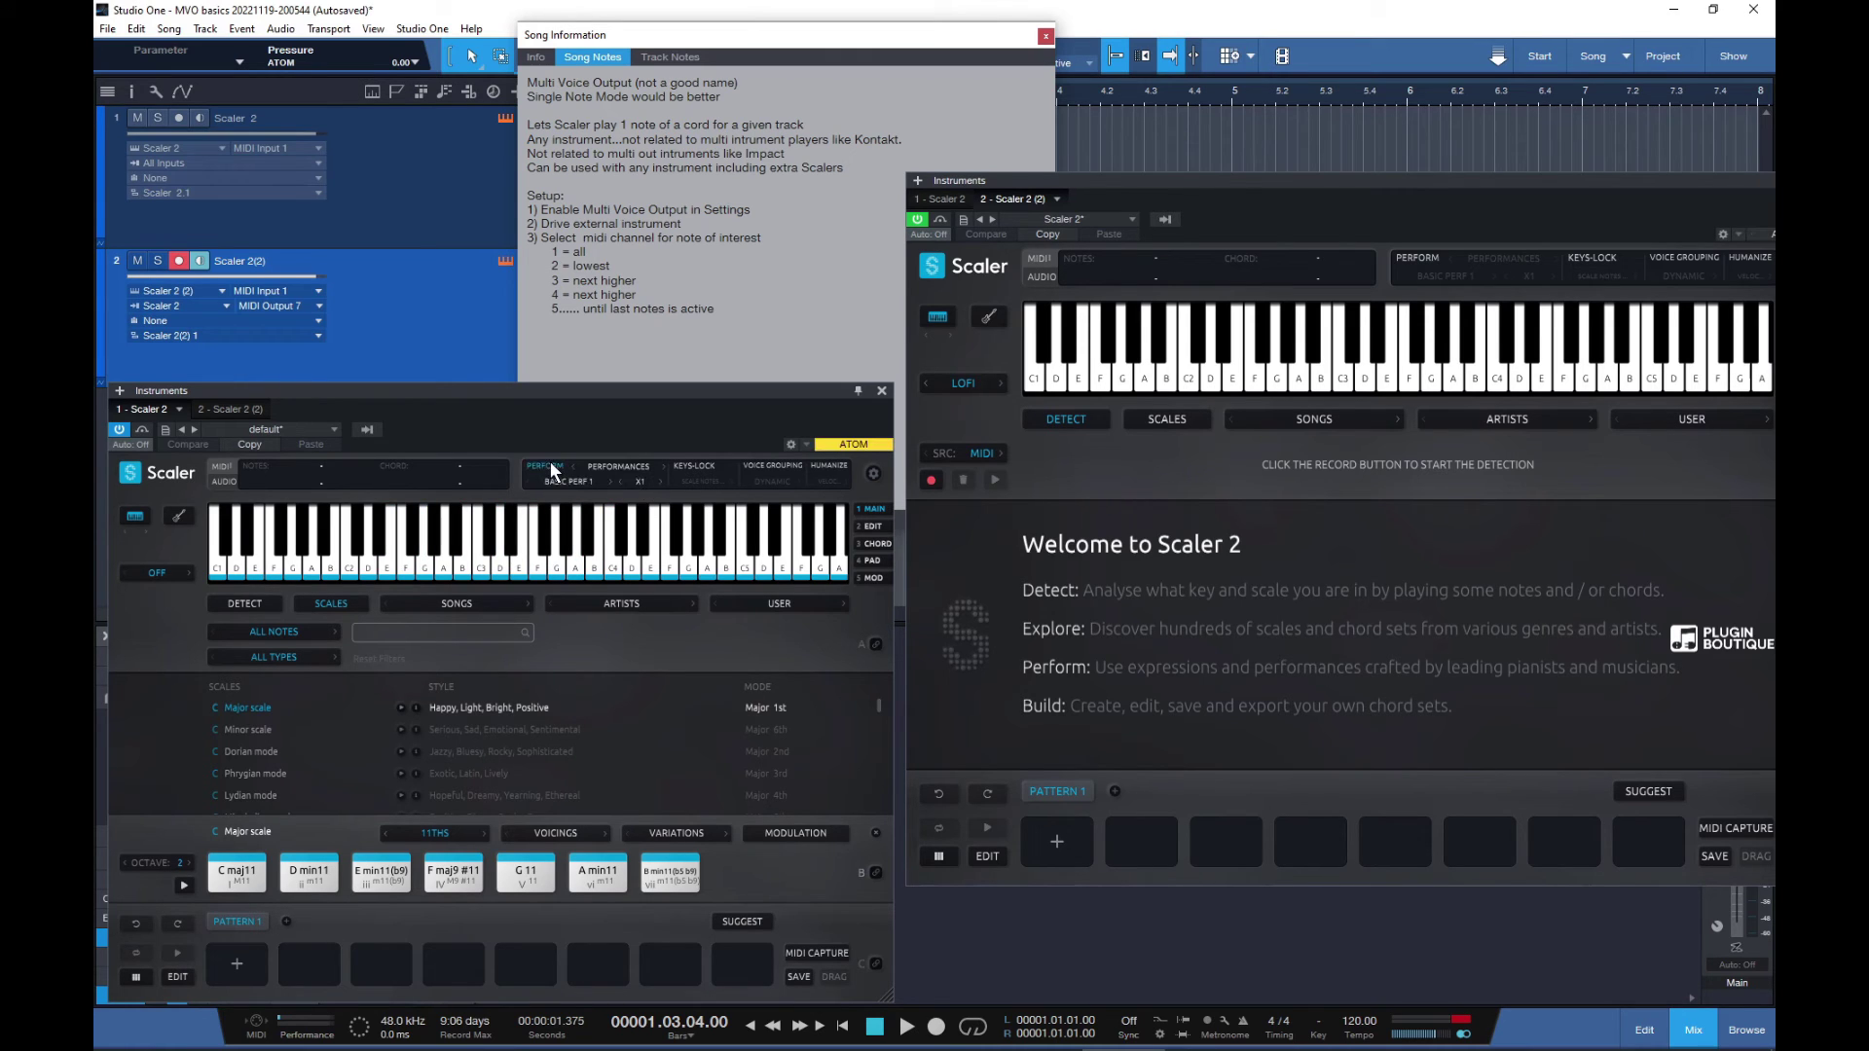
click(184, 883)
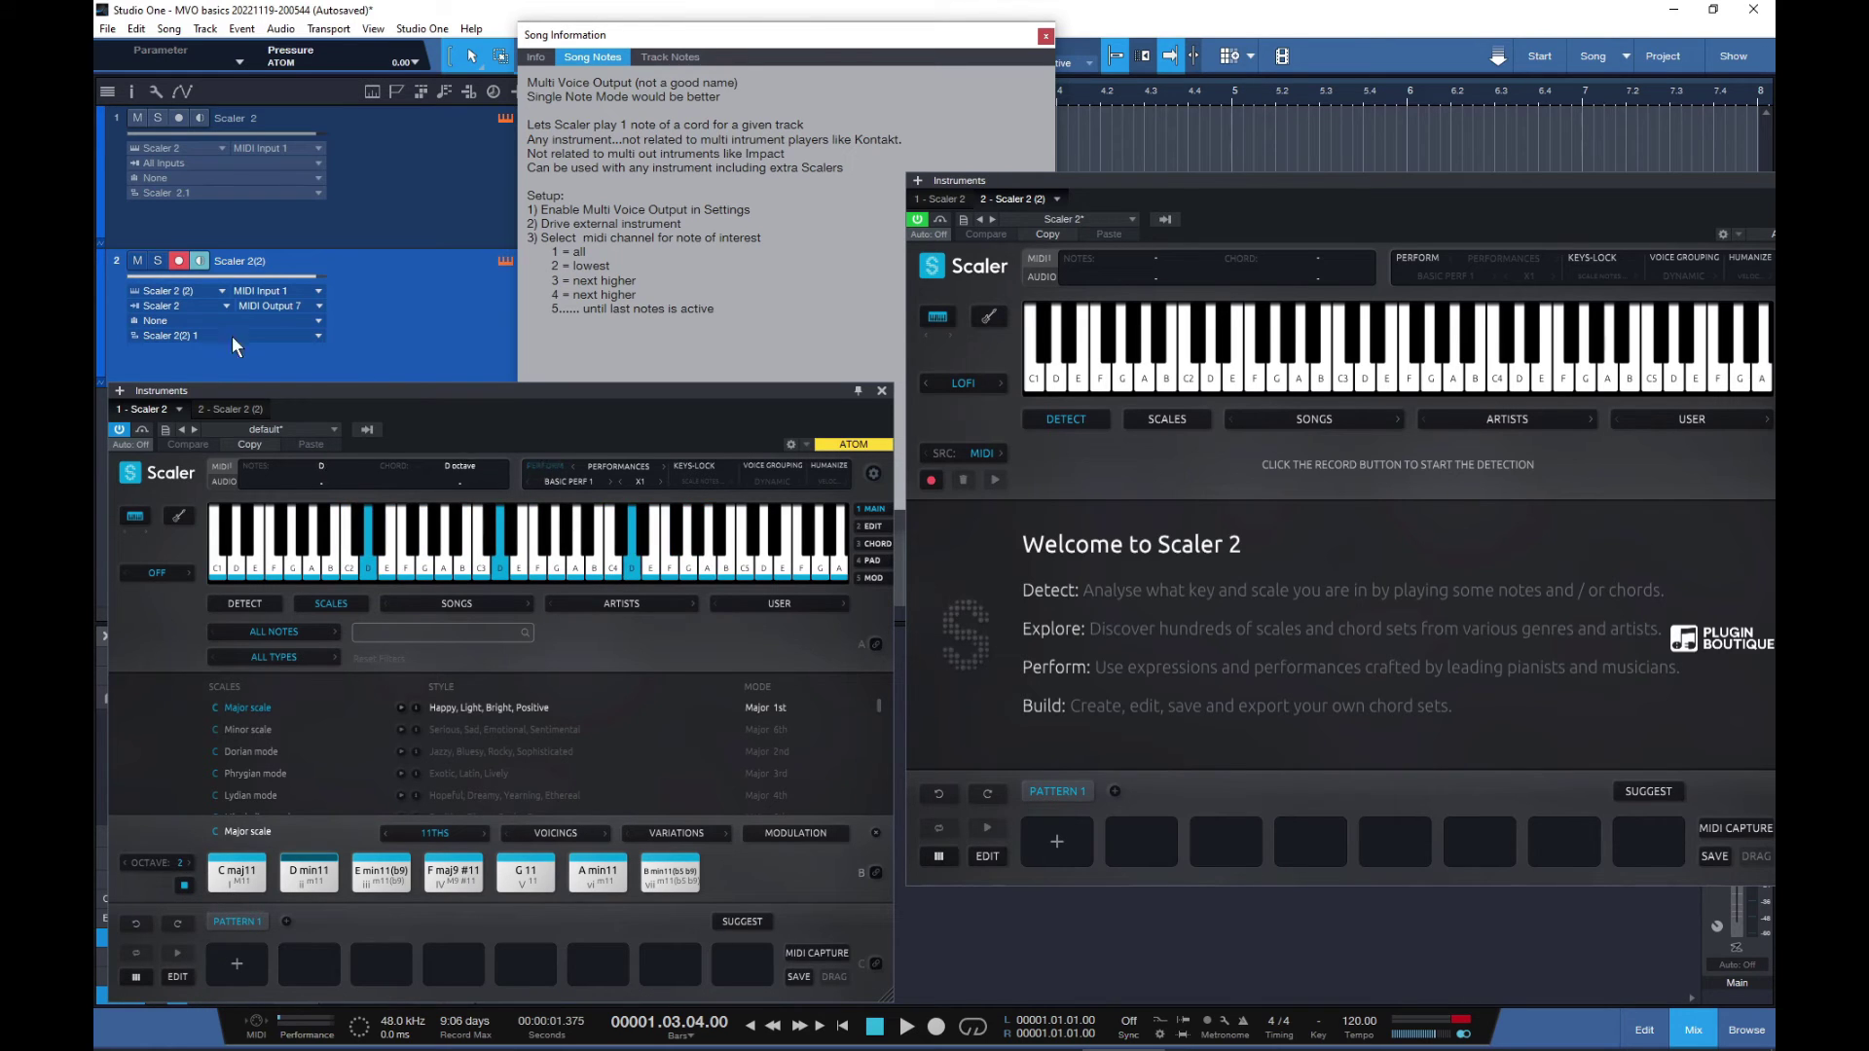
click(199, 118)
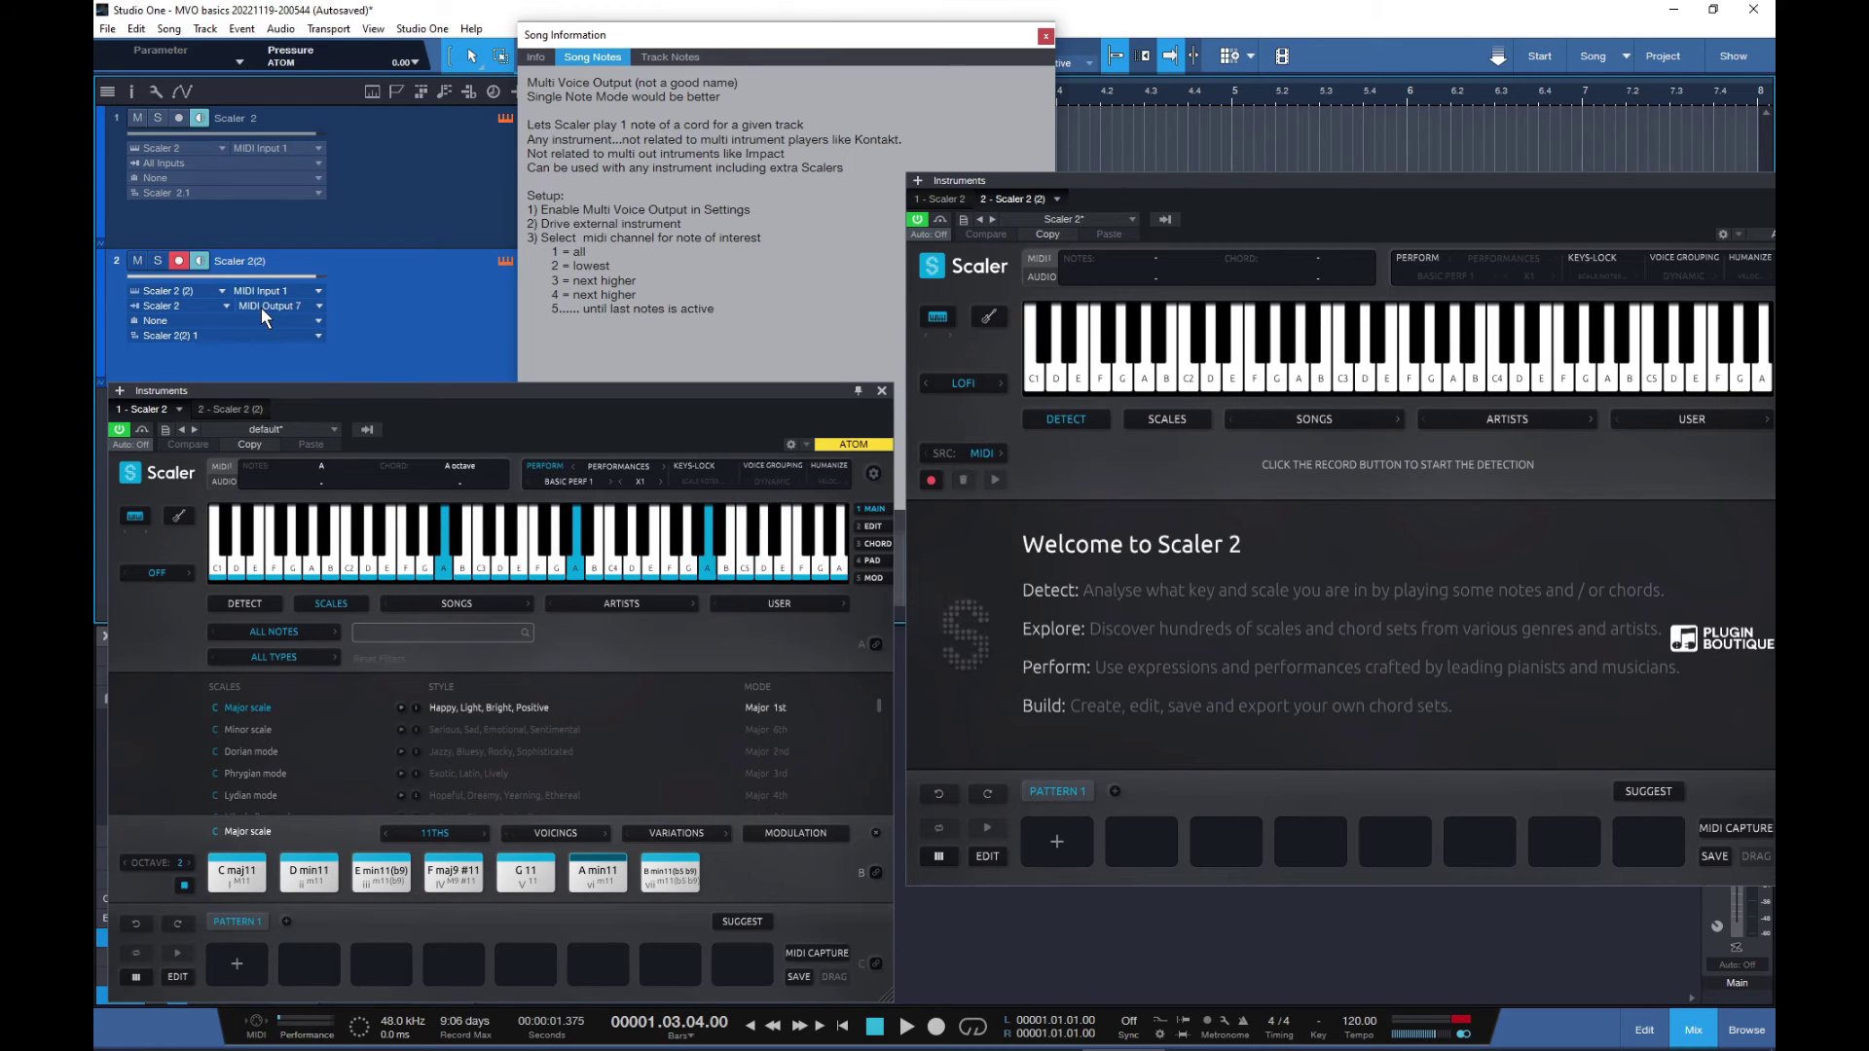
click(319, 305)
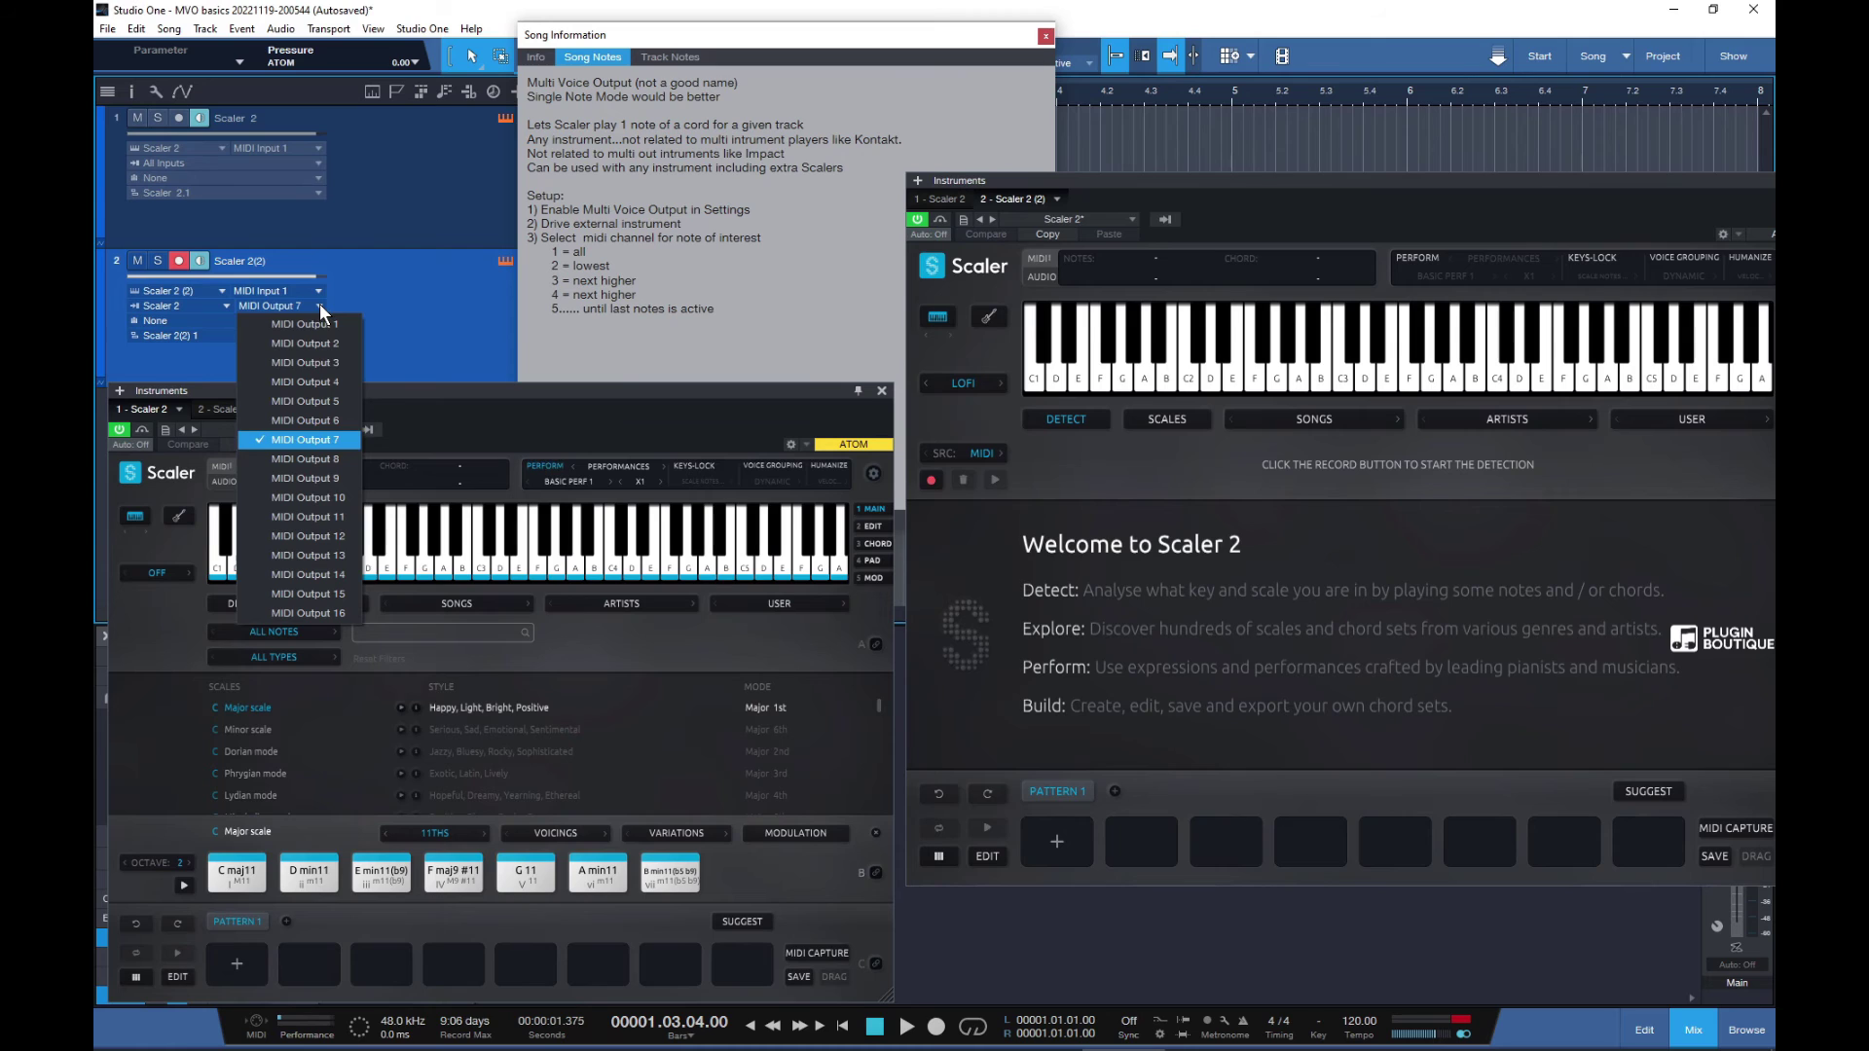
click(330, 380)
click(187, 883)
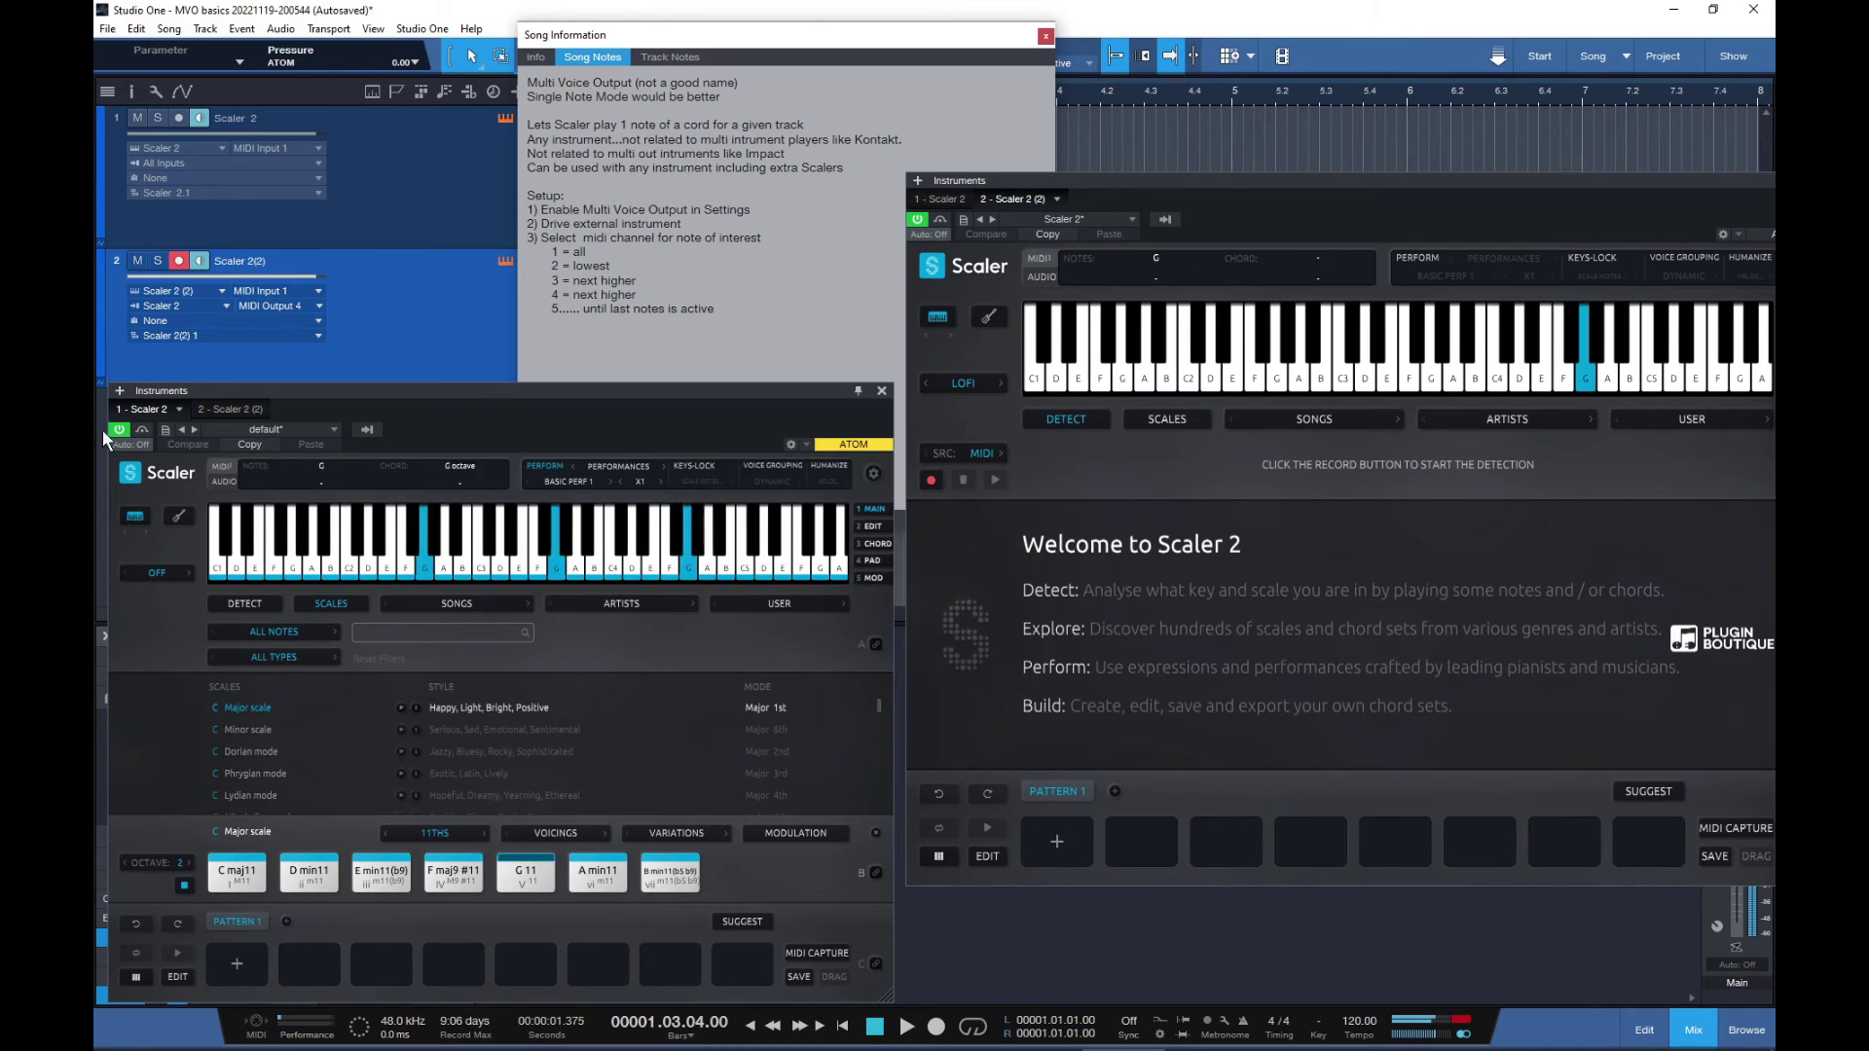
- Route track 2 to MIDI Output 3 while toggling chord auto-play on and off
click(318, 306)
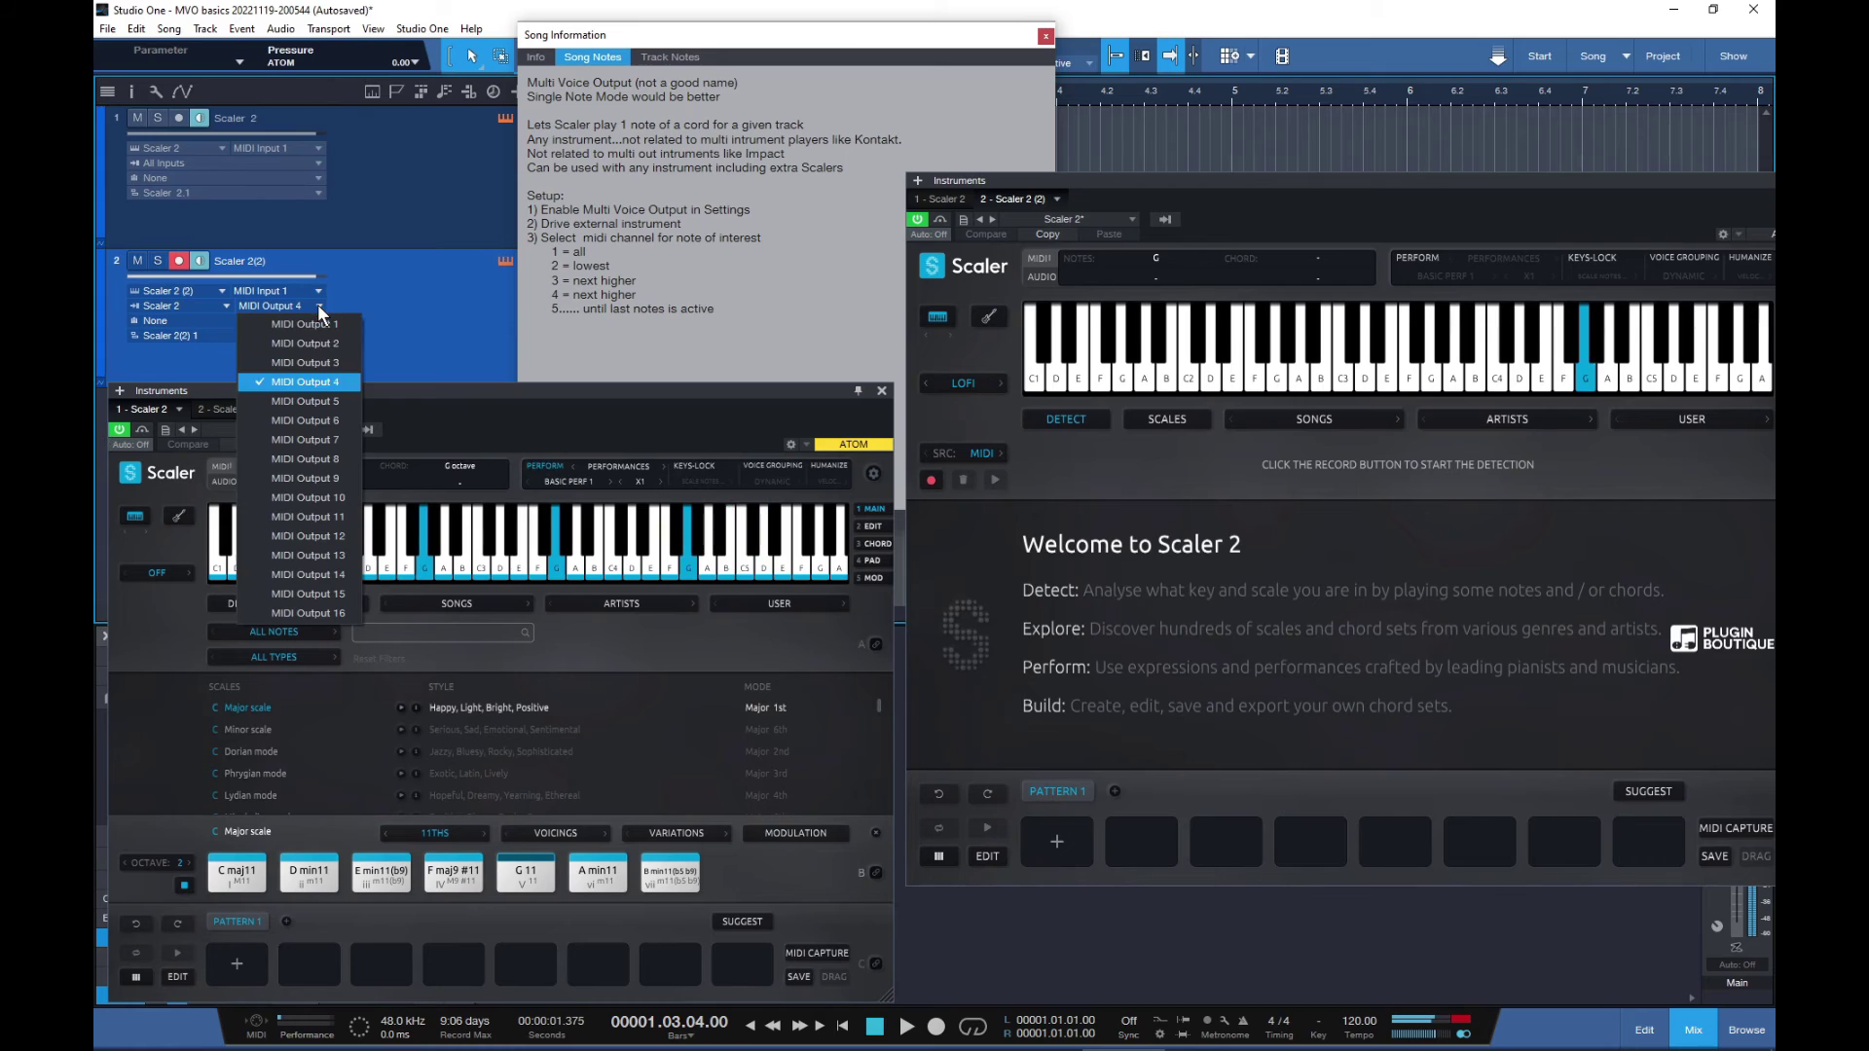
click(325, 363)
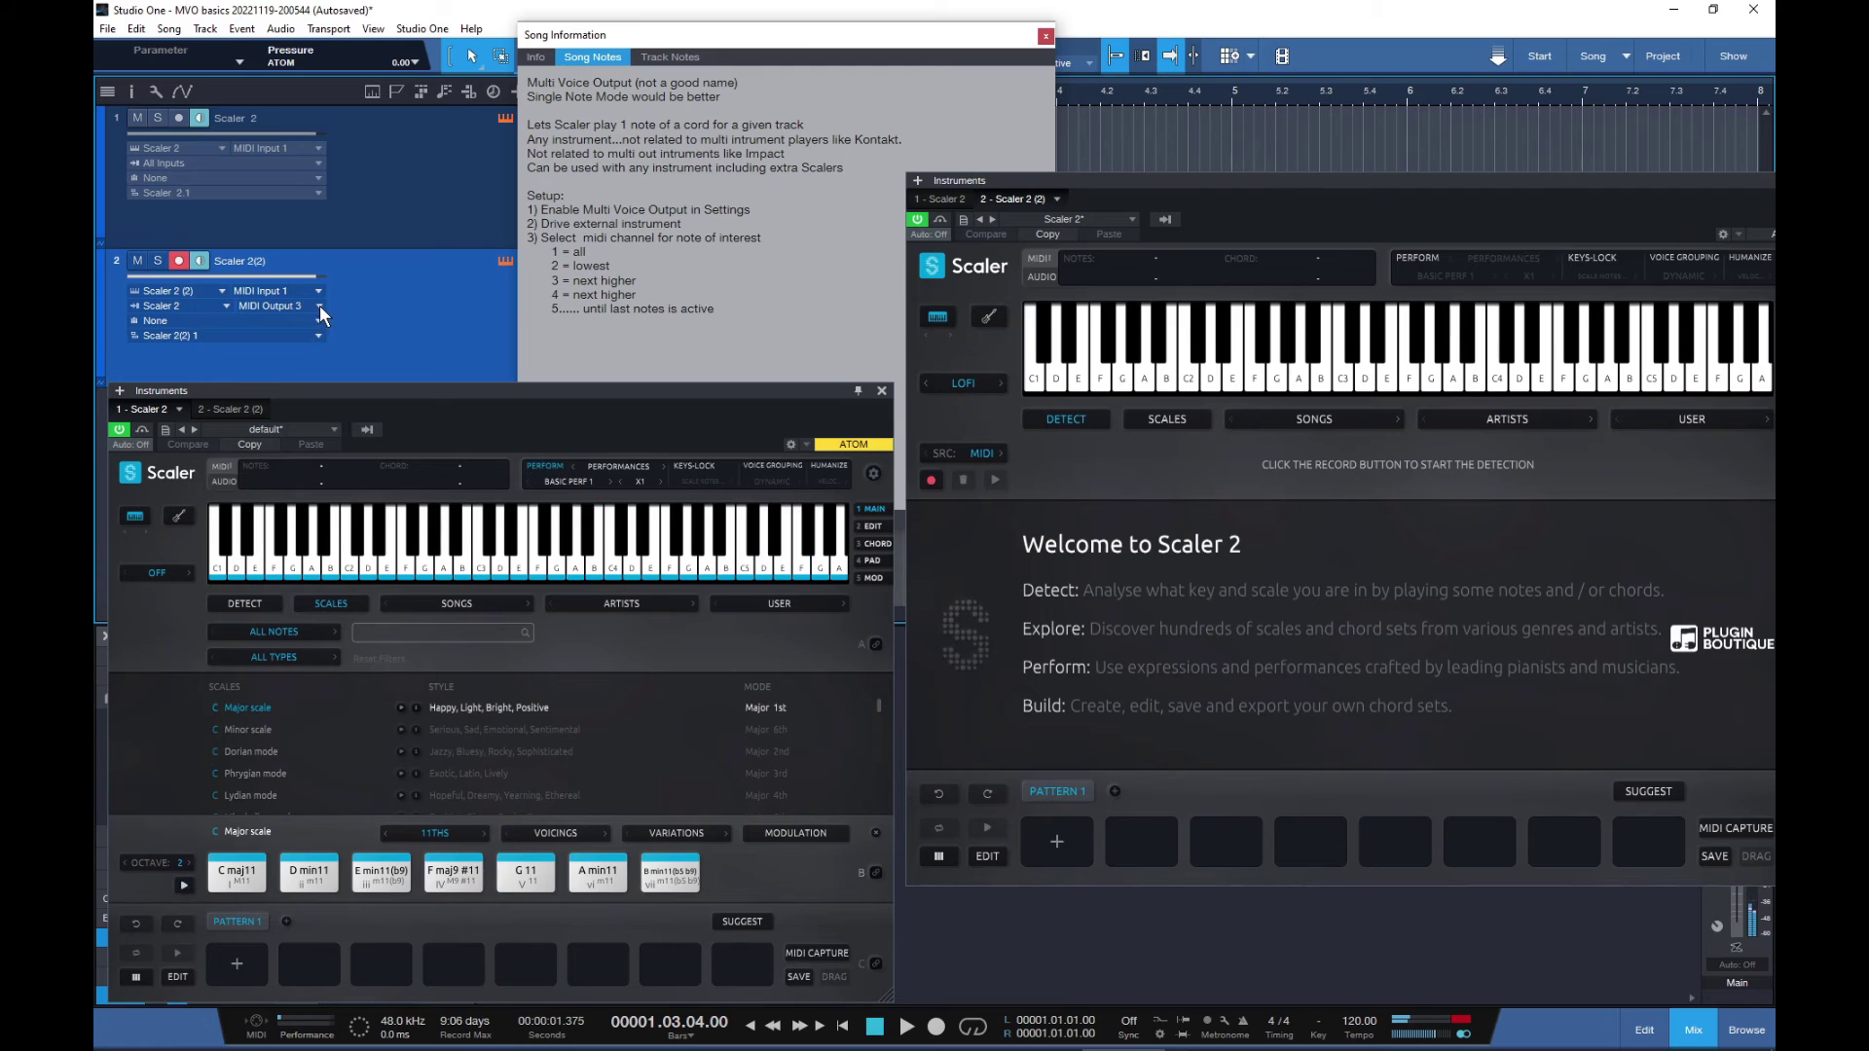
click(183, 888)
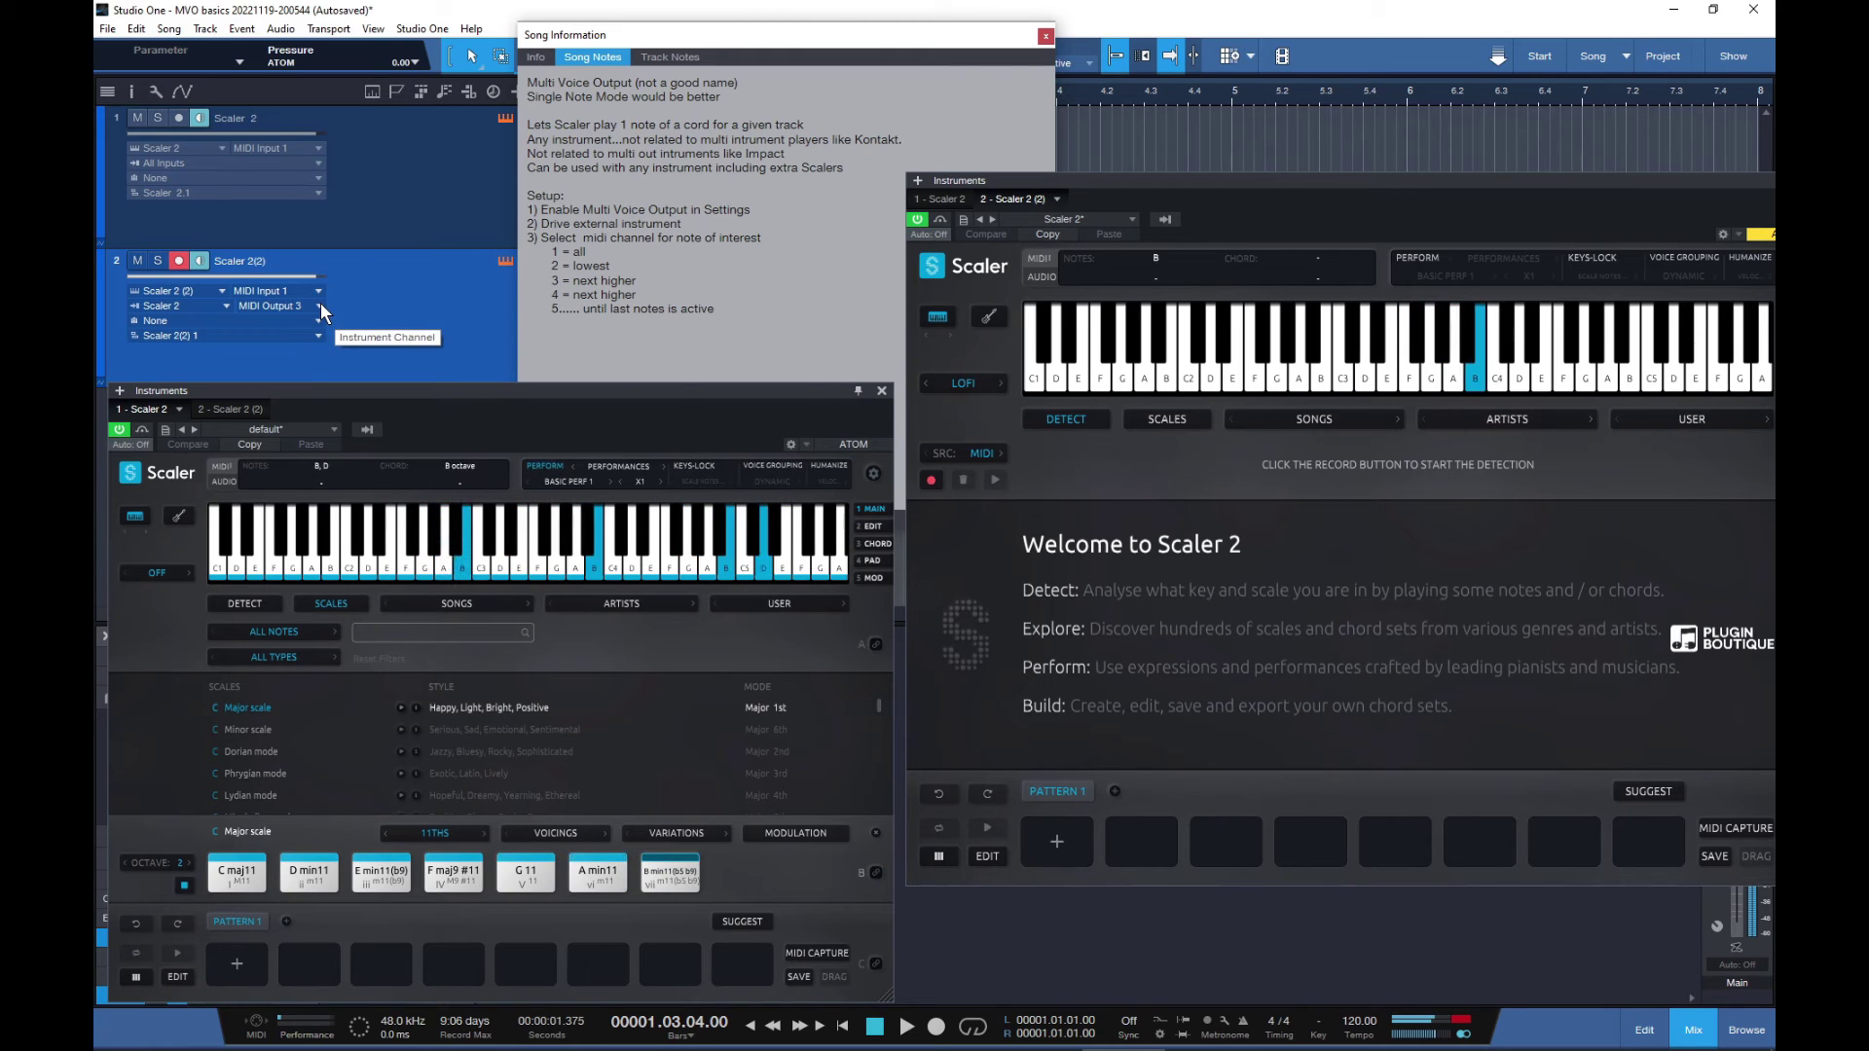
click(184, 885)
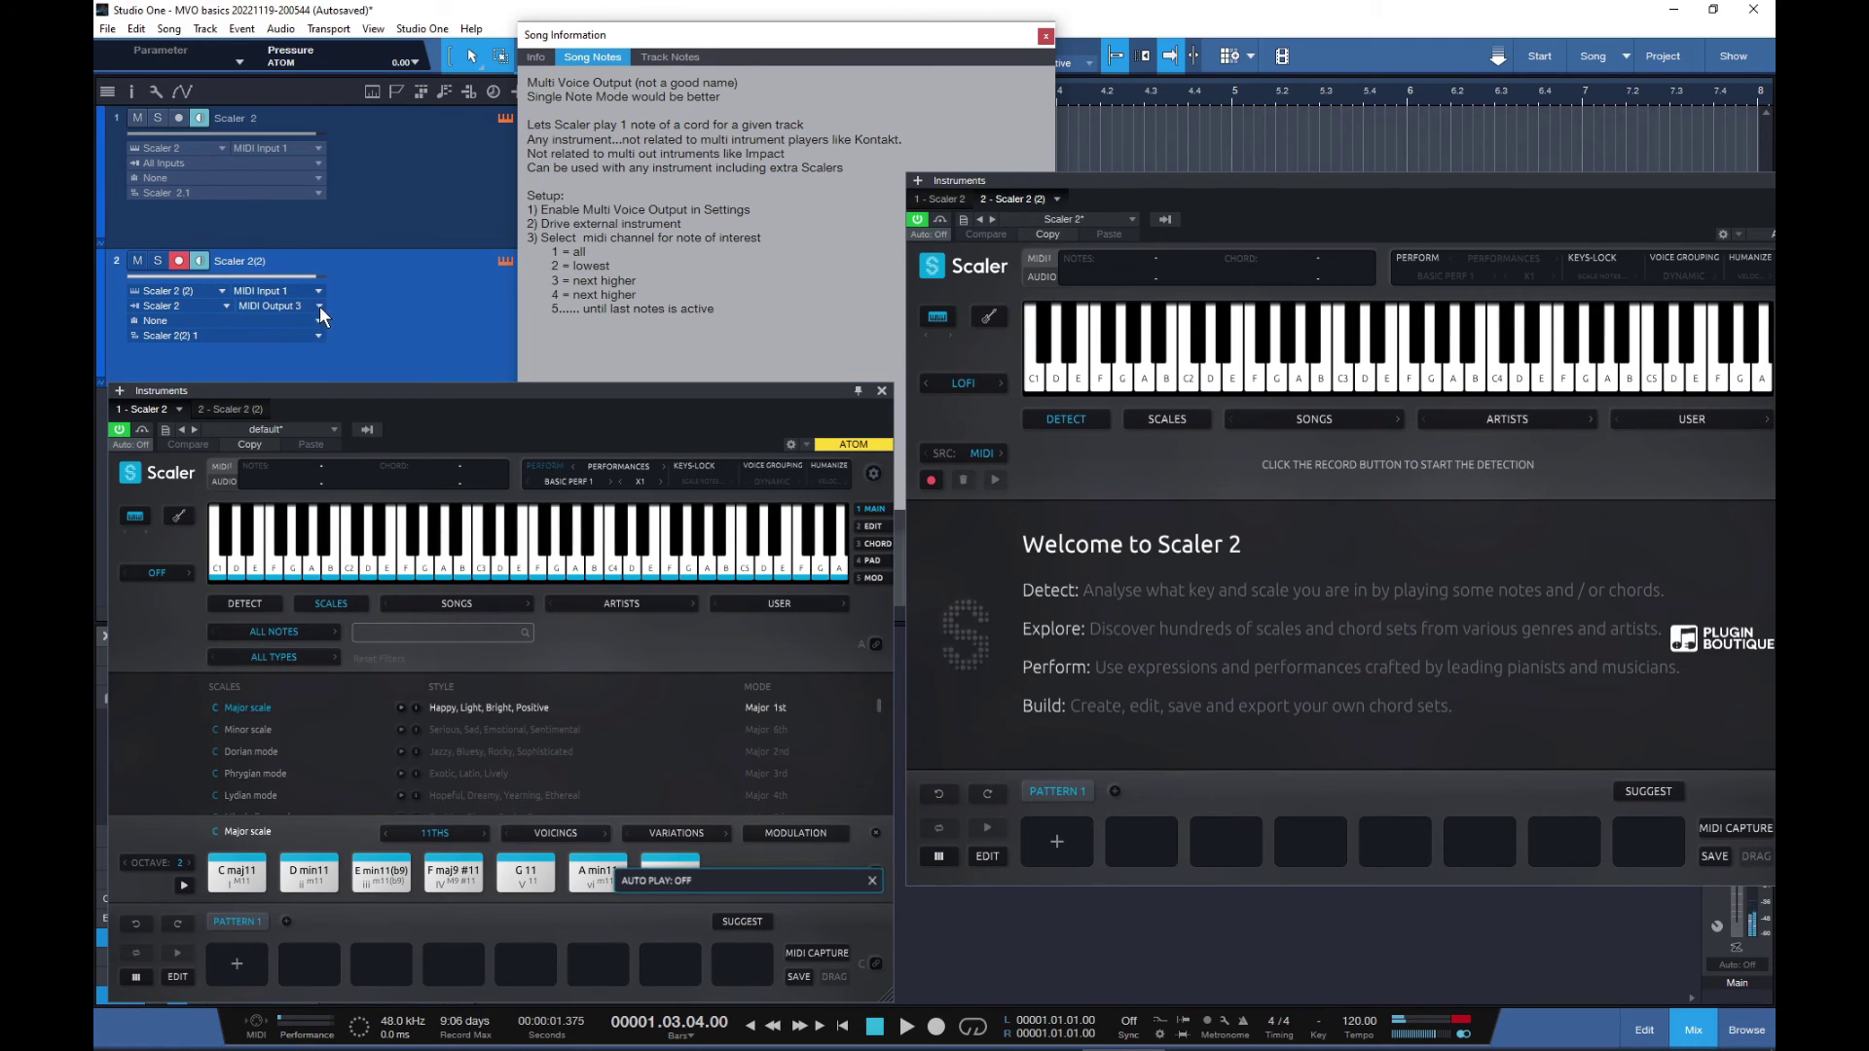
- Try MIDI Output 2 with auto-play, then settle on MIDI Output 1 and stop auto-play
click(319, 305)
click(325, 341)
click(185, 885)
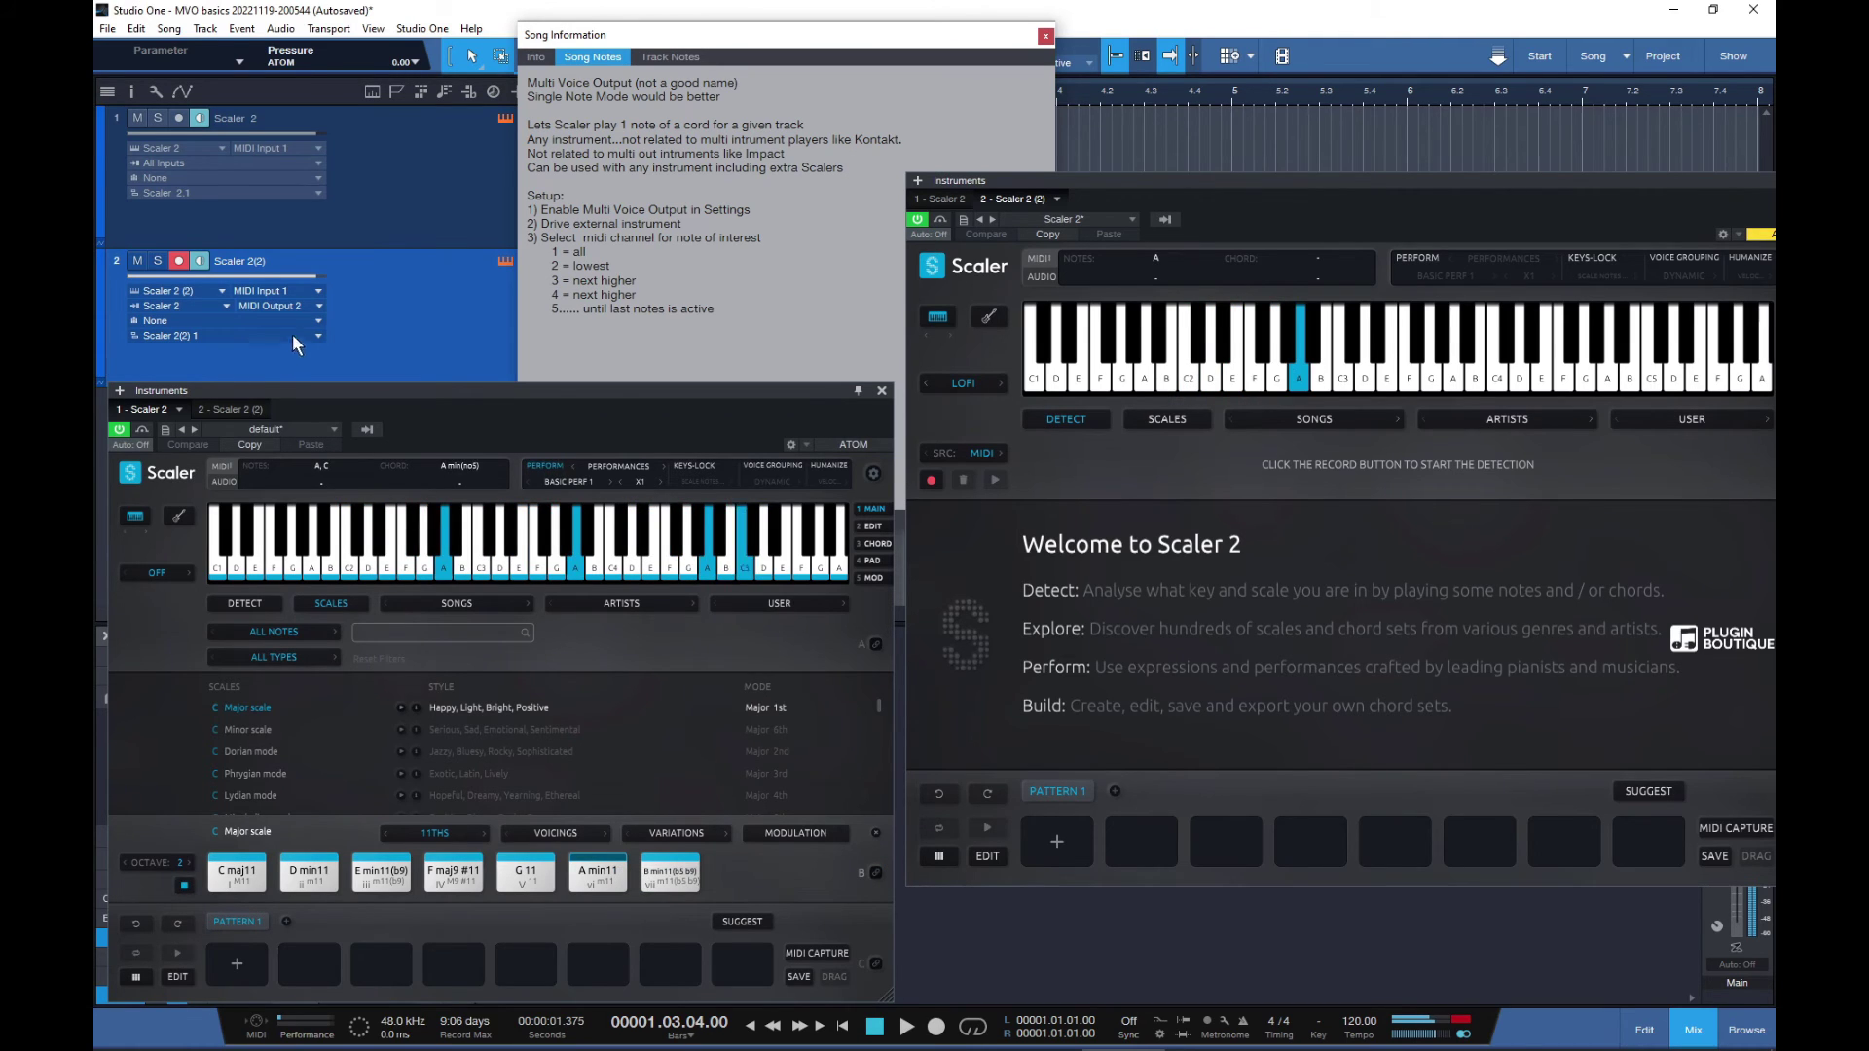
click(320, 304)
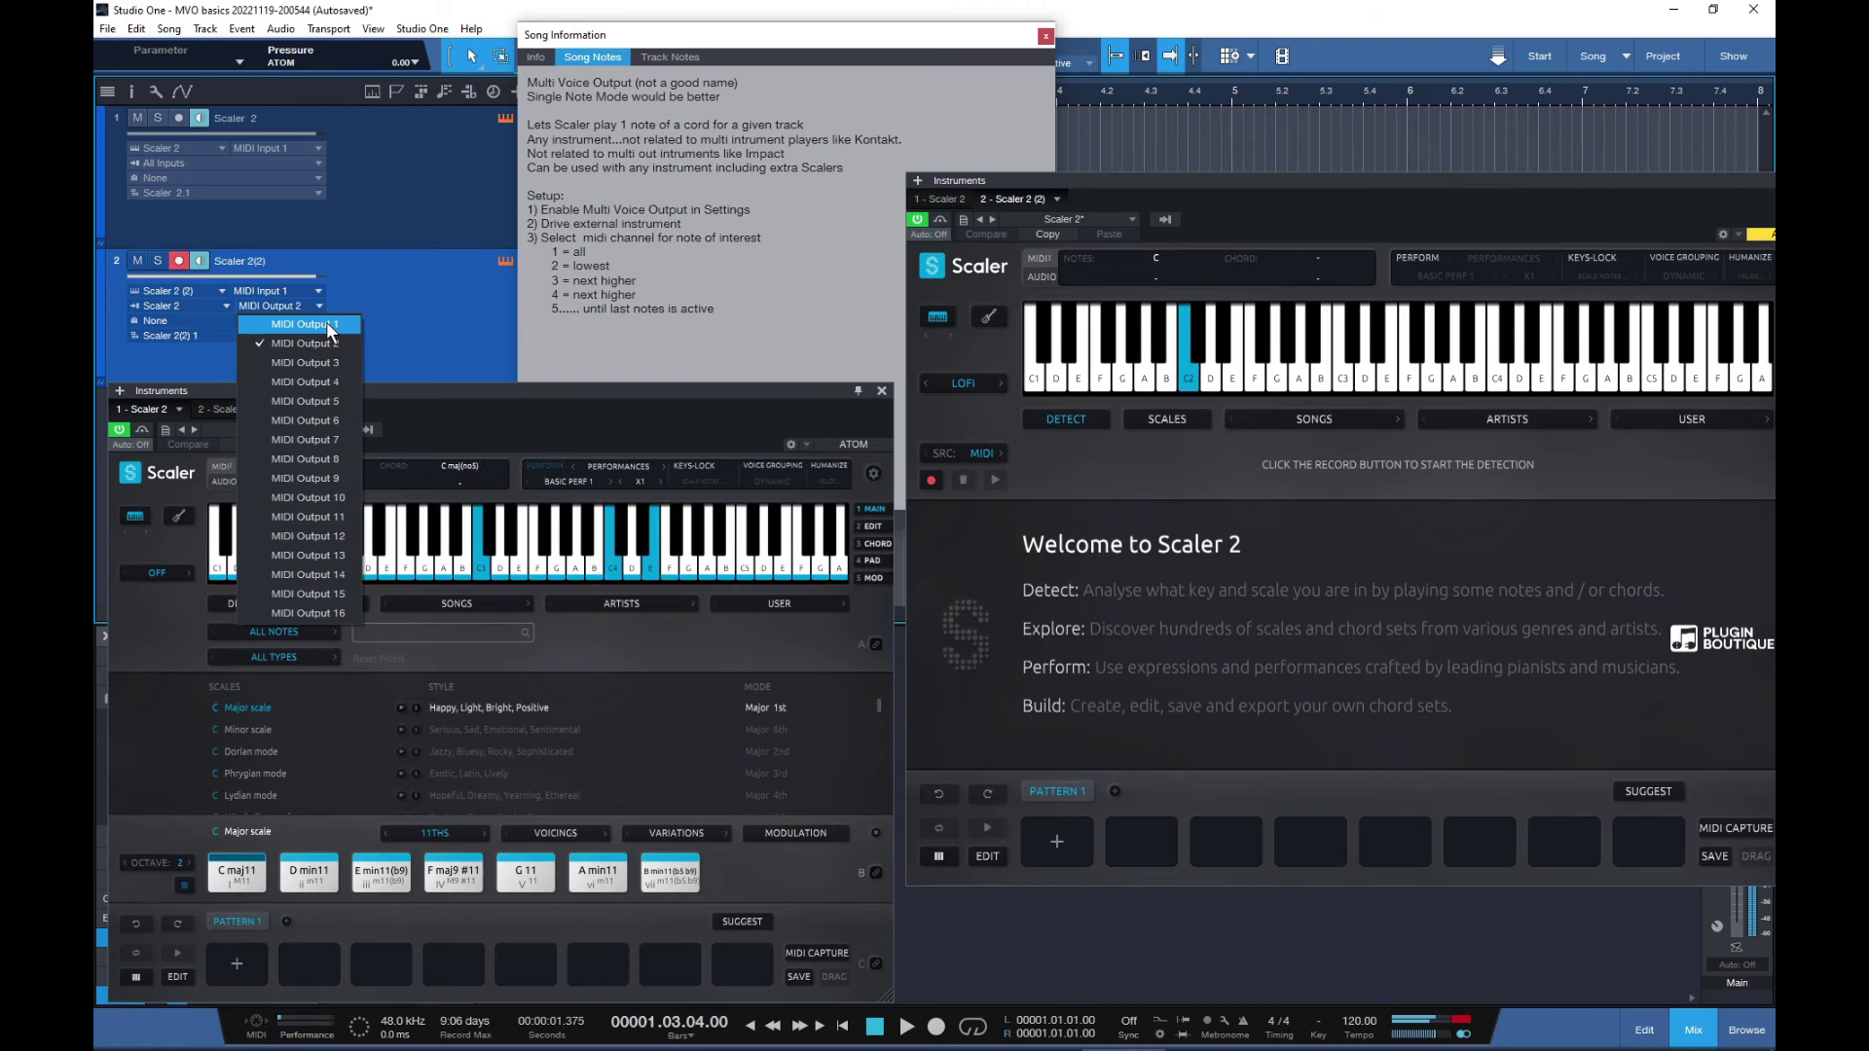
click(325, 324)
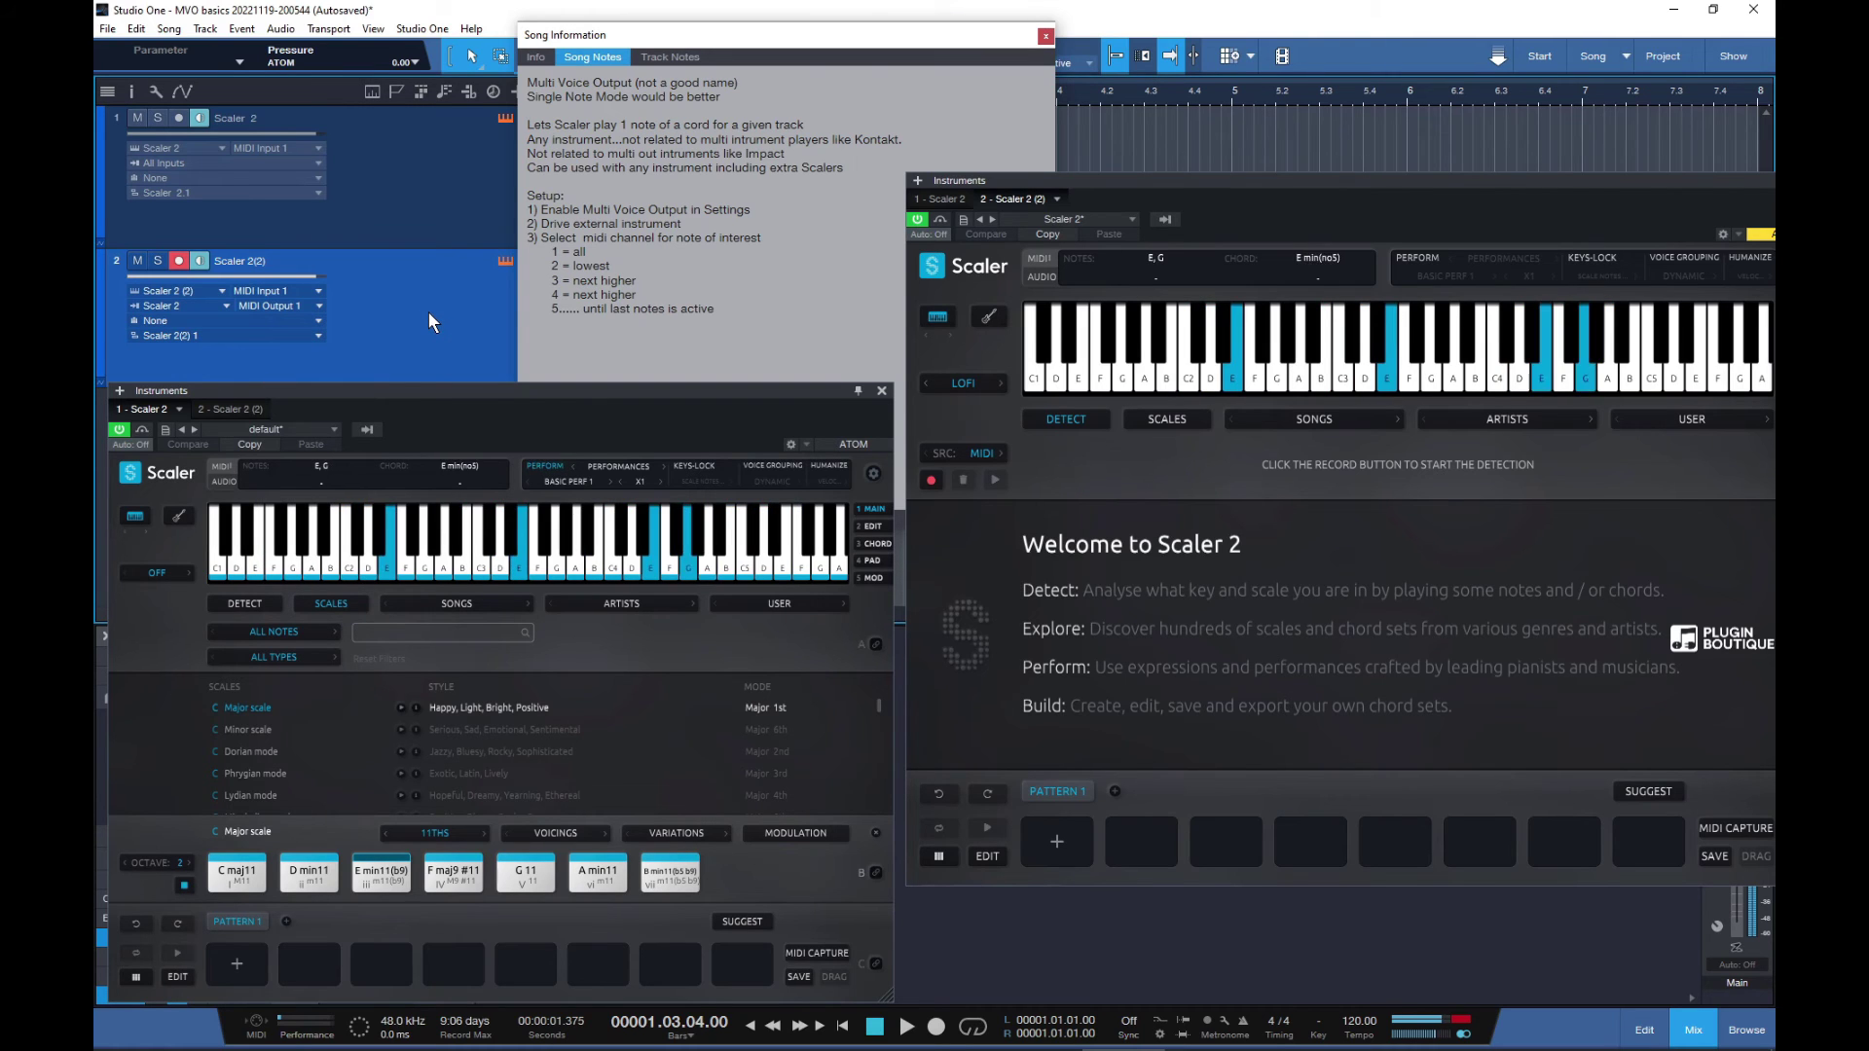
click(183, 885)
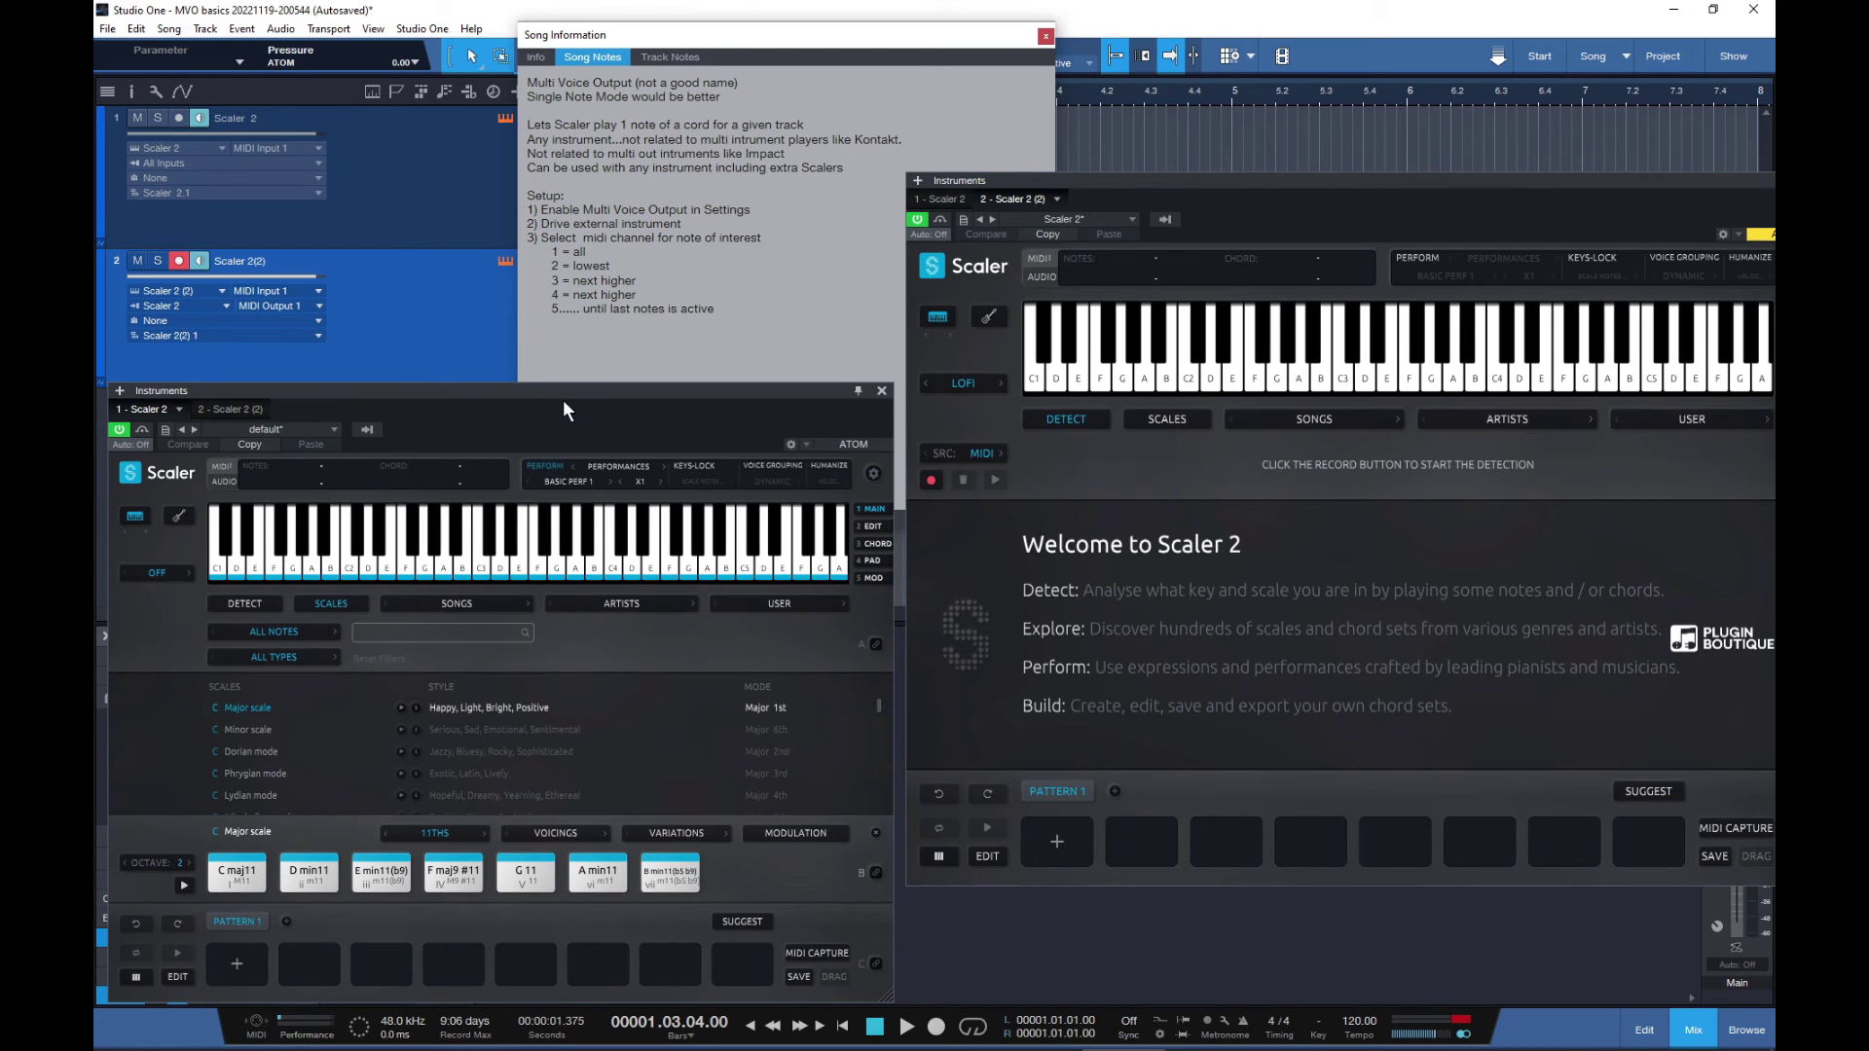
- Select the BASIC PERF 4 performance and play the C maj11 chord with it
click(615, 466)
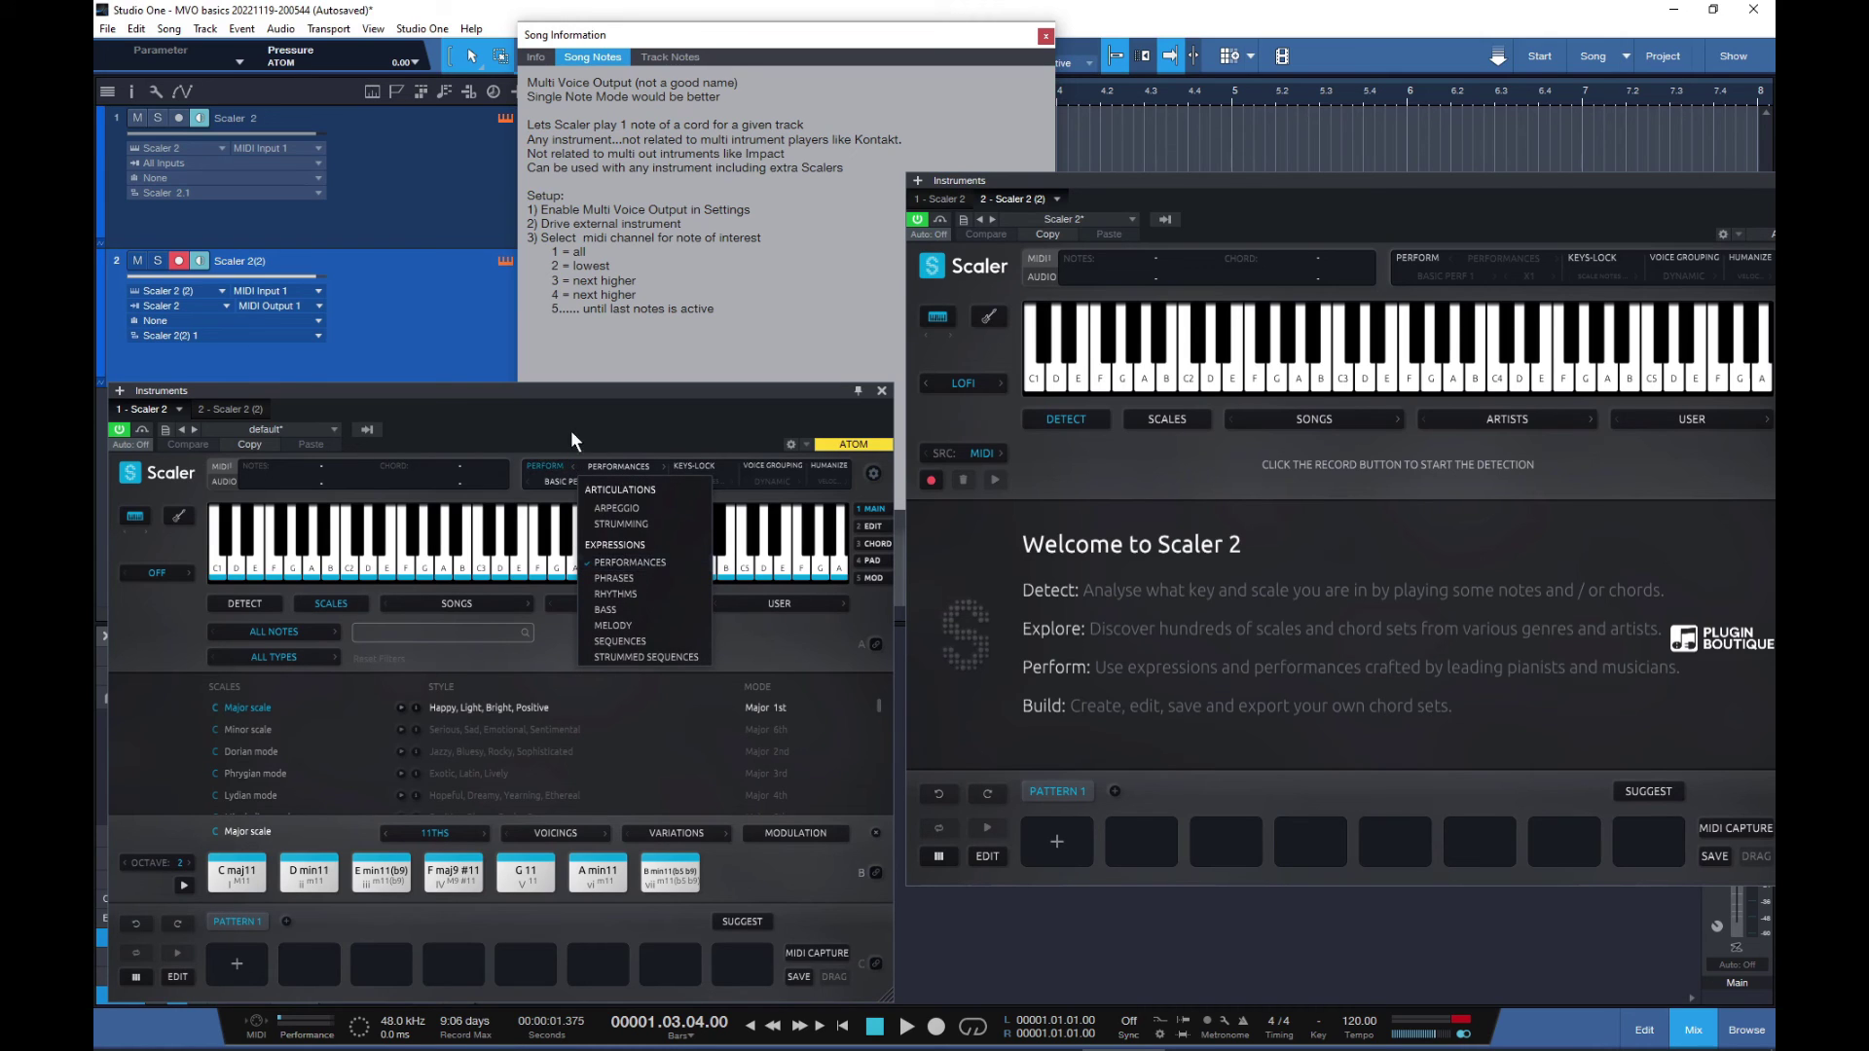
click(570, 430)
click(611, 480)
click(611, 481)
click(611, 481)
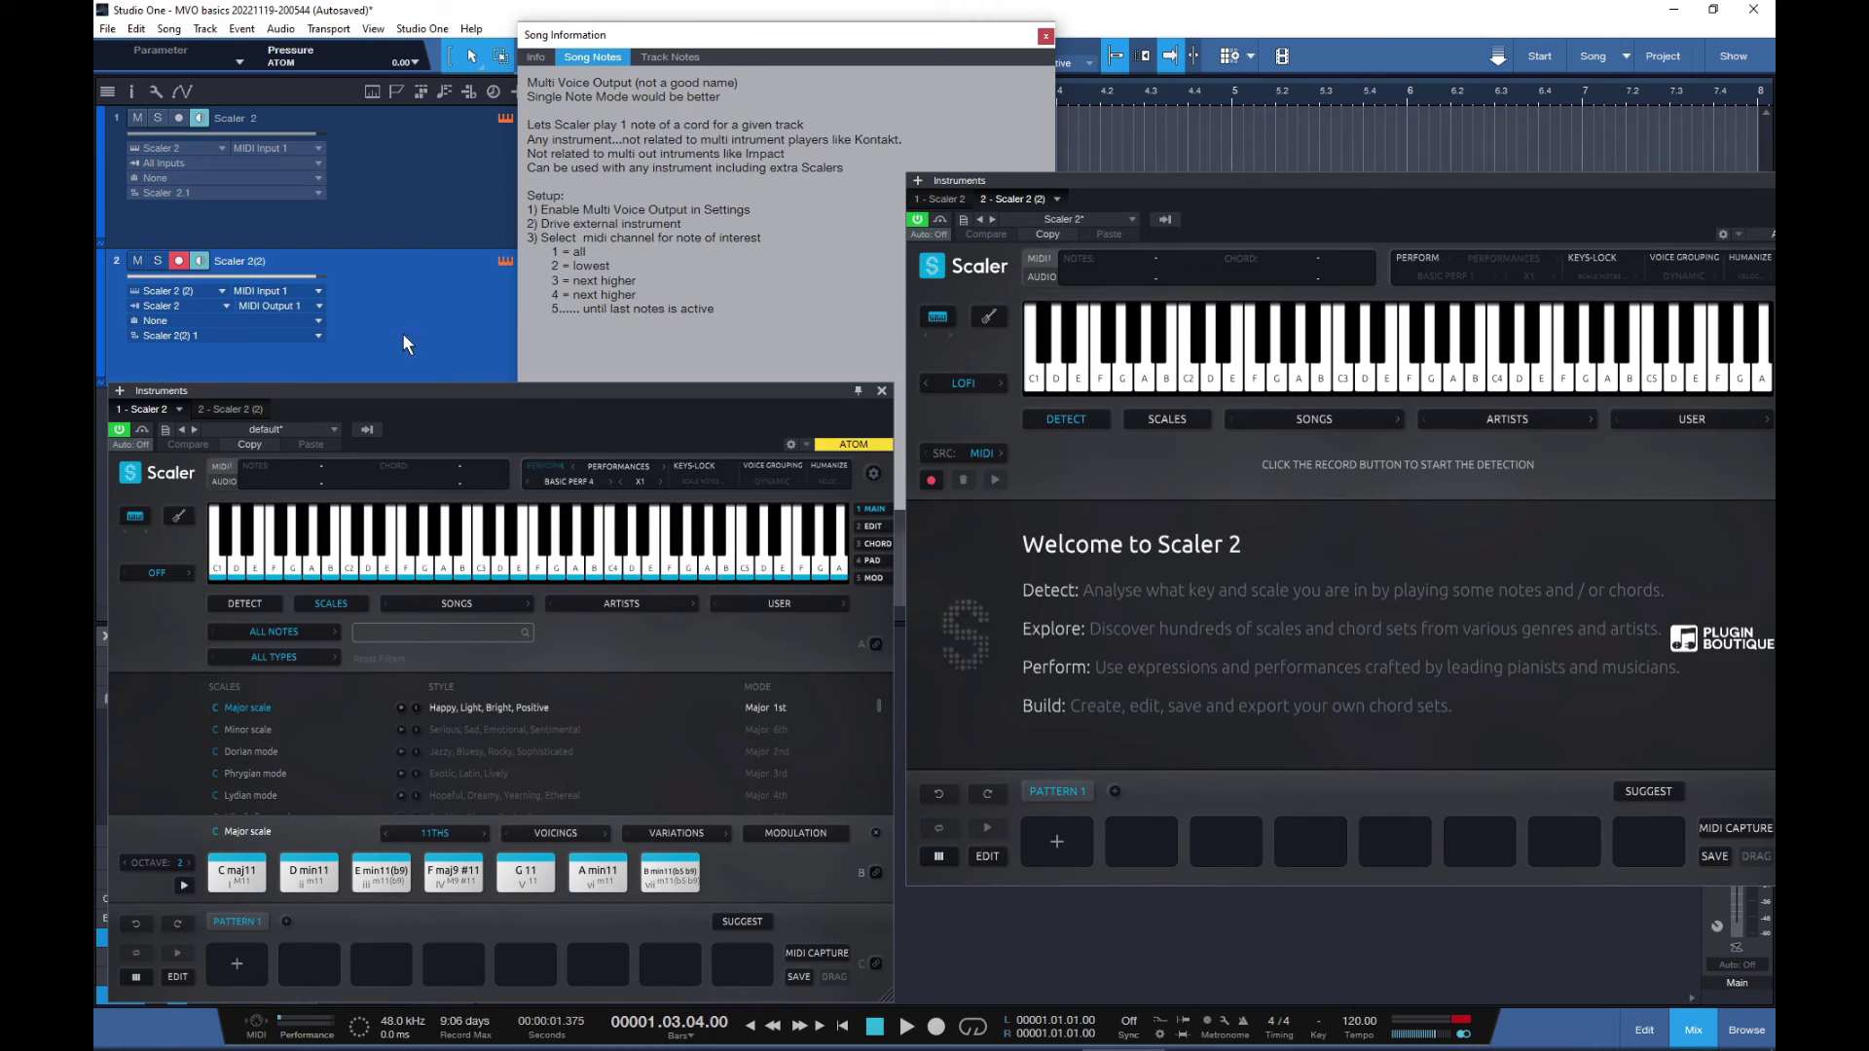
click(236, 871)
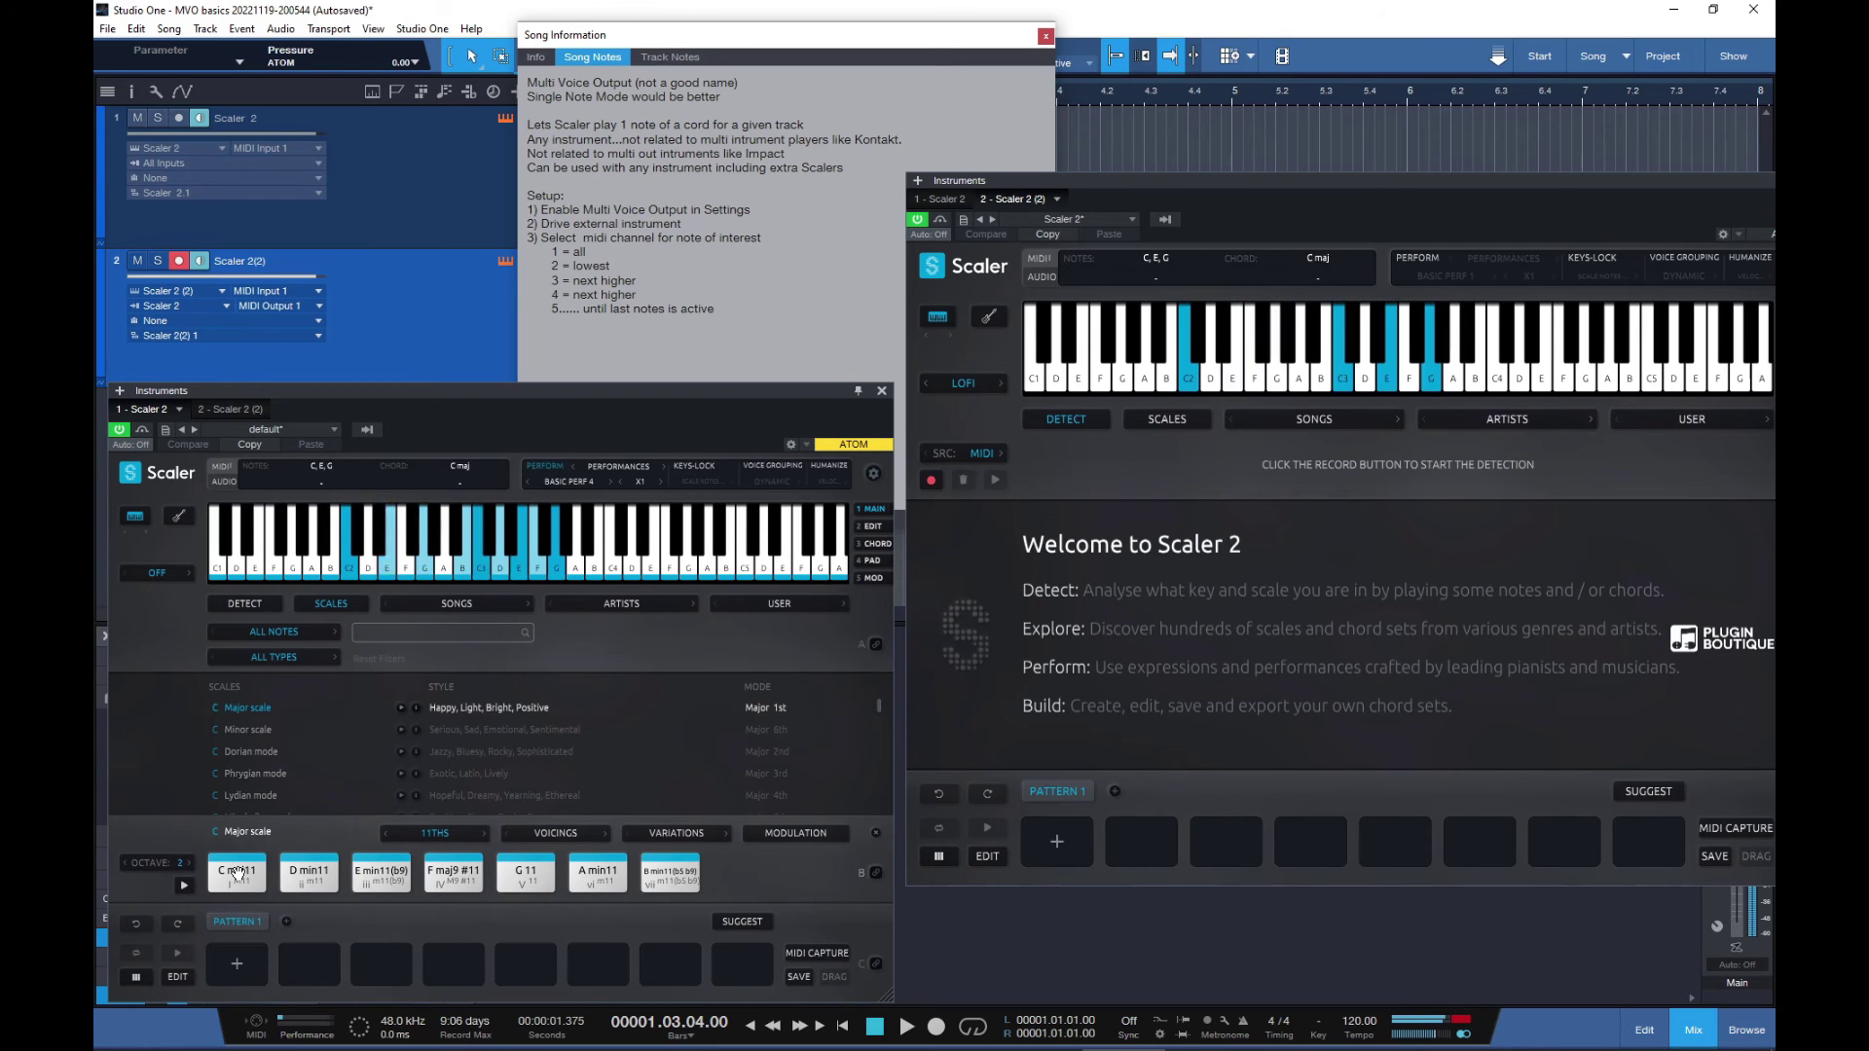
click(240, 874)
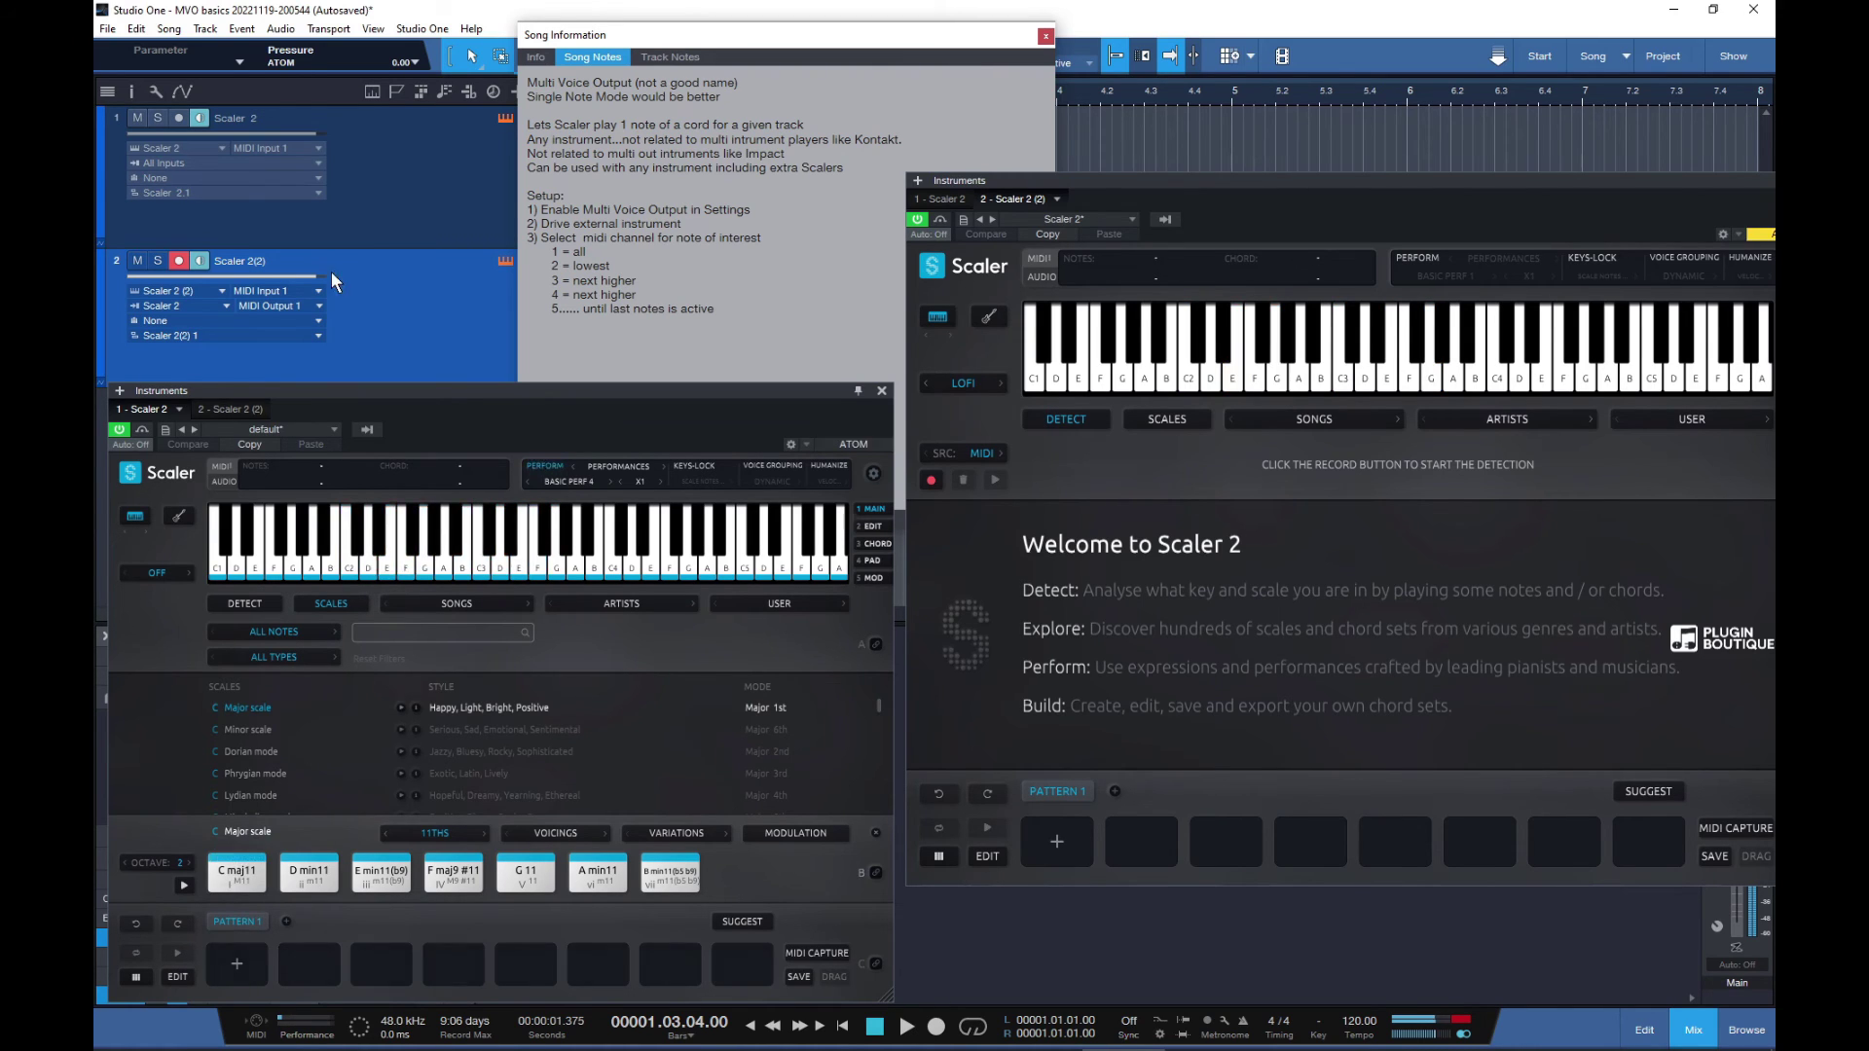
- Route track 2 to MIDI Output 3 and audition C maj11
click(321, 307)
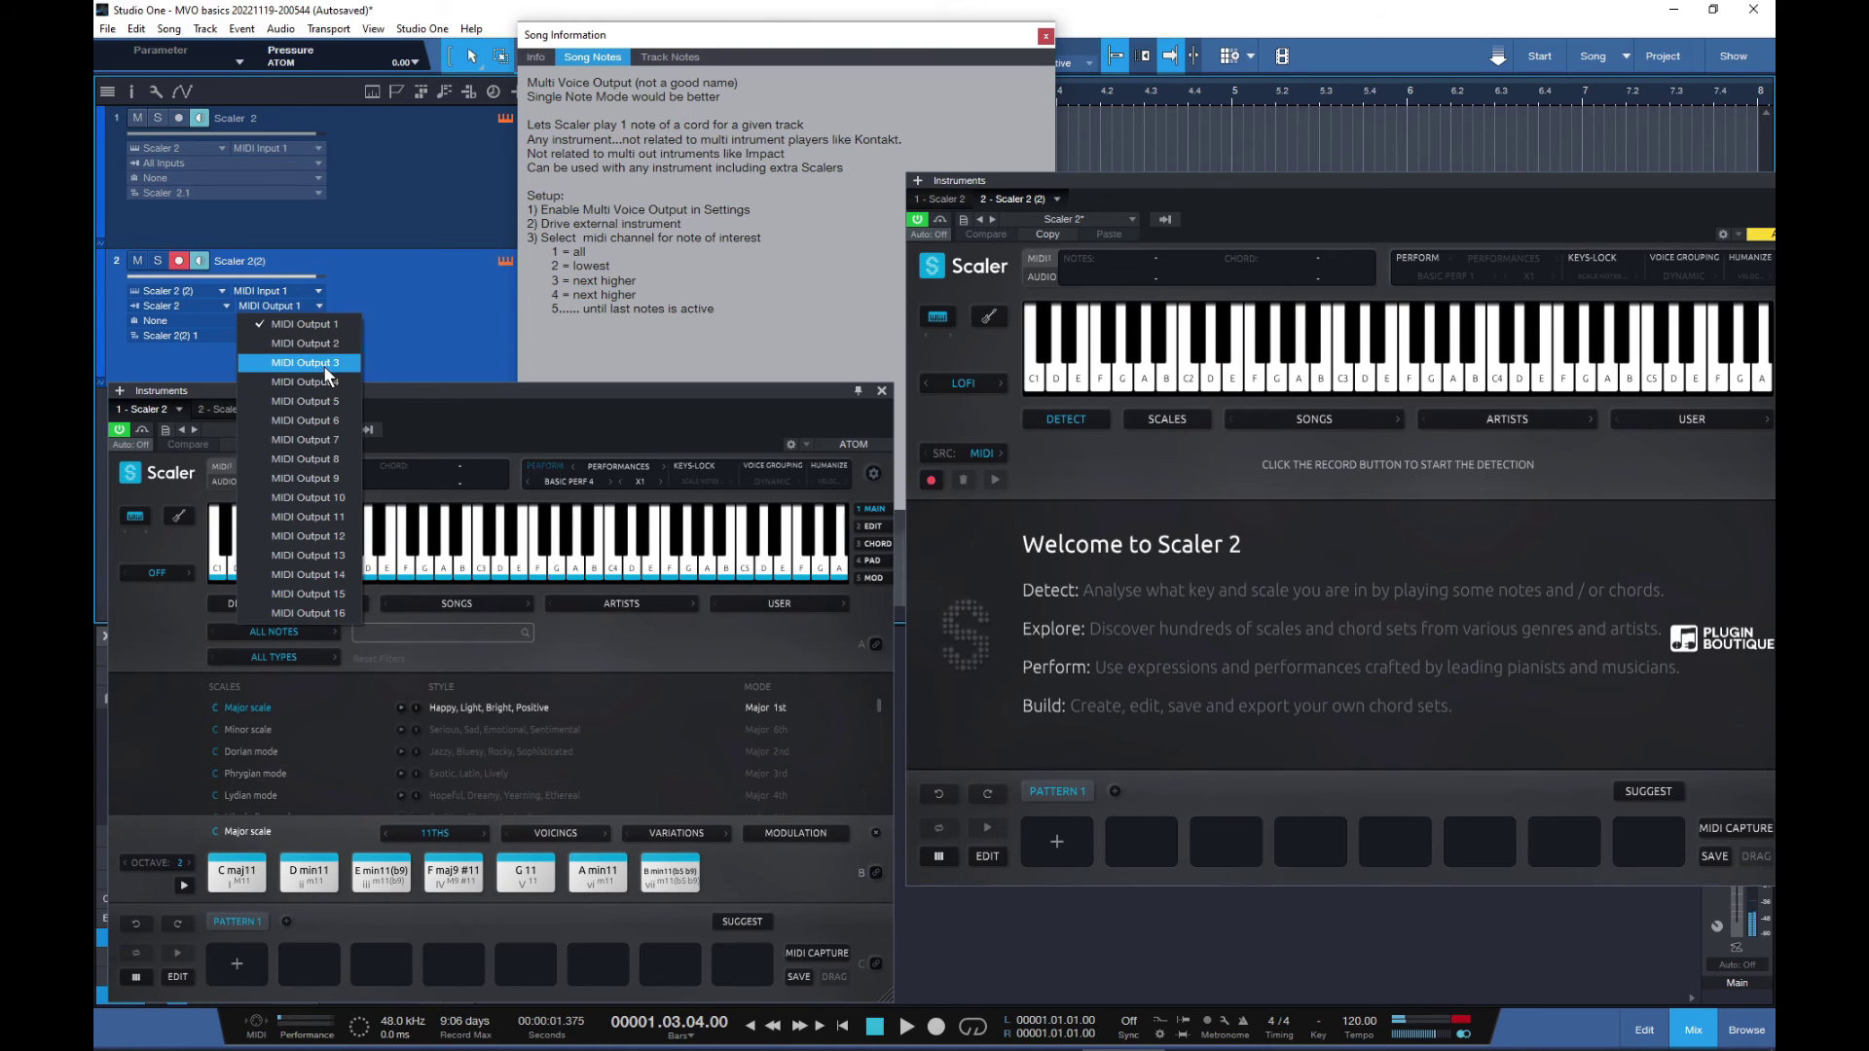
click(282, 368)
click(235, 869)
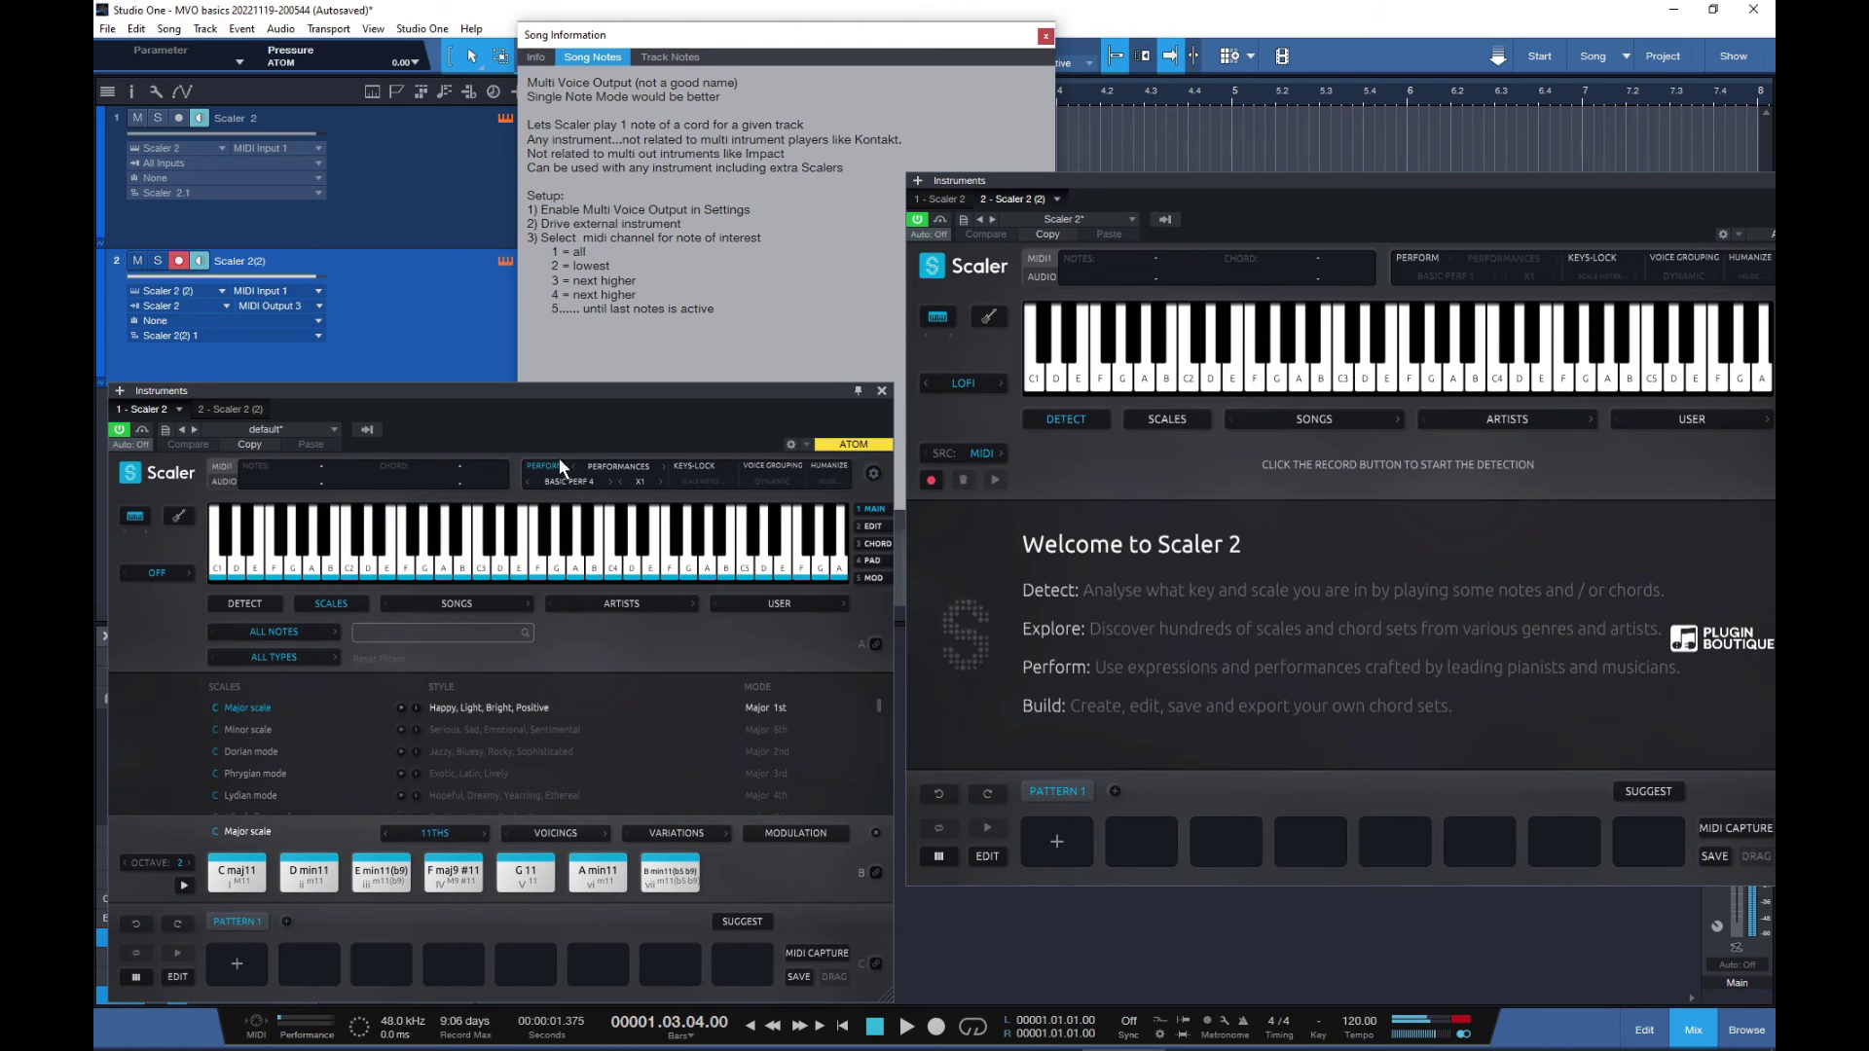
- Rearrange both Scaler windows to reveal the mixer, playing C maj11 to compare them
drag(605, 389, 1144, 340)
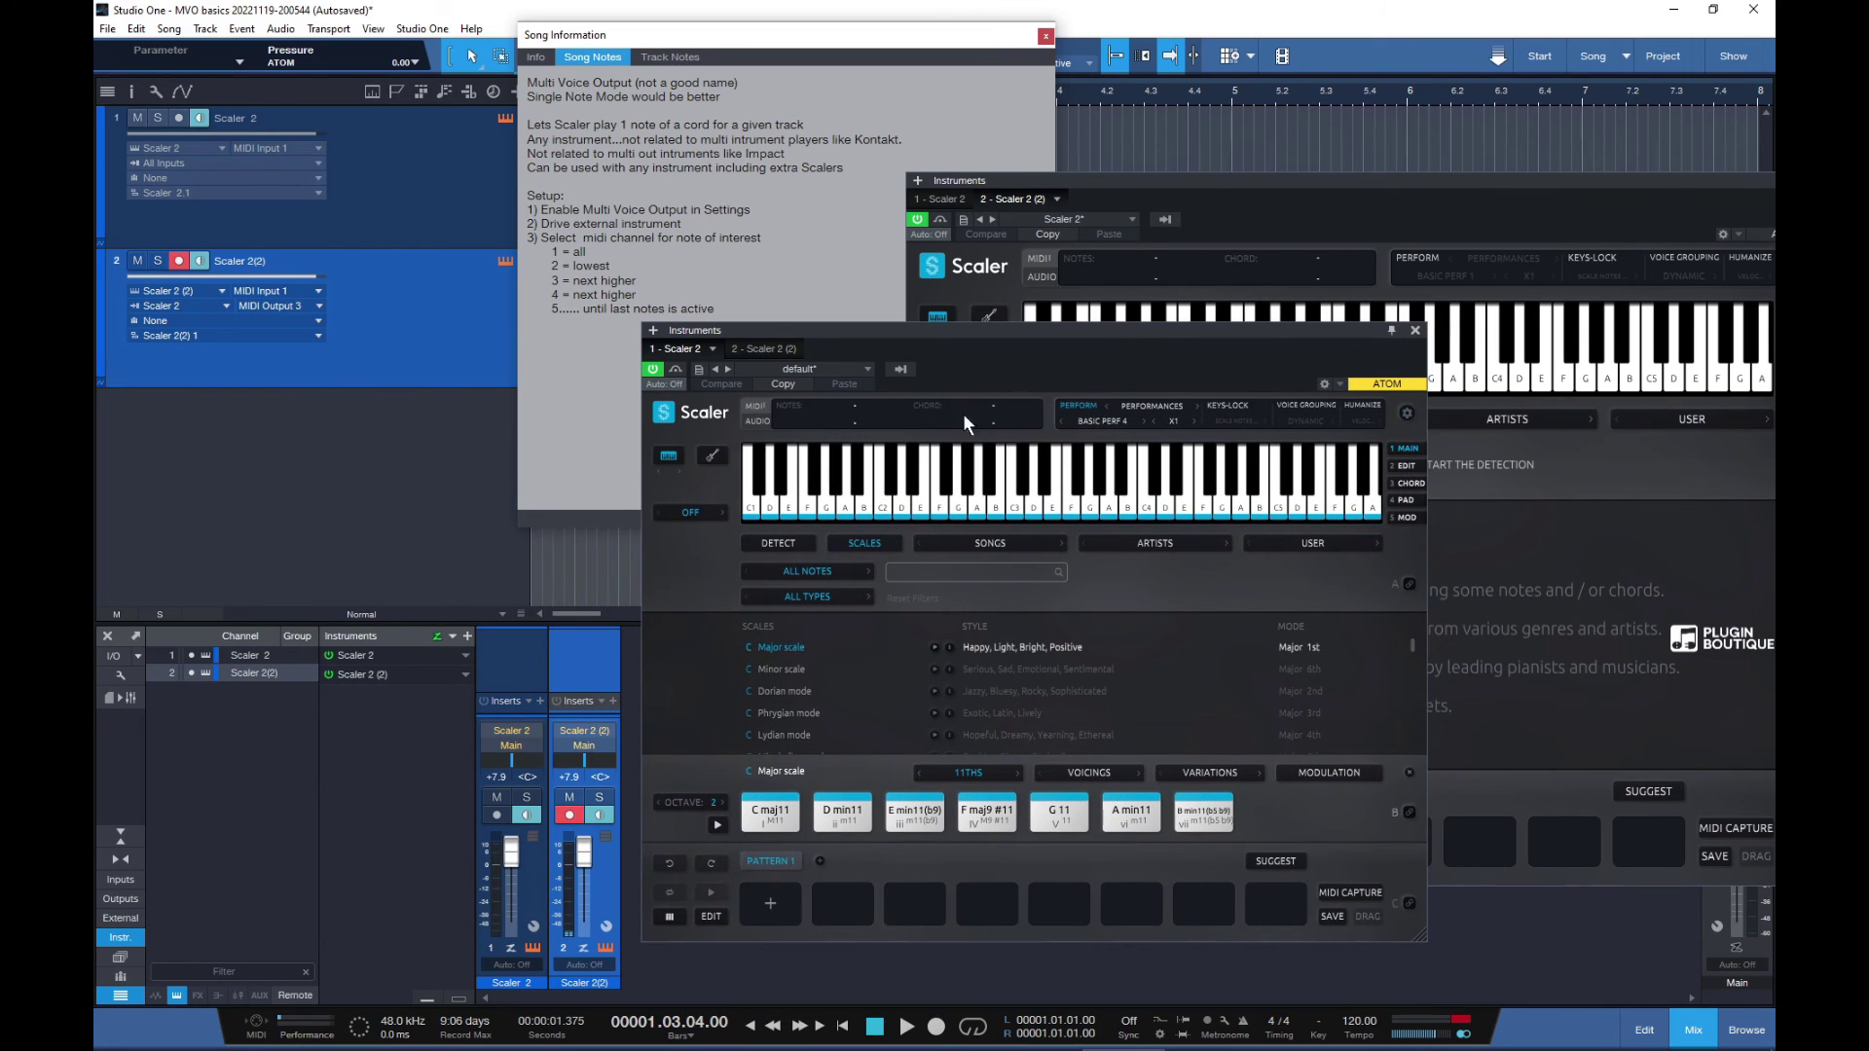
click(774, 812)
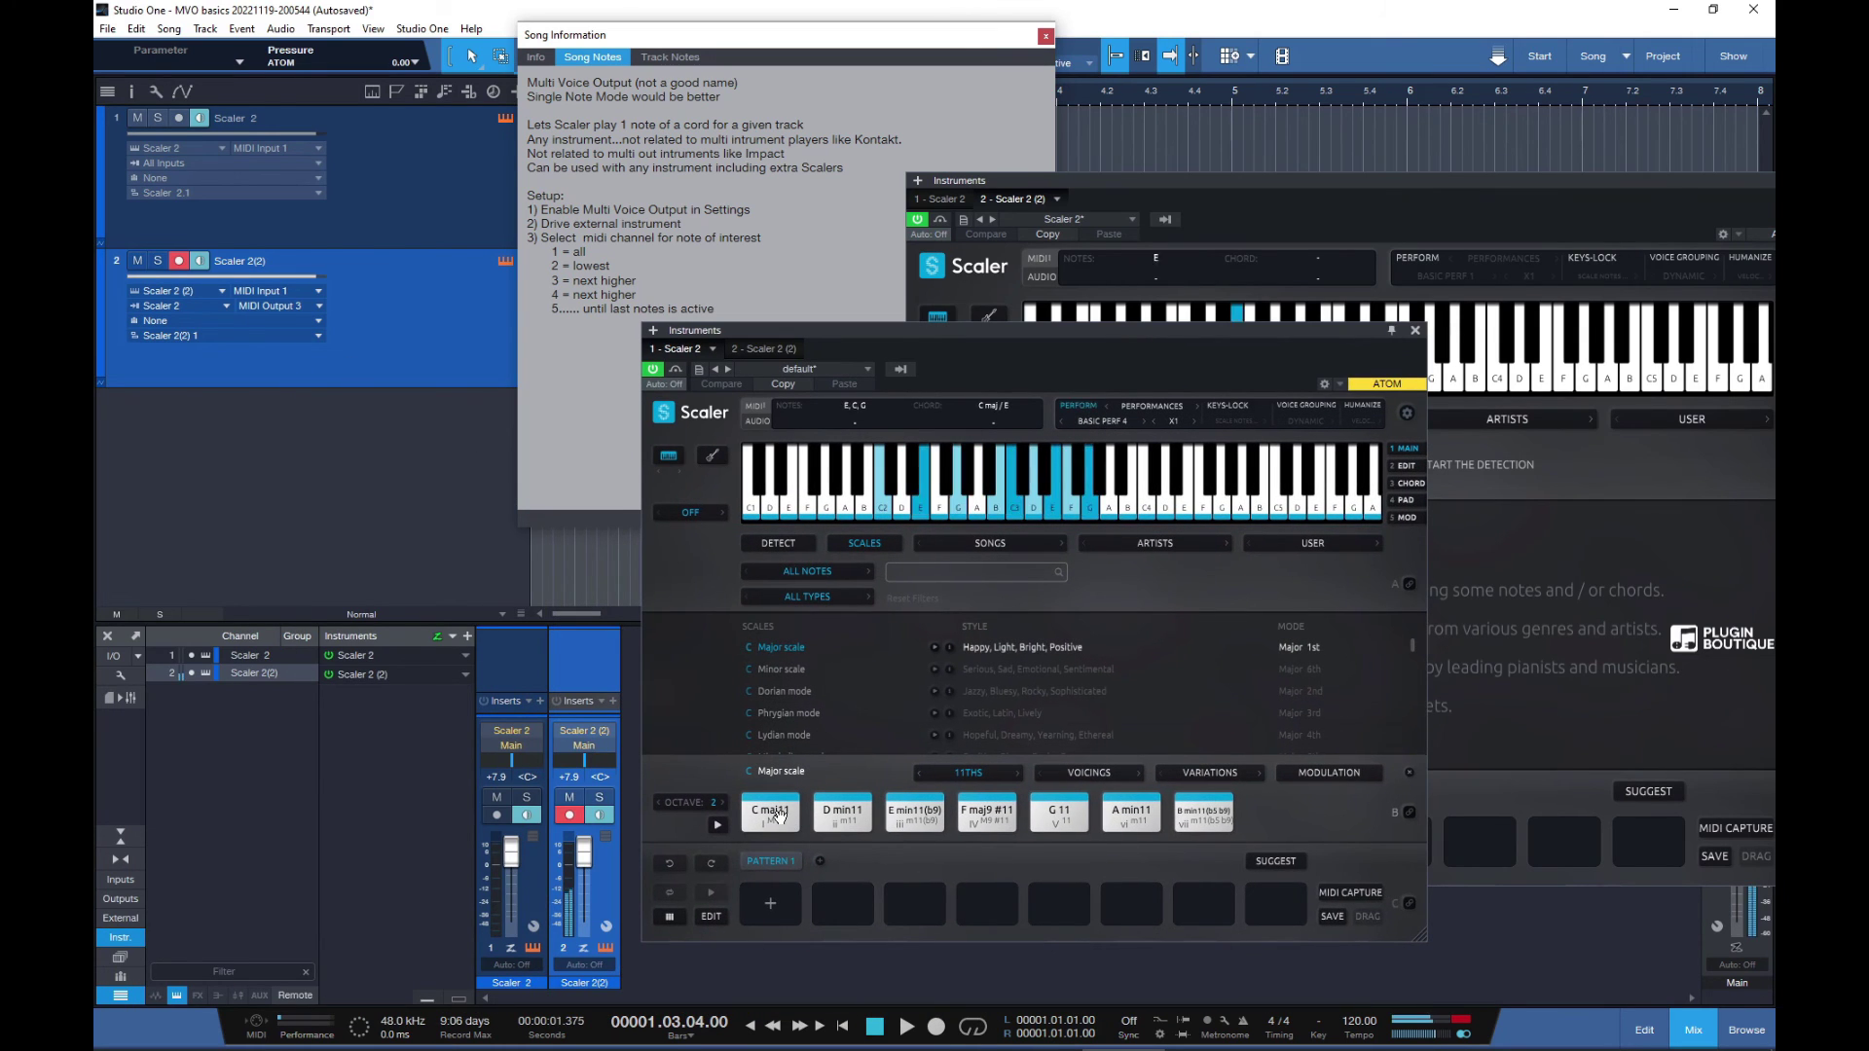
click(1120, 270)
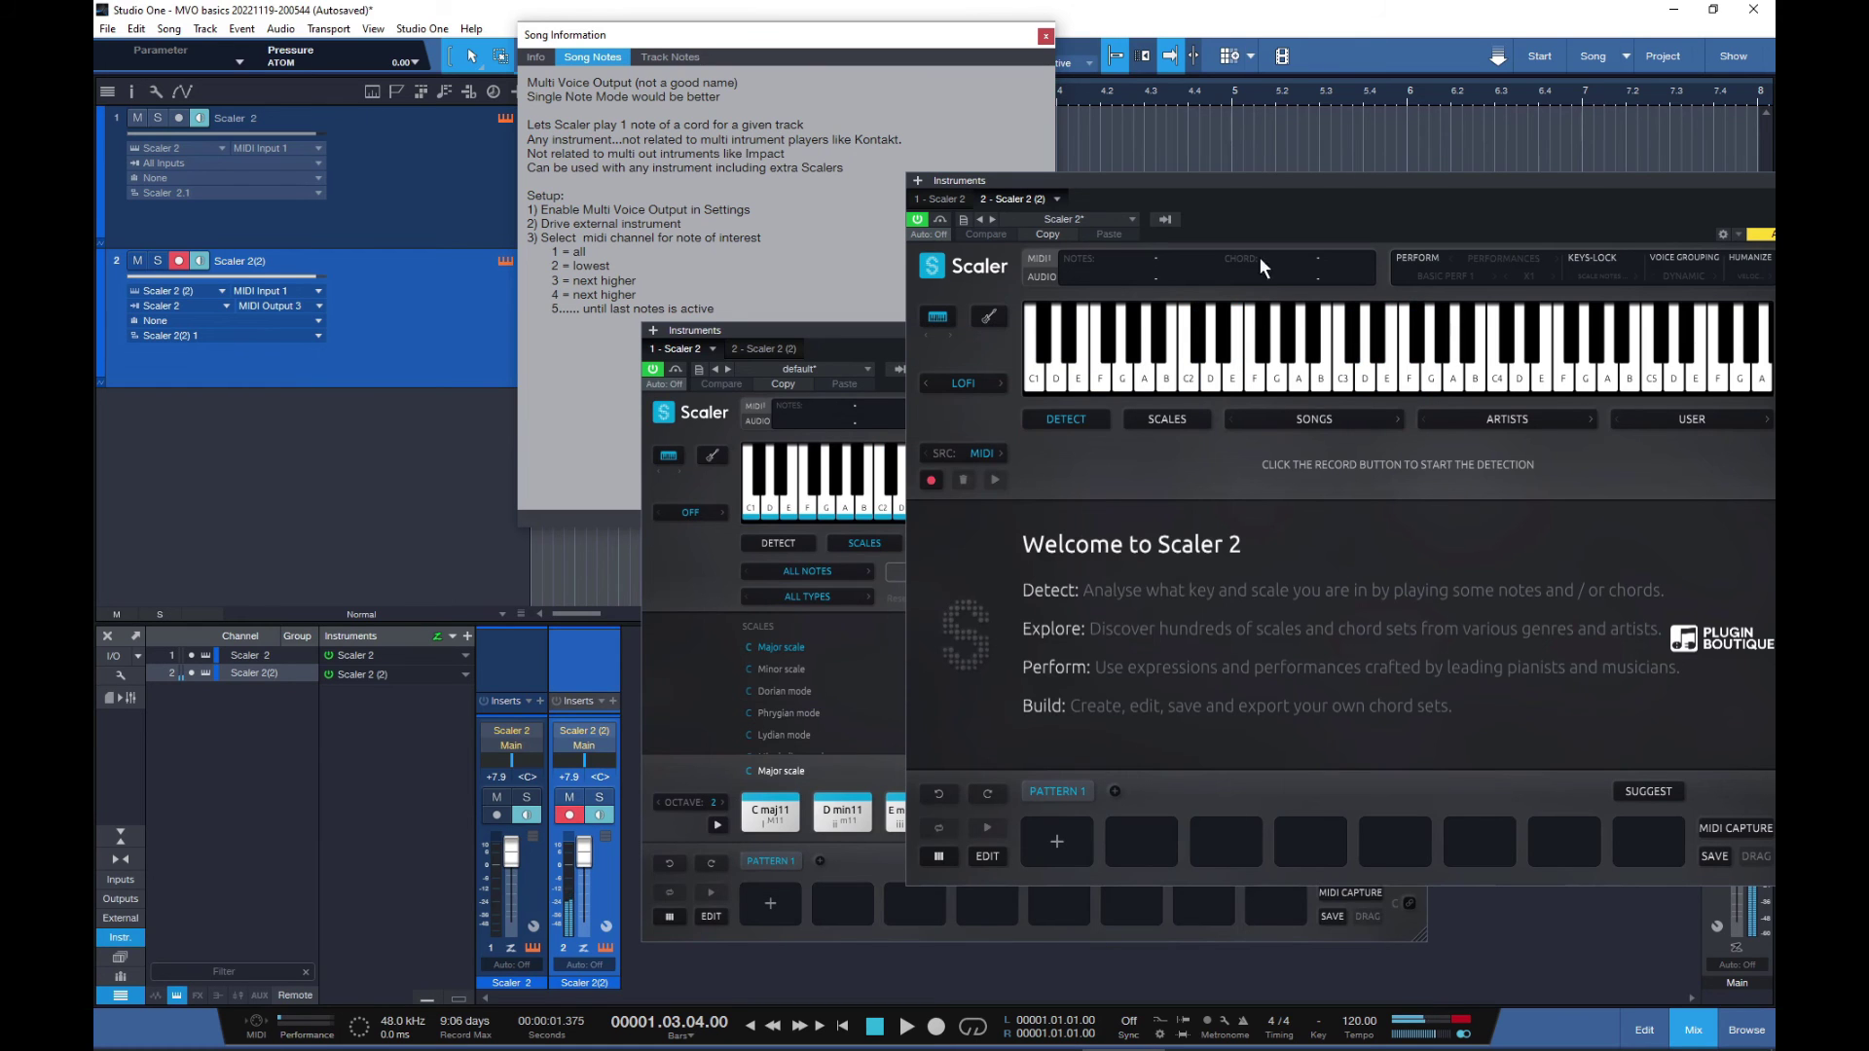
drag(843, 331, 569, 422)
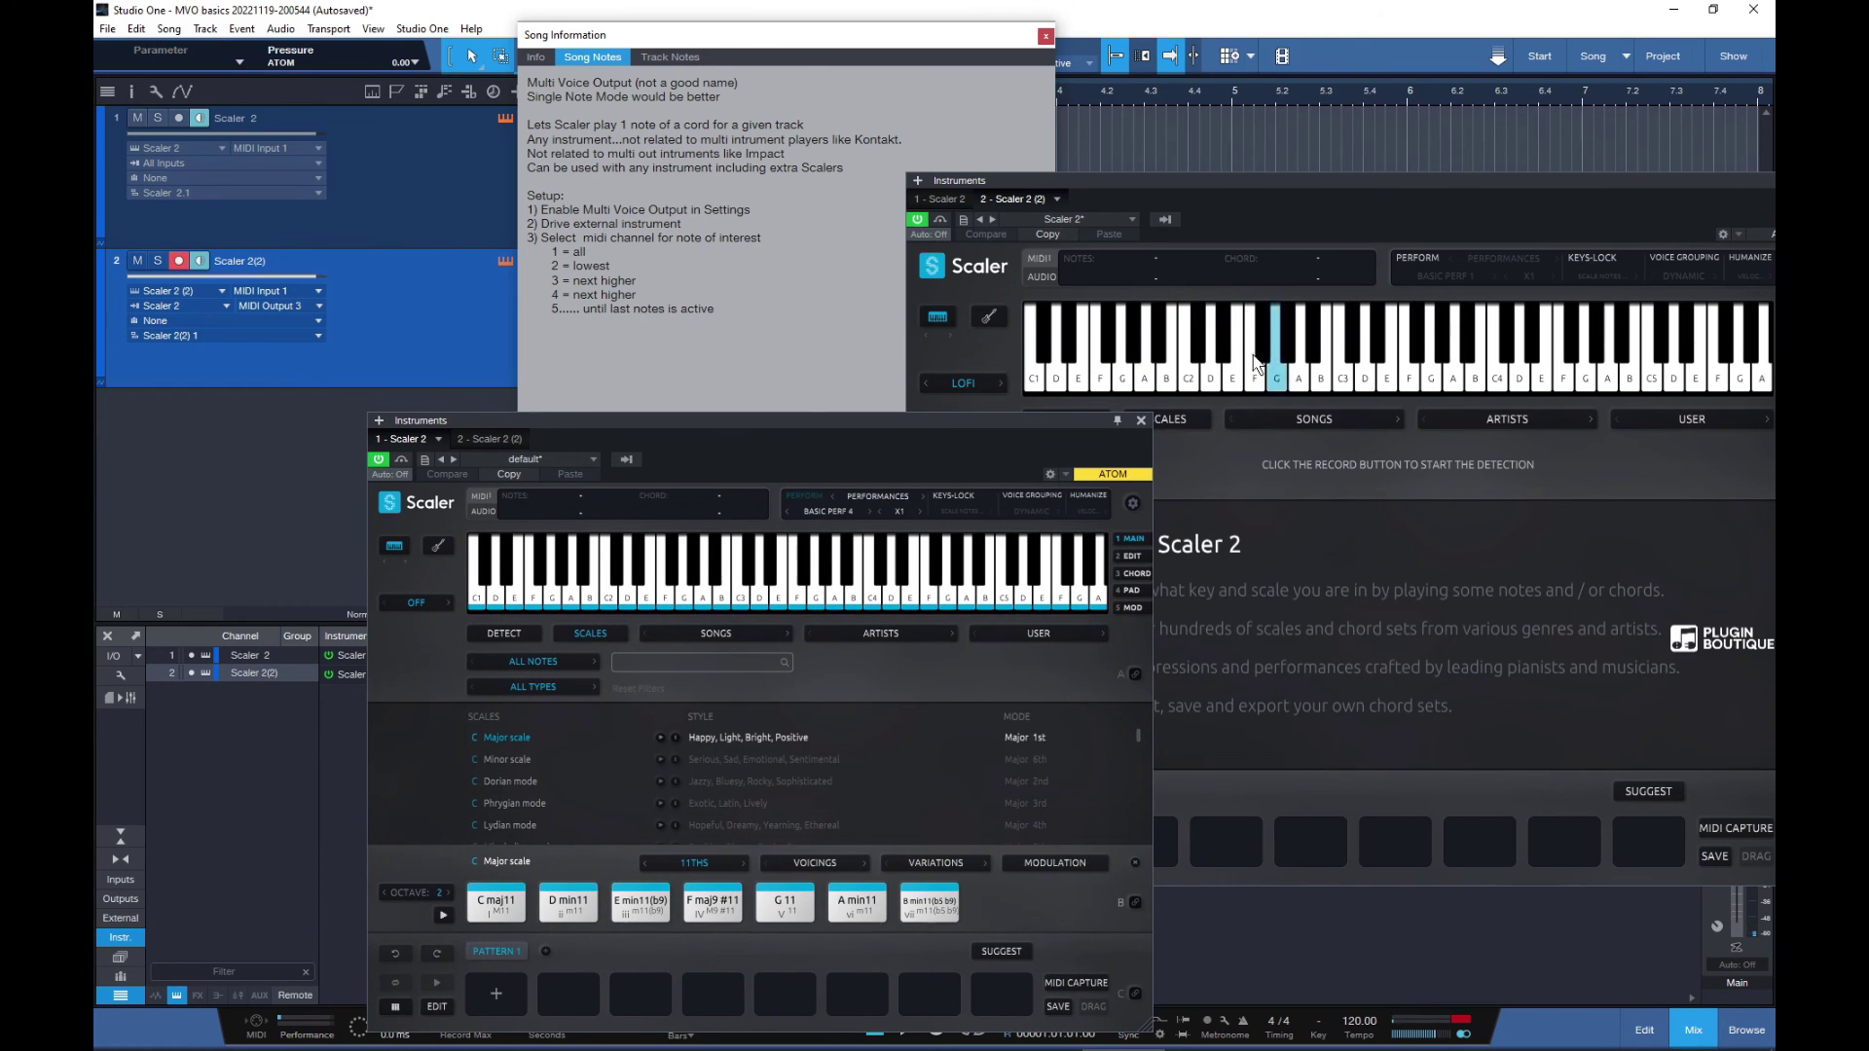
click(496, 903)
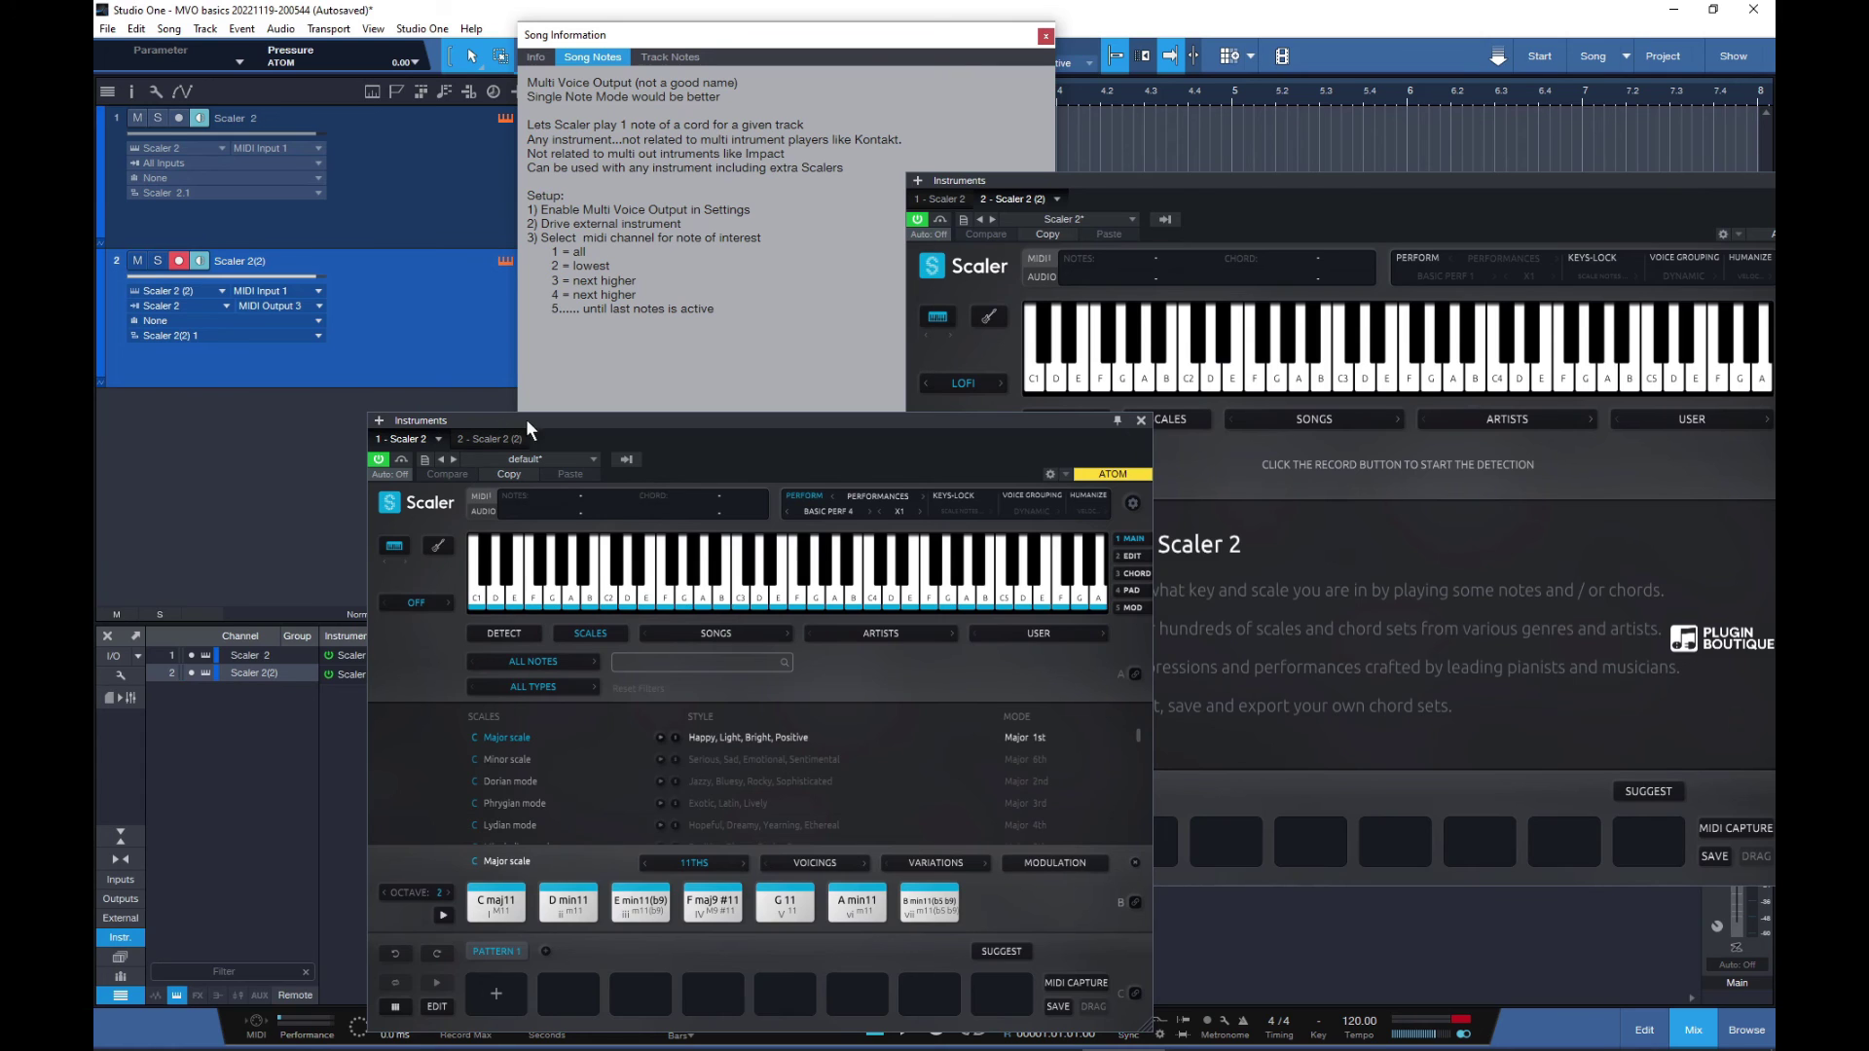
drag(532, 431, 571, 474)
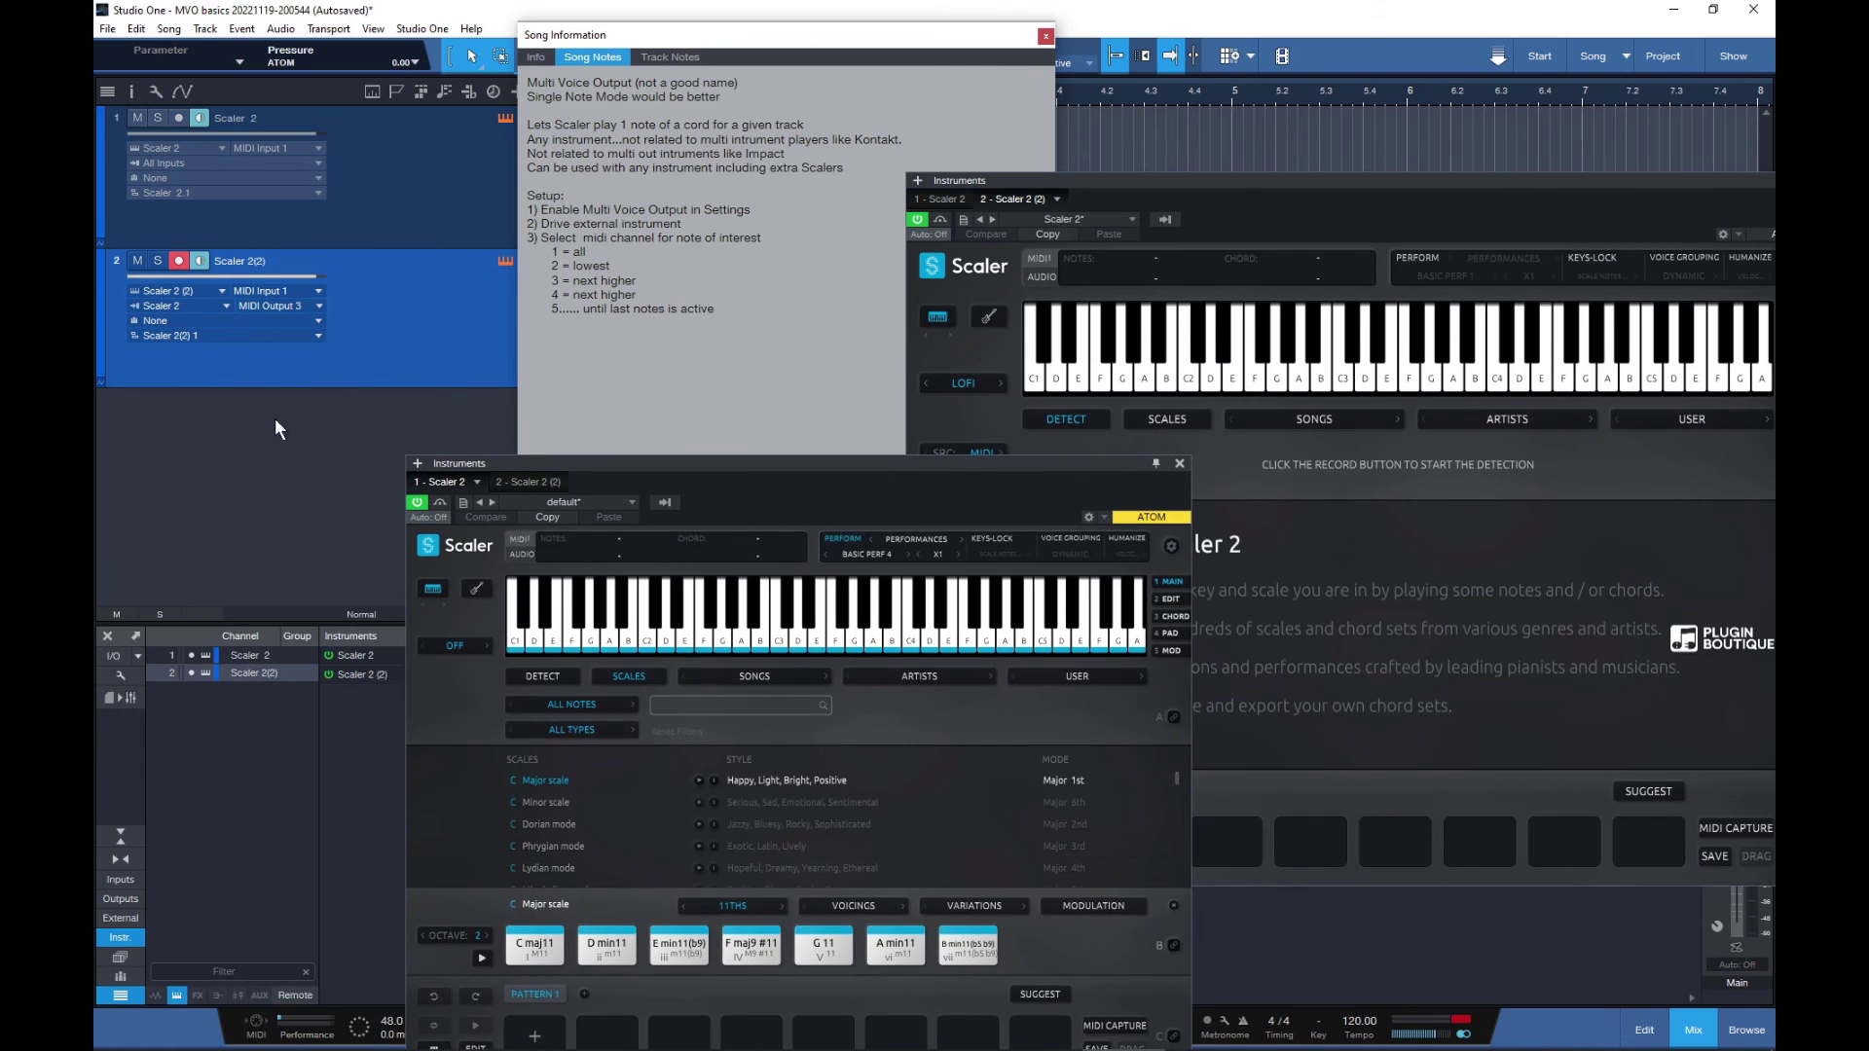
- Duplicate the Scaler 2(2) track and enlarge the new track to show its routing
right_click(346, 353)
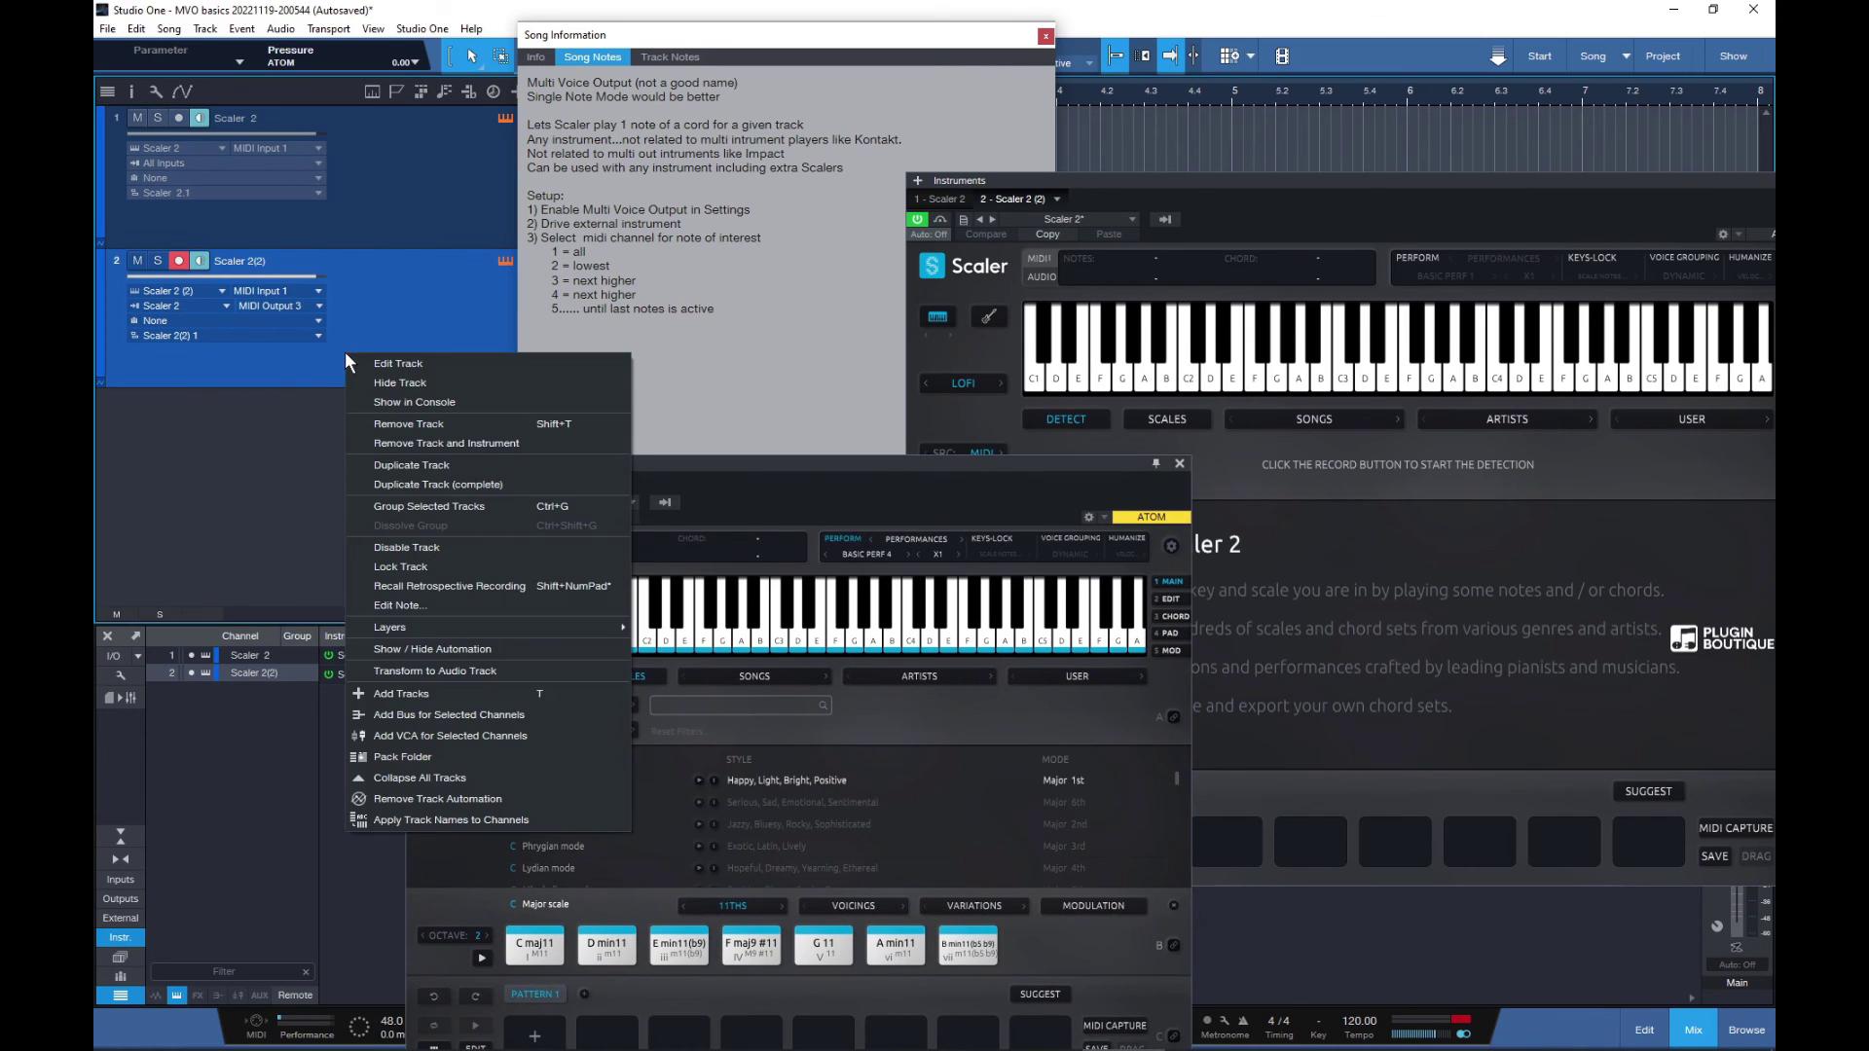
click(398, 467)
drag(341, 439, 334, 531)
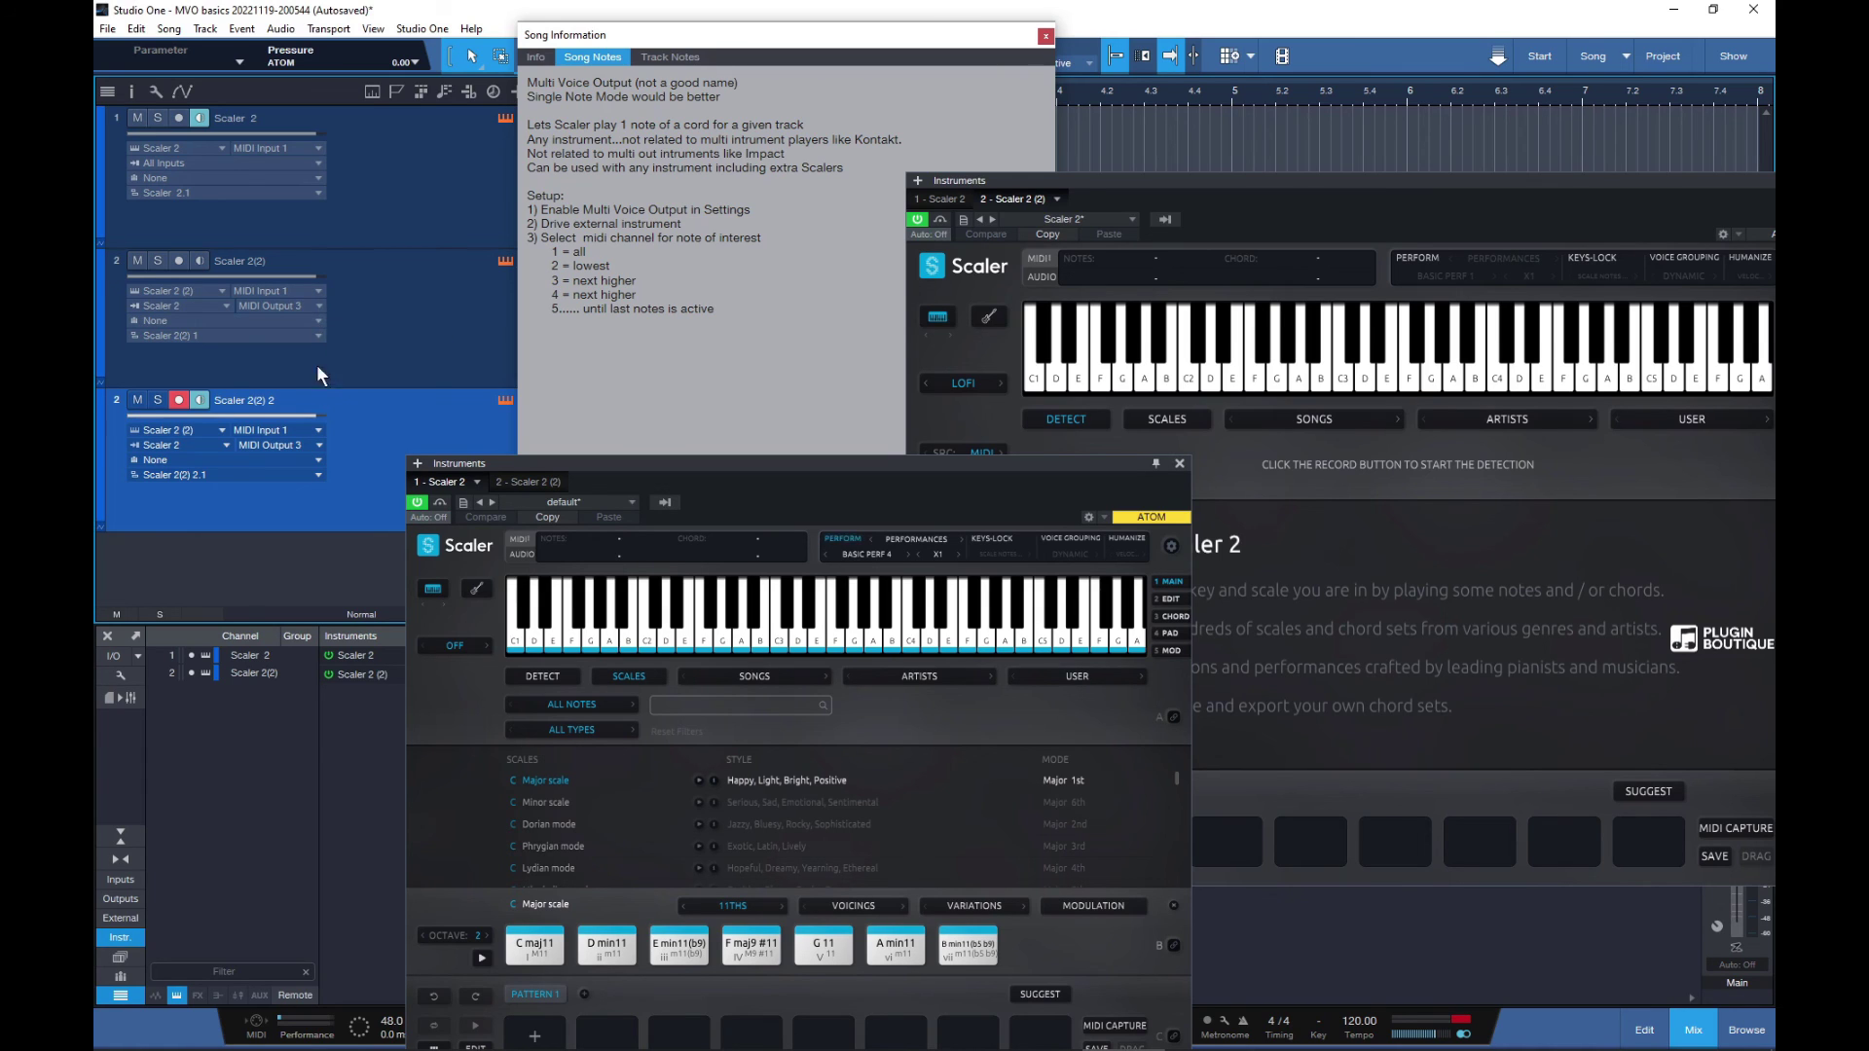
- Route the duplicated track to MIDI Output 4 and audition C maj11 across both Scaler windows
click(319, 445)
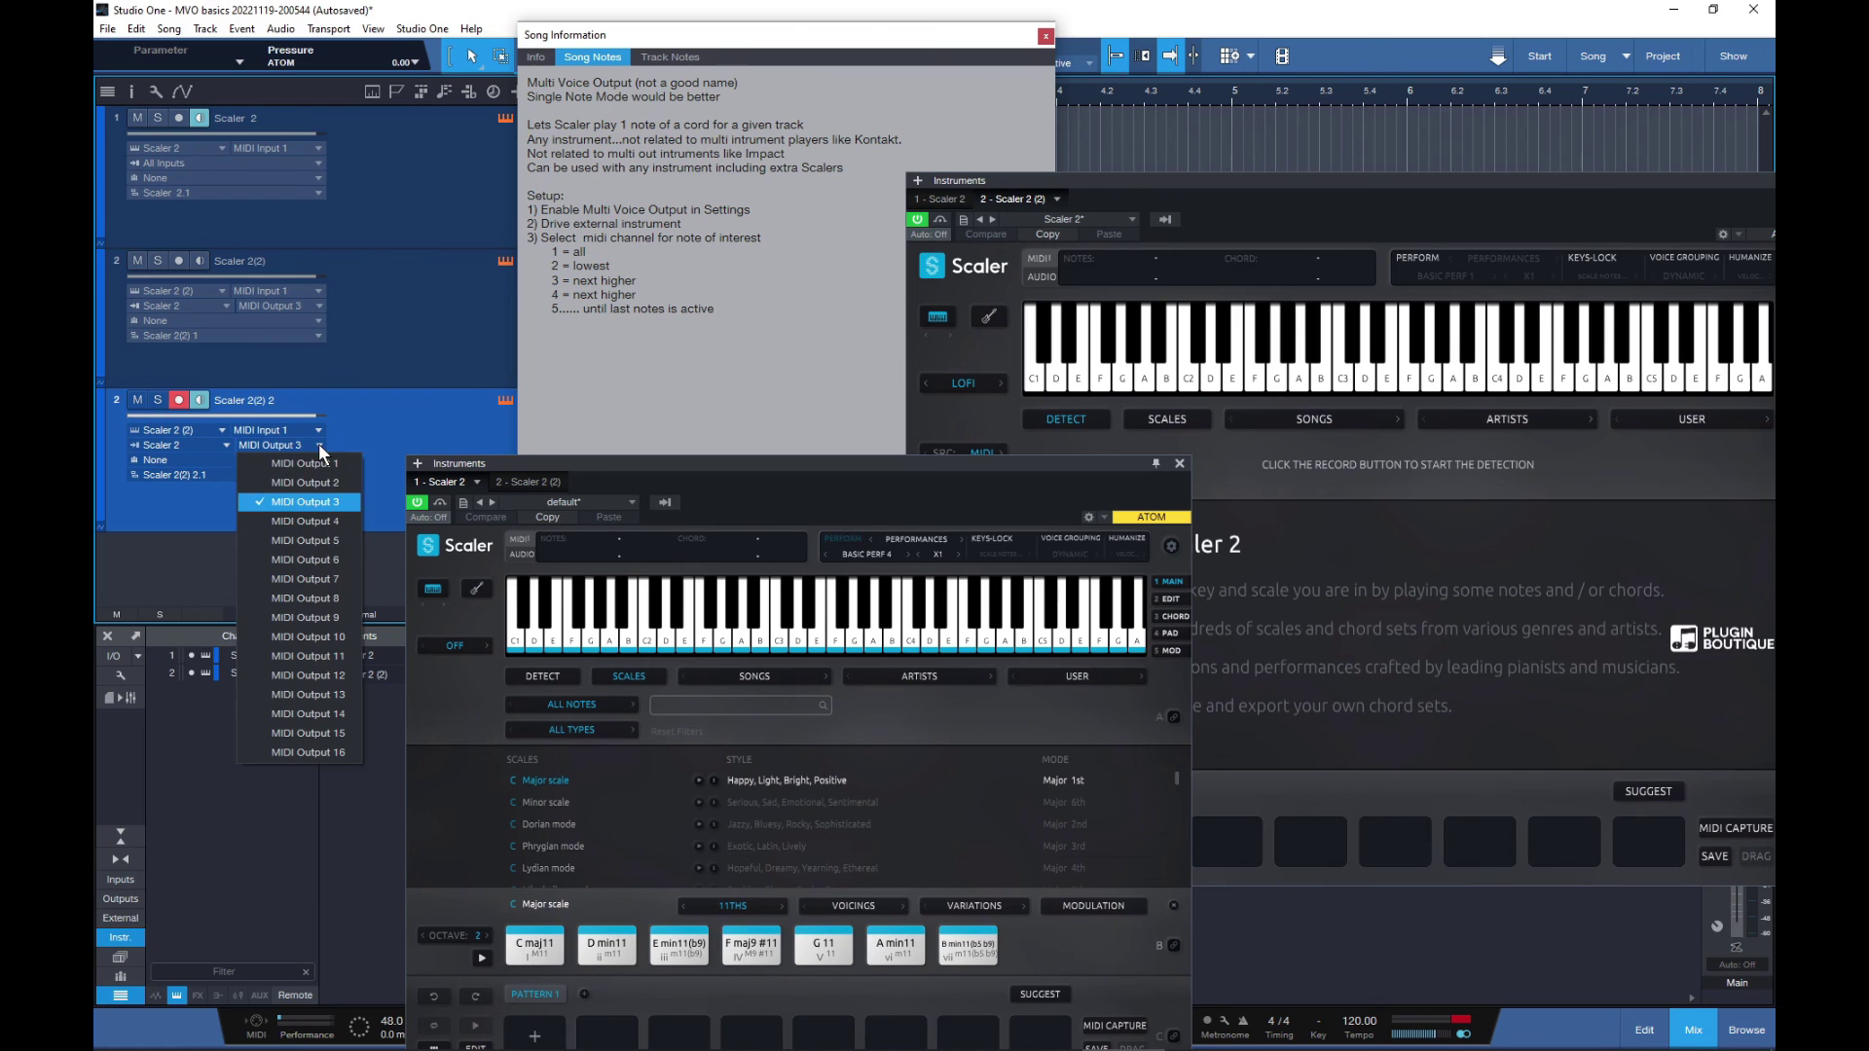
click(322, 521)
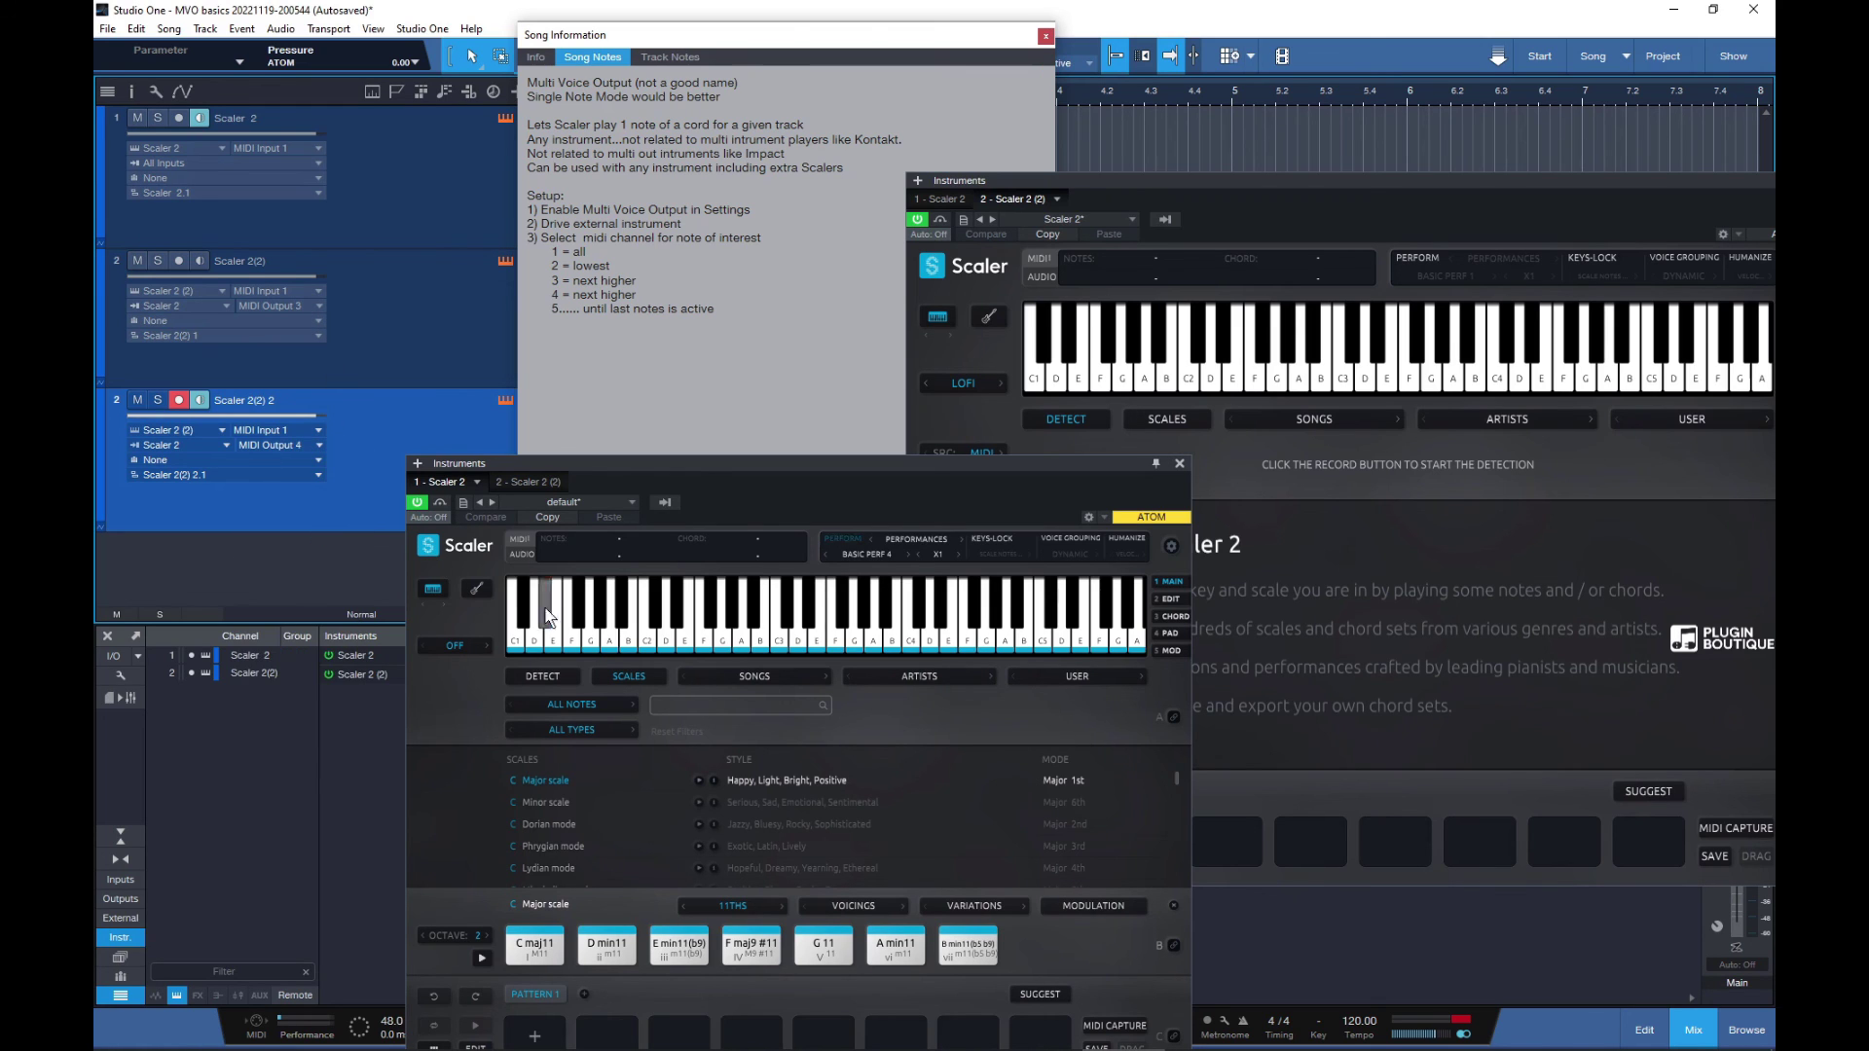
click(545, 946)
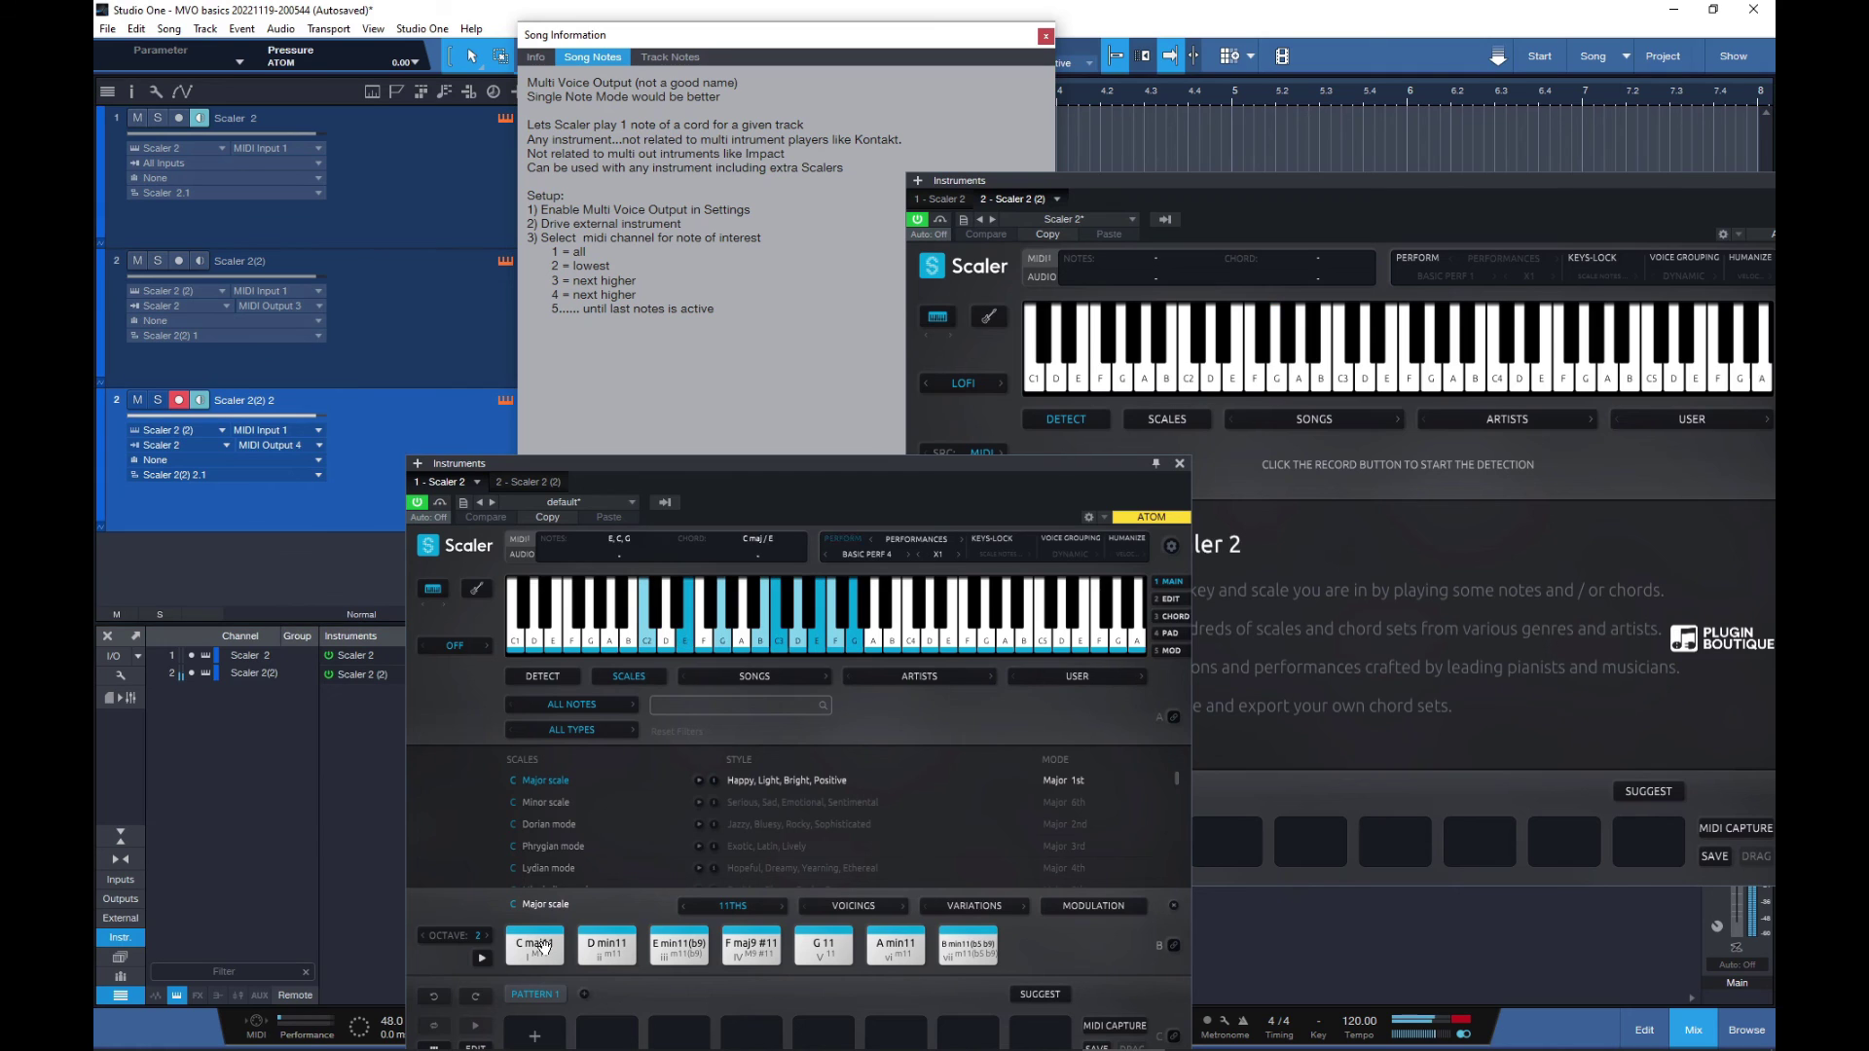
click(411, 274)
click(530, 946)
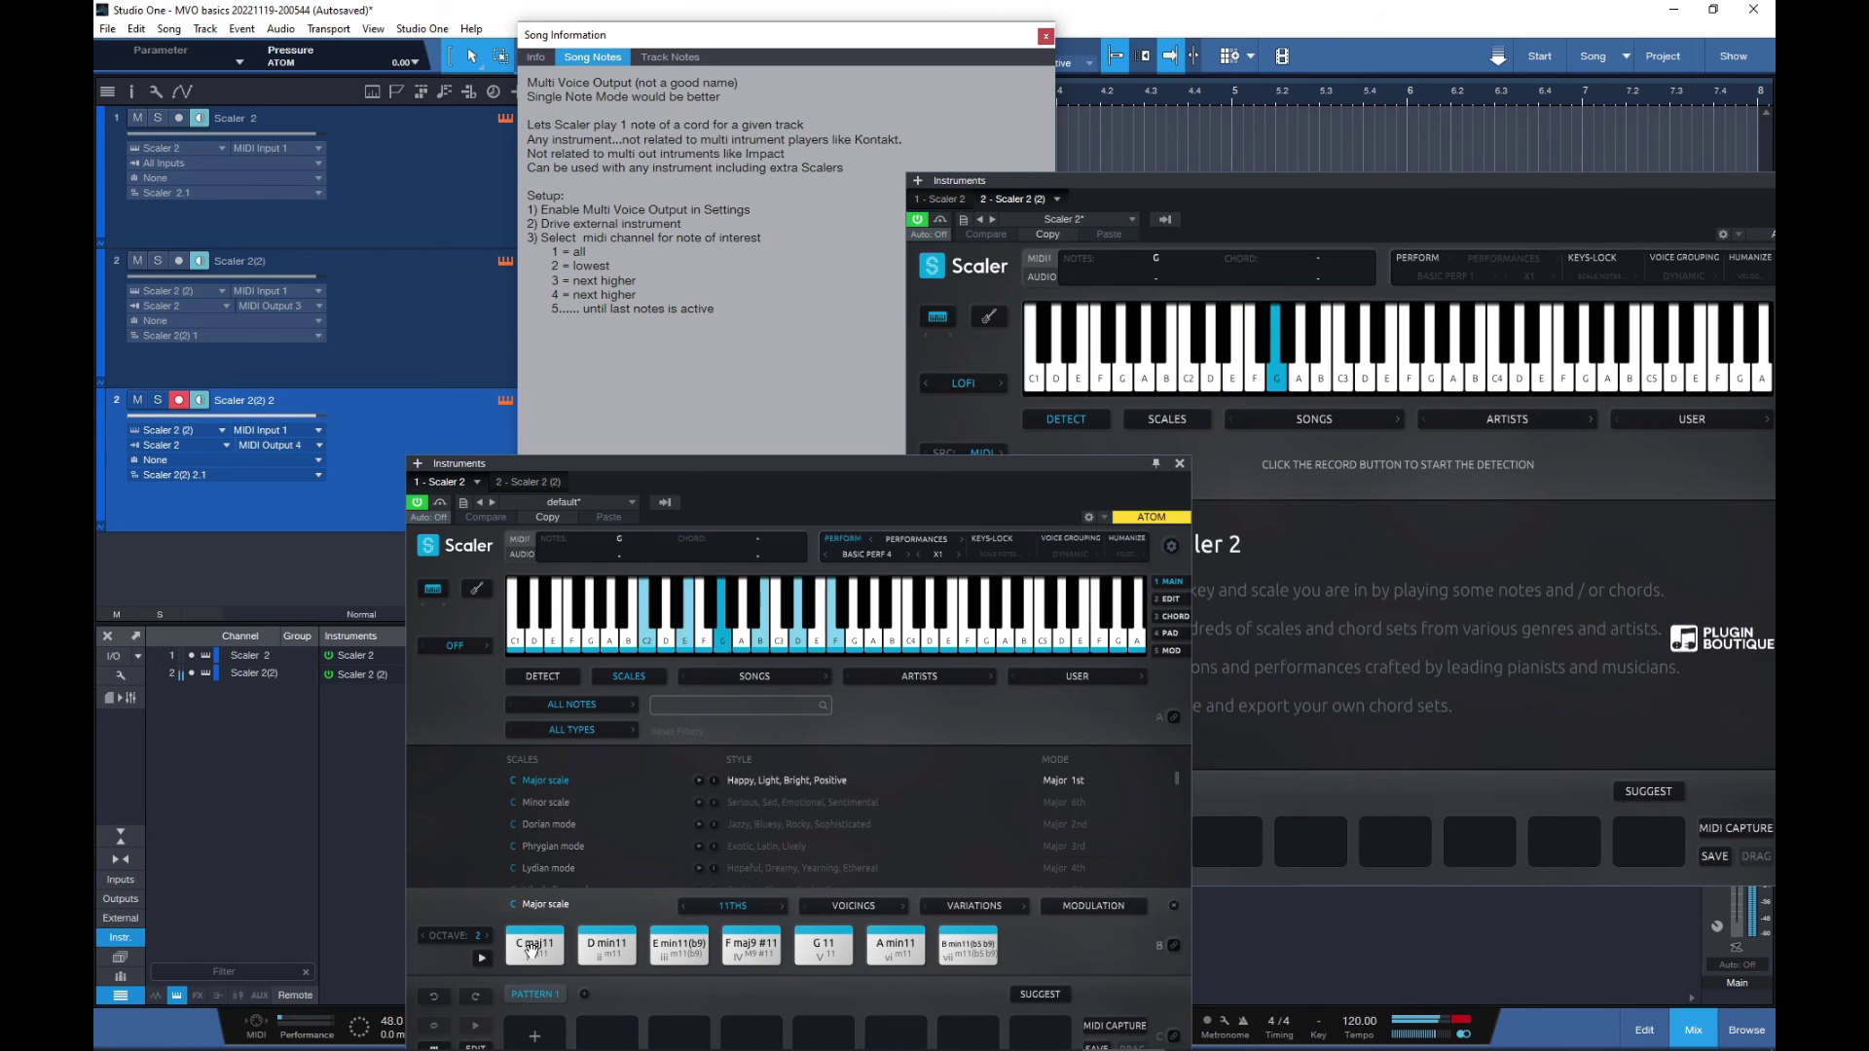
drag(684, 478, 1016, 387)
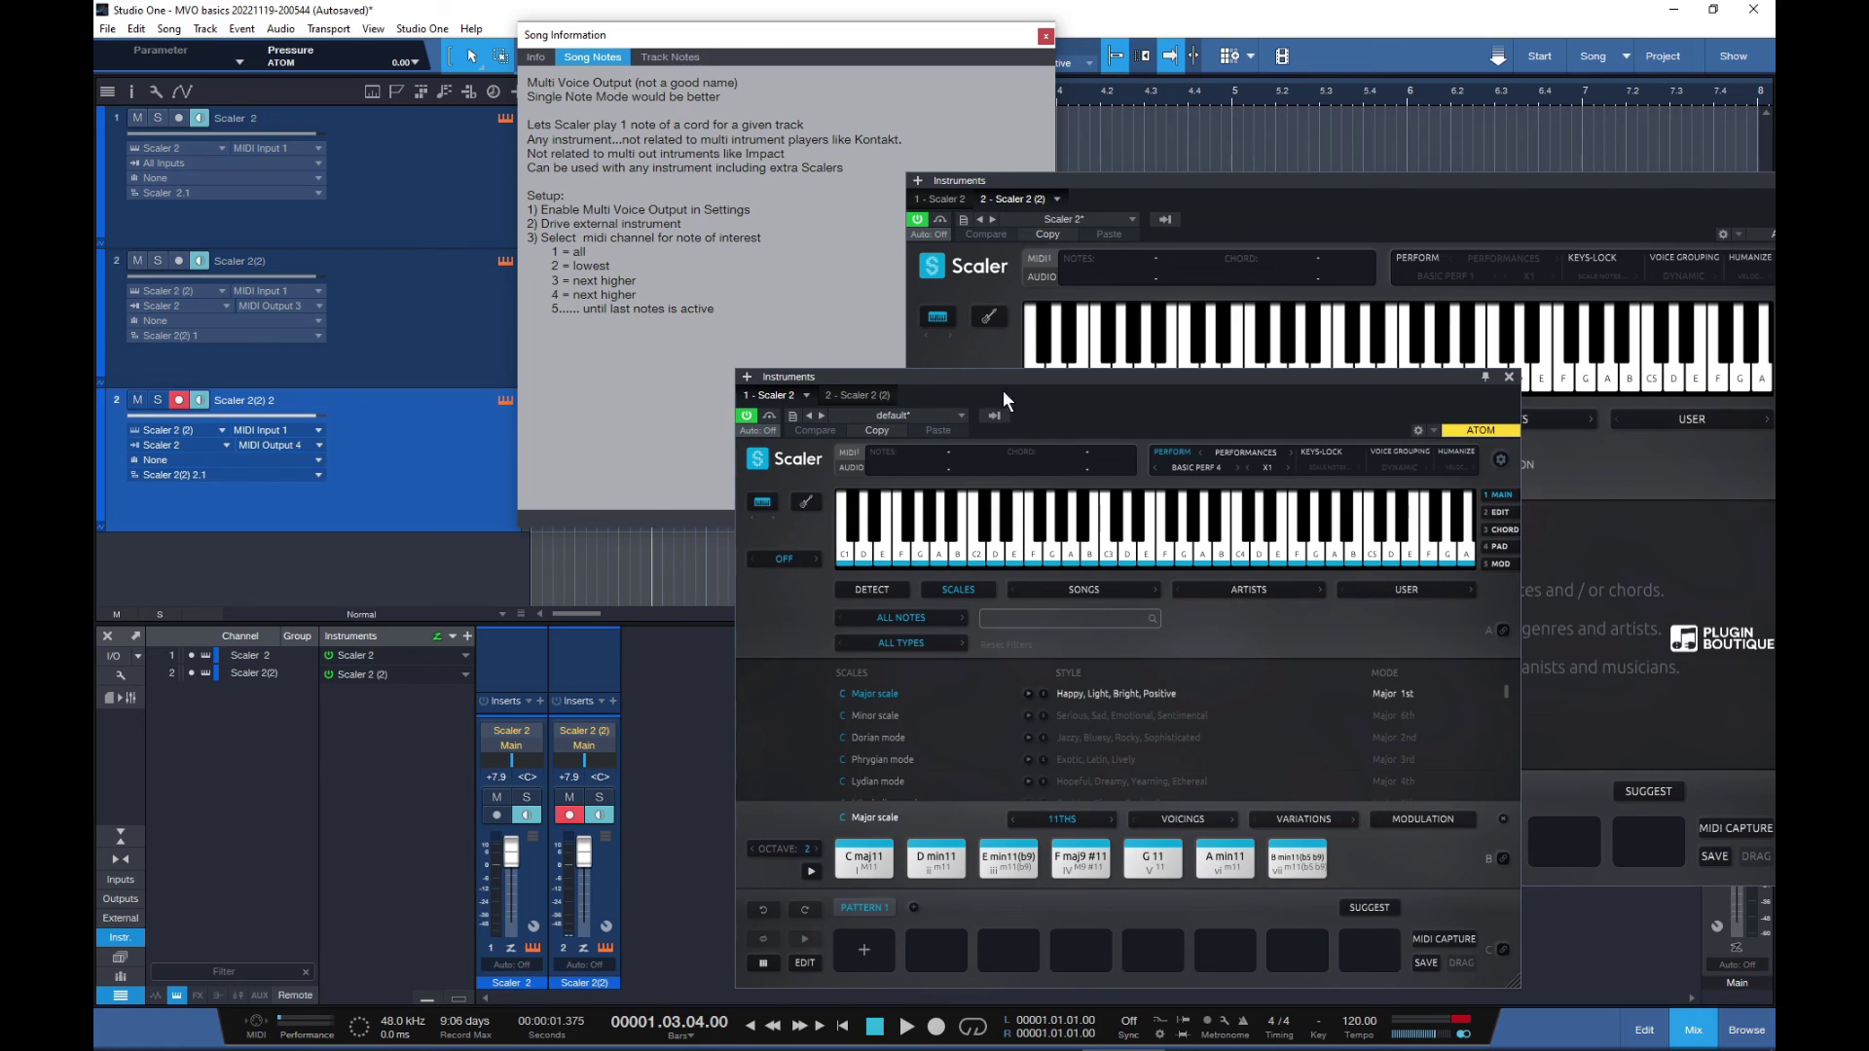
- Move the first Scaler window up and left over the song notes
drag(1007, 397, 857, 180)
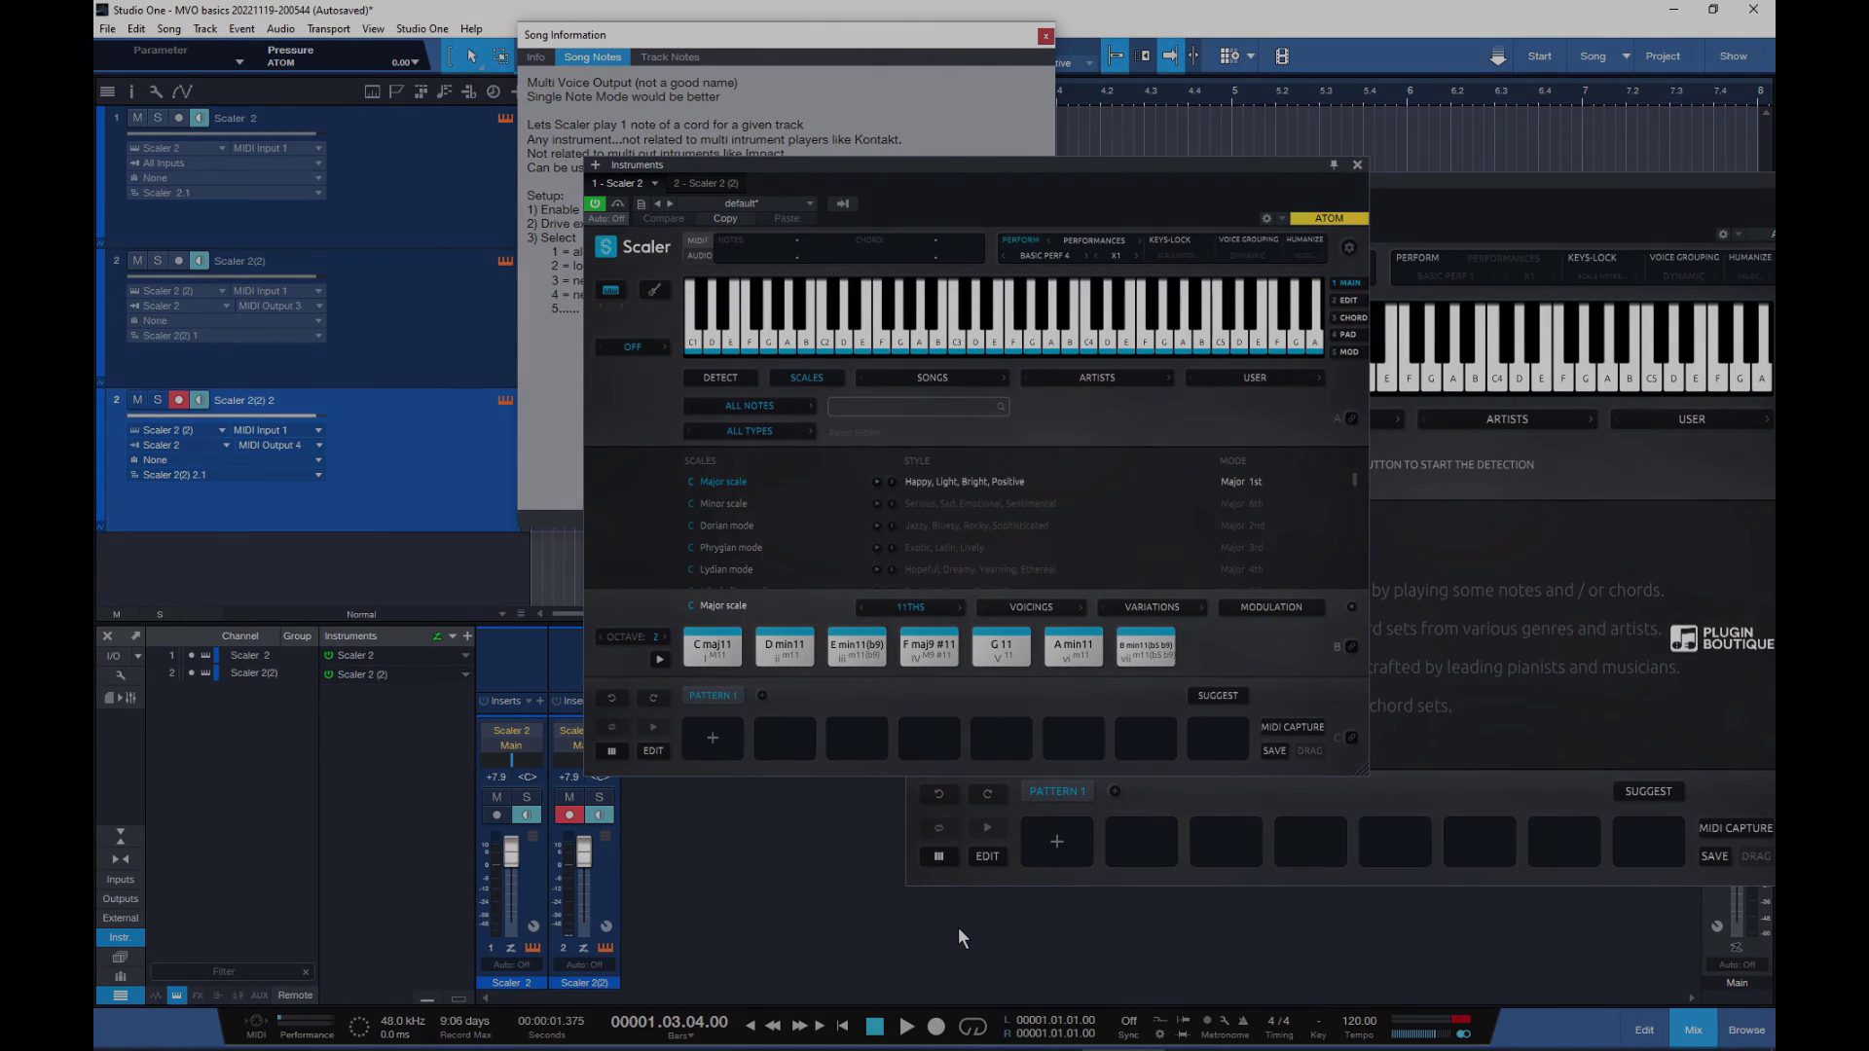
mouse_move(1027, 1039)
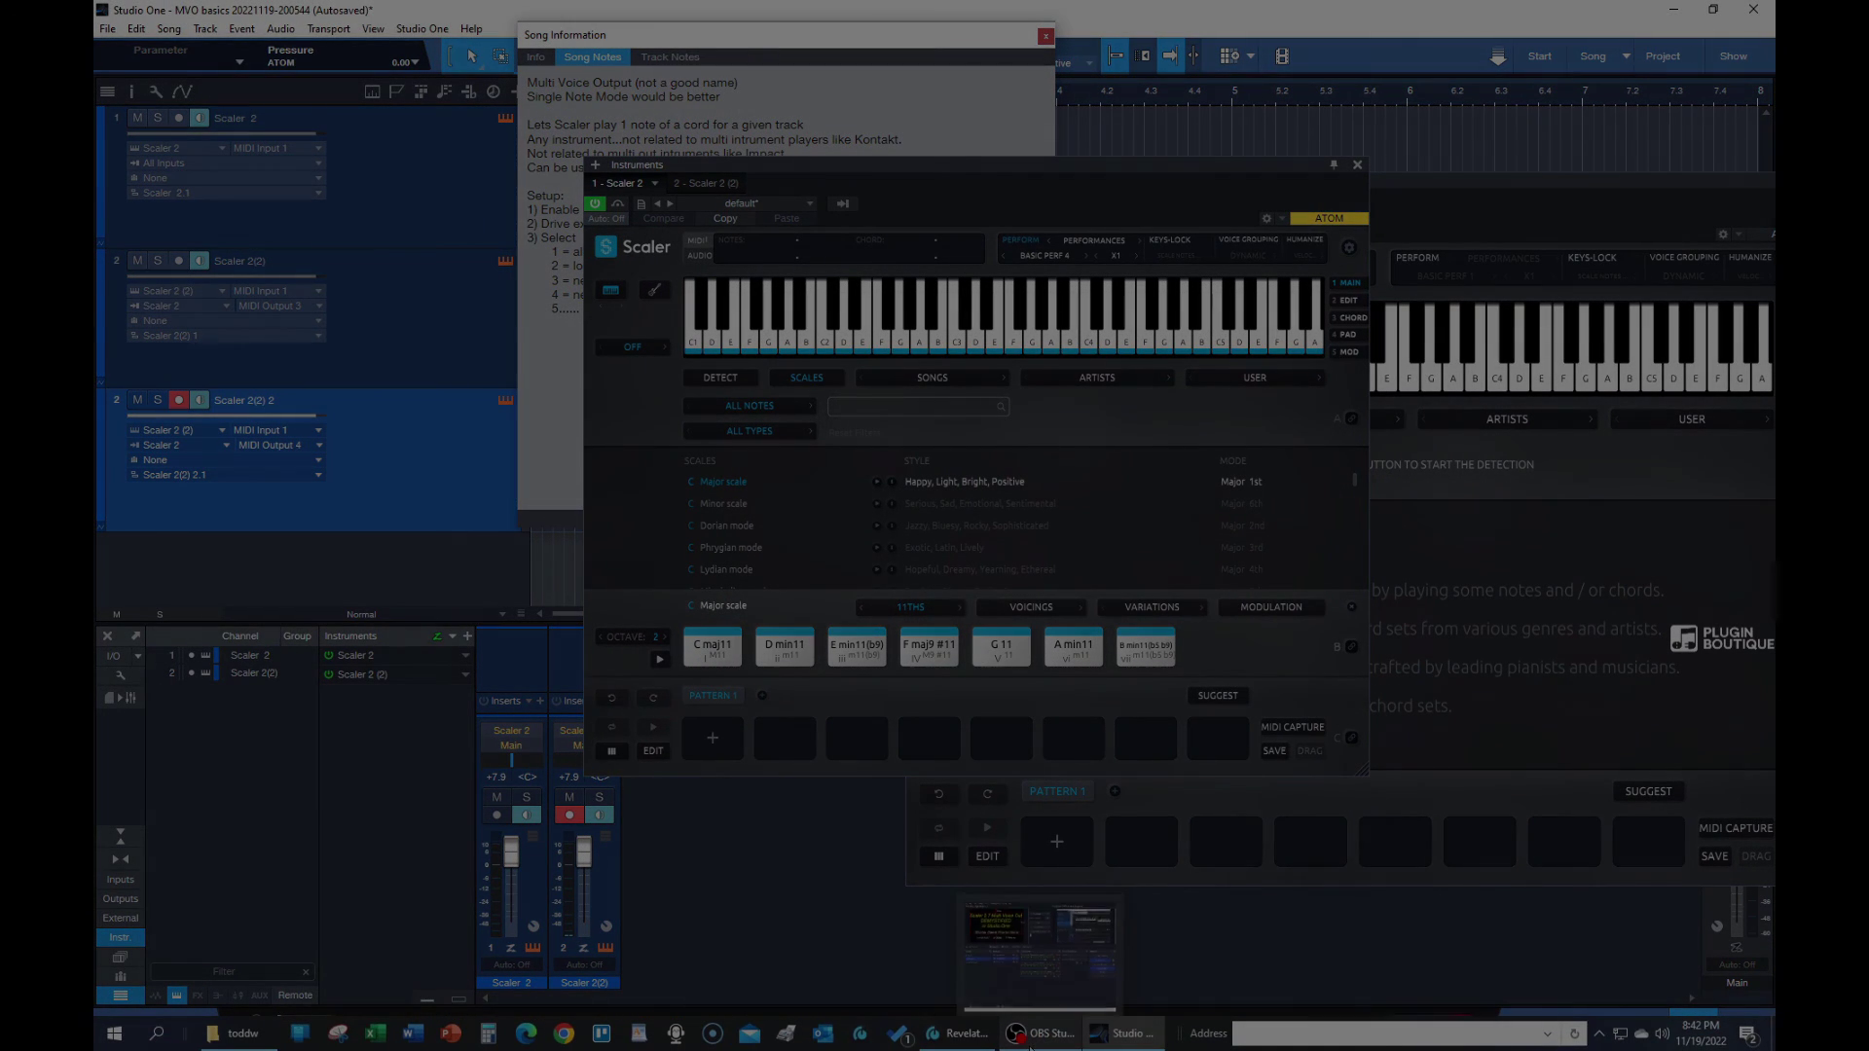